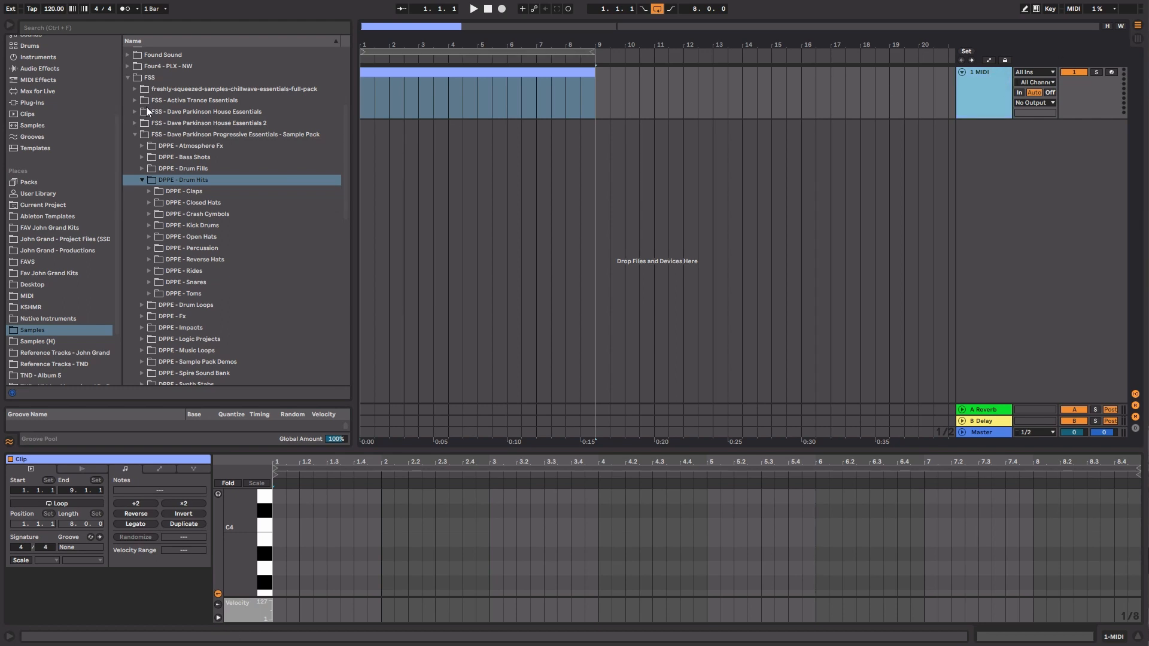
Load an empty Drum Rack onto the MIDI track and open the DPPE - Kick Drums folder in the Samples place.
scroll(78, 62, "up", 2)
left_click(60, 71)
scroll(203, 167, "up", 15)
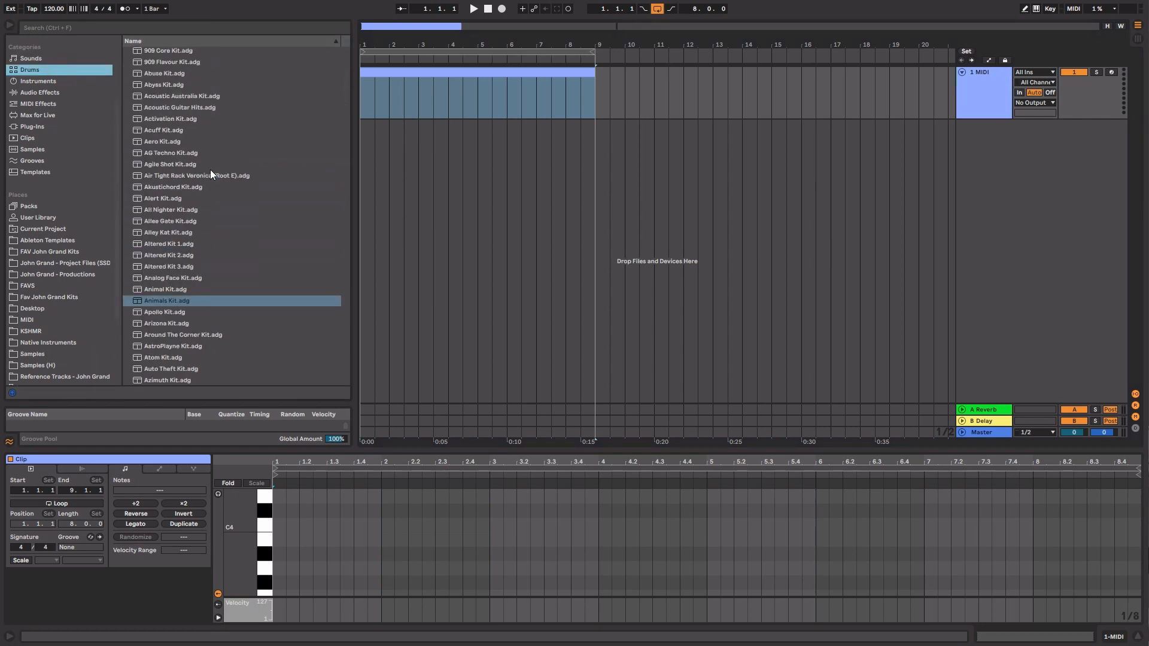
double_click(177, 63)
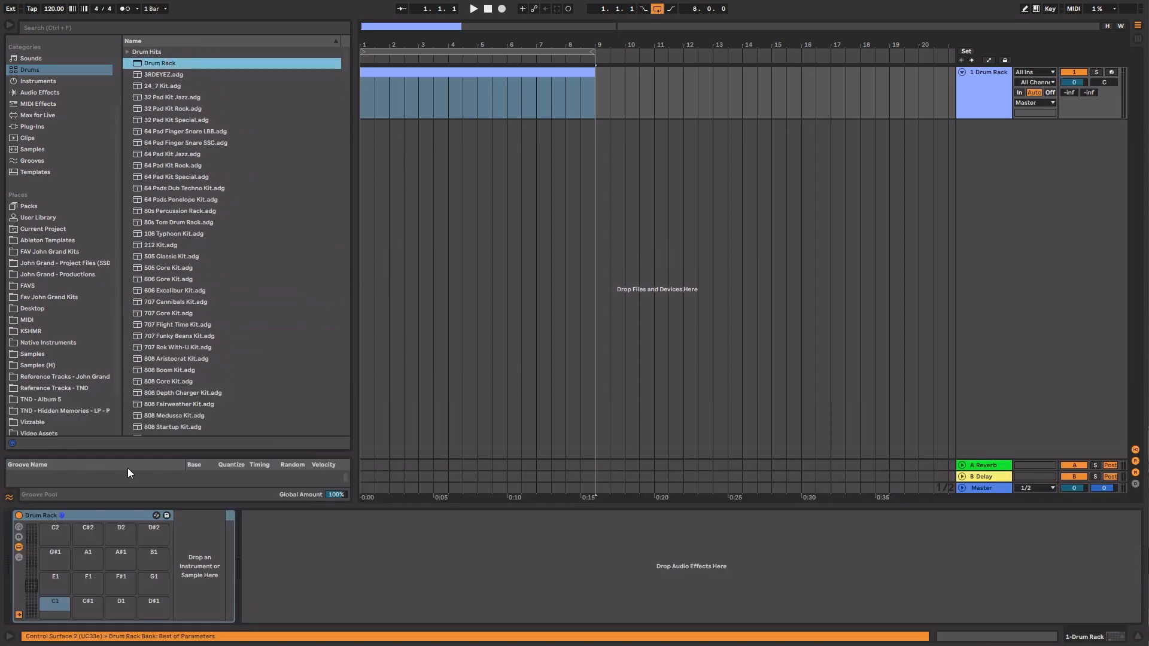
left_click(61, 352)
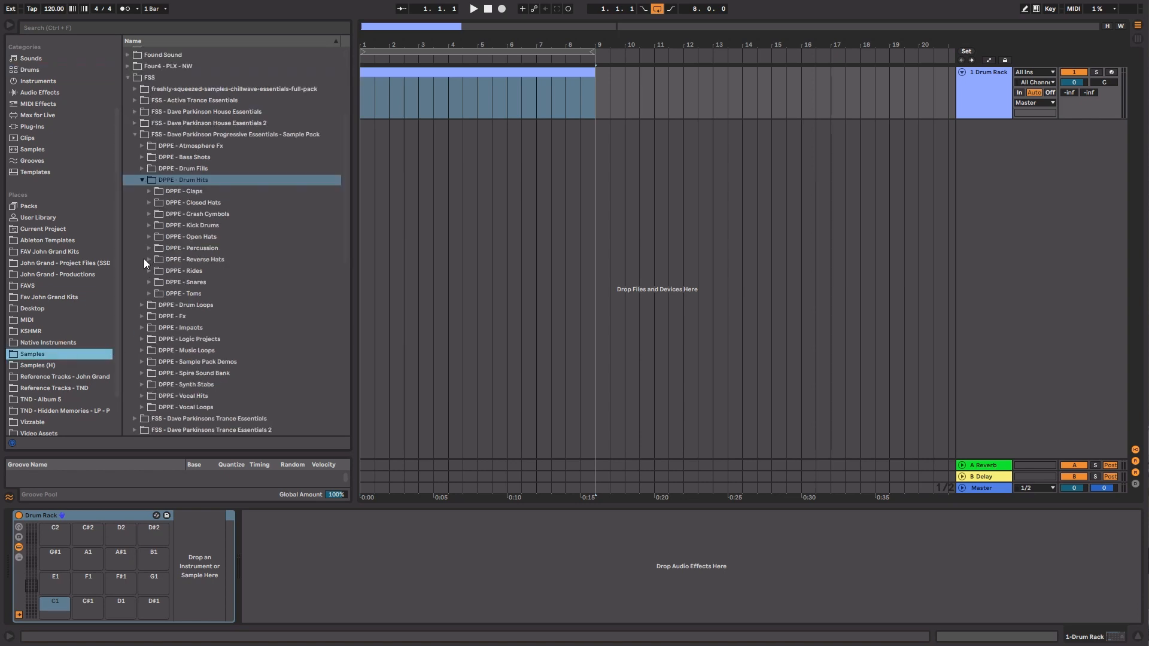
left_click(147, 226)
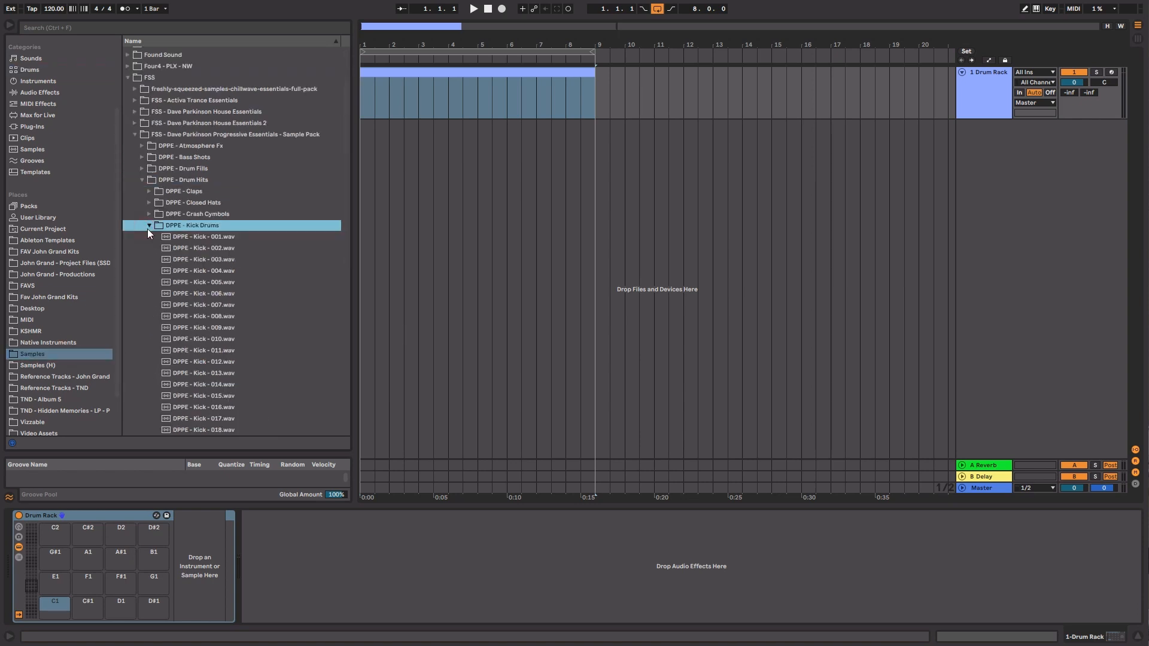
Find the Invisible_Limiter plug-in, add it to the Master track and close its plug-in window.
left_click(996, 486)
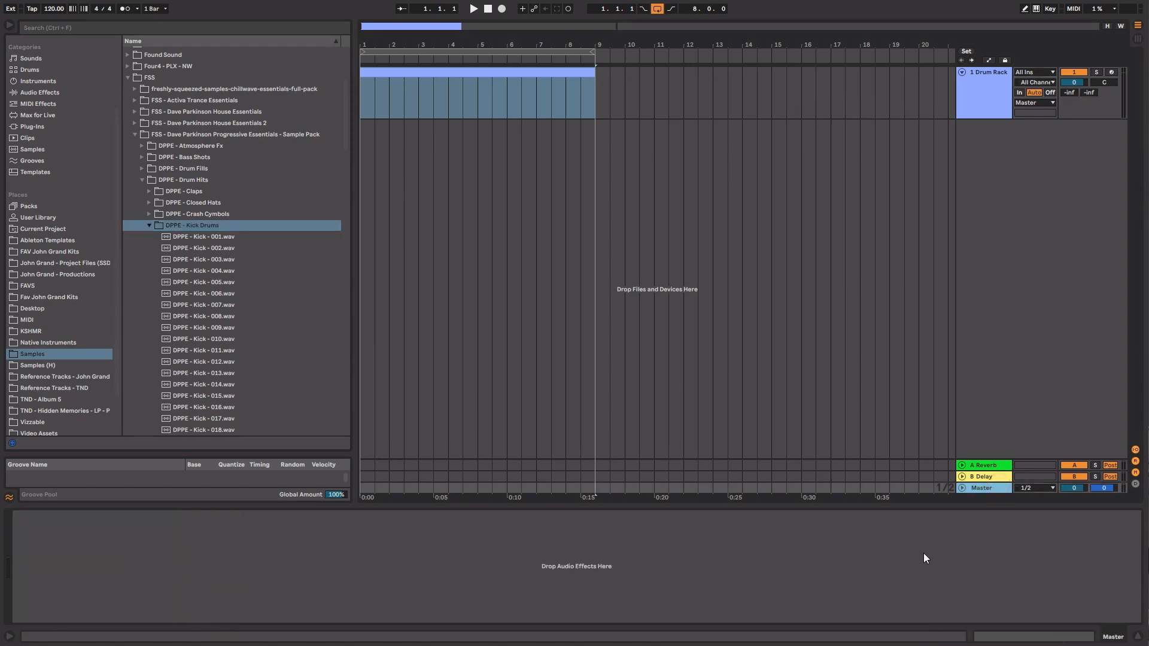
left_click(95, 128)
left_click(142, 27)
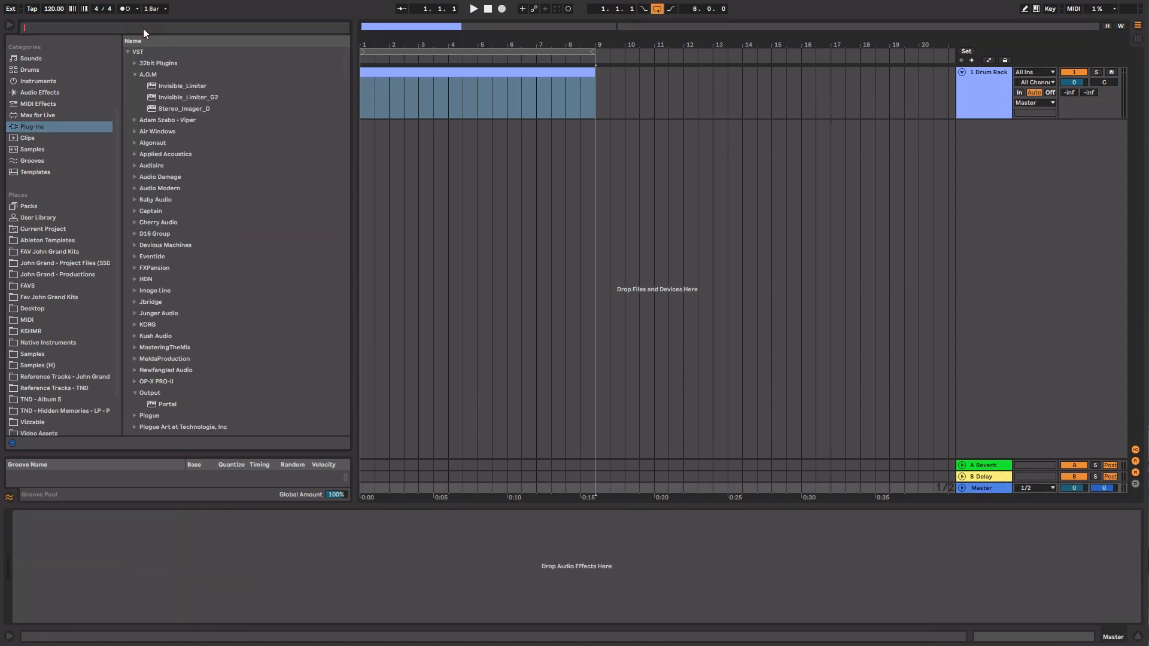
type("invi")
key("Down")
key("Down")
key("Return")
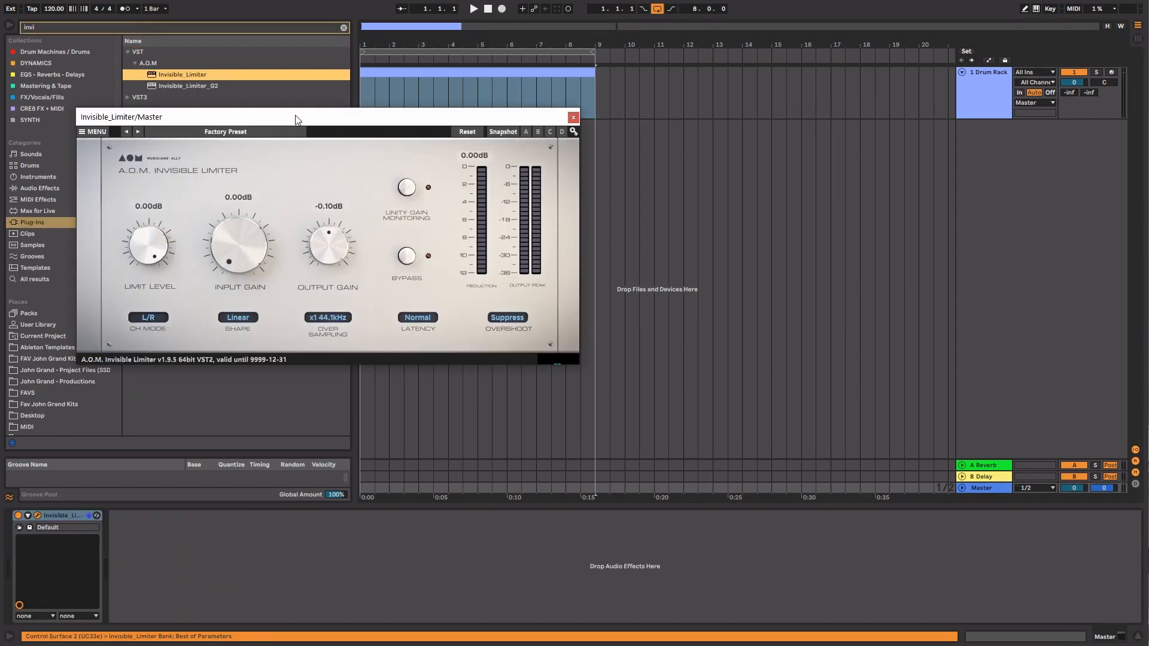
left_click(573, 118)
Add the Utility audio effect to the Master track and place it before the Invisible Limiter.
left_click(58, 188)
left_click(158, 28)
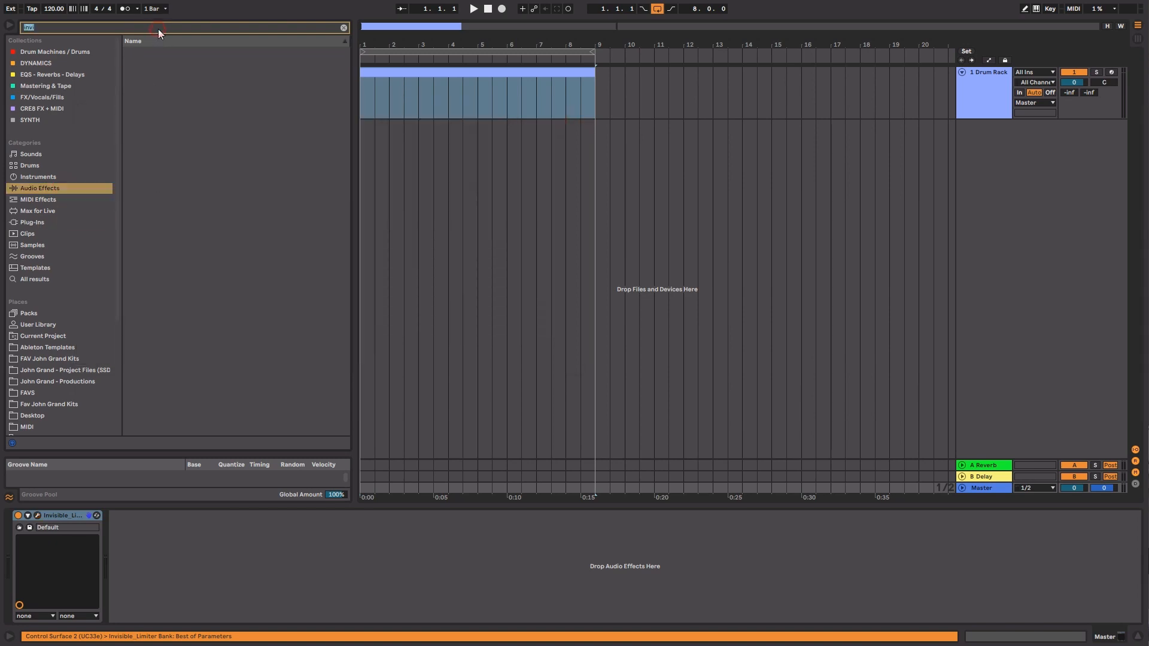
type("utilit")
key("Down")
key("Down")
key("Down")
key("Down")
key("Down")
key("Down")
key("Down")
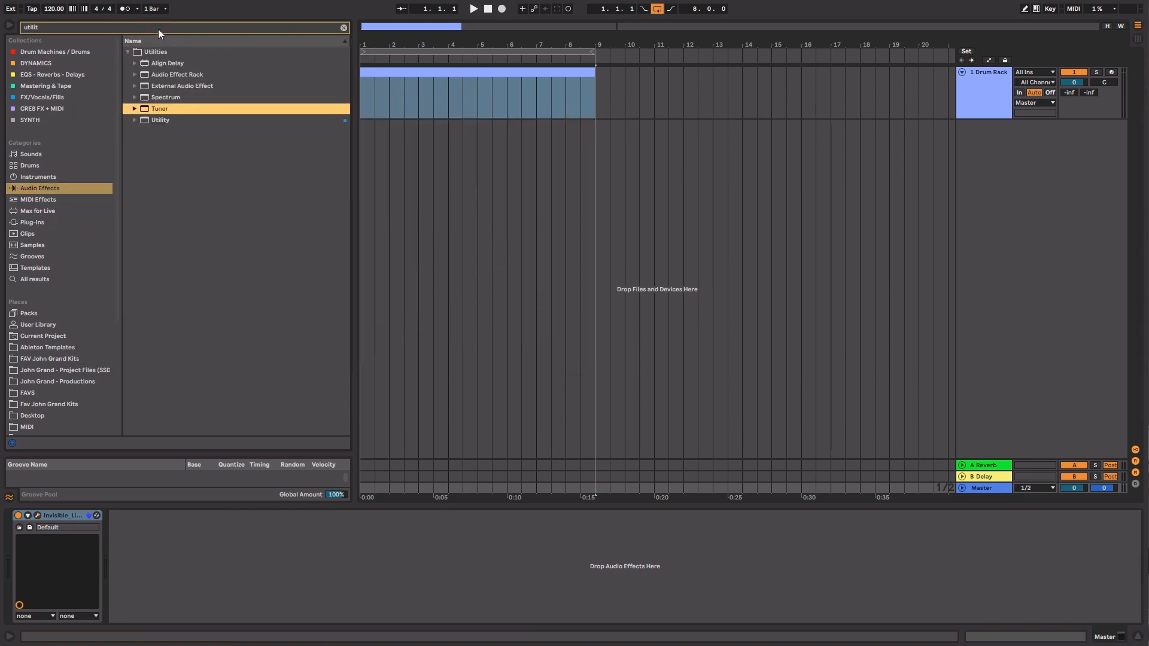
key("Return")
left_click_drag(128, 515, 42, 531)
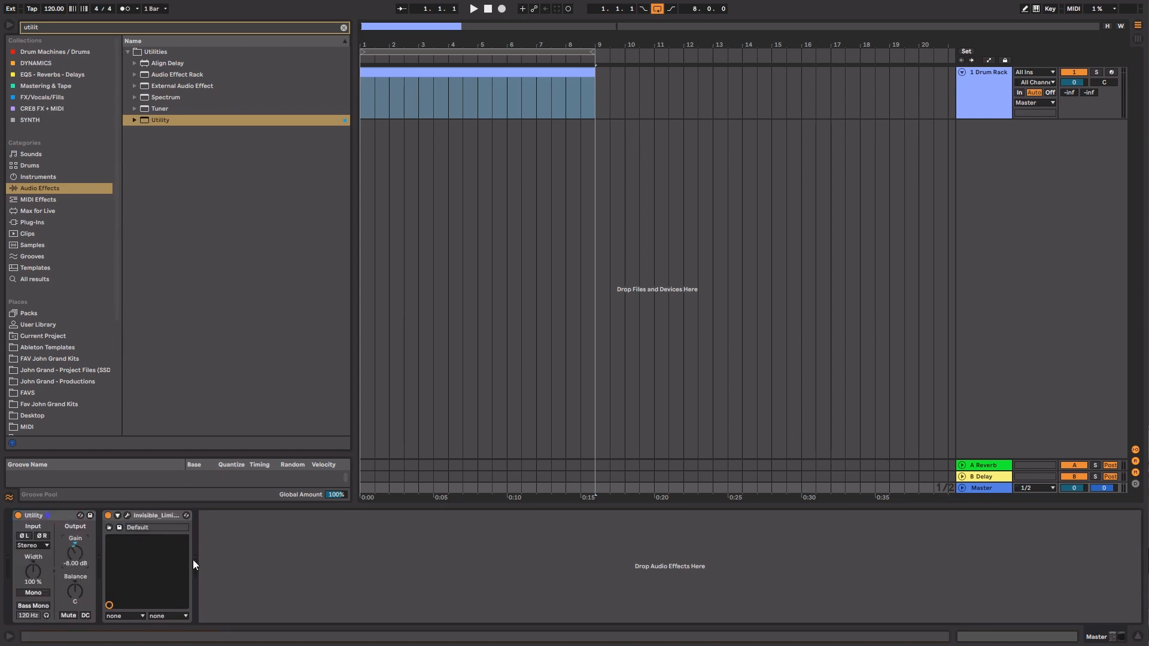
Load samples DPPE - Kick - 001 to 030 into the first track's Drum Rack, starting from pad C1.
left_click(343, 27)
scroll(69, 318, "down", 4)
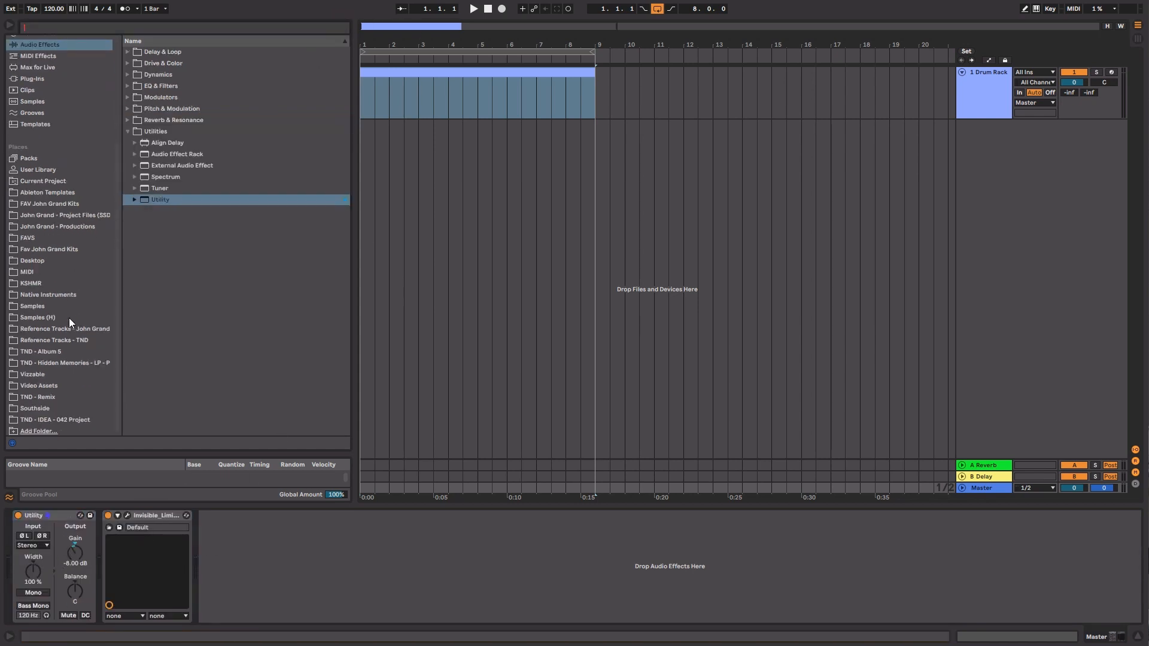
left_click(68, 306)
left_click(220, 237)
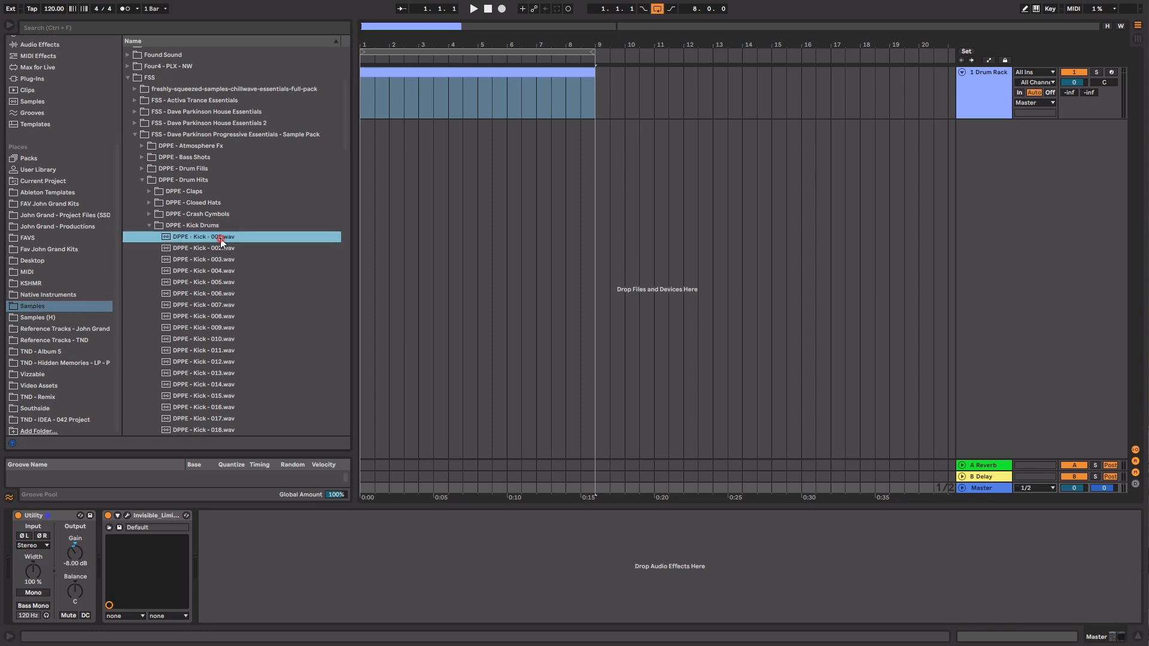
scroll(239, 281, "down", 5)
left_click(977, 97)
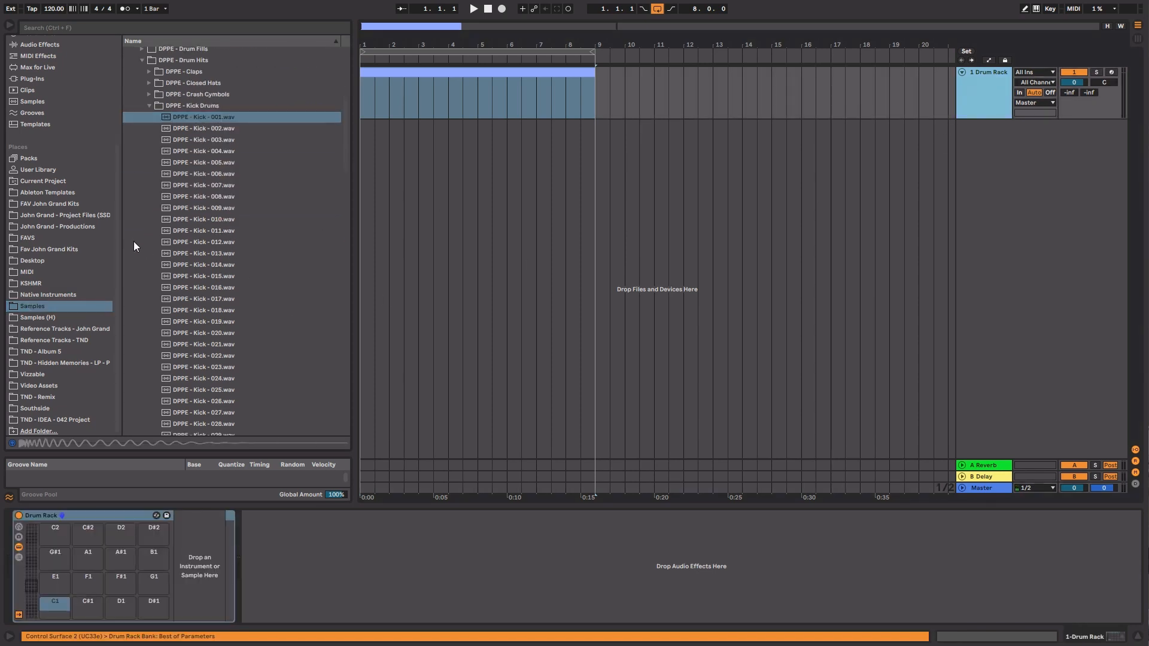
scroll(180, 242, "down", 8)
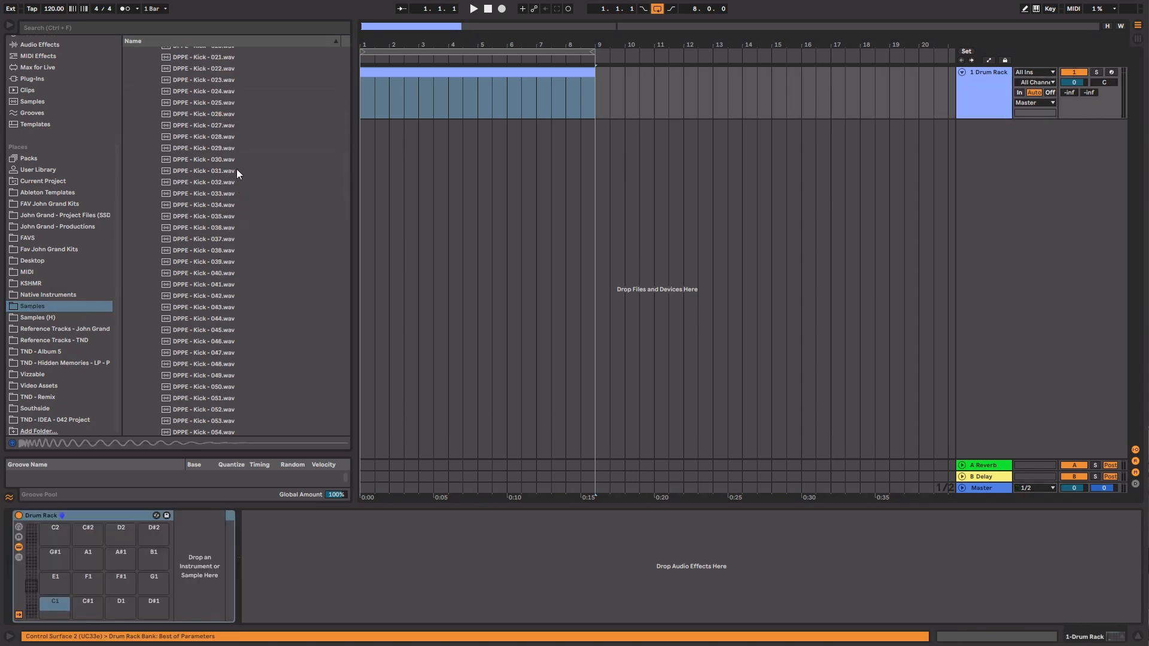
left_click(224, 159, "shift")
left_click_drag(195, 161, 60, 608)
Fill the eight-bar MIDI clip with notes on every beat in the DPPE - Kick - 001 row, using a 1/4 grid.
double_click(441, 72)
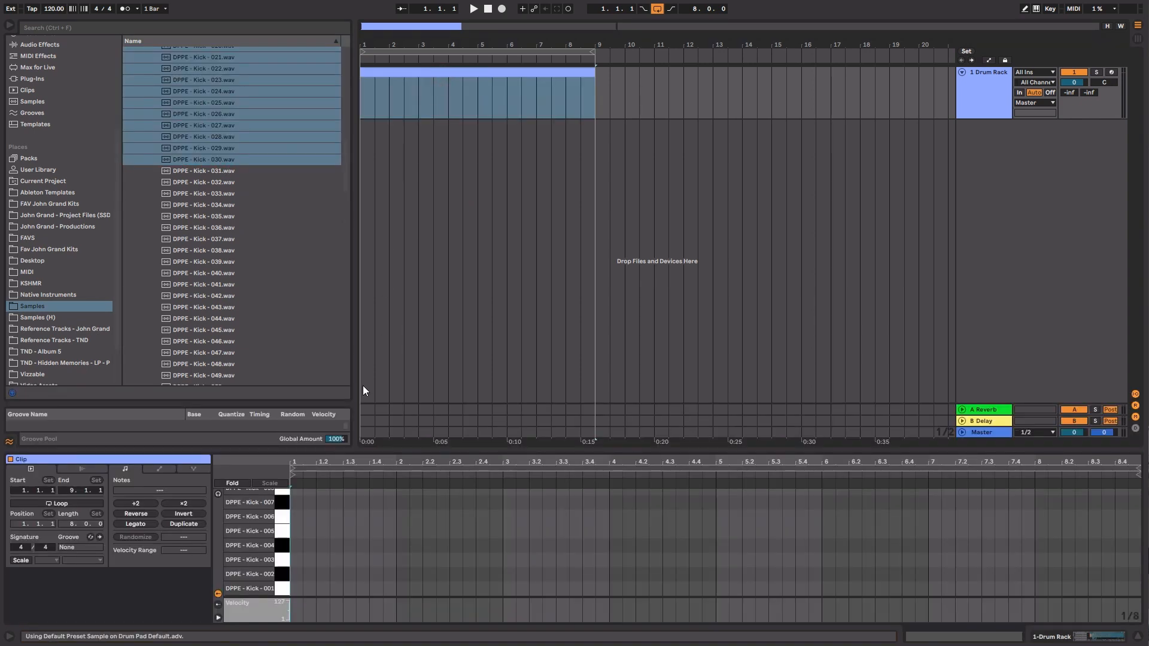
key("b")
right_click(349, 518)
left_click(367, 462)
scroll(320, 526, "up", 5)
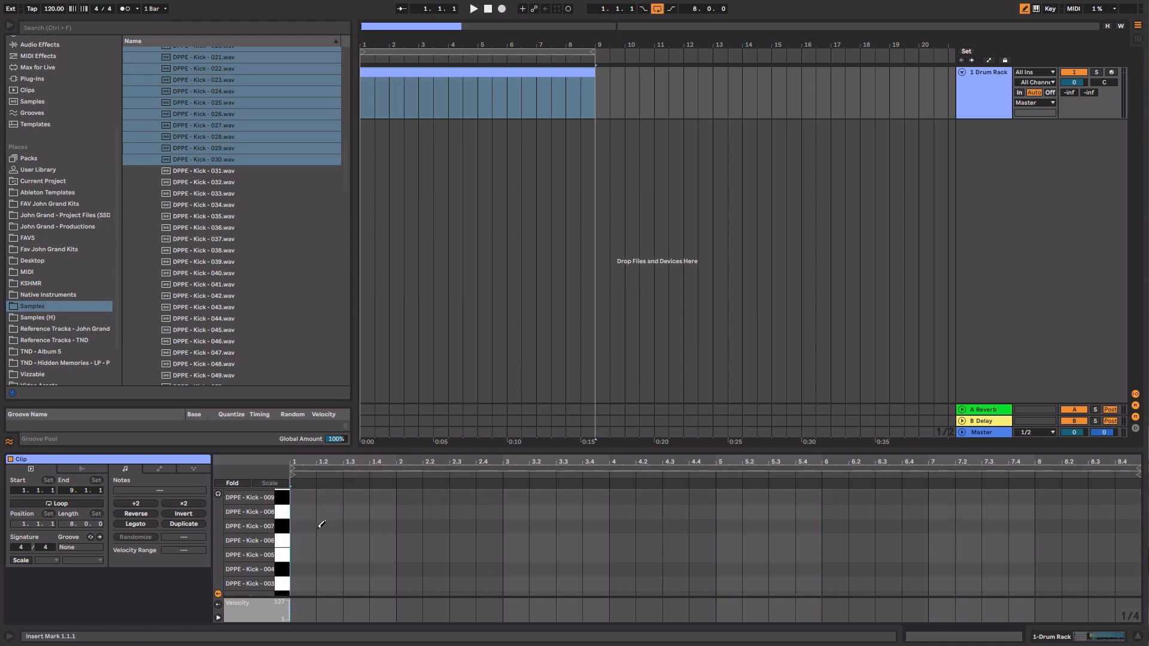
scroll(320, 522, "down", 5)
left_click_drag(293, 588, 1124, 588)
Play the eight-bar loop to hear the kick pattern, and stop playback.
left_click(467, 52)
key("space")
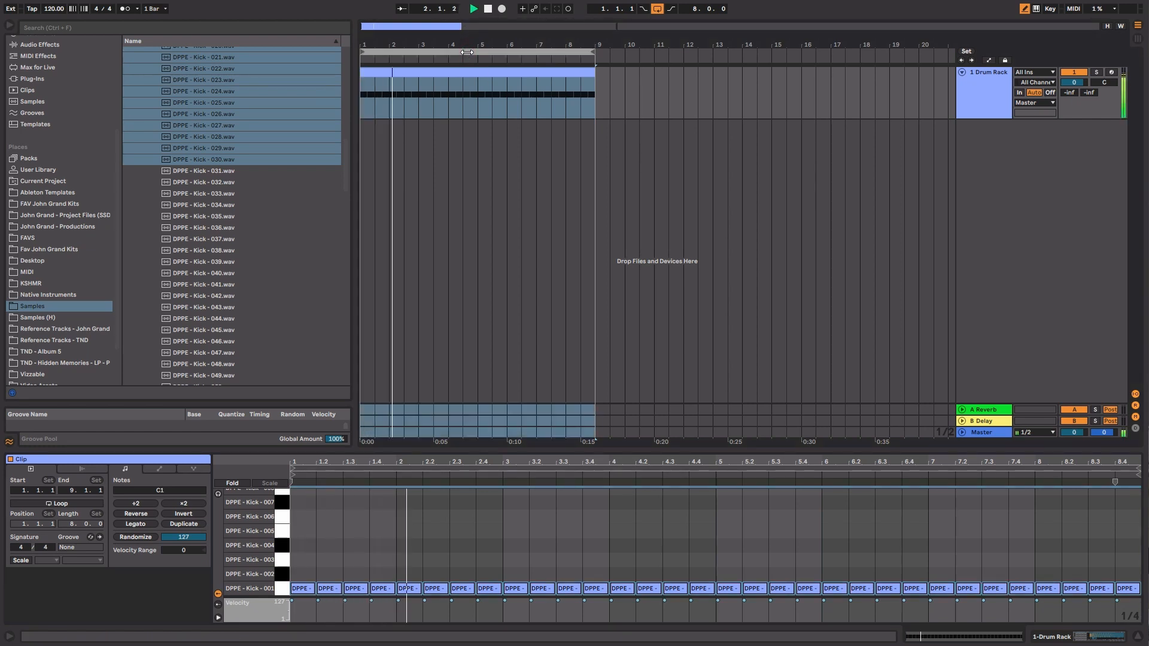
key("space")
During playback, move all the clip's notes up one pad at a time to audition the kicks up to DPPE - Kick - 008.
key("b")
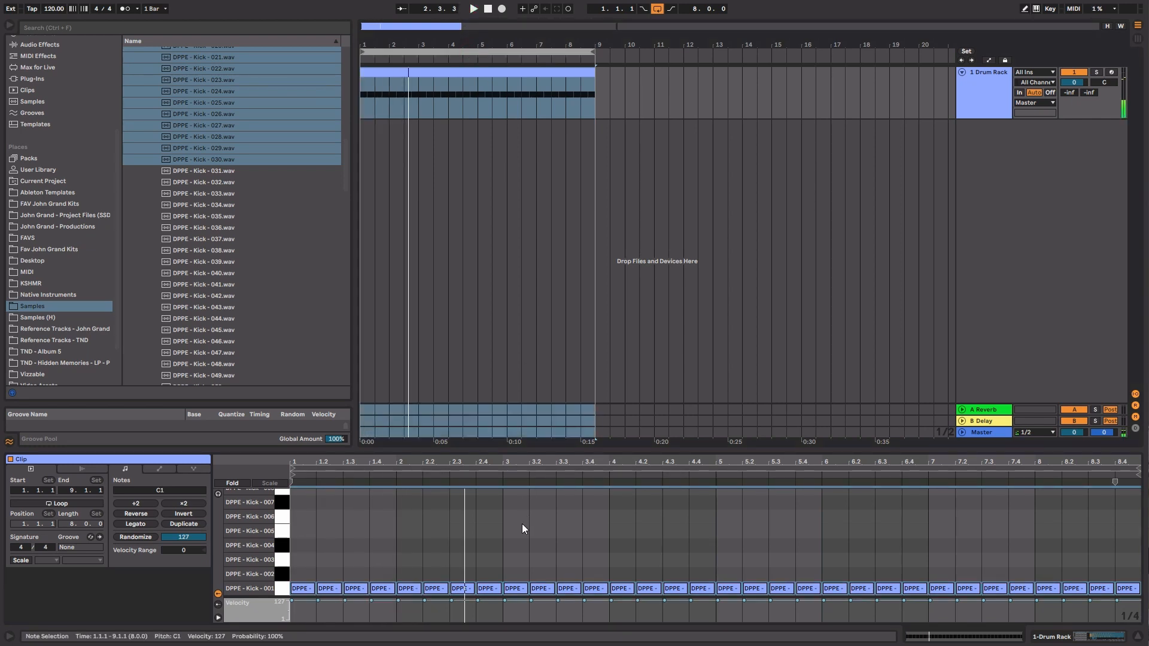
key("ctrl+a")
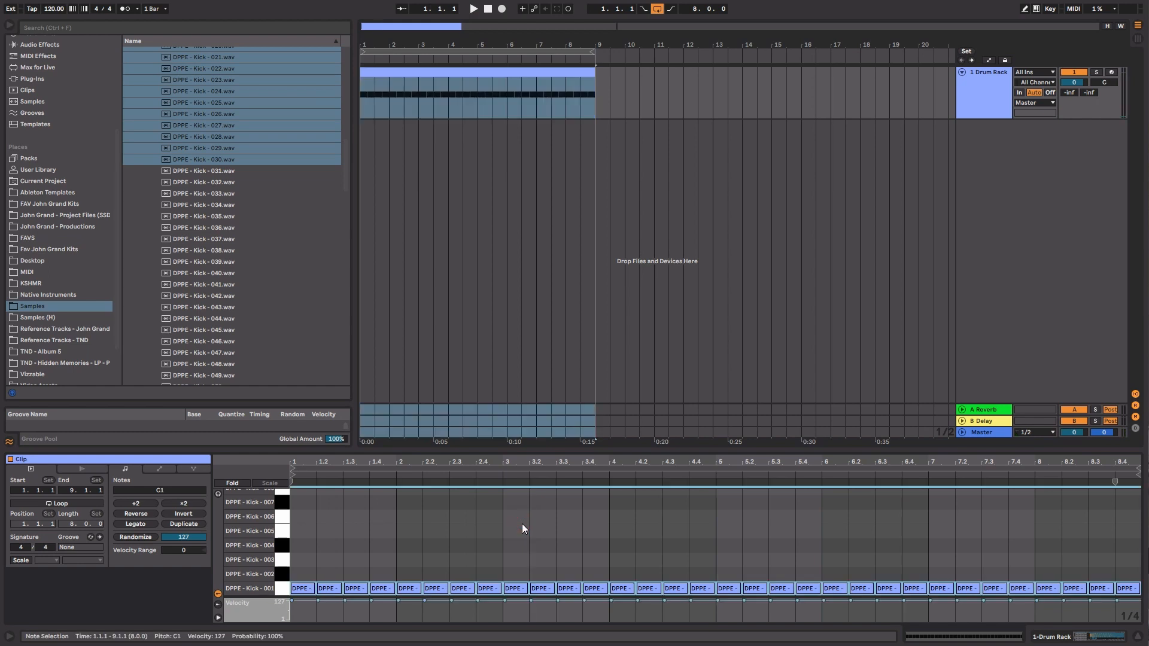
key("space")
key("Up")
key("Up")
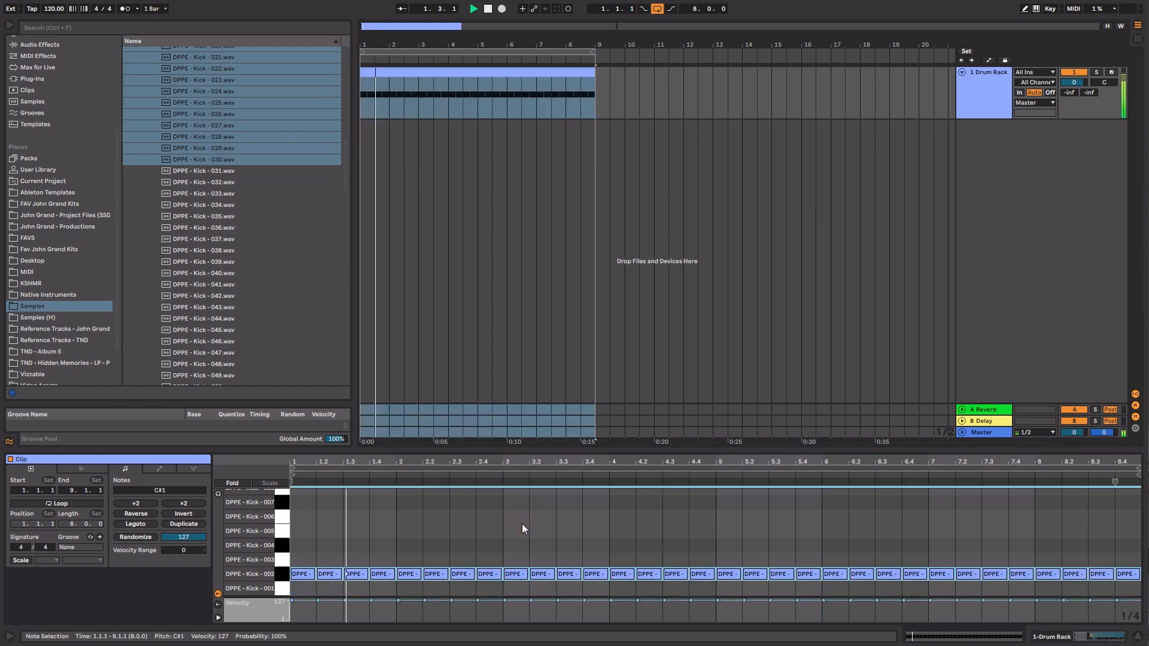
key("Up")
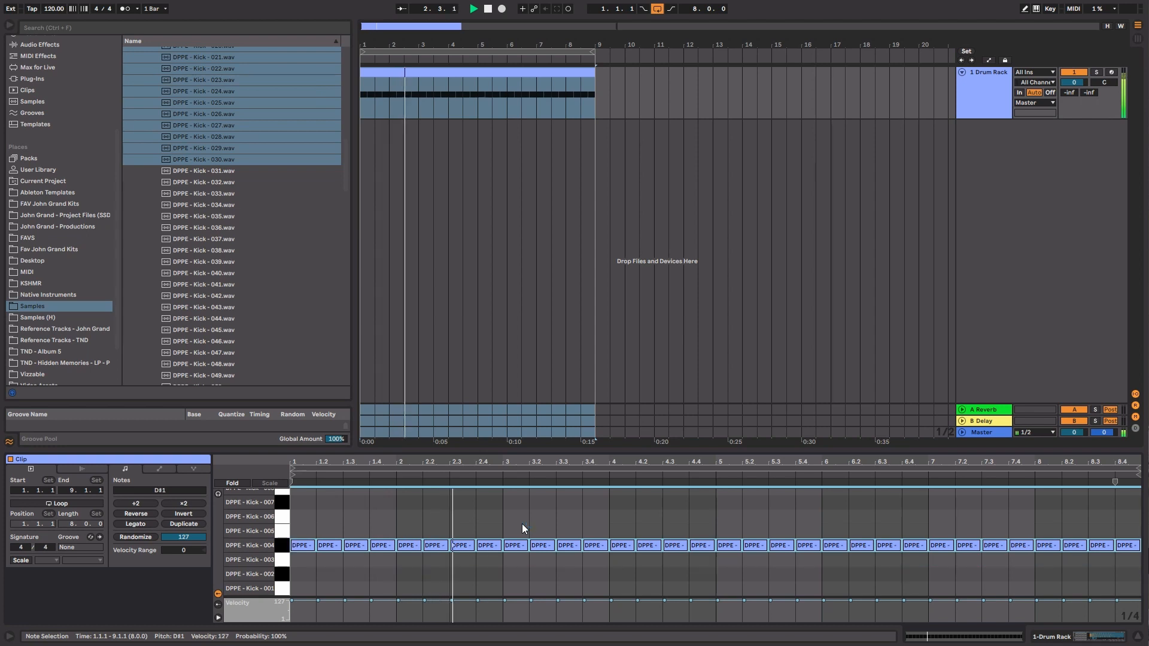
key("Up")
key("Up")
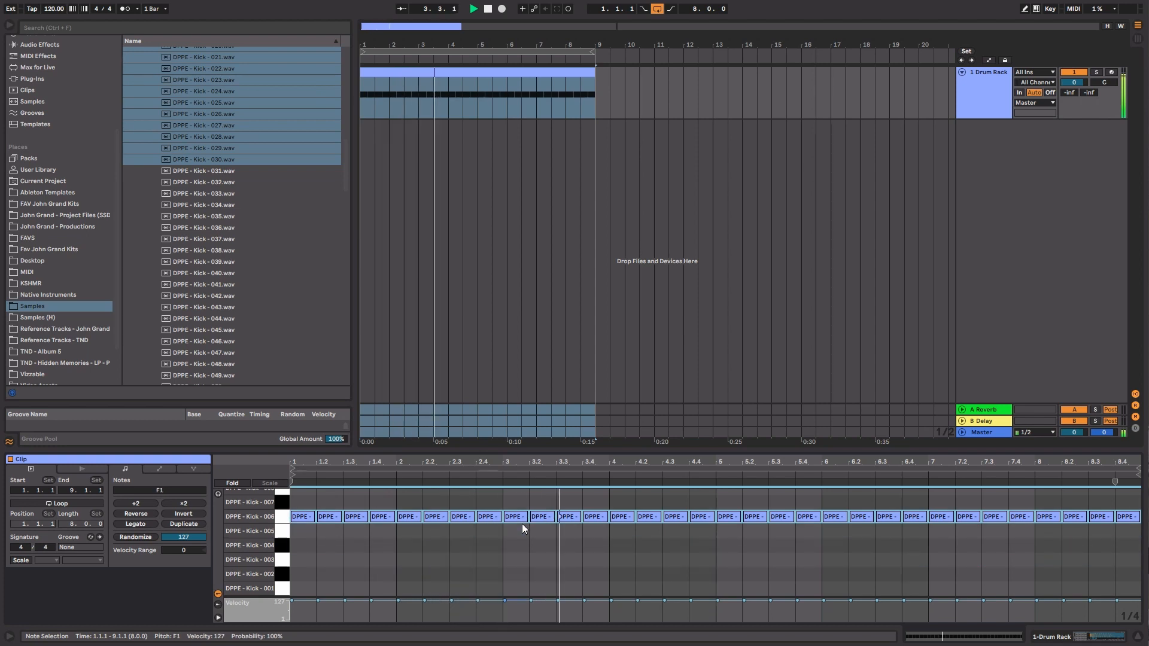
key("Up")
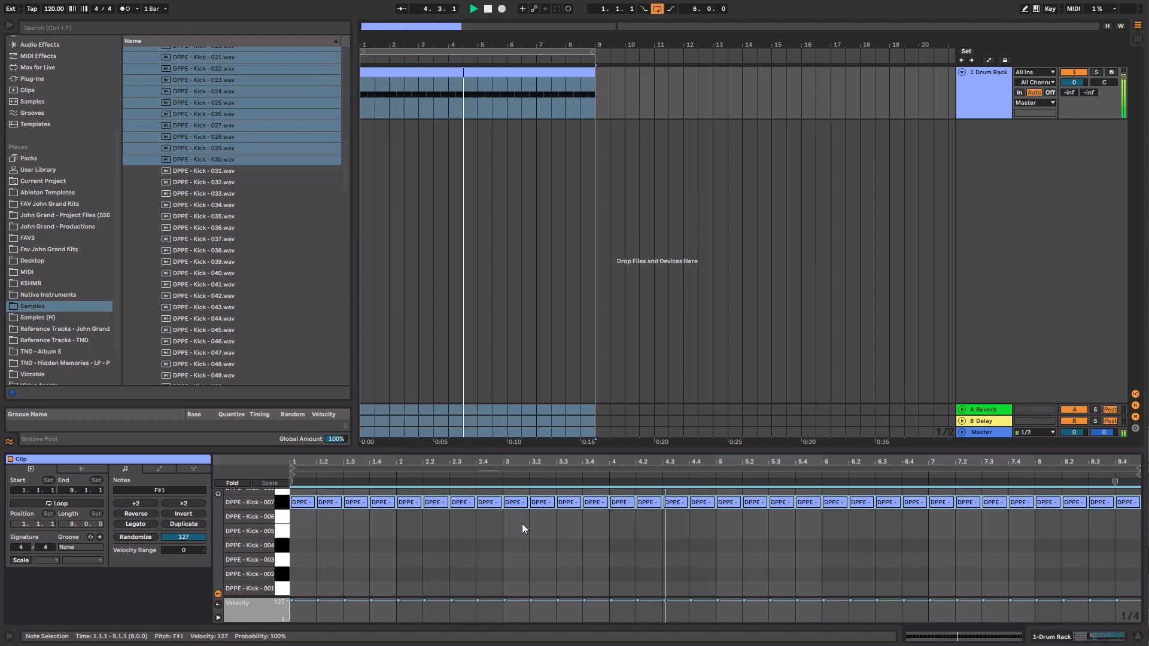
key("Up")
left_click(620, 159)
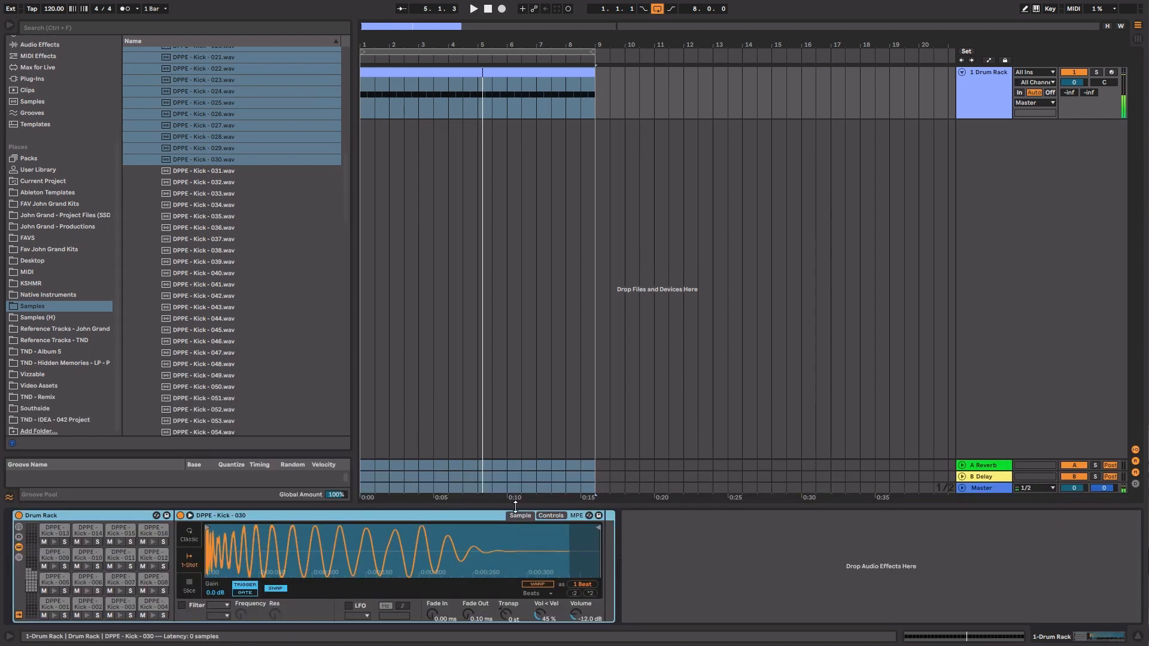
Rename the first drum track KICK and colour both the track and its clip yellow.
left_click(979, 92)
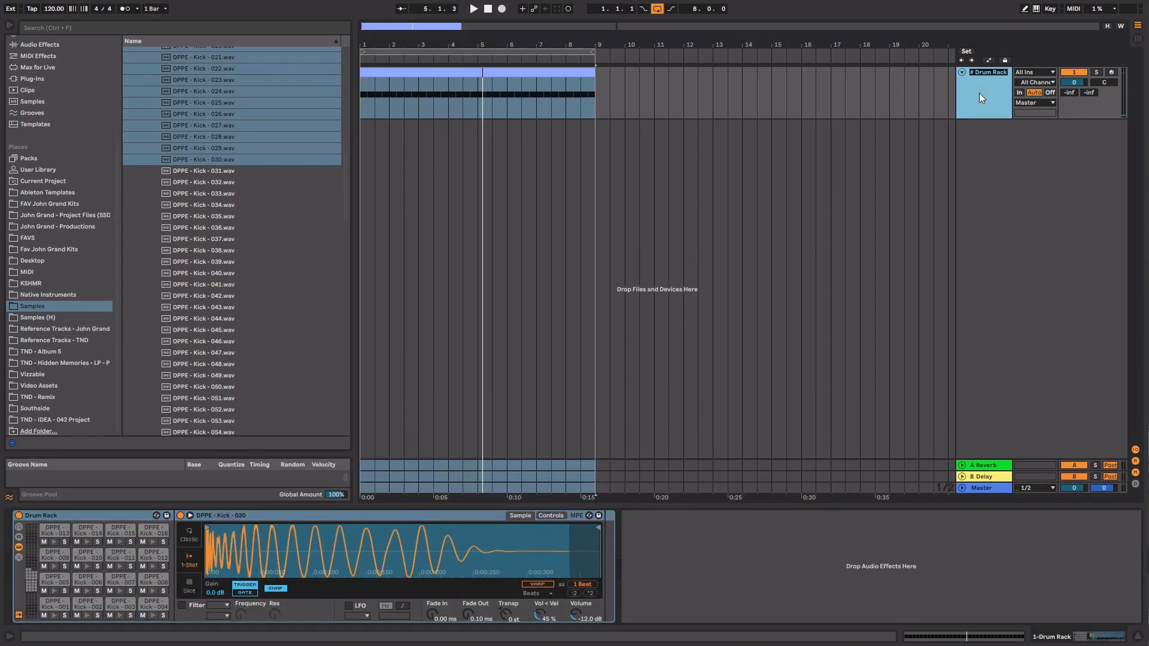
type("KICK")
key("Return")
right_click(978, 92)
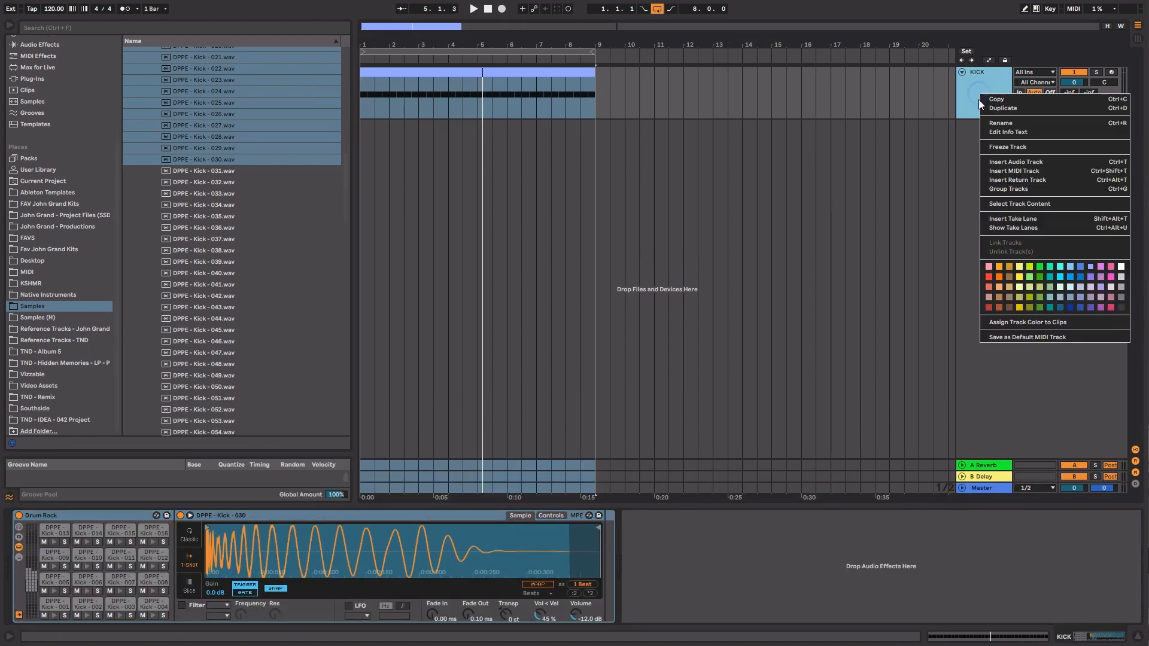
left_click(1020, 277)
right_click(978, 94)
left_click(1027, 322)
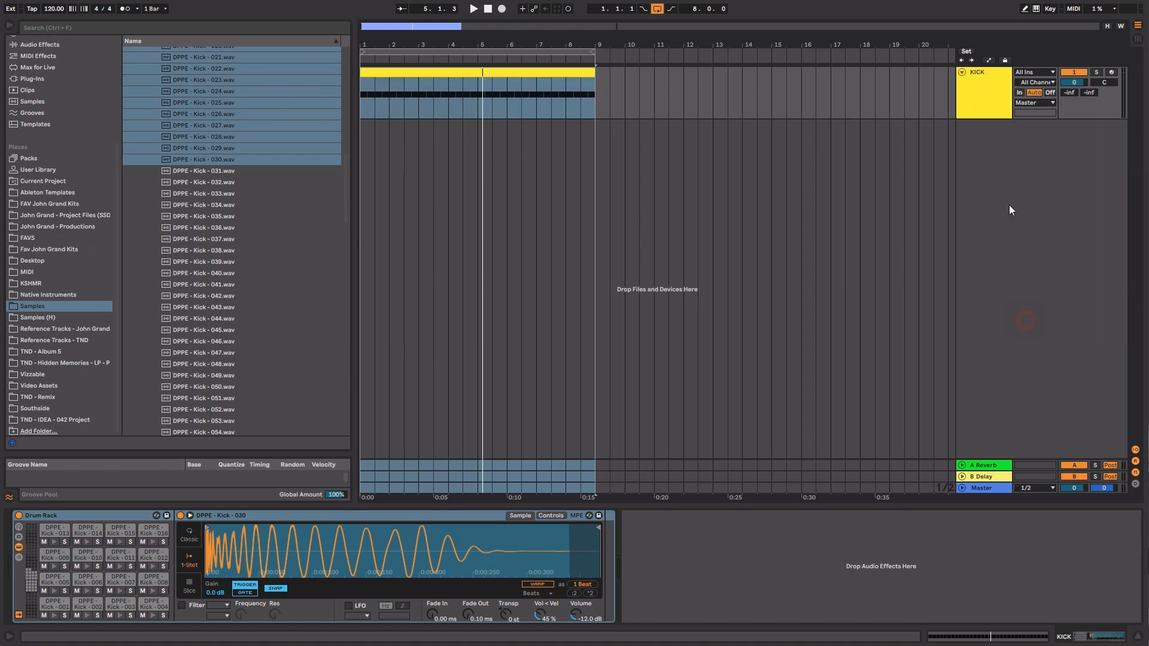
Insert a new MIDI track below KICK and load an empty Drum Rack onto it.
right_click(987, 158)
left_click(993, 171)
scroll(75, 117, "up", 4)
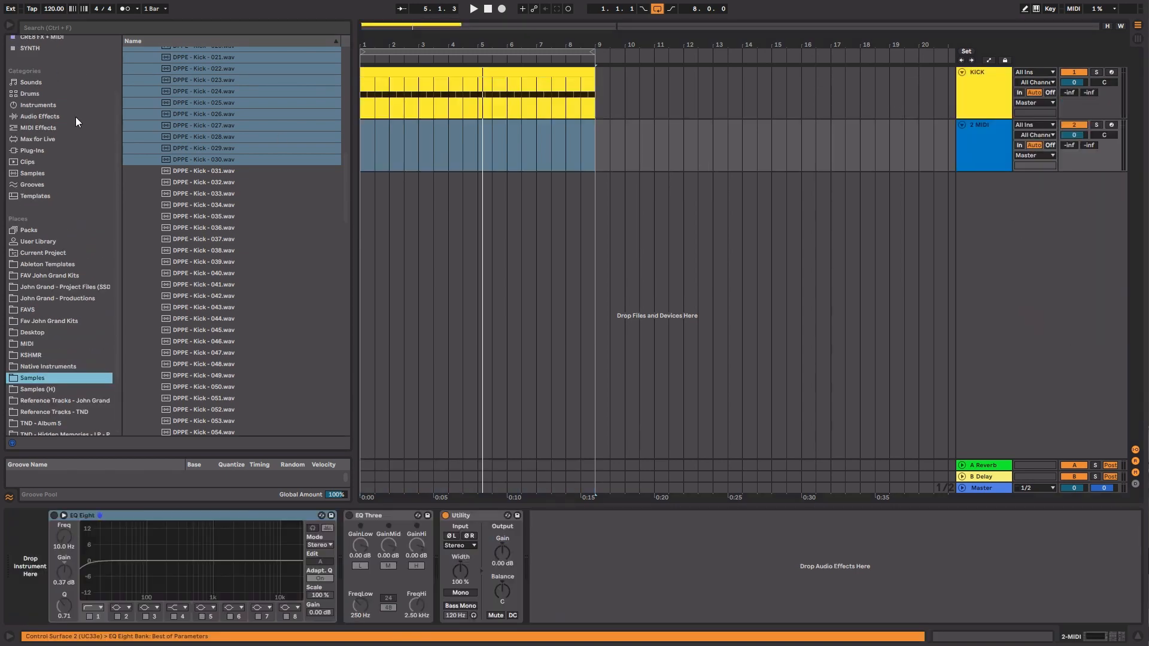
left_click(64, 119)
double_click(171, 64)
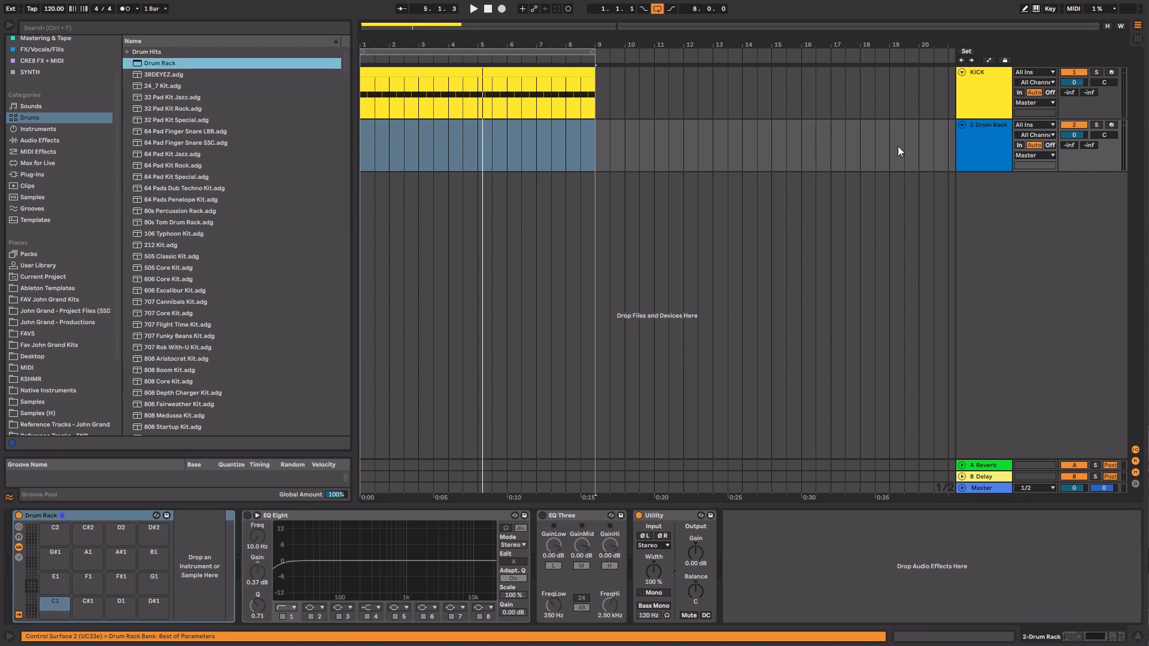
Rename the second drum track SNARES.
left_click(970, 149)
type("SNARES")
key("Return")
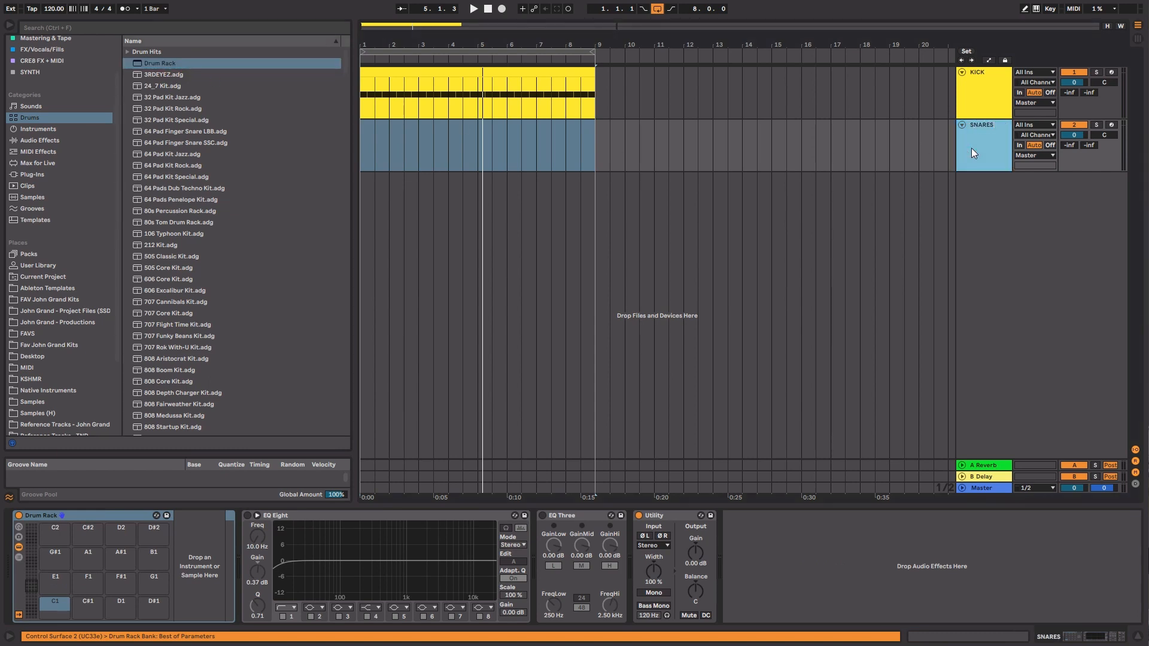
In the Samples folder, collapse DPPE - Kick Drums and expand DPPE - Snares.
left_click(52, 400)
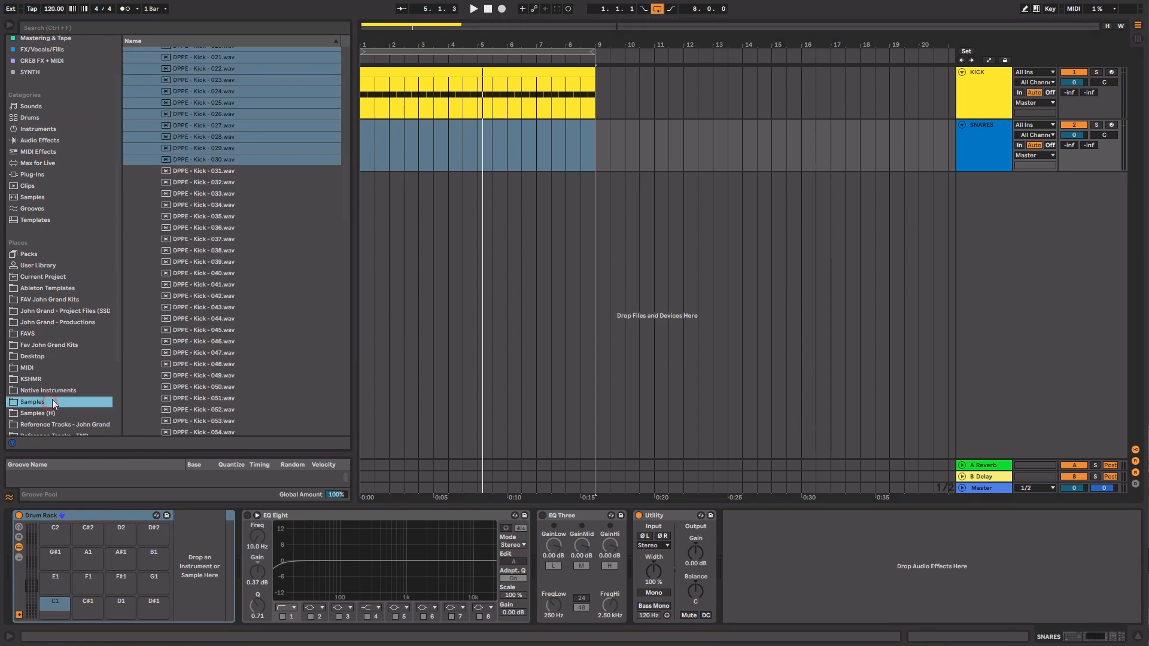
scroll(247, 184, "up", 10)
left_click(150, 202)
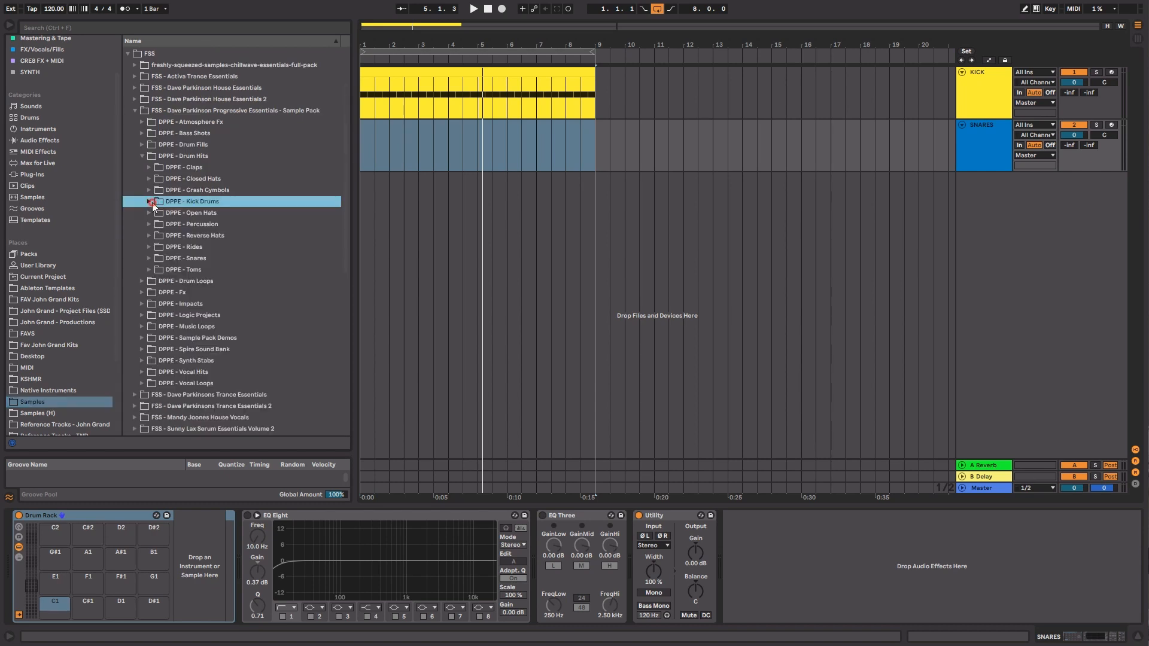
left_click(150, 258)
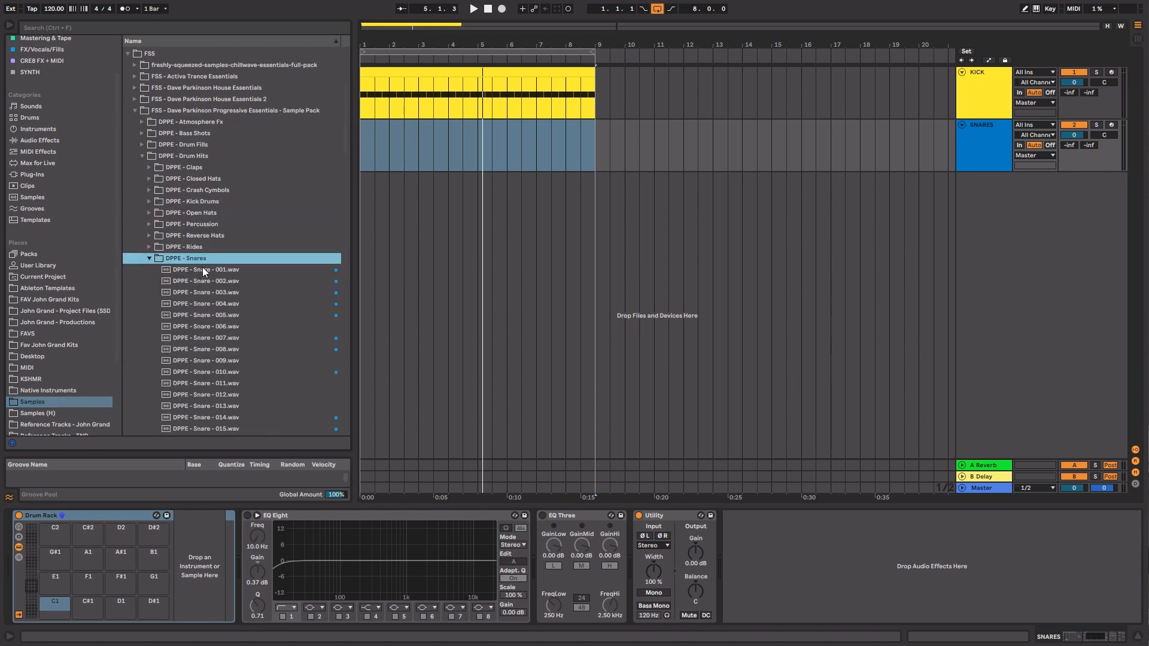
Load the samples DPPE - Snare - 001 through 044 onto the SNARES Drum Rack, starting at pad C1.
left_click(268, 270)
scroll(268, 270, "down", 9)
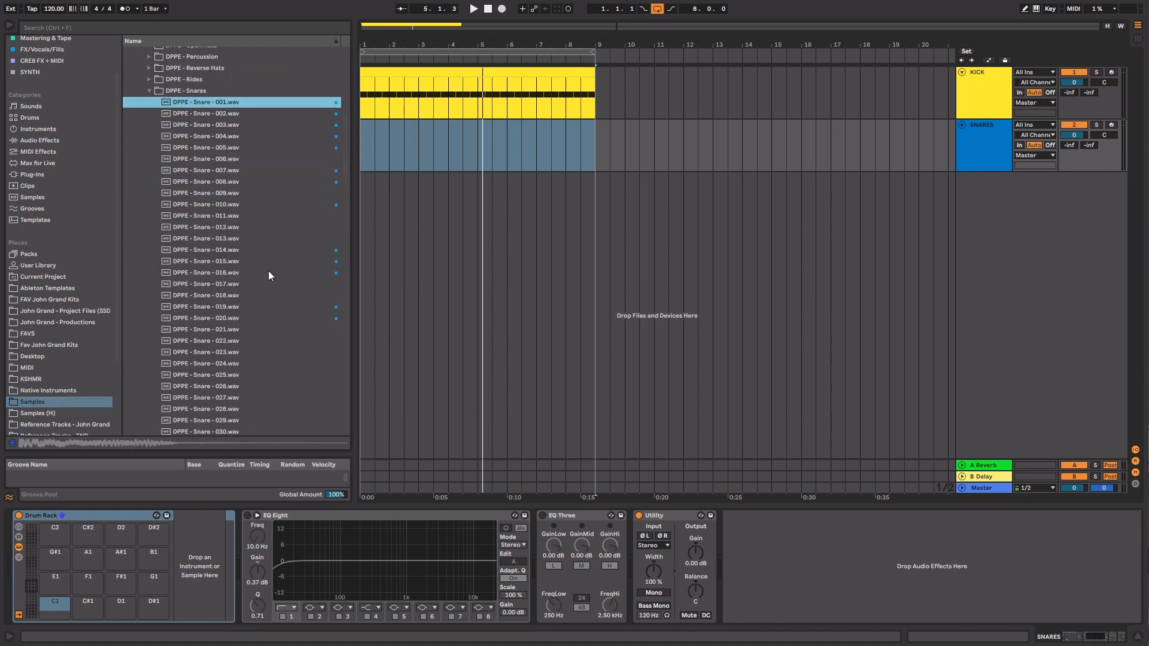
scroll(277, 250, "down", 5)
left_click(258, 275, "shift")
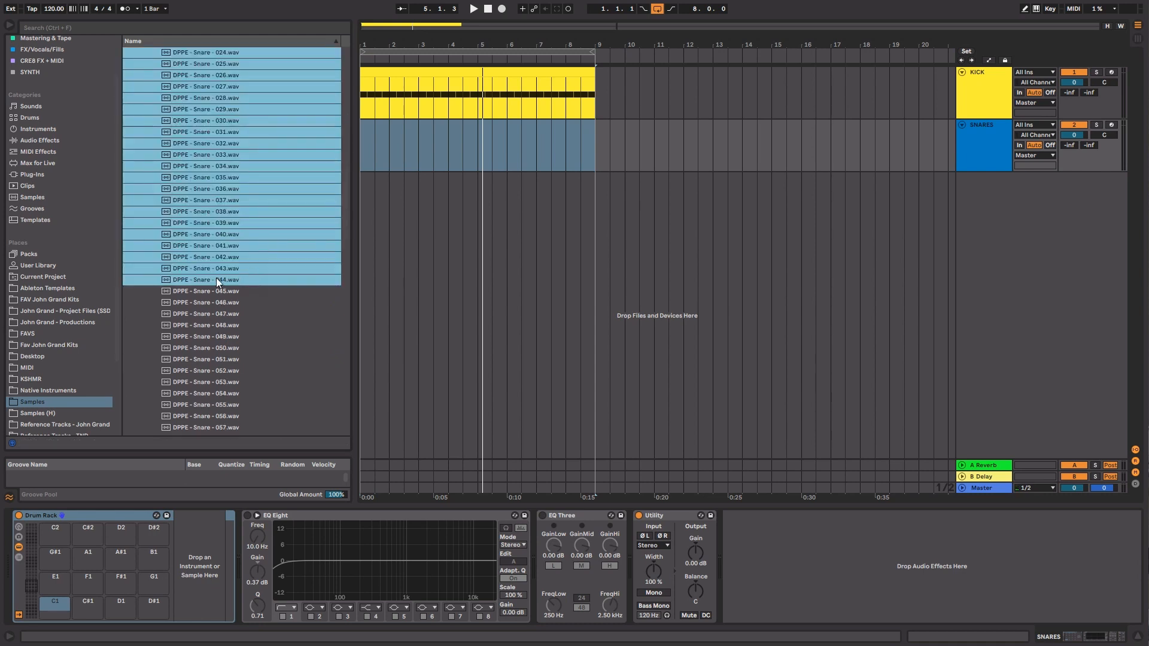
left_click_drag(217, 277, 78, 579)
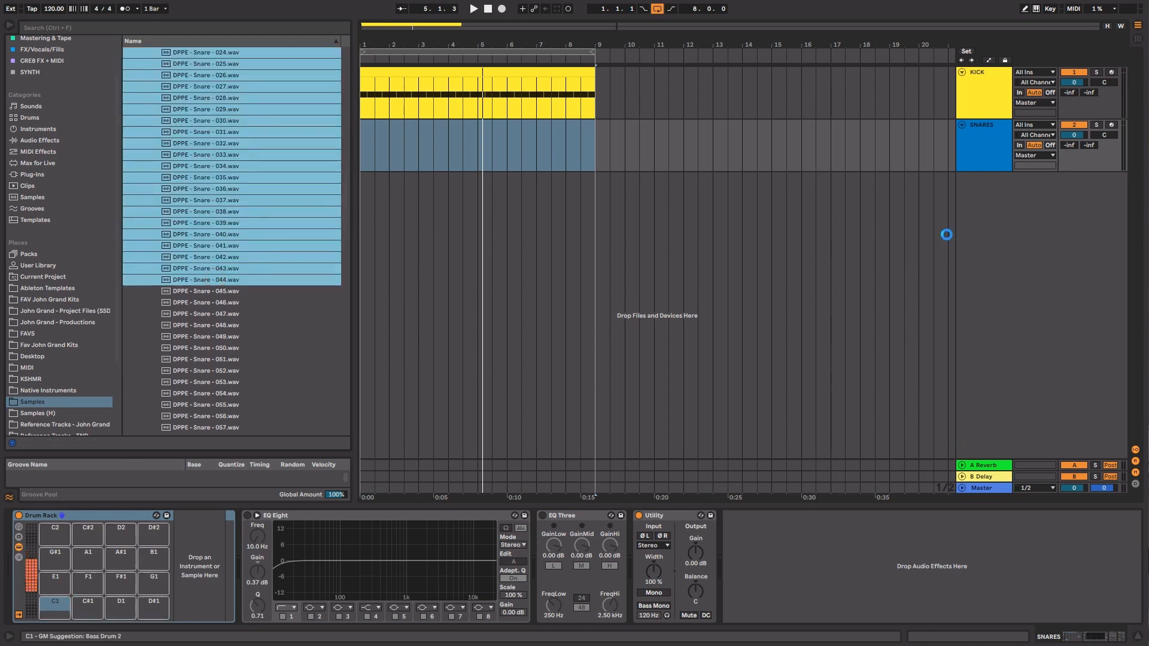
Lower the SNARES track volume to -5.3 dB and create an empty eight-bar MIDI clip on it.
left_click_drag(1079, 135, 1080, 149)
left_click_drag(578, 135, 362, 144)
double_click(362, 145)
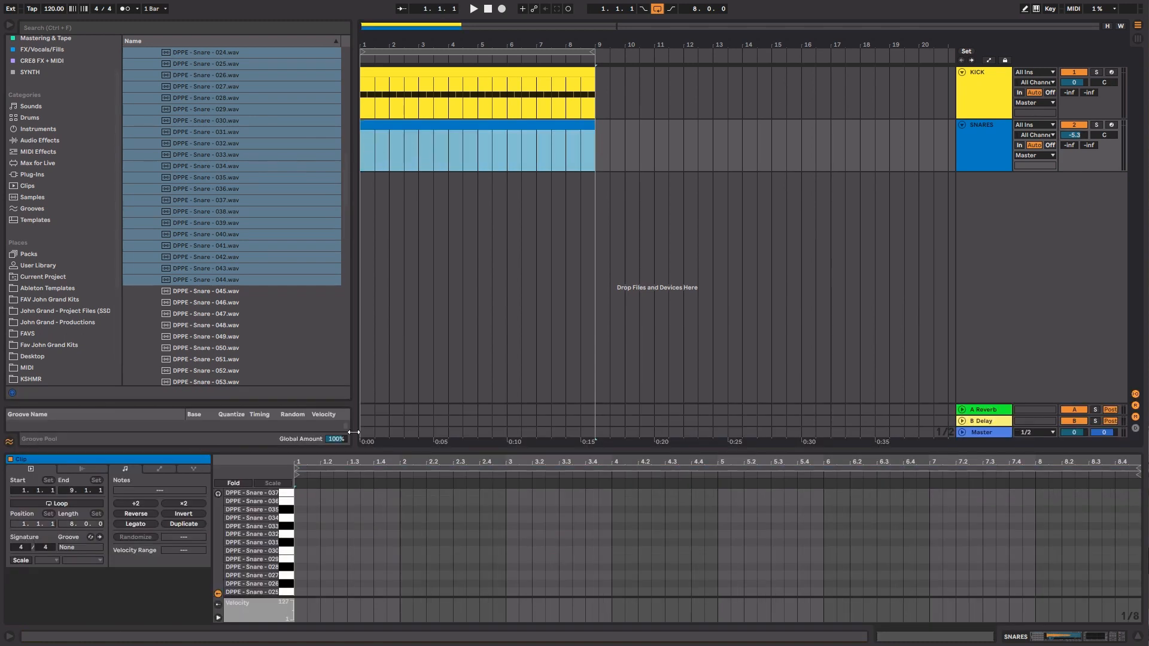
Set the snare clip's fixed grid to 1/4 and place DPPE - Snare - 009 notes on beats 2 and 4 of bar 1.
left_click_drag(371, 450, 379, 315)
right_click(367, 419)
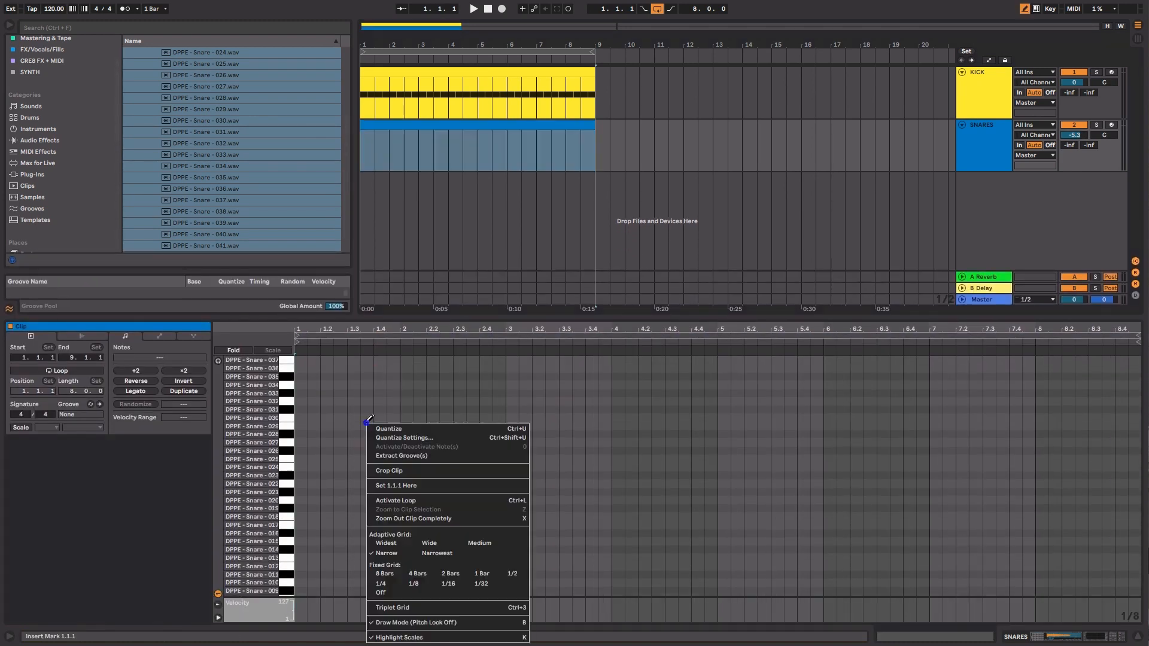
left_click(389, 585)
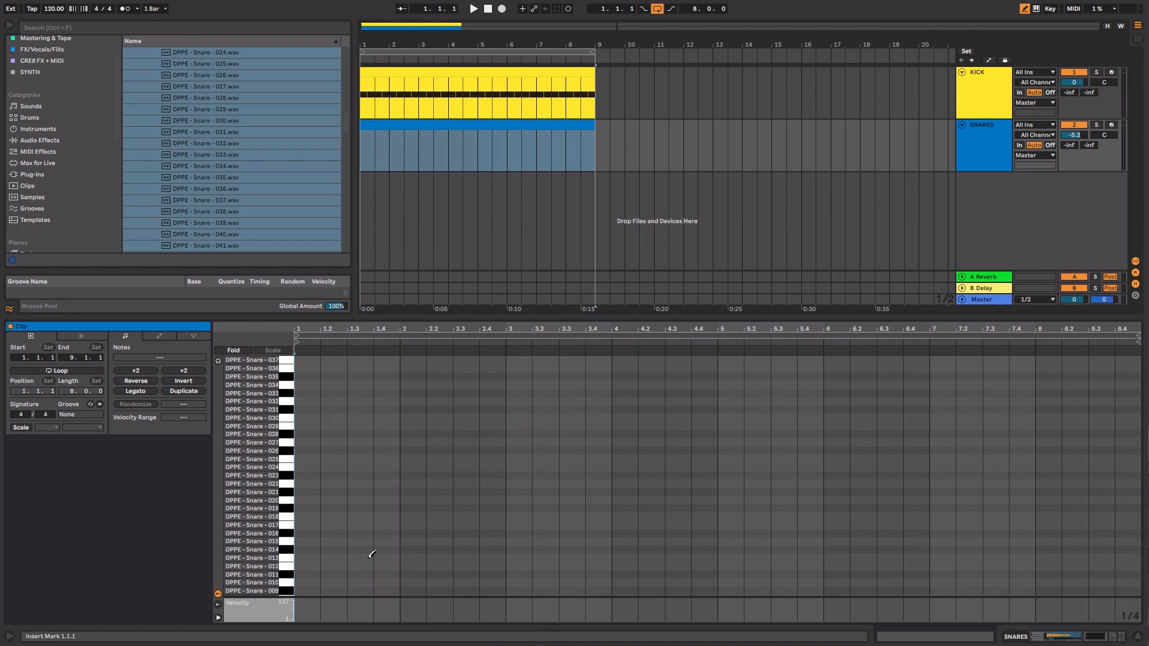
key("b")
double_click(359, 590)
left_click_drag(357, 591, 200, 599)
key("space")
key("space")
double_click(386, 591)
Duplicate the one-bar snare pattern until it fills all eight bars, and start playback.
key("ctrl+d")
key("ctrl+d")
key("ctrl+d")
key("ctrl+d")
key("ctrl+d")
key("ctrl+d")
key("ctrl+d")
key("space")
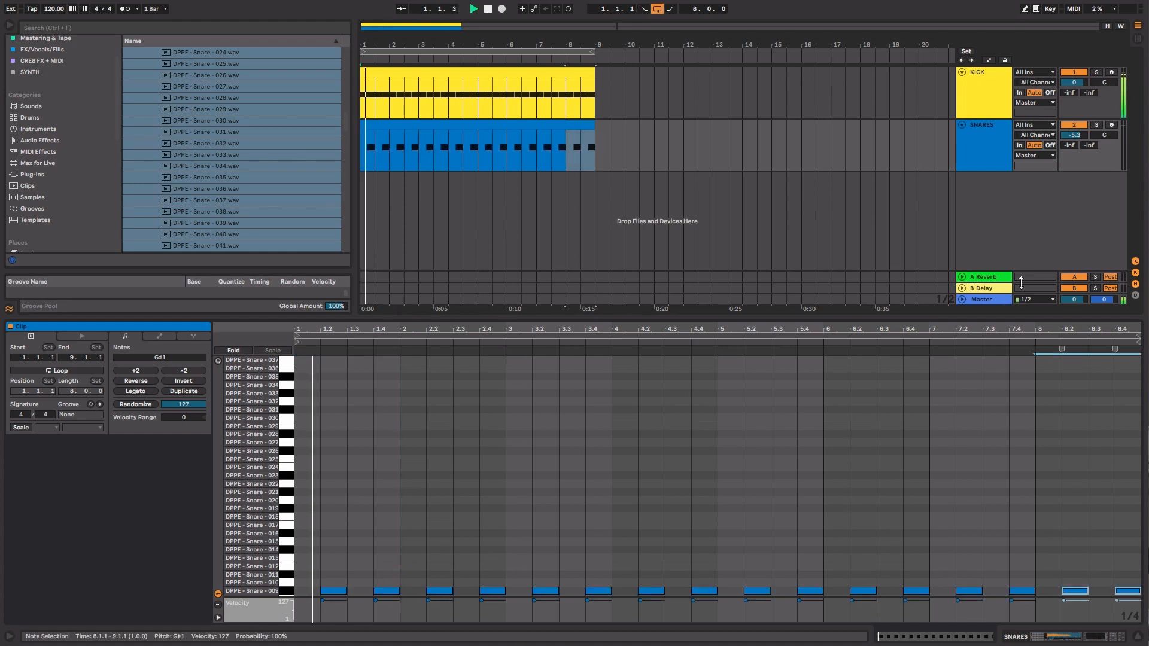
Colour the SNARES track yellow and assign the track colour to its clip.
right_click(975, 157)
left_click(1014, 356)
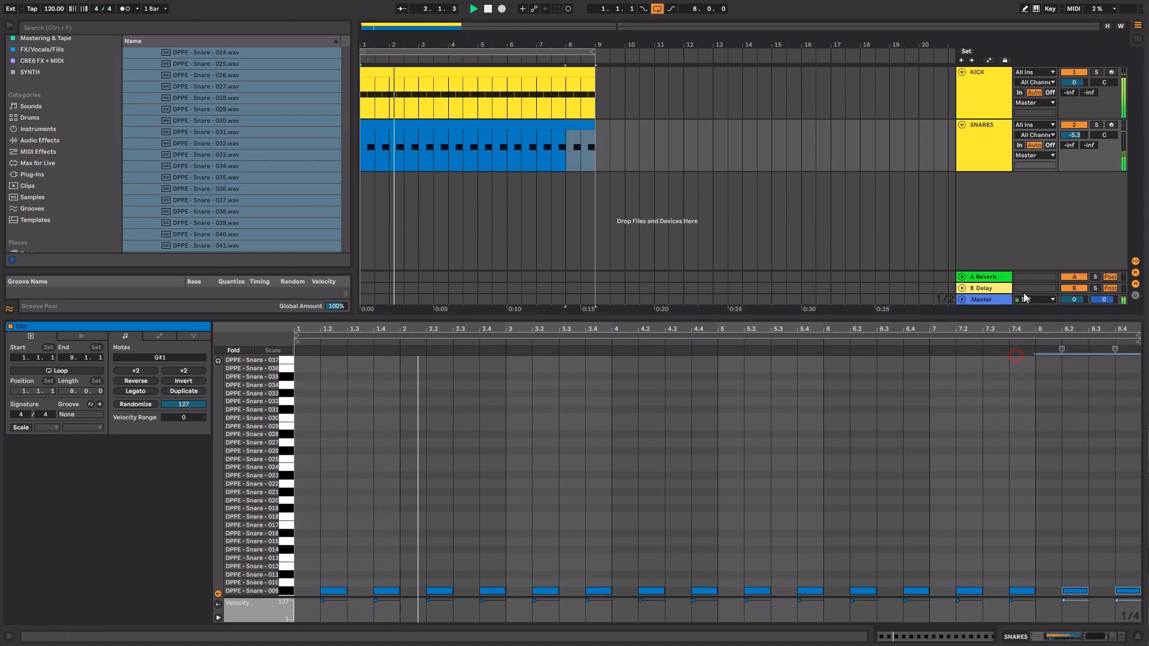
right_click(983, 150)
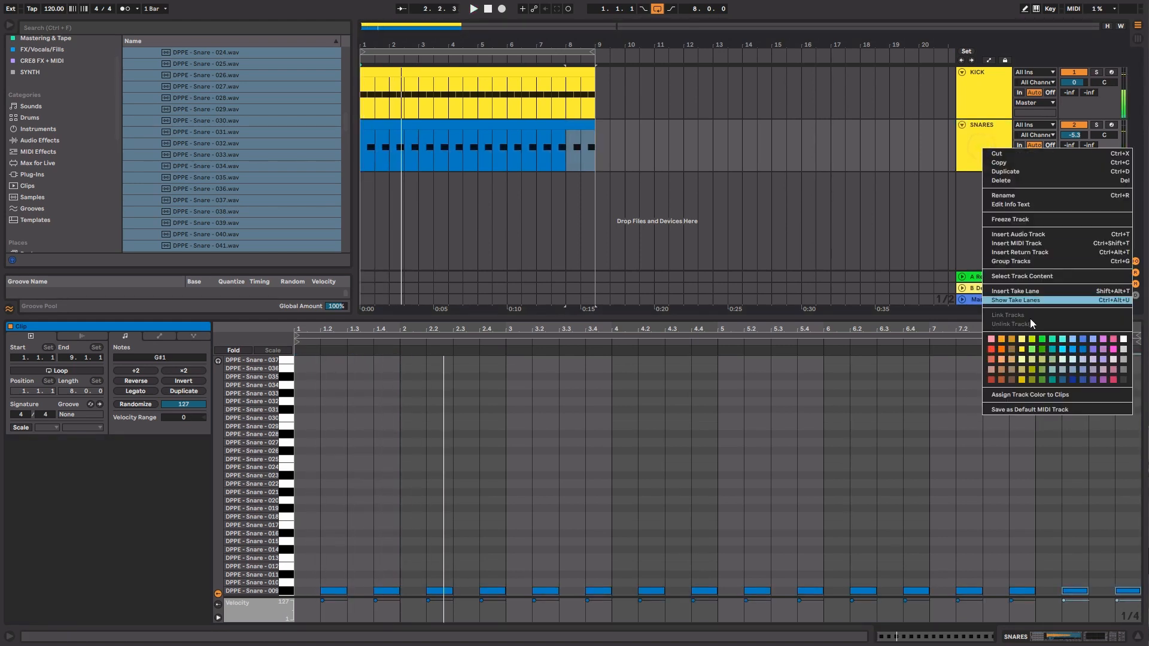
left_click(1030, 394)
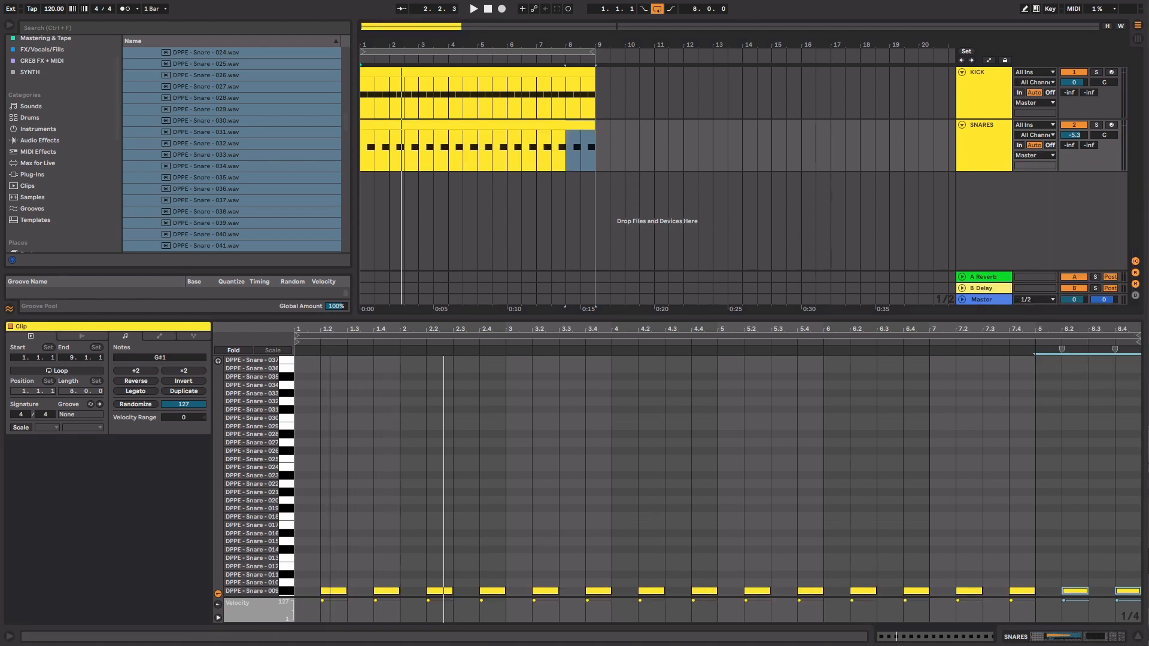
Hide the clip editor and play the kick and snare clips together from the start.
scroll(354, 552, "down", 4)
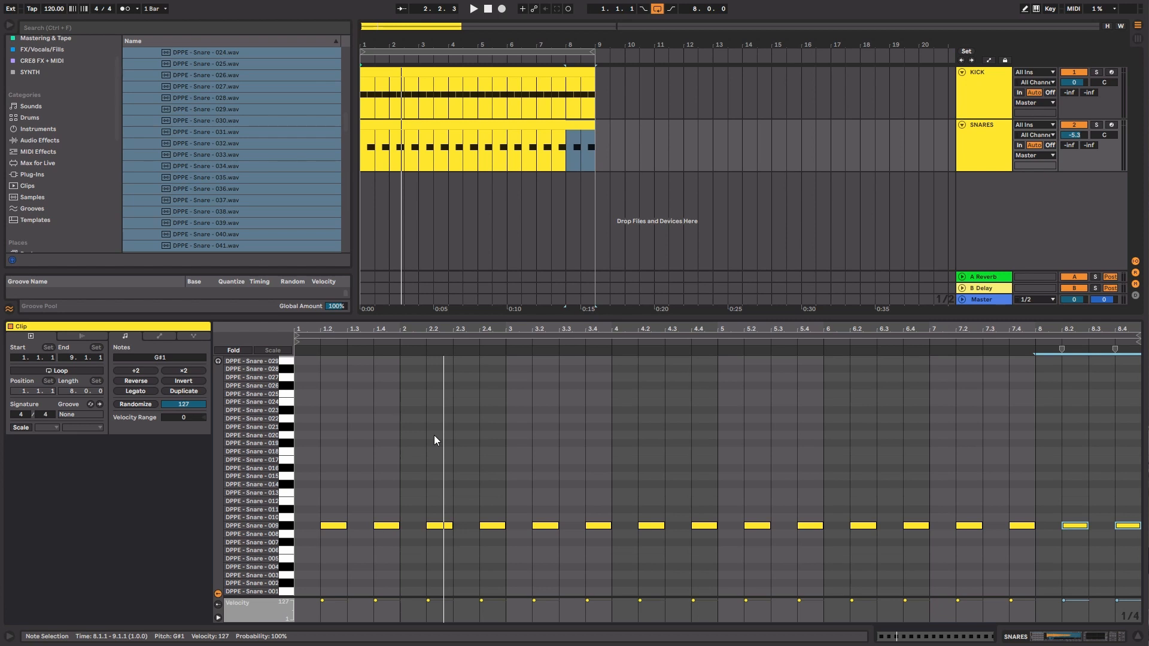
key("ctrl+alt+l")
left_click(999, 153)
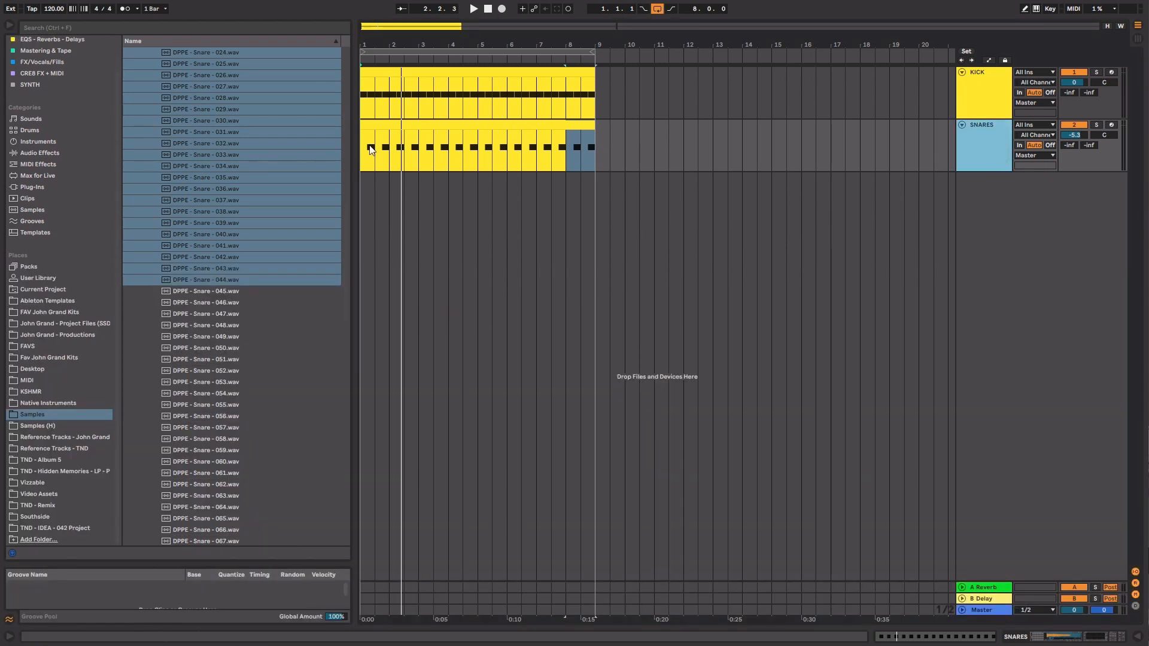
left_click(397, 125)
key("space")
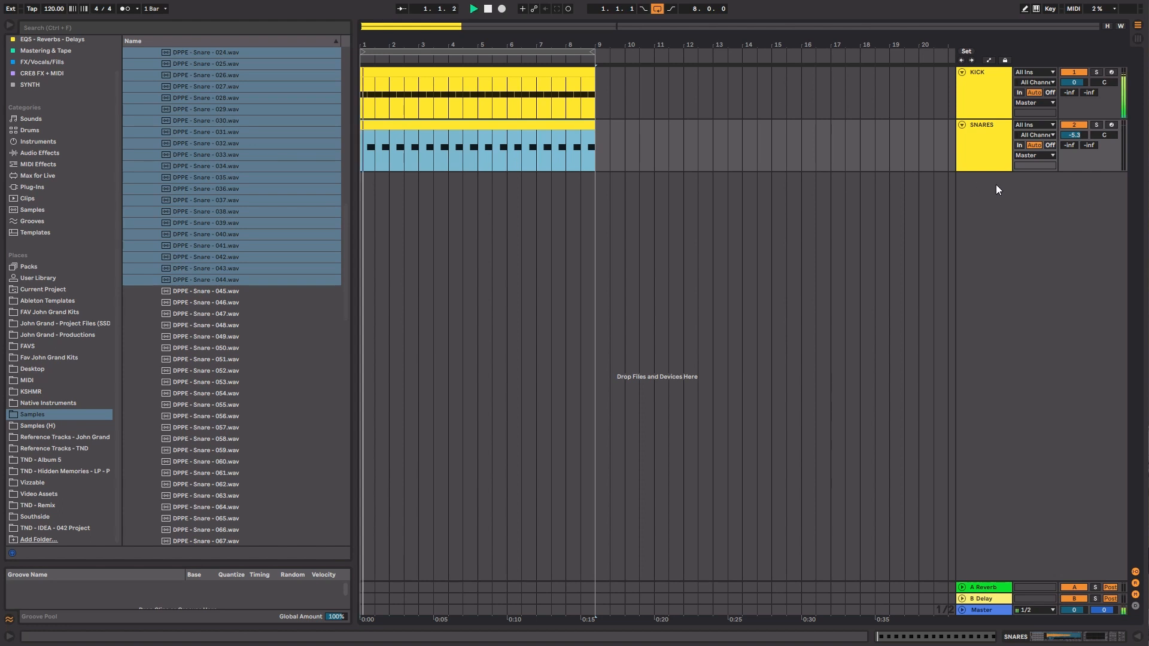
Insert a new MIDI track below SNARES and rename it HATS.
right_click(995, 192)
left_click(1006, 208)
key("ctrl+r")
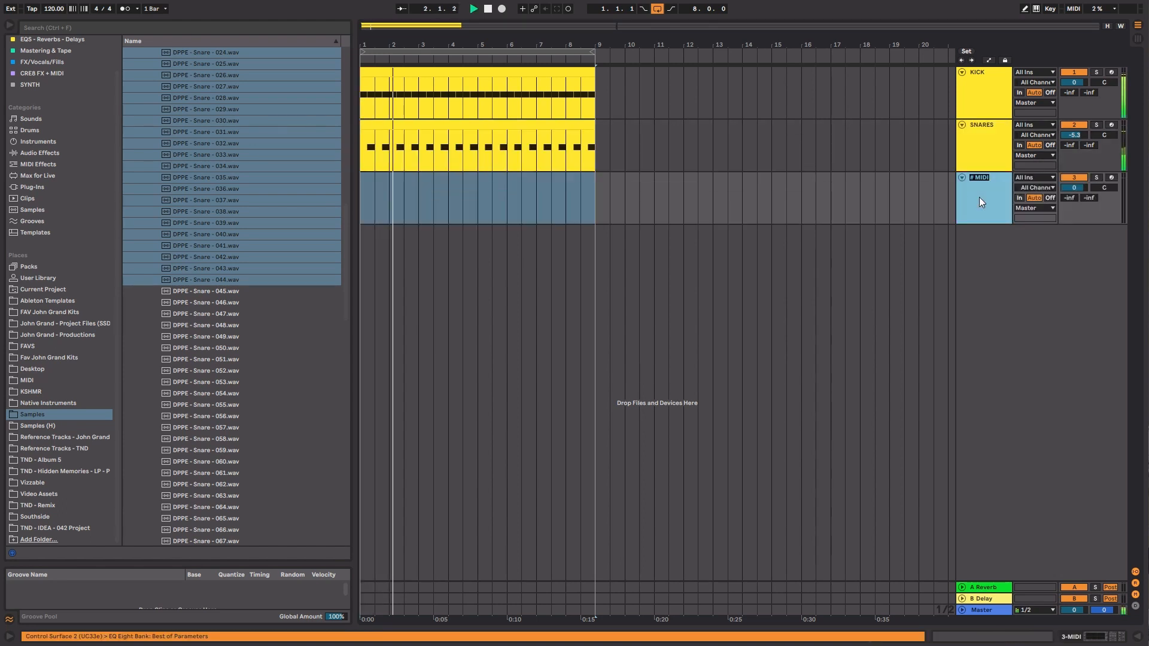
type("HATS")
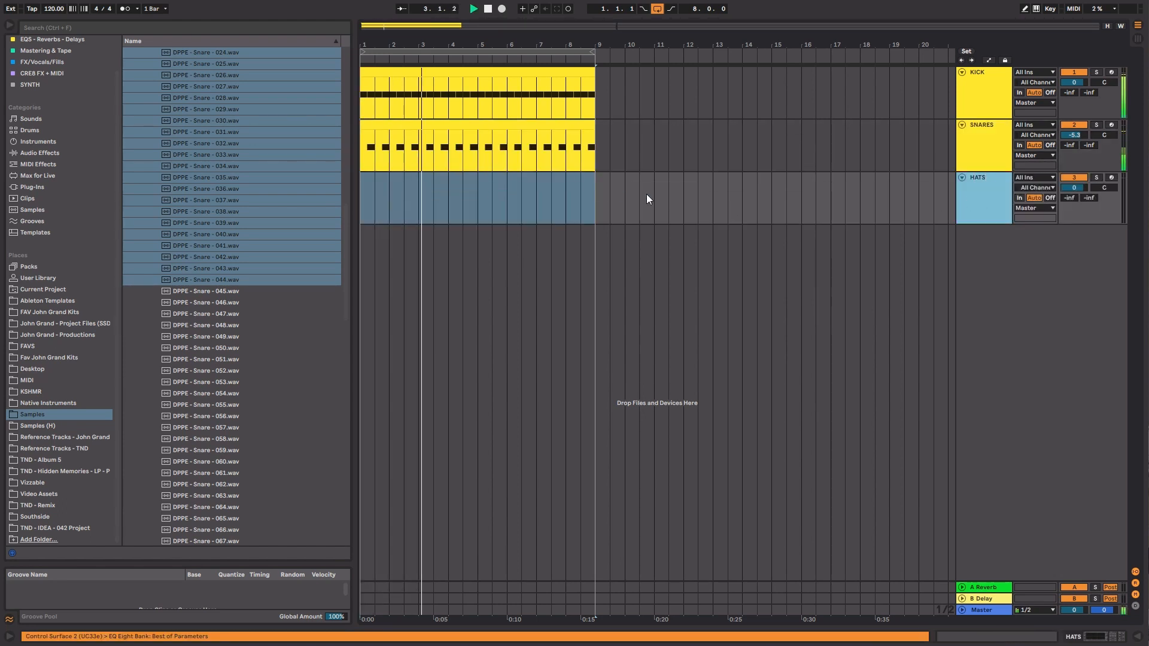
key("Return")
During playback, move all the snare notes up to audition DPPE - Snare - 010 and 011, settling on 010.
double_click(552, 152)
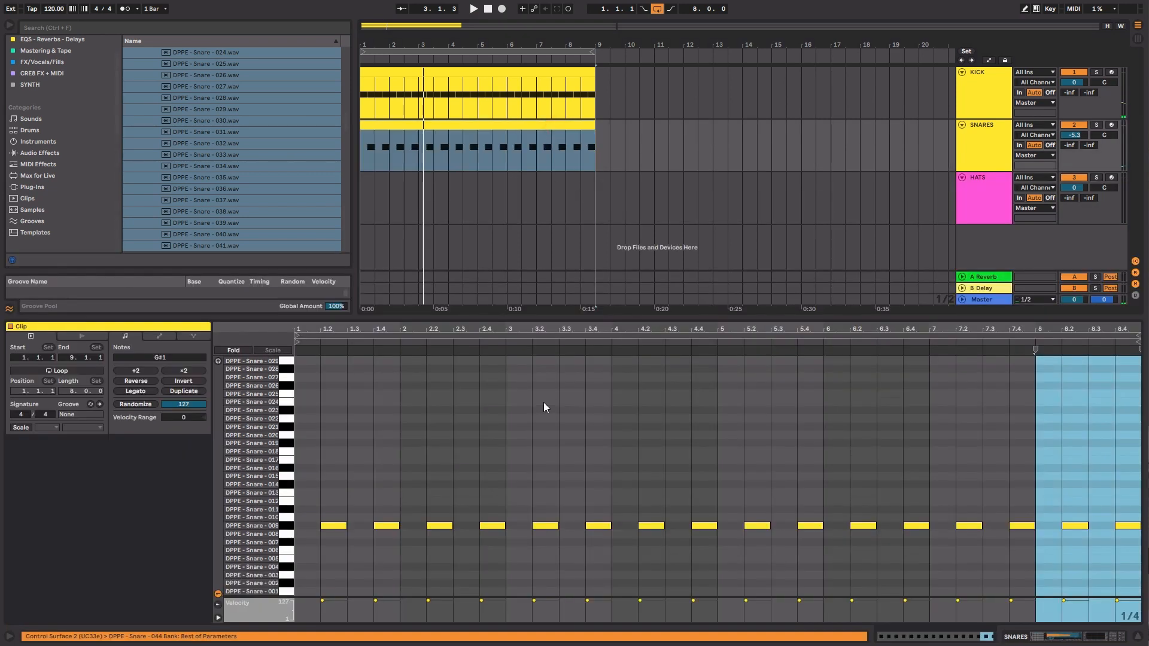
key("Up")
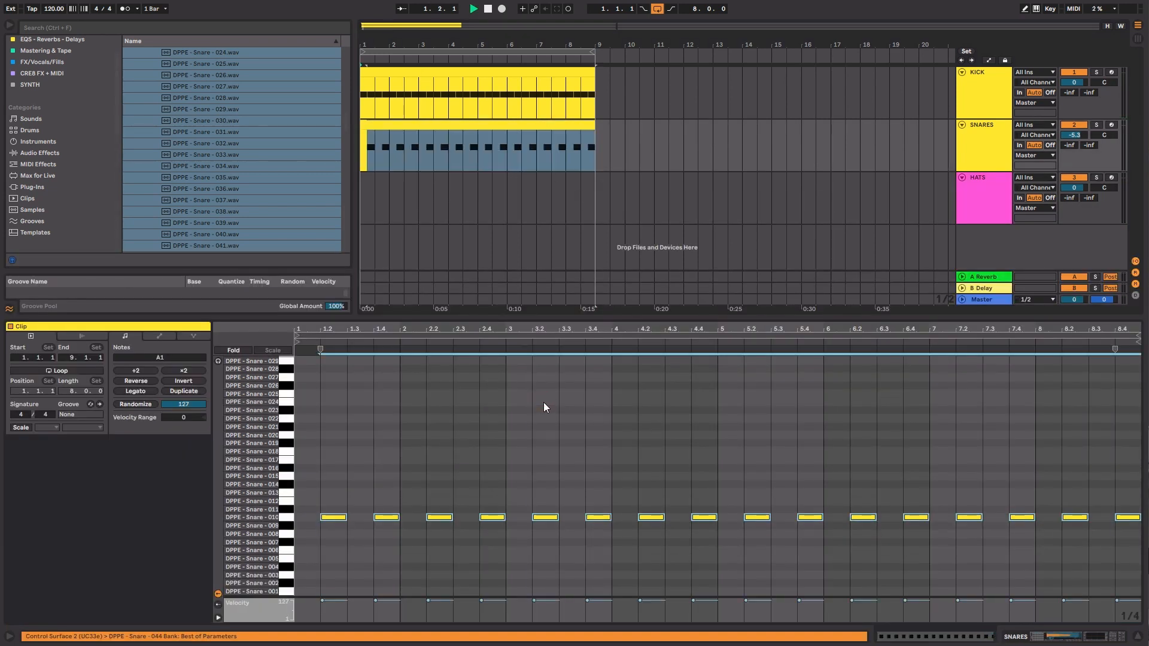
key("Up")
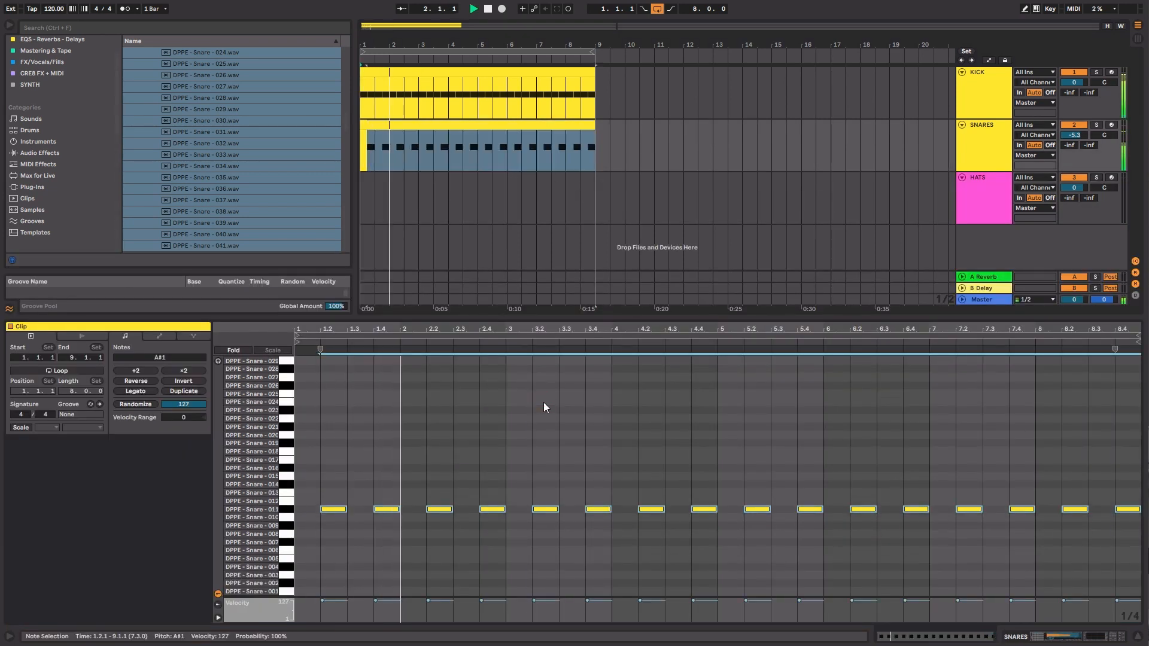
key("Down")
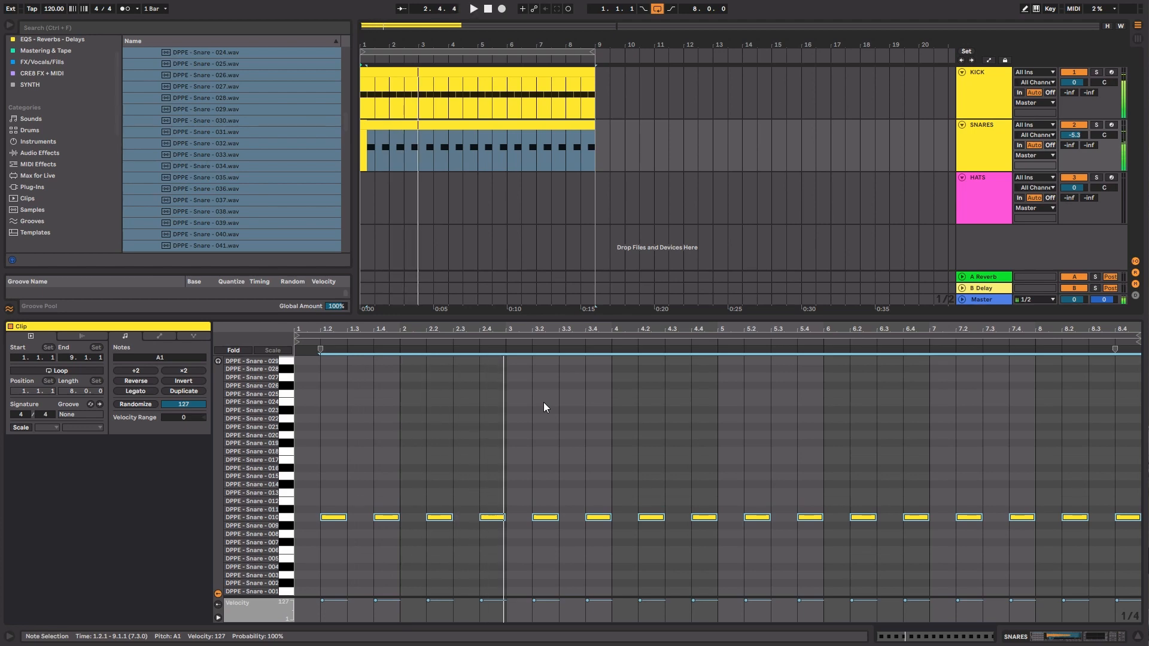
Bring up the HATS track's devices and colour the track yellow.
key("shift+Tab")
right_click(986, 189)
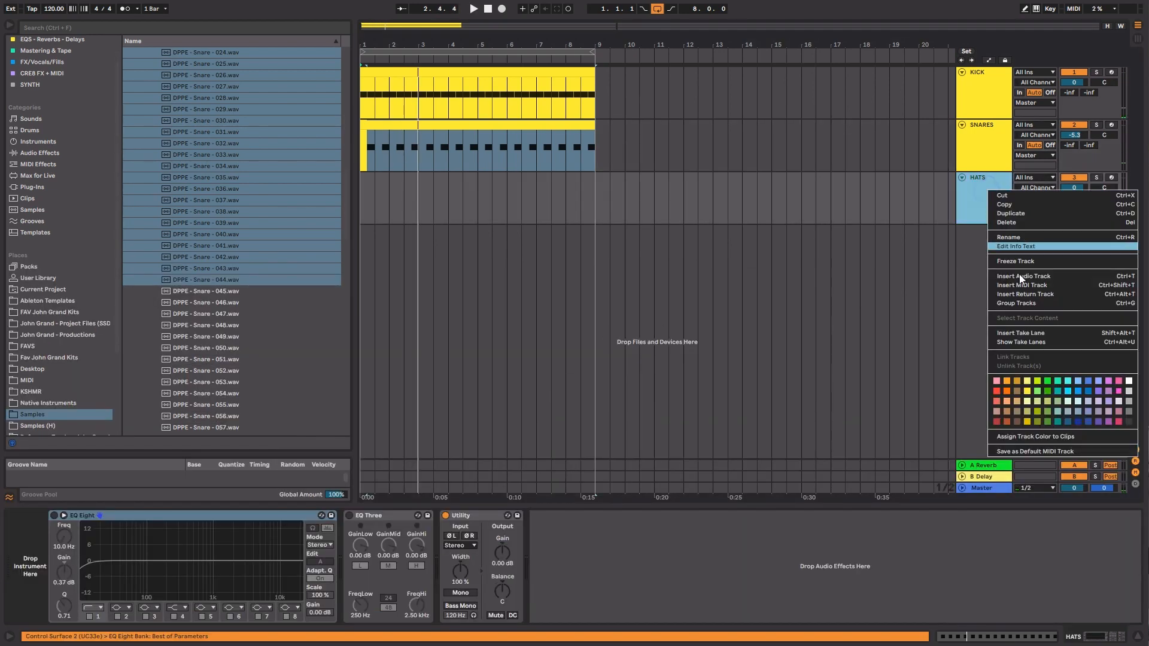
left_click(1026, 391)
Collapse the DPPE - Snares sample folder and expand DPPE - Closed Hats.
scroll(238, 238, "up", 10)
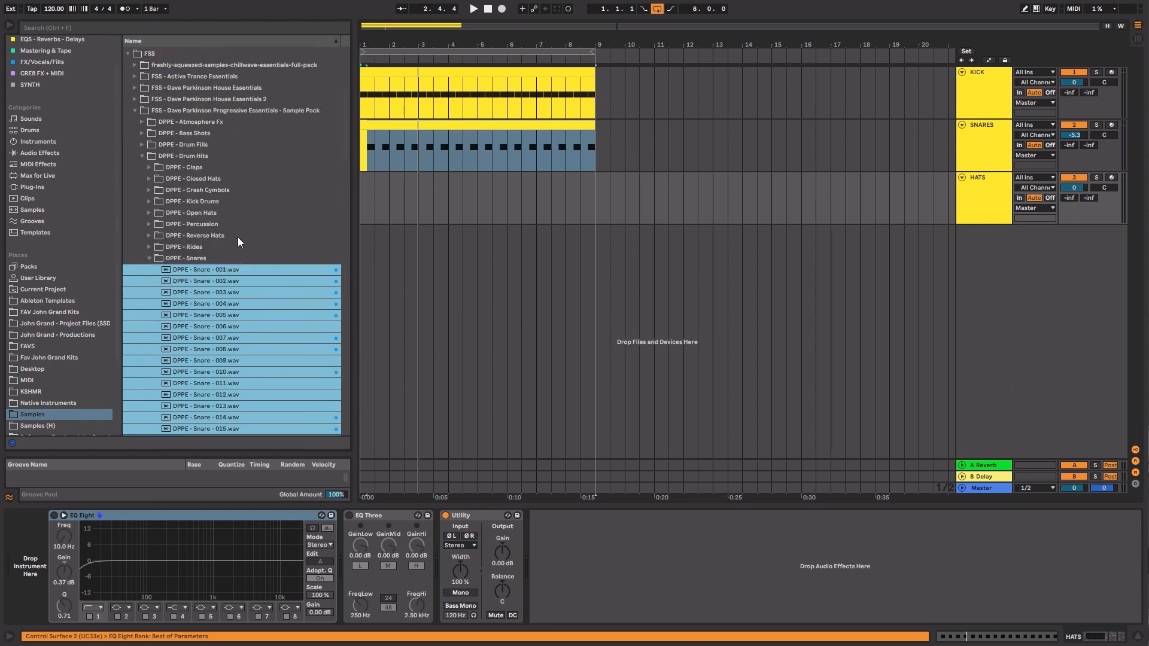
left_click(150, 258)
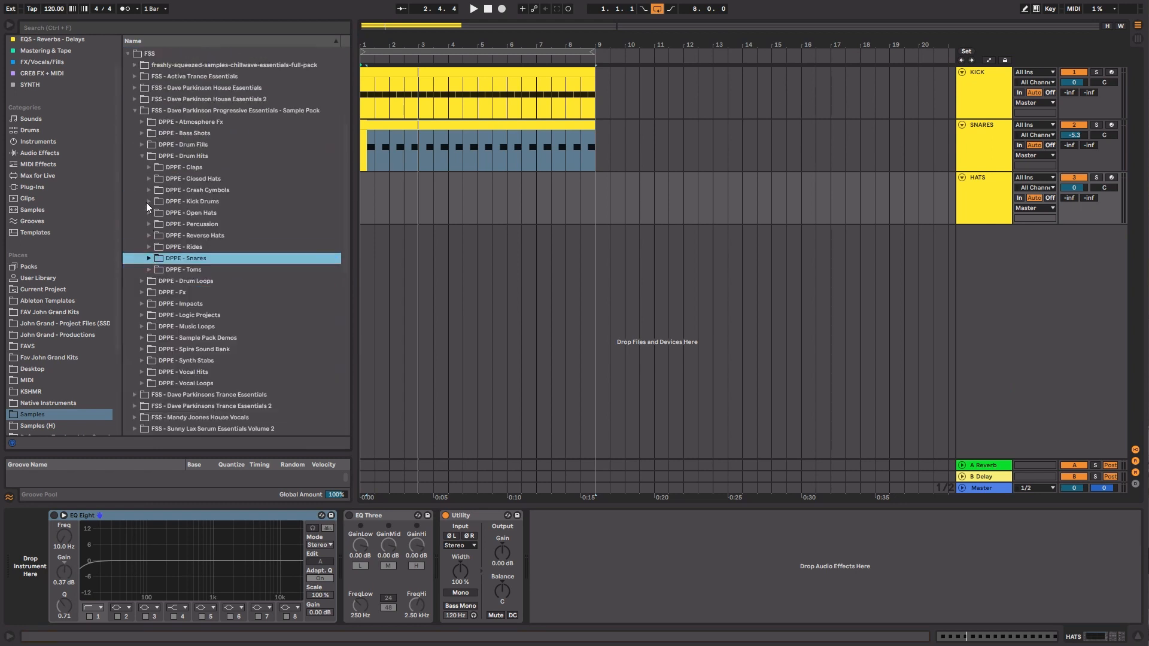
left_click(150, 179)
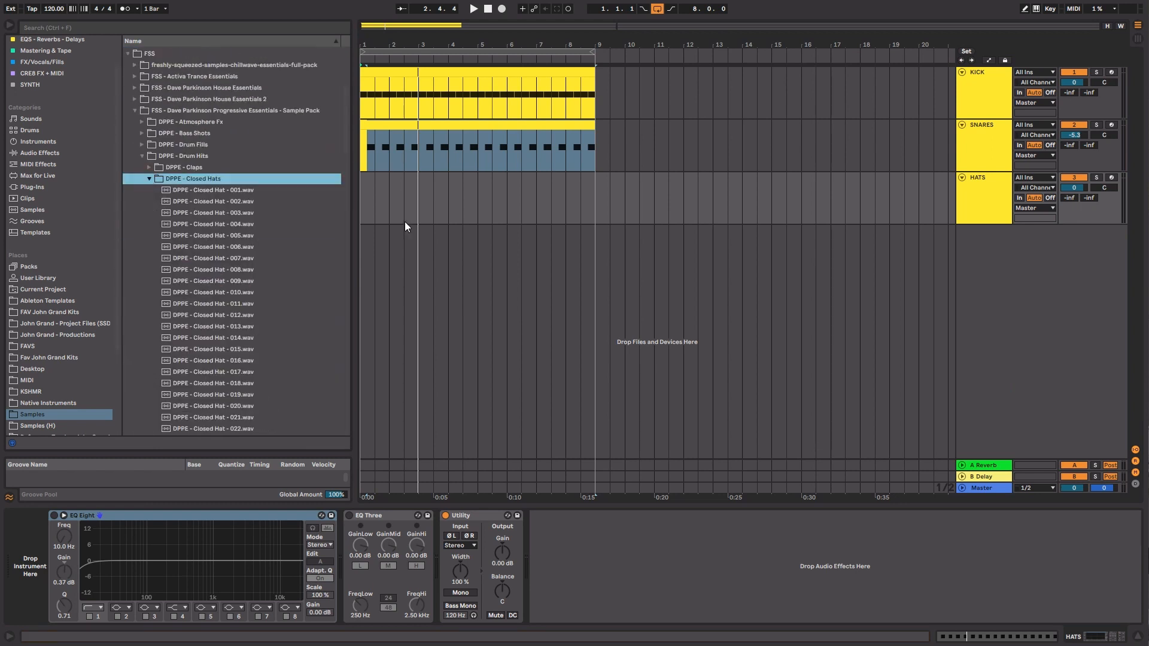
Create an eight-bar MIDI clip on HATS and place C3 eighth notes on the four offbeats of bar 1.
left_click_drag(593, 192, 331, 192)
key("ctrl+shift+m")
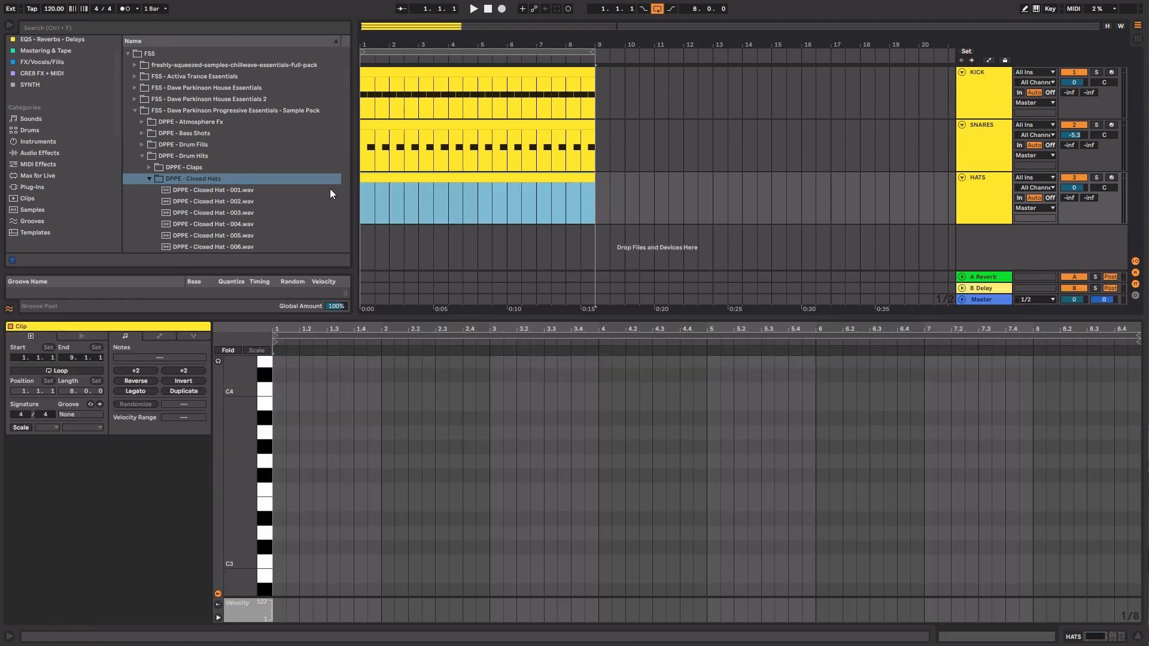
double_click(293, 561)
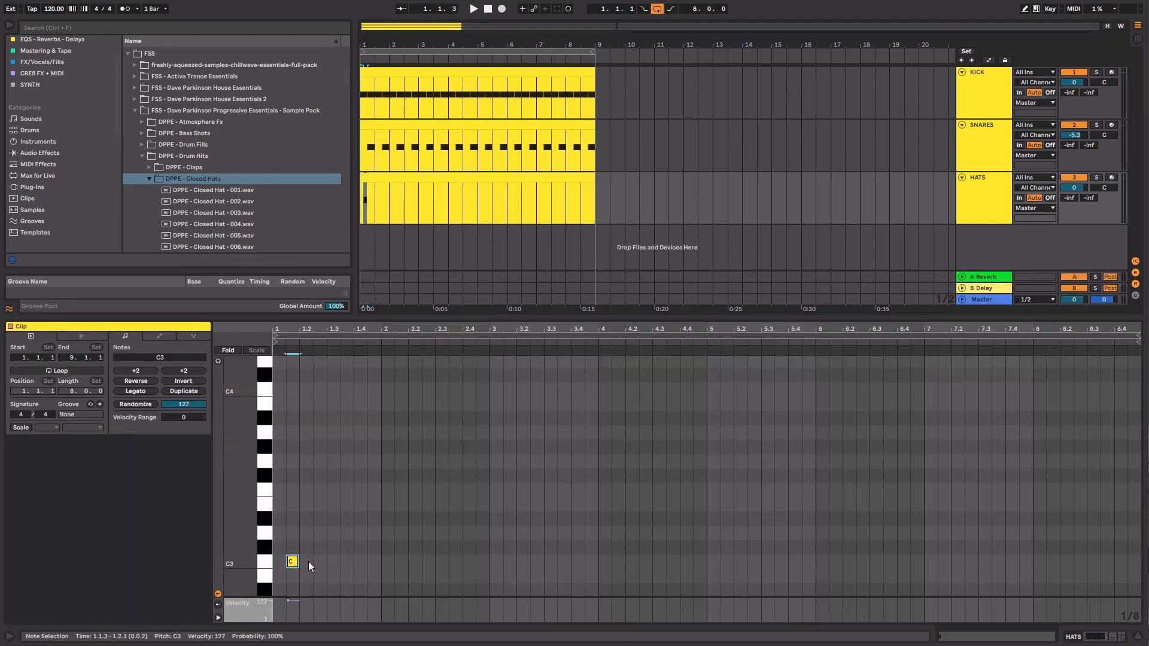
double_click(319, 562)
double_click(346, 561)
double_click(373, 561)
Duplicate the one-bar offbeat hat pattern until it fills all eight bars of the clip.
left_click_drag(381, 575, 200, 544)
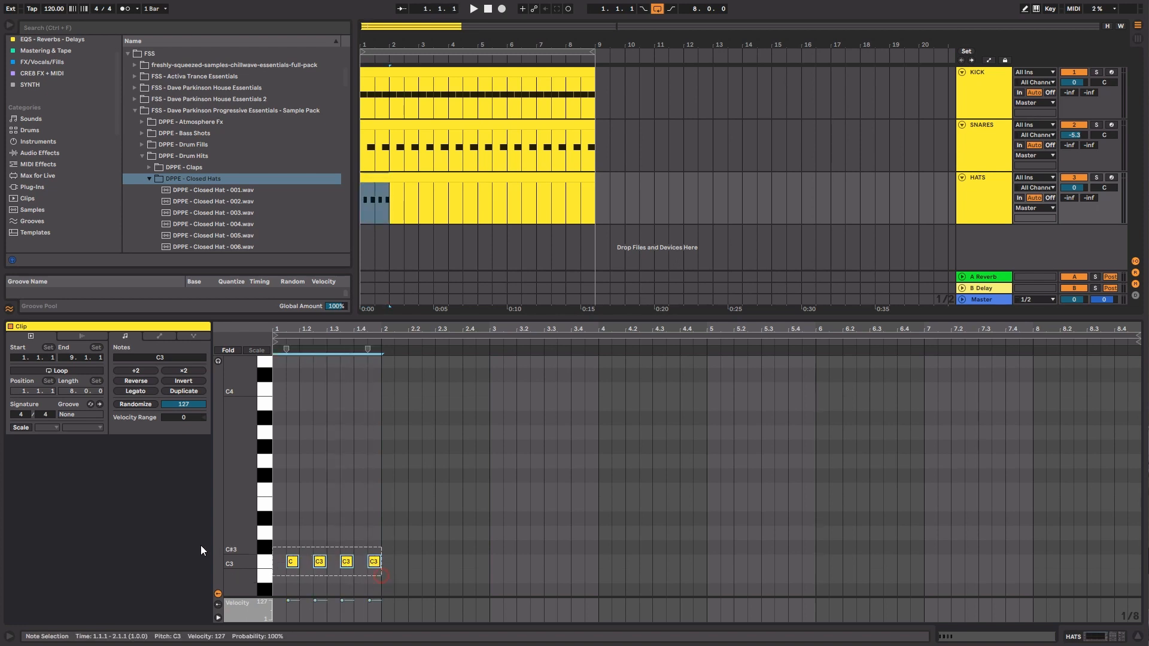
key("ctrl+d")
key("ctrl+d")
key("ctrl+d")
key("ctrl+d")
key("ctrl+d")
key("ctrl+d")
key("ctrl+d")
Load an empty Drum Rack onto the HATS track.
key("shift+Tab")
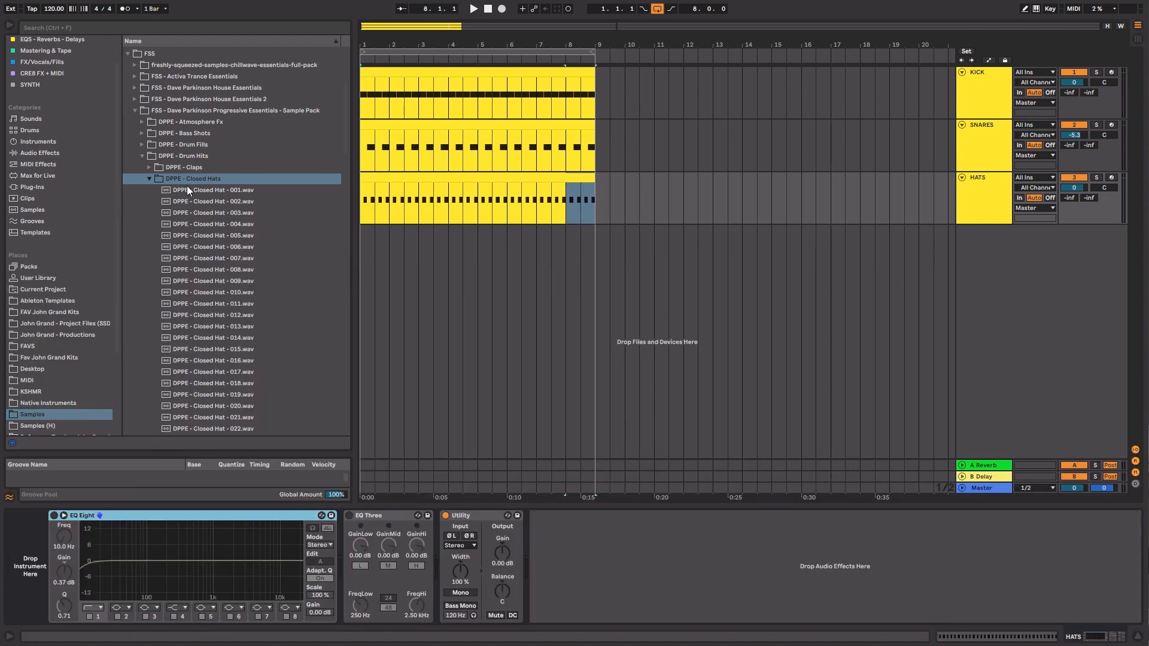
left_click(188, 190)
scroll(189, 190, "down", 5)
left_click(30, 130)
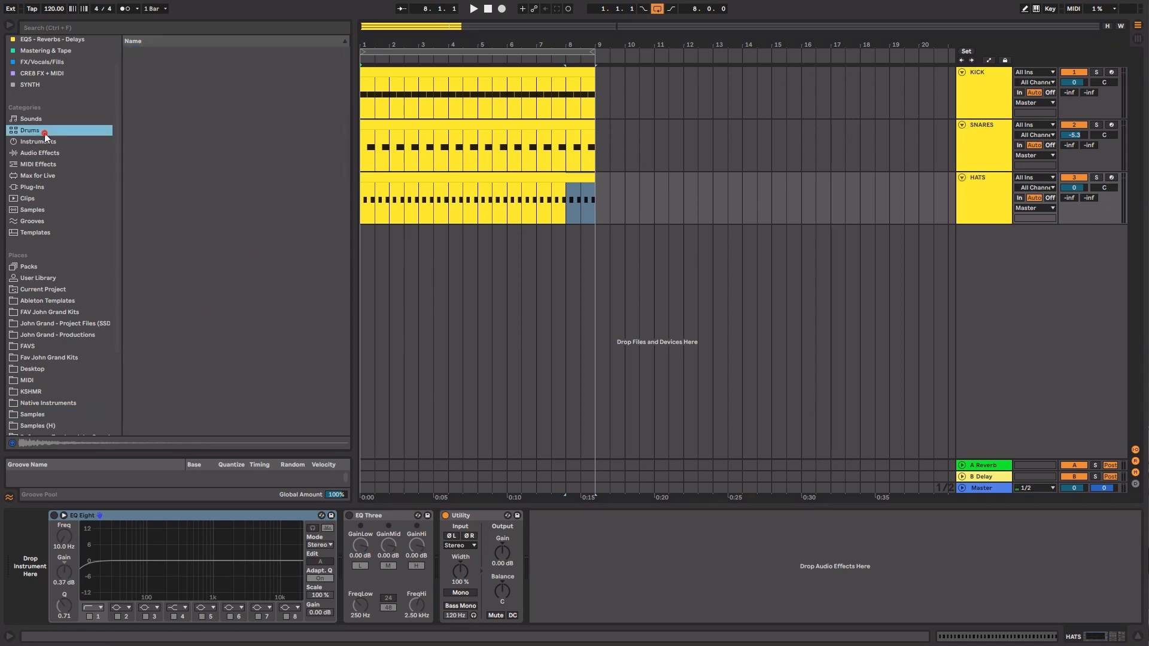
left_click_drag(165, 63, 672, 179)
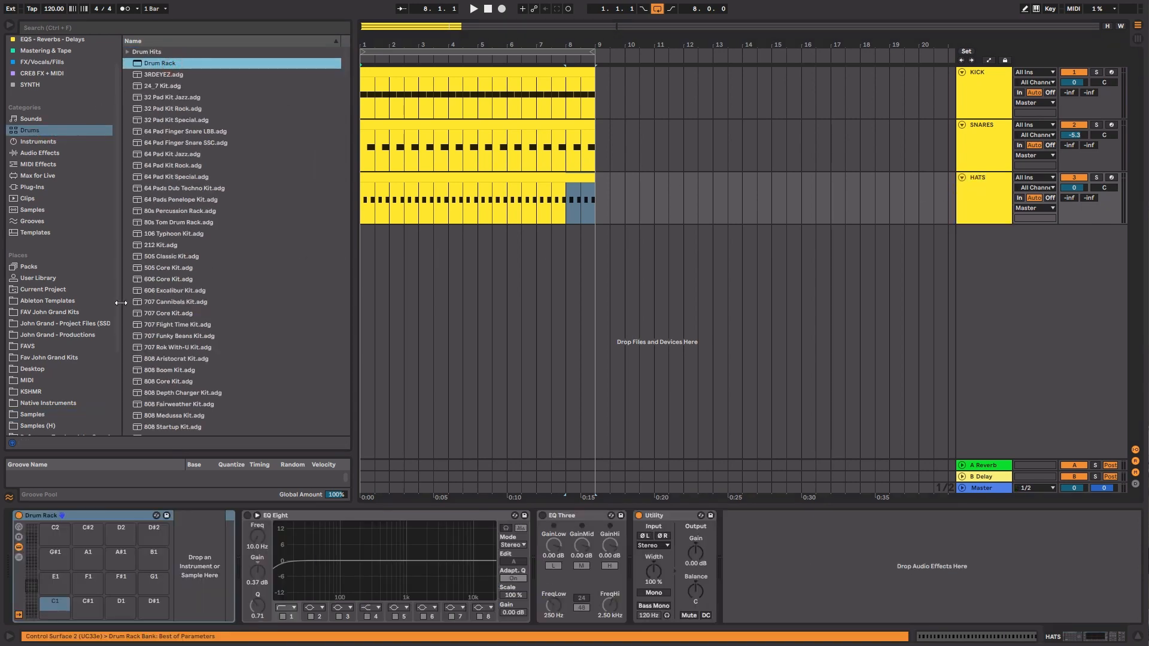
Load DPPE - Closed Hat - 001 through 045 onto the HATS Drum Rack from pad C1, and open the HATS clip.
left_click(51, 414)
scroll(269, 252, "down", 3)
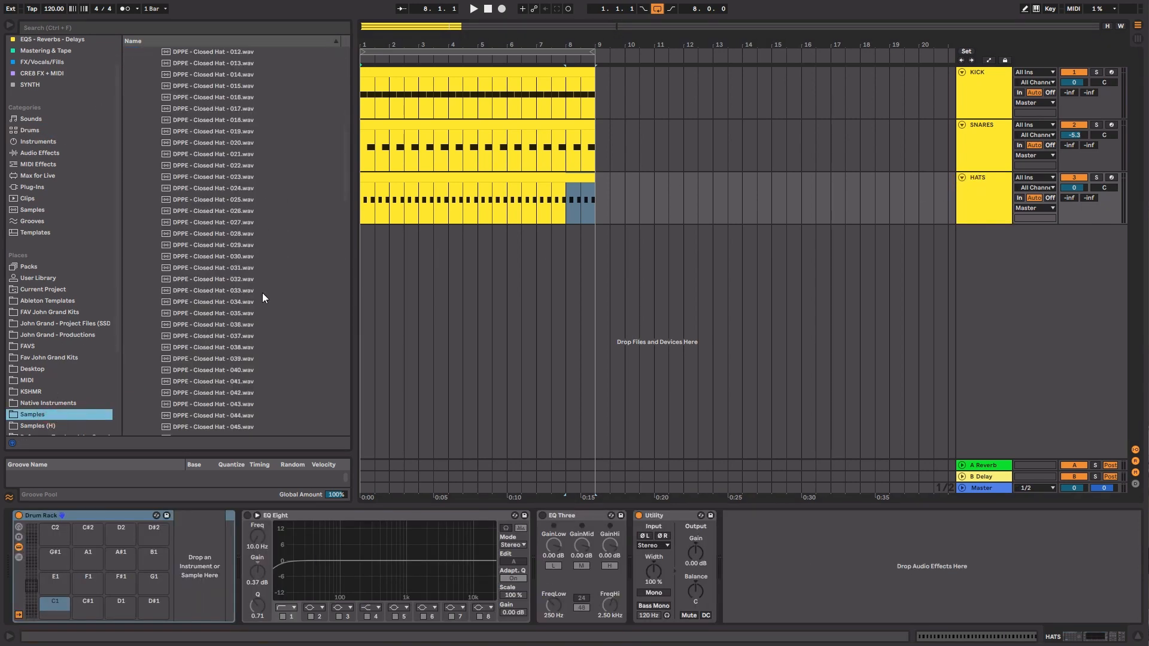
left_click(207, 426, "shift")
left_click_drag(206, 426, 53, 606)
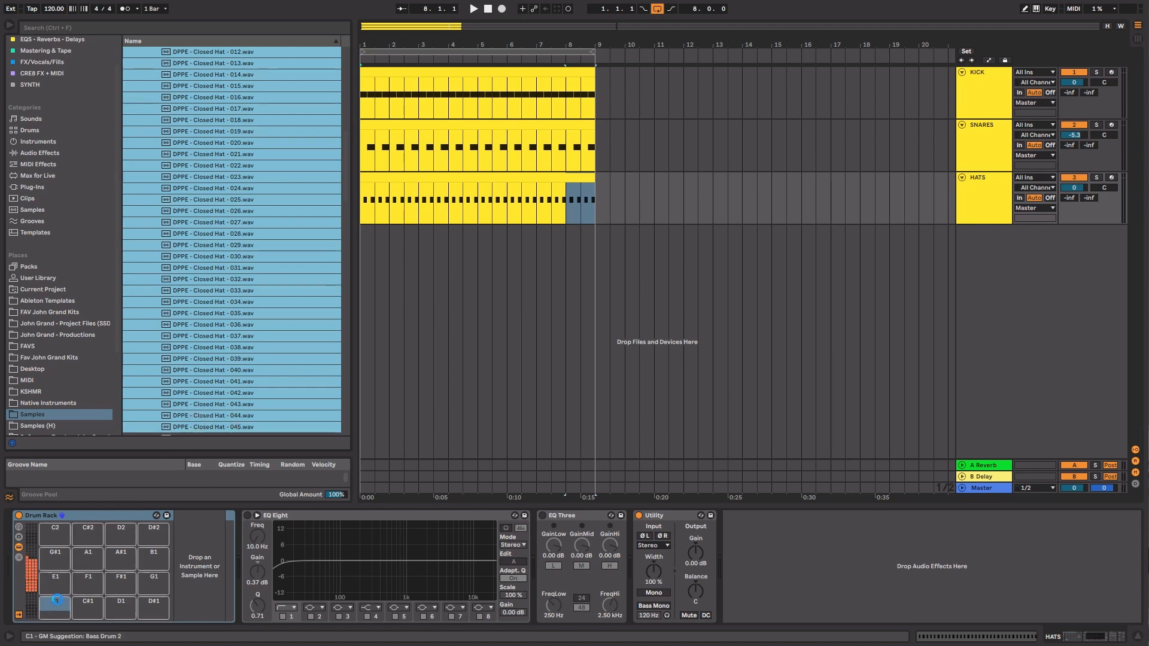
left_click(557, 178)
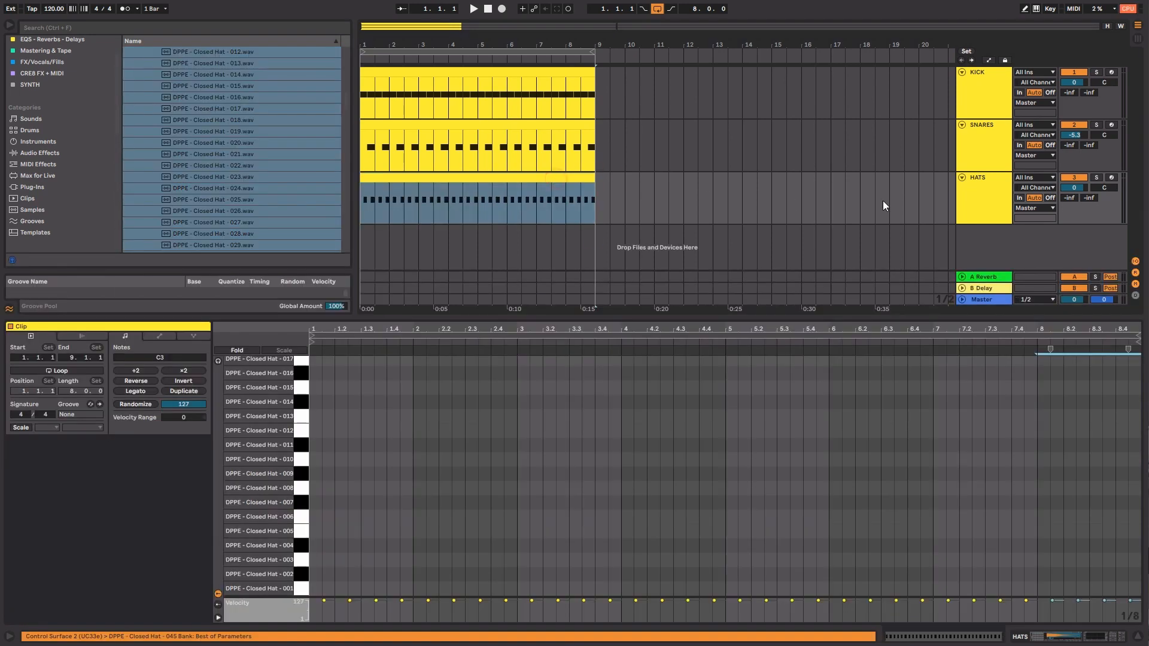
Set the HATS track volume to -8 dB and play the arrangement.
left_click(1075, 189)
type("-8")
key("Return")
key("space")
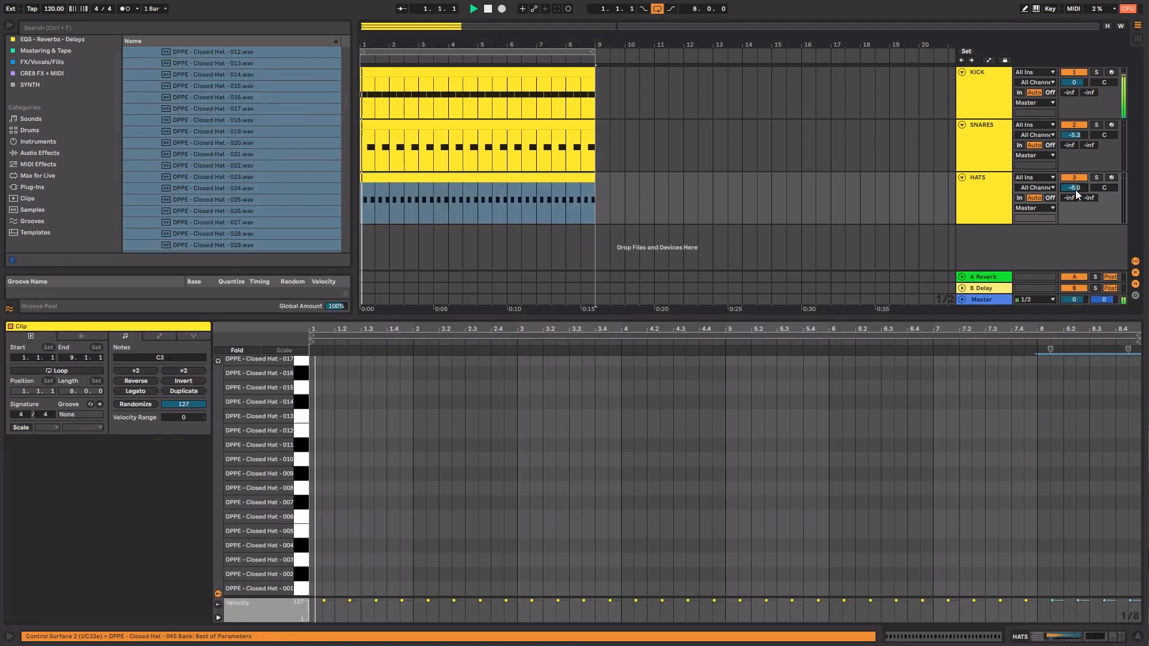
Enlarge the note editor and add an eighth note on DPPE - Closed Hat - 023 at 1.1.1.
left_click_drag(603, 325, 605, 150)
left_click_drag(328, 157, 332, 203)
double_click(317, 272)
left_click_drag(324, 273, 278, 274)
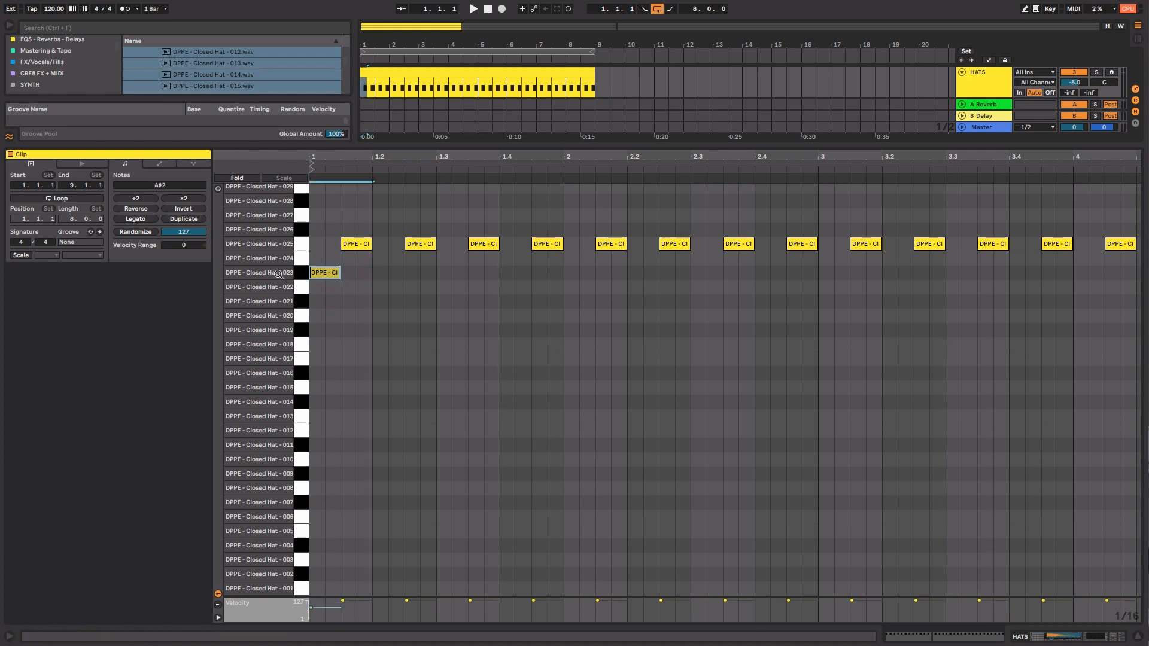
Duplicate the Closed Hat 023 note onto every beat through all eight bars and play back the pattern.
key("ctrl+d")
key("ctrl+d")
key("ctrl+d")
key("ctrl+d")
key("ctrl+d")
key("ctrl+d")
key("ctrl+d")
key("ctrl+d")
key("ctrl+d")
key("ctrl+d")
key("ctrl+d")
key("ctrl+d")
key("ctrl+d")
key("ctrl+d")
key("ctrl+d")
key("ctrl+d")
key("ctrl+d")
key("ctrl+d")
key("ctrl+d")
key("ctrl+d")
key("ctrl+d")
key("ctrl+d")
key("ctrl+d")
key("ctrl+d")
key("ctrl+d")
key("ctrl+d")
key("ctrl+d")
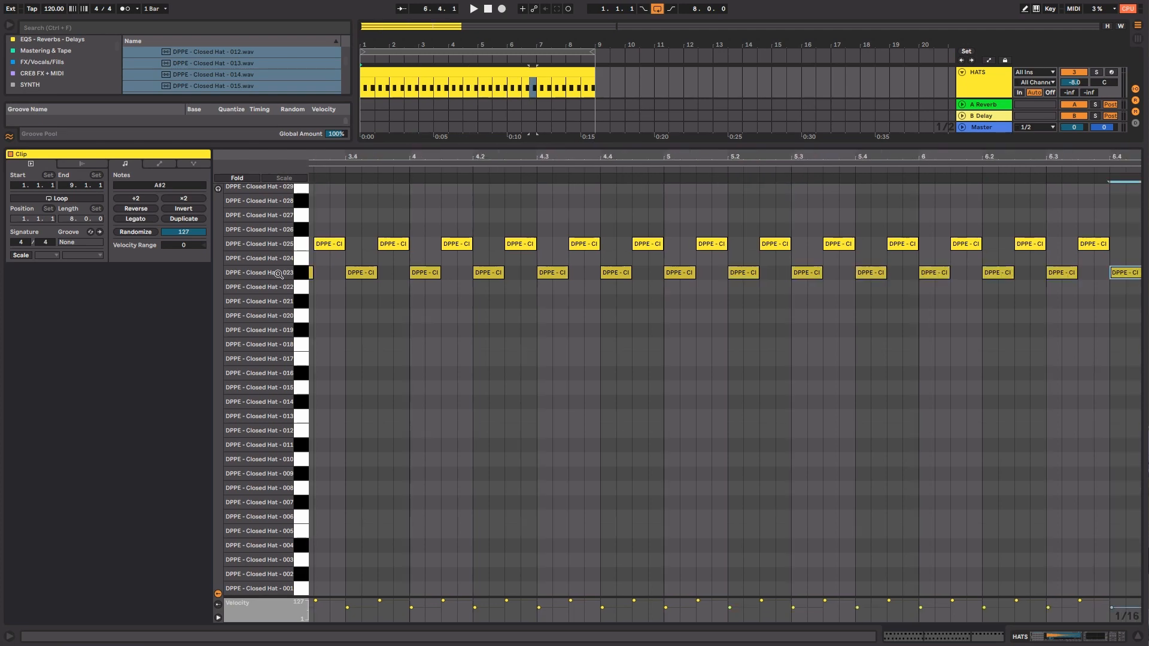
key("space")
left_click_drag(386, 158, 344, 213)
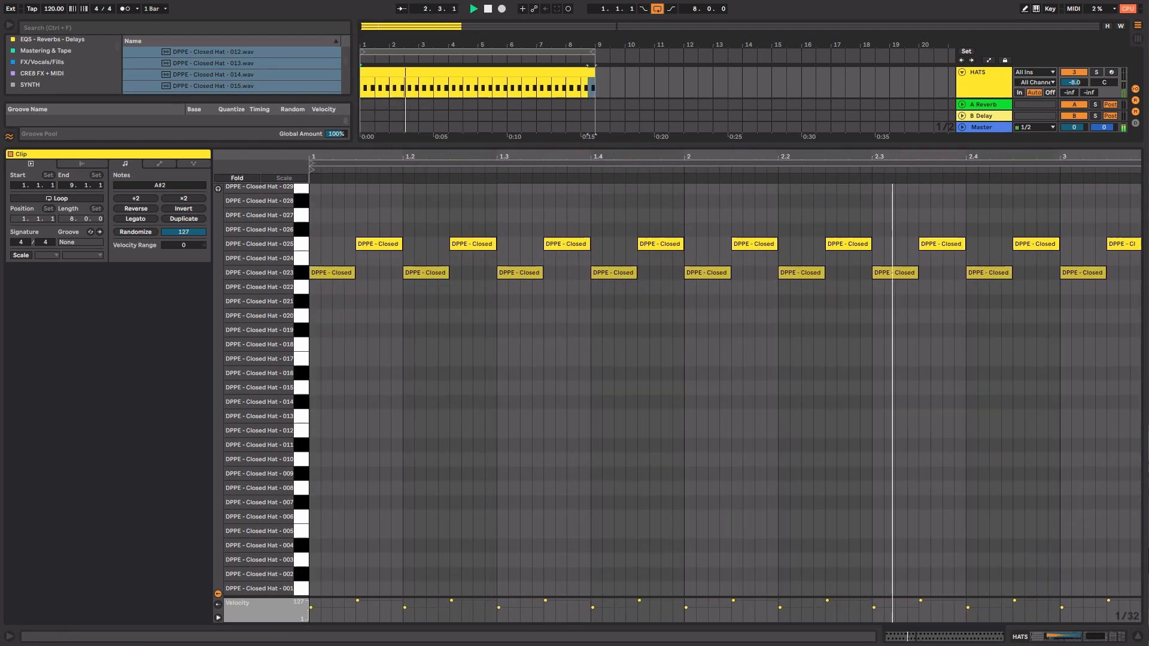
Switch to a 1/16 grid and add a sixteenth note on DPPE - Closed Hat - 036 at 1.1.1 with velocity 127.
right_click(350, 307)
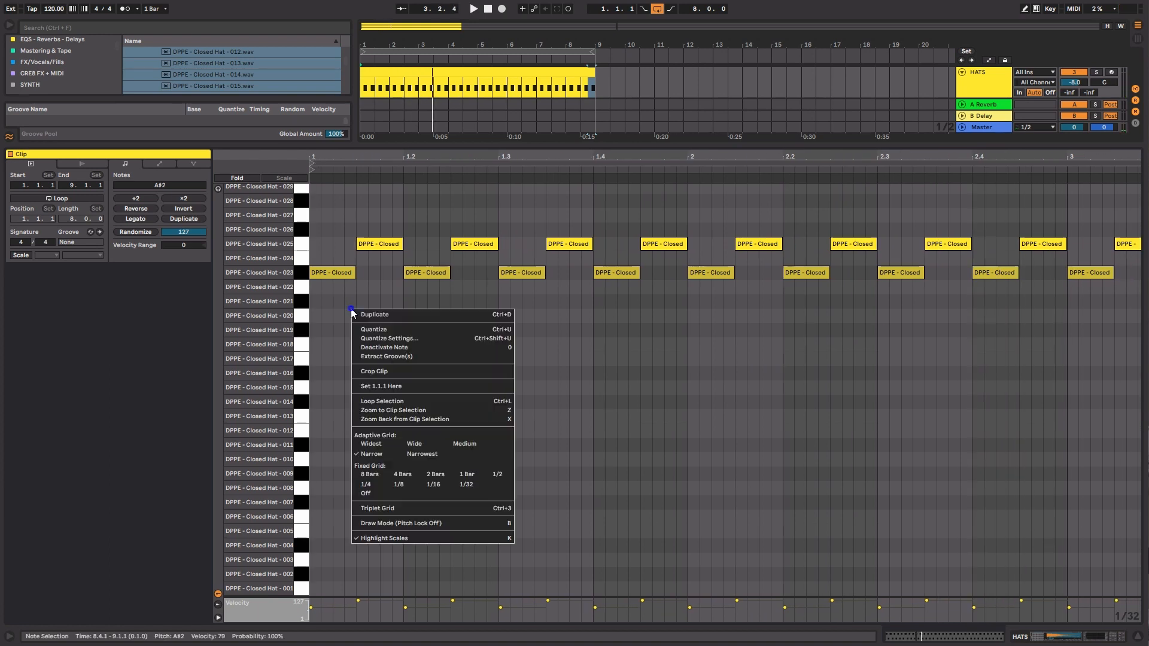
left_click(432, 488)
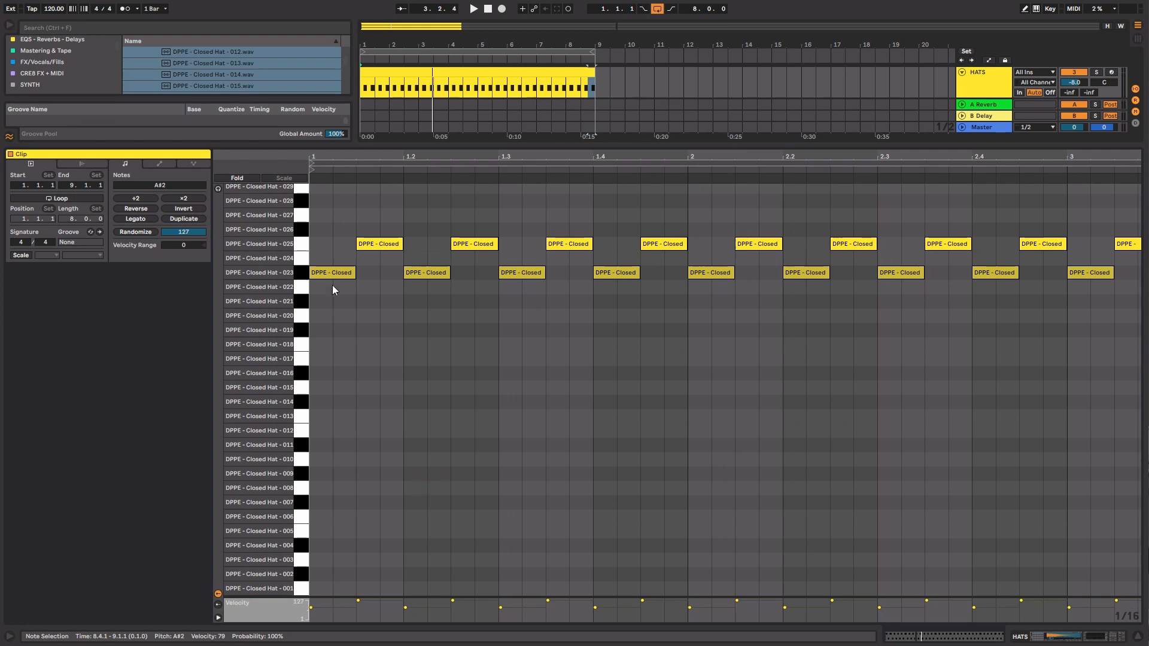
scroll(340, 382, "up", 5)
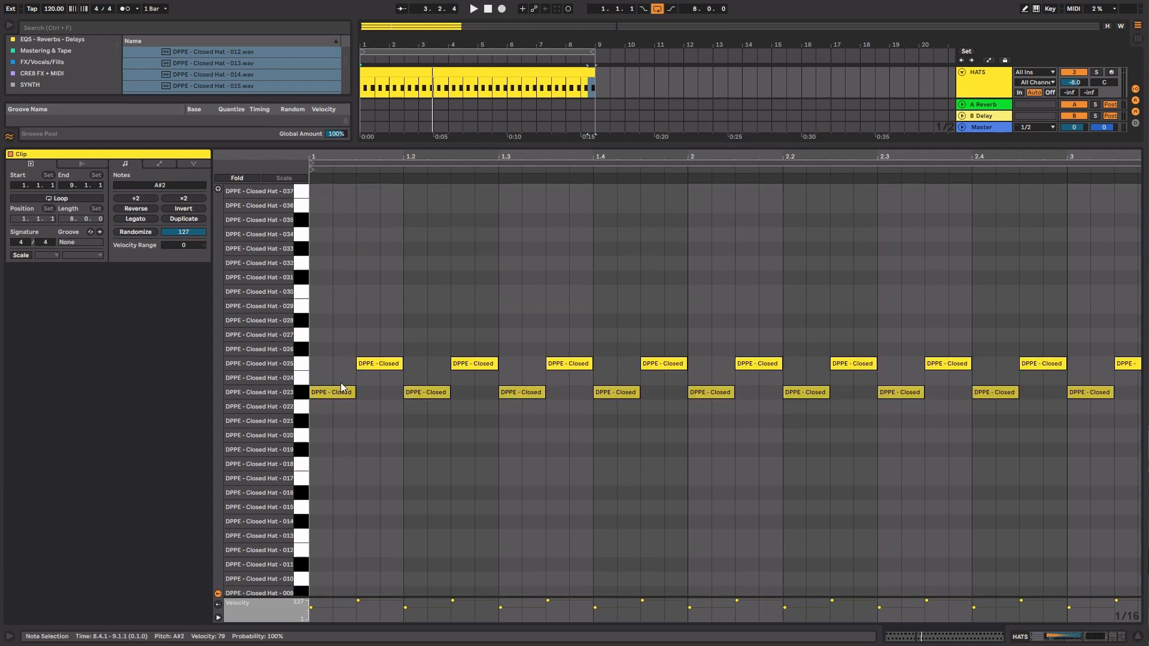
scroll(349, 378, "up", 1)
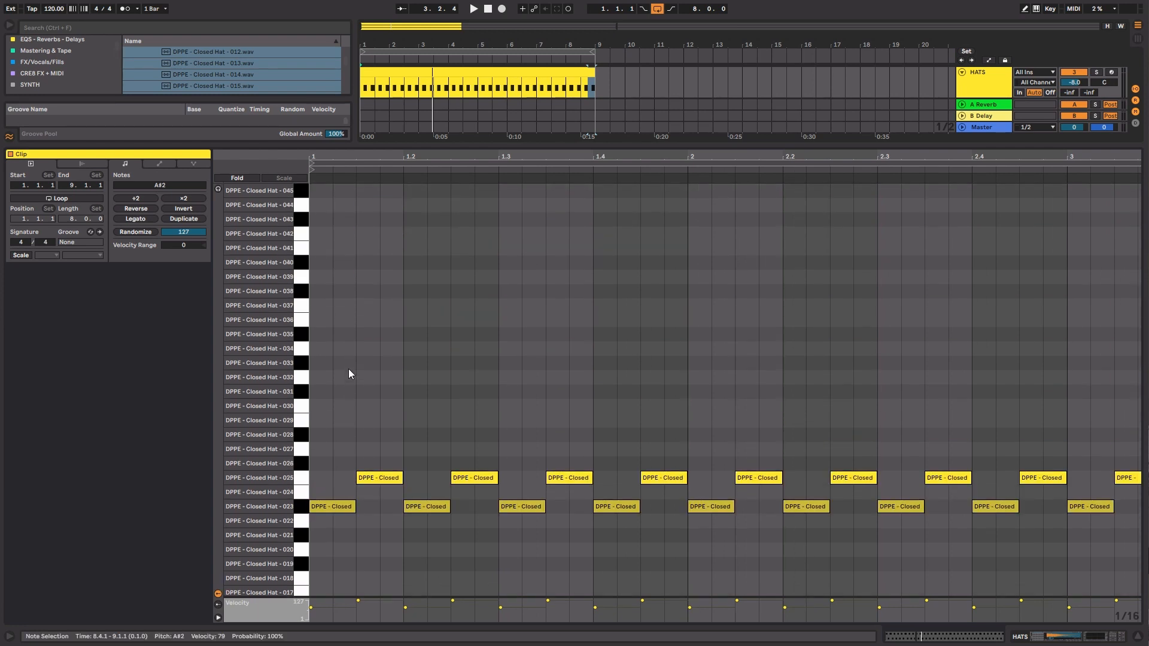
double_click(322, 318)
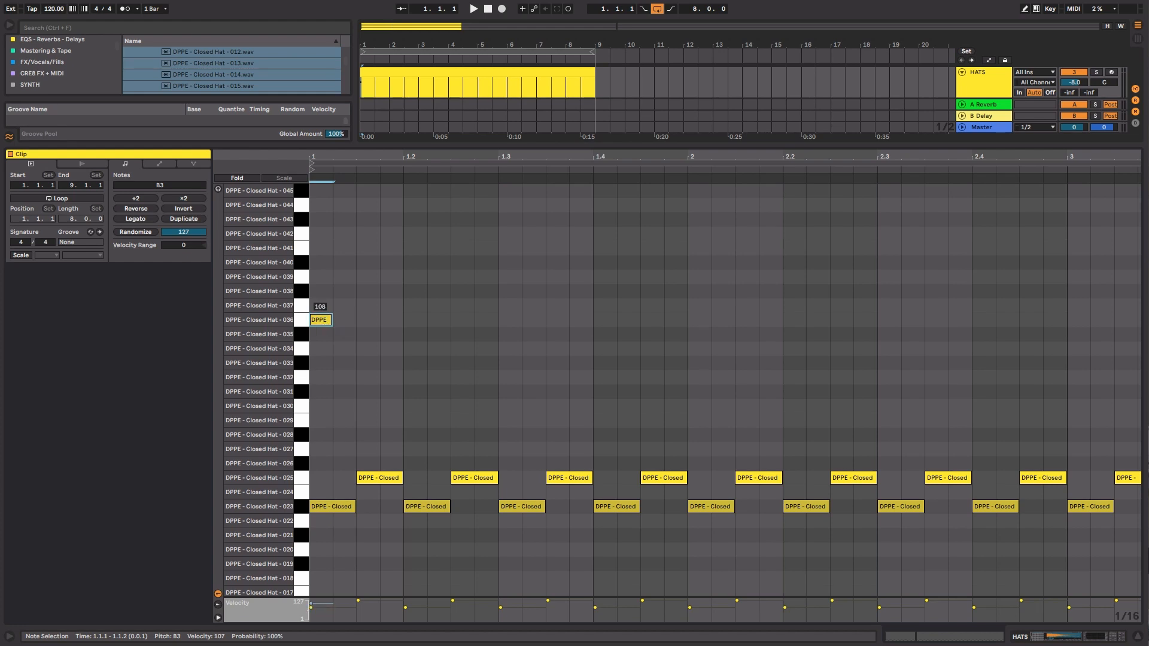
left_click_drag(322, 317, 322, 305)
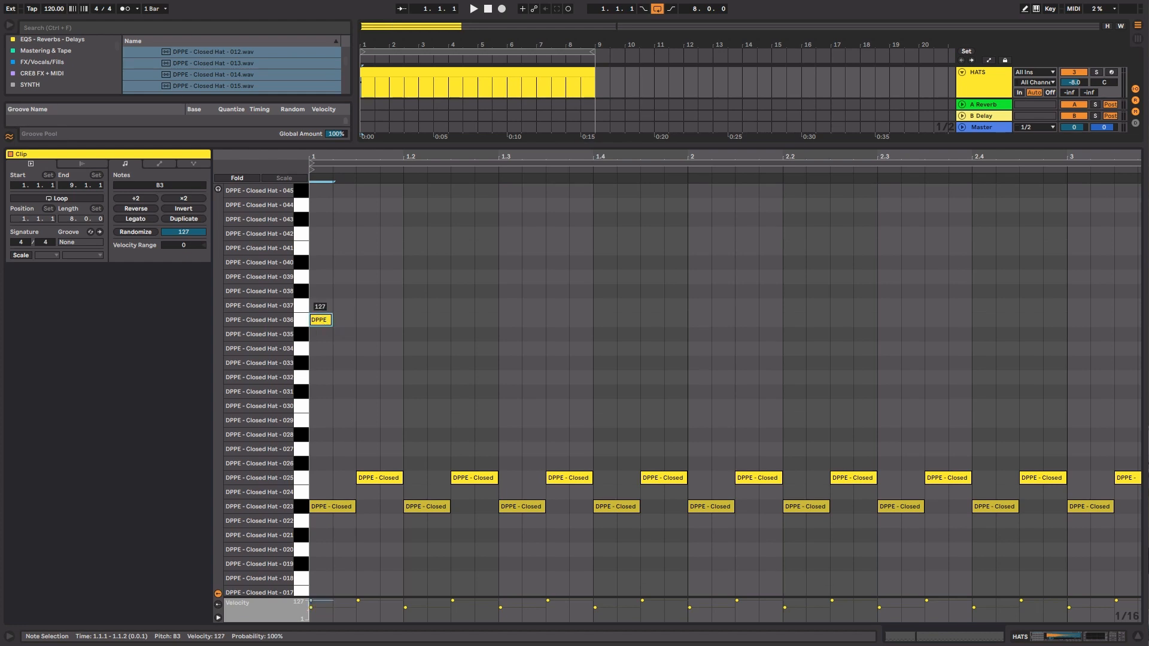
left_click(379, 304)
Add a second Closed Hat 036 sixteenth note at 1.1.2, enlarge the velocity lane and set its velocity to 79.
double_click(342, 319)
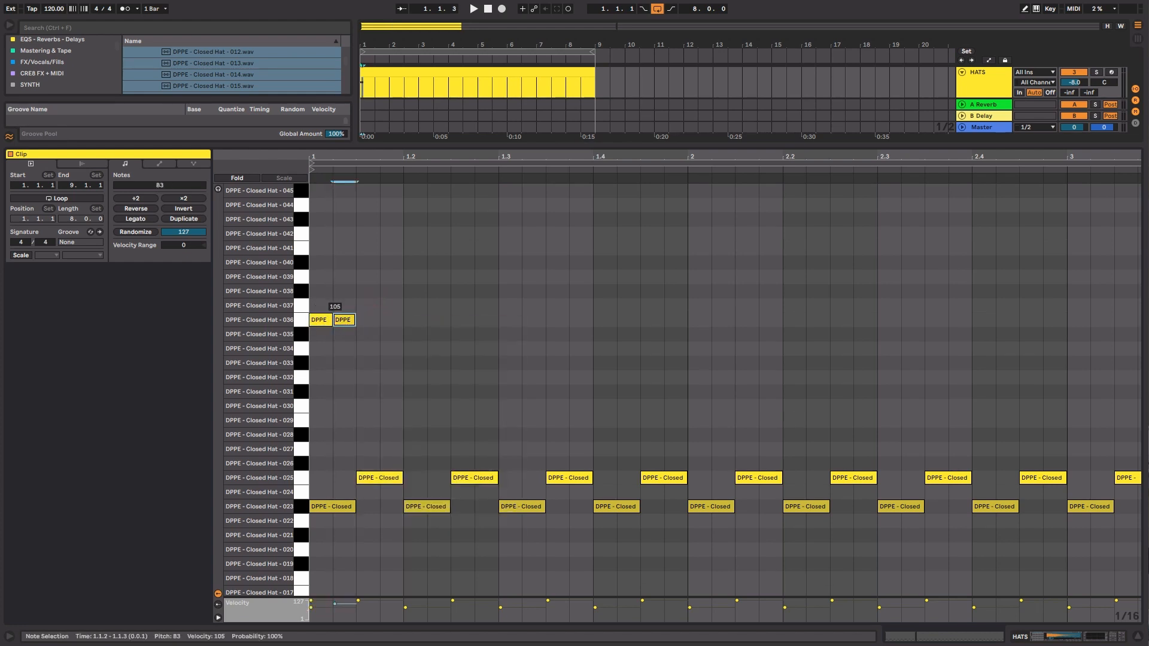
left_click_drag(412, 598, 407, 433)
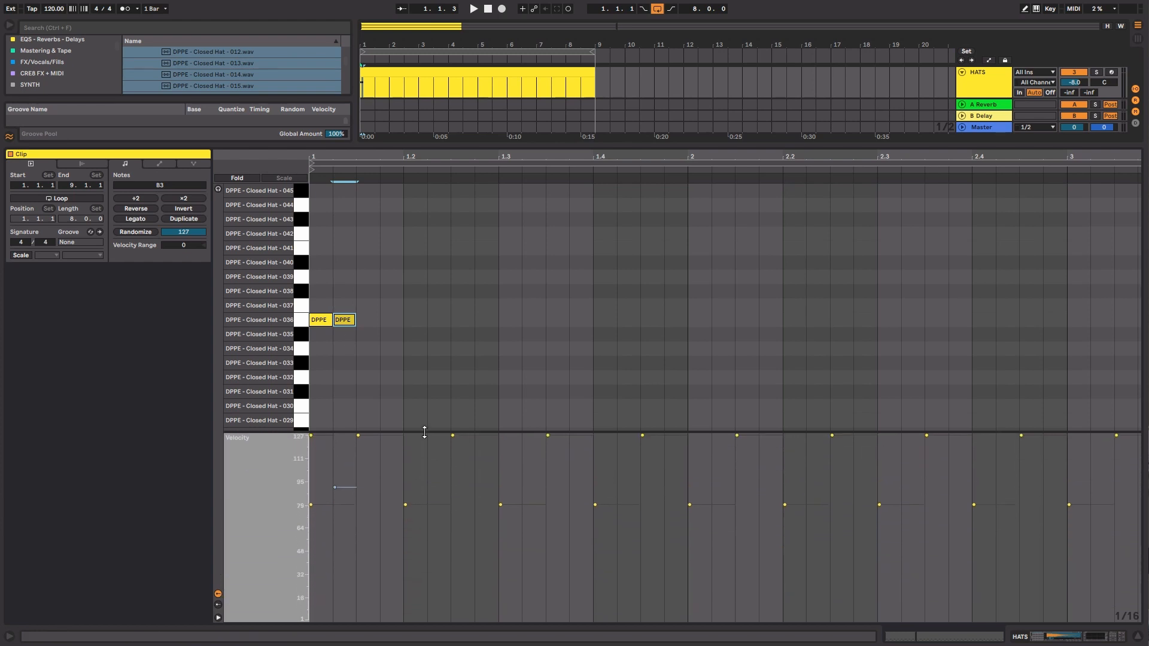
left_click(401, 406)
left_click(328, 322)
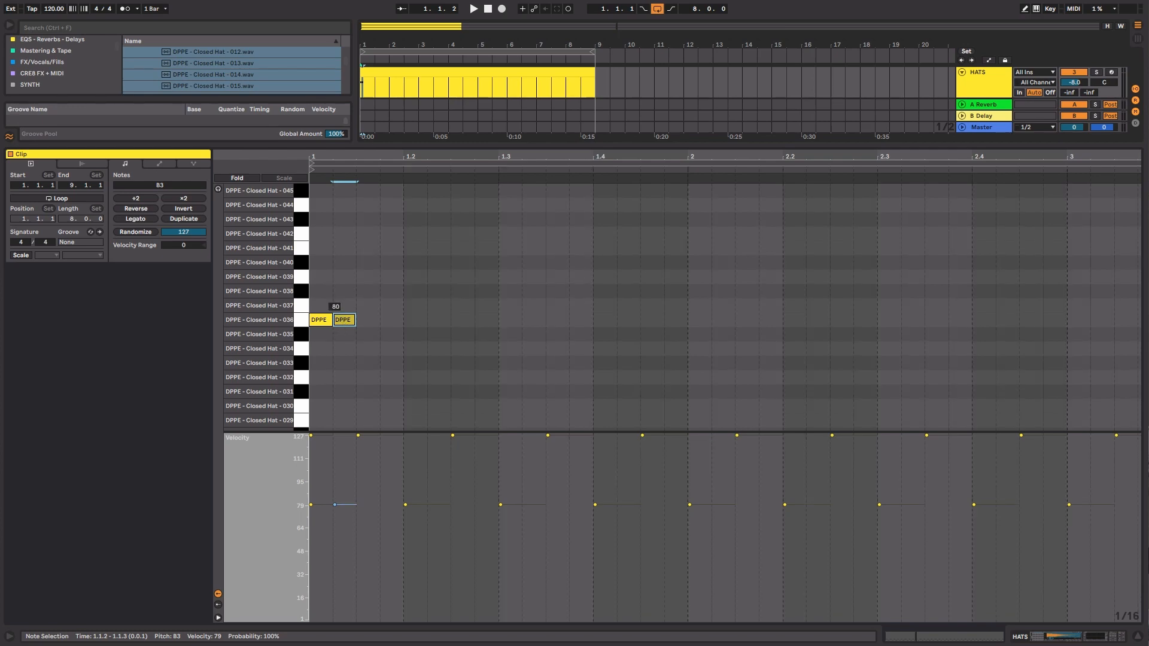
Duplicate the loud and soft pair of Closed Hat 036 sixteenth notes until it fills all eight bars of the clip.
left_click(321, 318, "shift")
key("space")
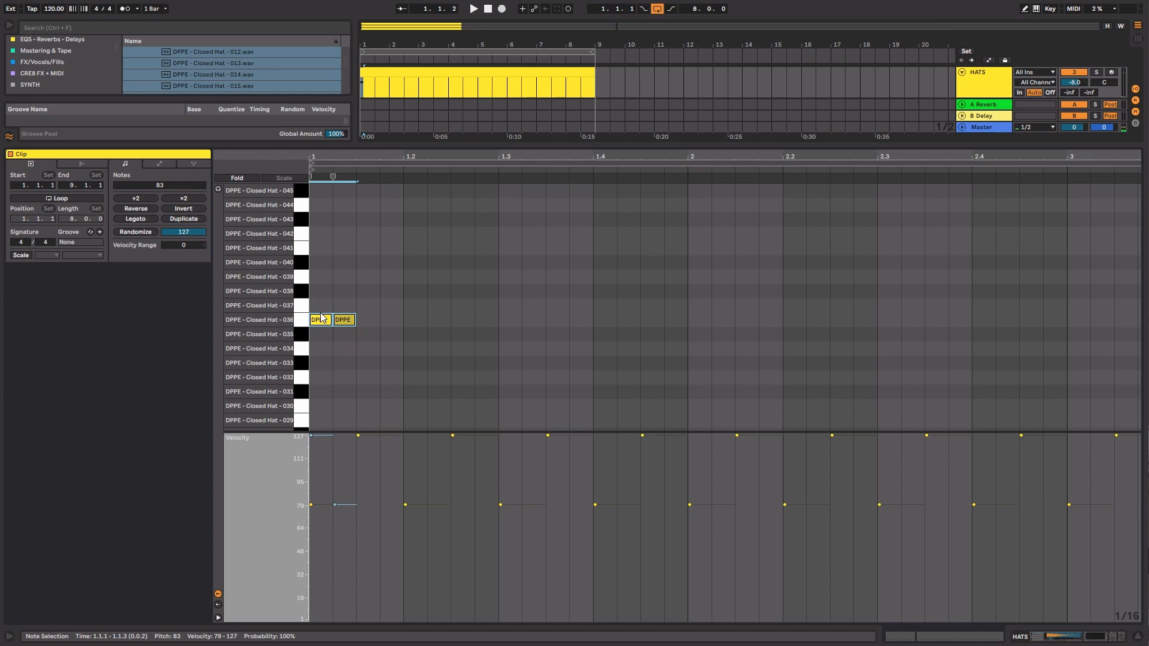
key("ctrl+d")
key("ctrl+d")
key("ctrl+d")
key("ctrl+d")
key("ctrl+d")
key("ctrl+d")
key("ctrl+d")
key("ctrl+d")
key("ctrl+d")
key("ctrl+d")
key("ctrl+d")
key("ctrl+d")
key("ctrl+d")
key("ctrl+d")
key("ctrl+d")
key("ctrl+d")
key("ctrl+d")
key("ctrl+d")
key("ctrl+d")
key("ctrl+d")
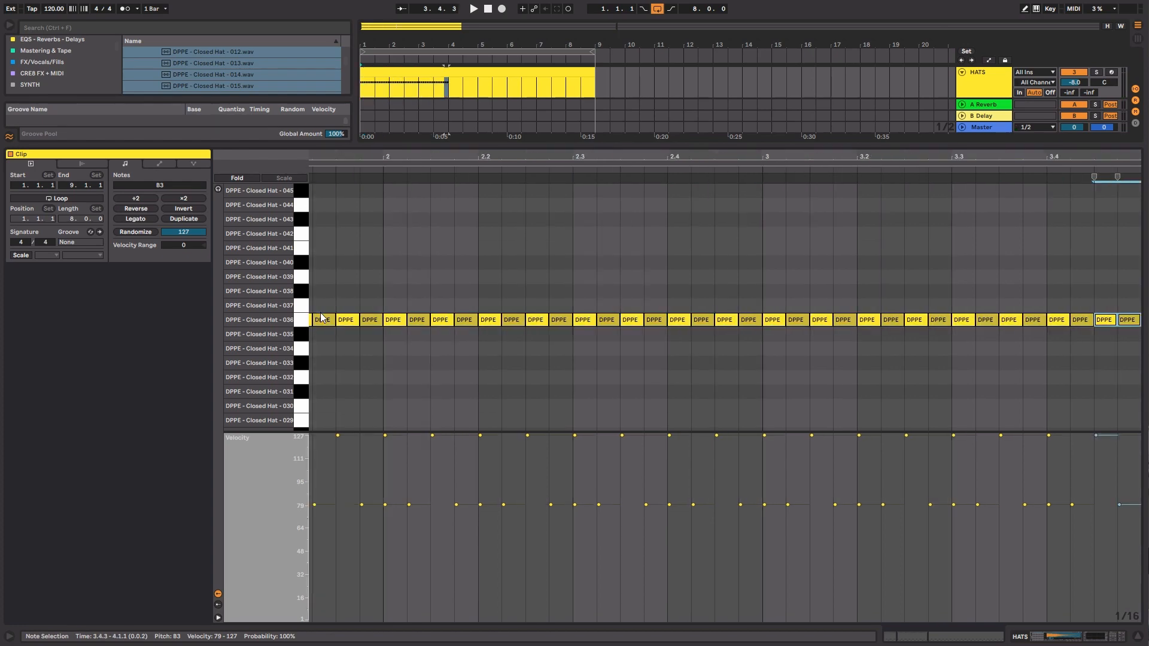
key("ctrl+d")
key("ctrl+d")
key("ctrl+d")
key("ctrl+d")
key("ctrl+d")
key("ctrl+d")
key("ctrl+d")
key("ctrl+d")
key("ctrl+d")
key("ctrl+d")
key("ctrl+d")
key("ctrl+d")
key("ctrl+d")
key("ctrl+d")
key("ctrl+d")
key("ctrl+d")
key("ctrl+d")
key("ctrl+d")
key("ctrl+d")
key("ctrl+d")
Shrink the HATS clip's velocity lane and return to the track's device chain.
key("b")
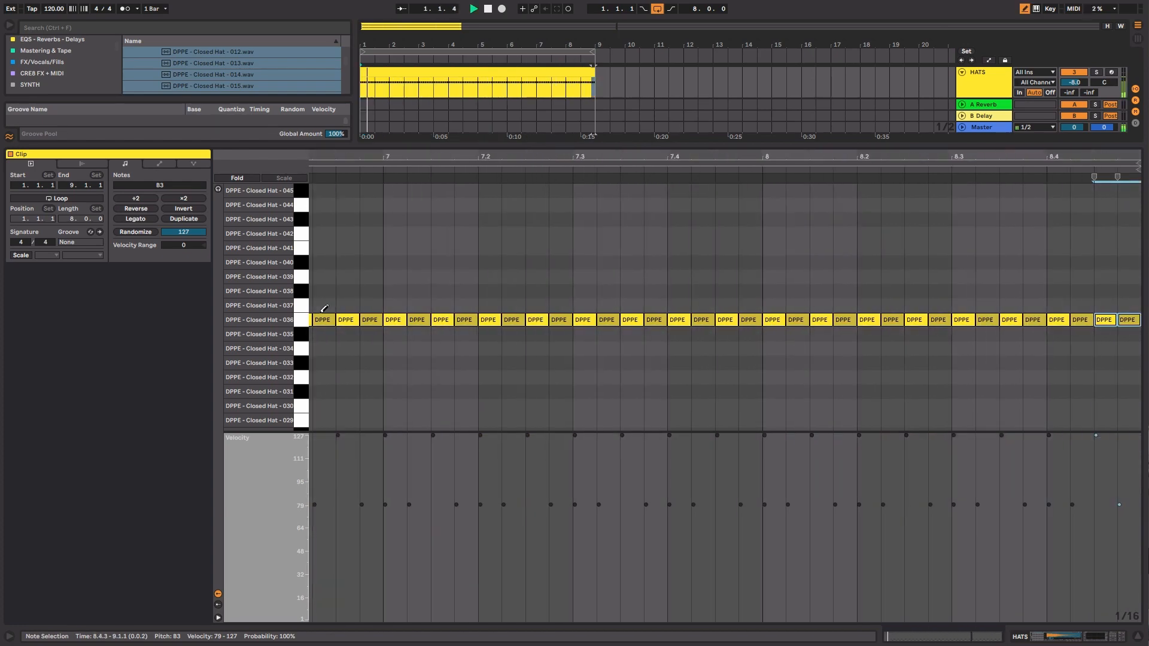
key("shift+Tab")
double_click(385, 180)
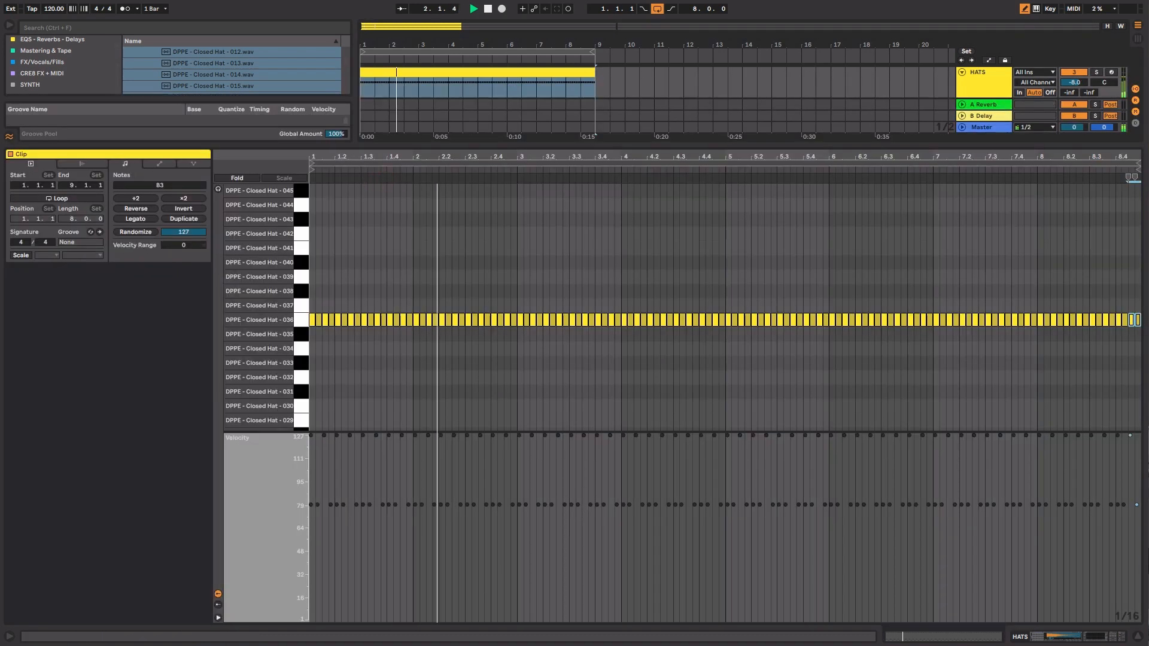
left_click_drag(371, 432, 376, 556)
left_click_drag(327, 157, 332, 174)
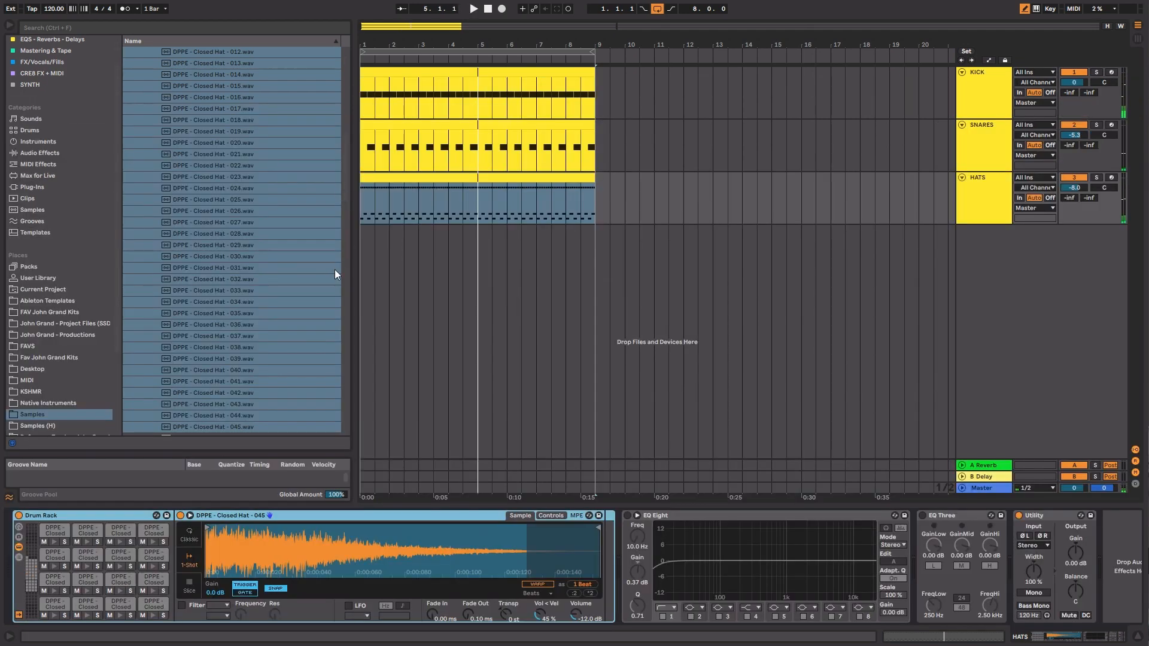
Collapse the closed hats sample folder, insert a new MIDI track below HATS and name it PERCUSSIONS.
scroll(333, 271, "up", 5)
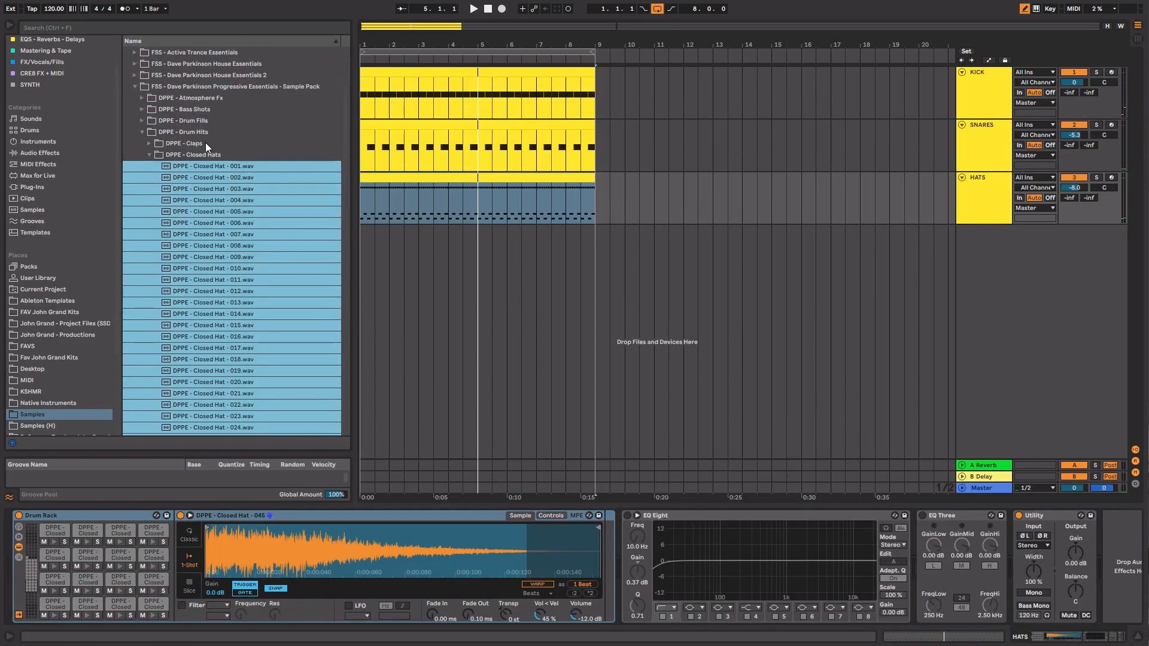
left_click(149, 156)
right_click(981, 256)
left_click(994, 272)
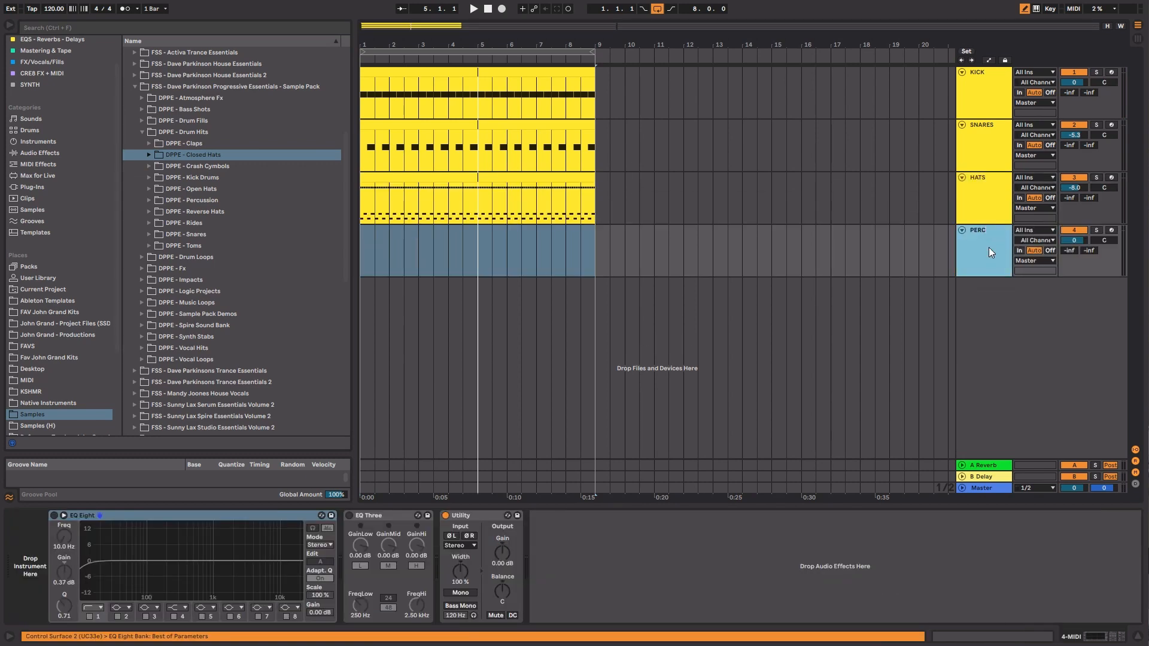
Colour the PERCUSSIONS track yellow and assign the track colour to its clips.
right_click(989, 252)
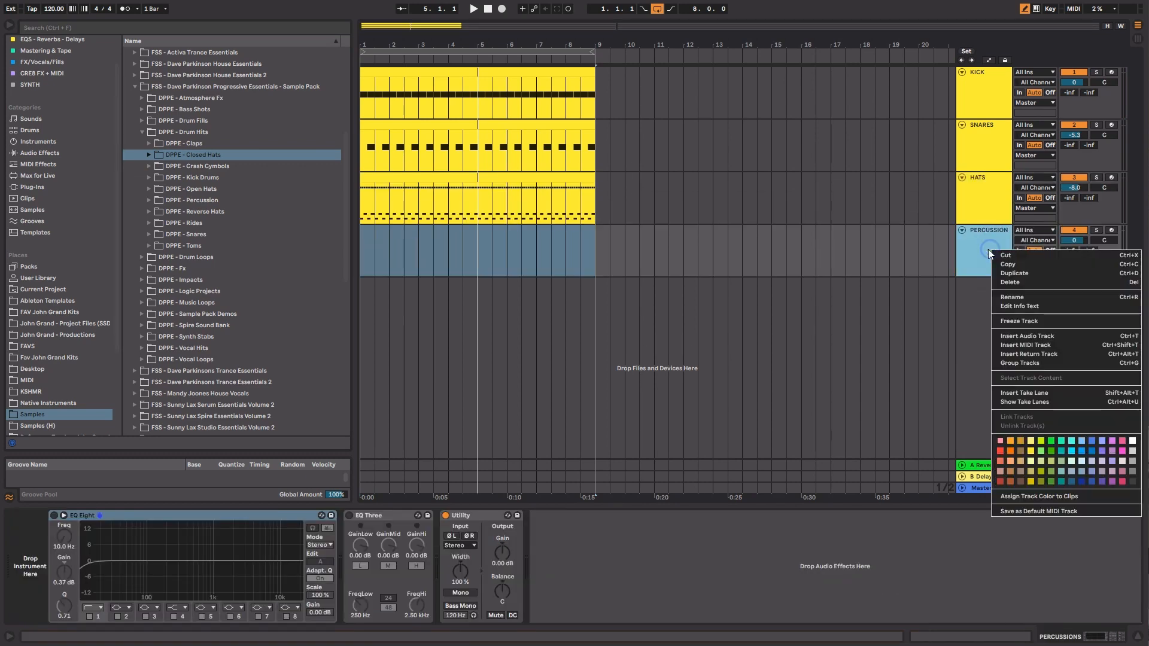
left_click(1025, 446)
right_click(984, 256)
left_click(1033, 502)
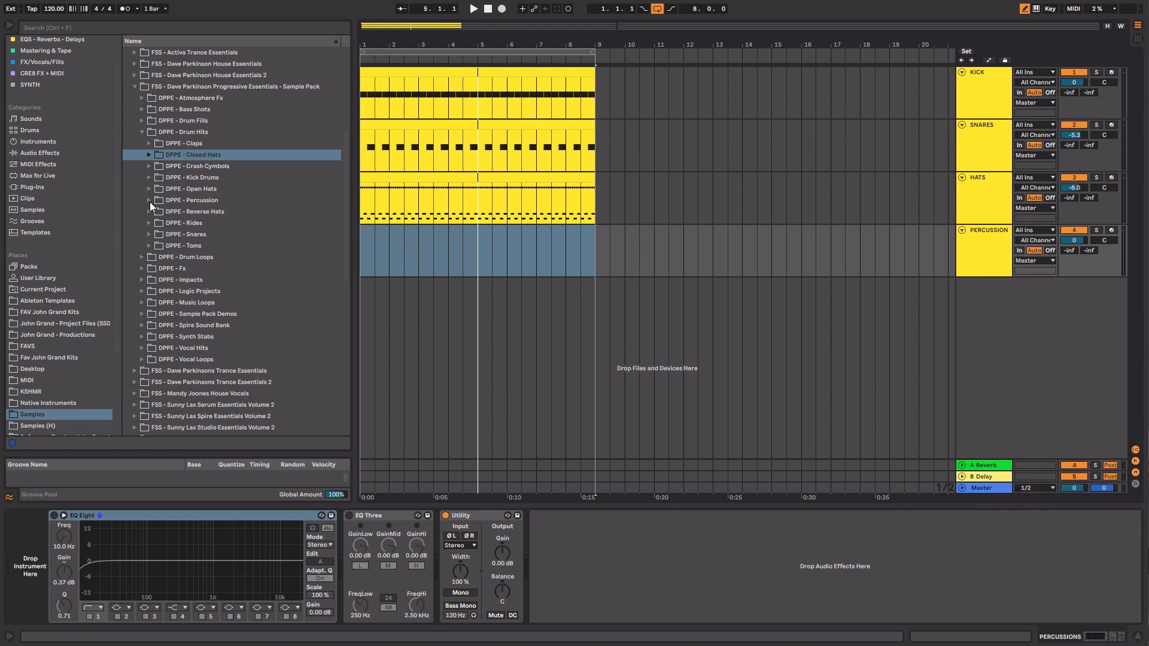
Load an empty Drum Rack onto PERCUSSIONS and fill it with DPPE - Percussion - 001 through 043 from pad C1.
left_click(65, 130)
double_click(180, 63)
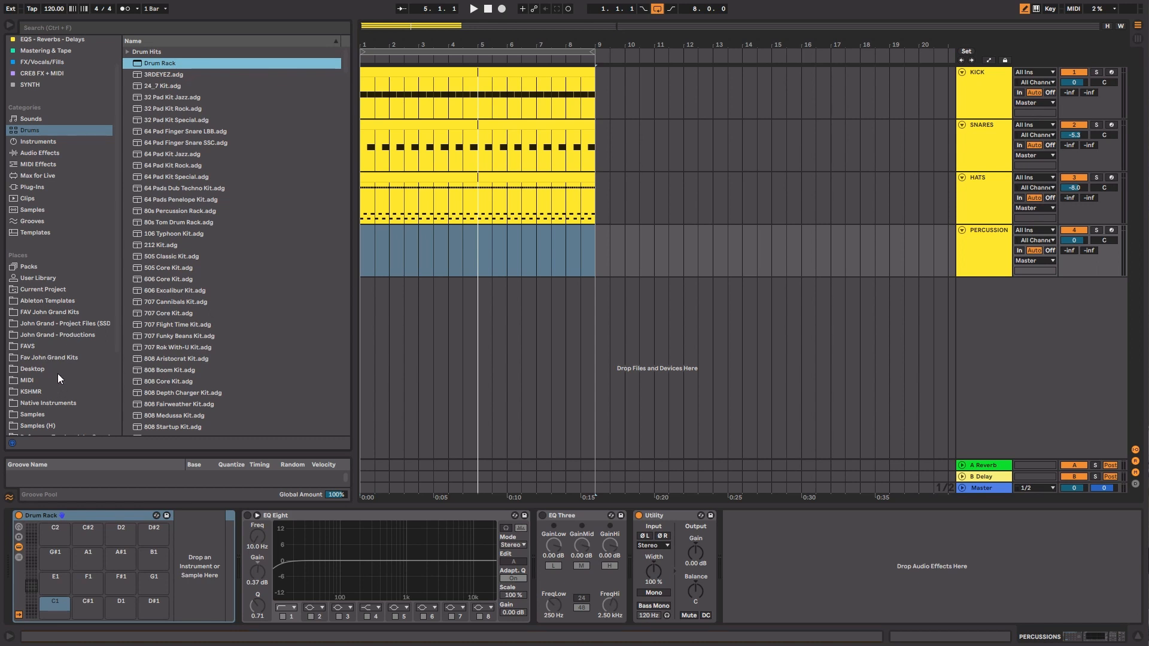
left_click(52, 415)
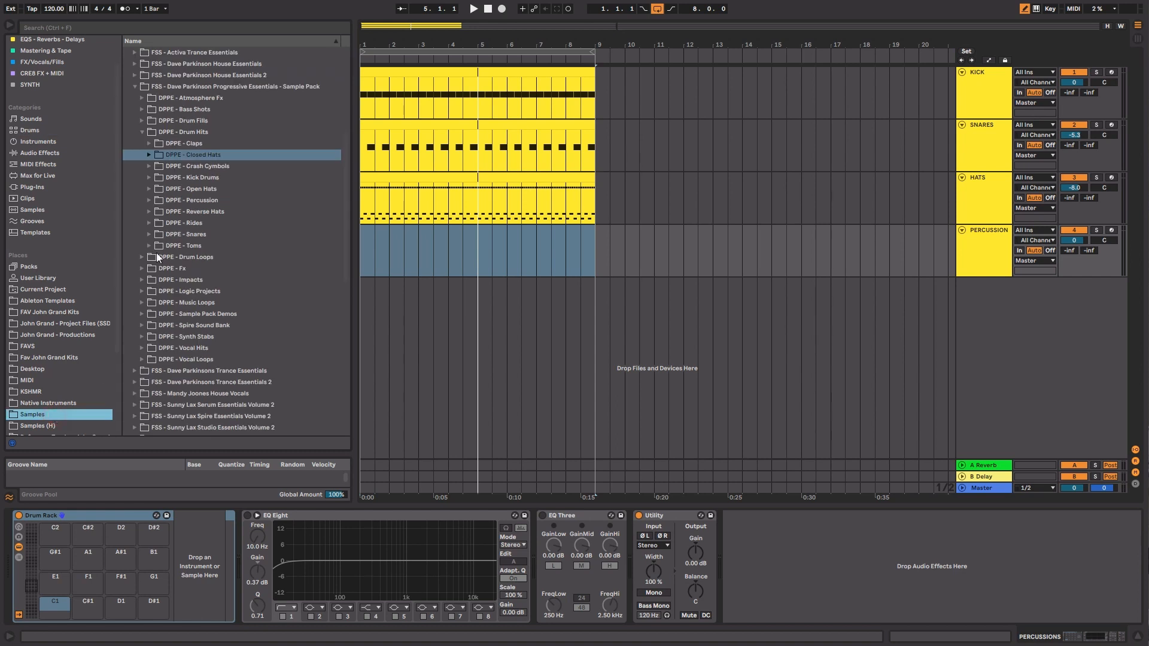
left_click(150, 201)
key("Down")
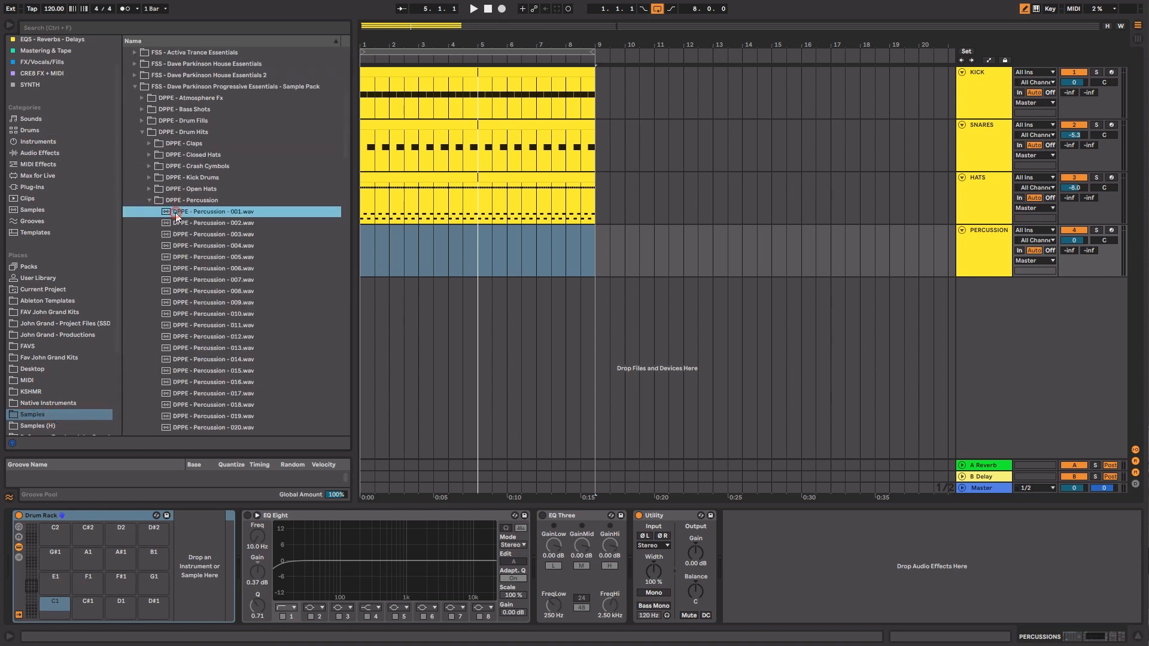
left_click_drag(341, 107, 344, 196)
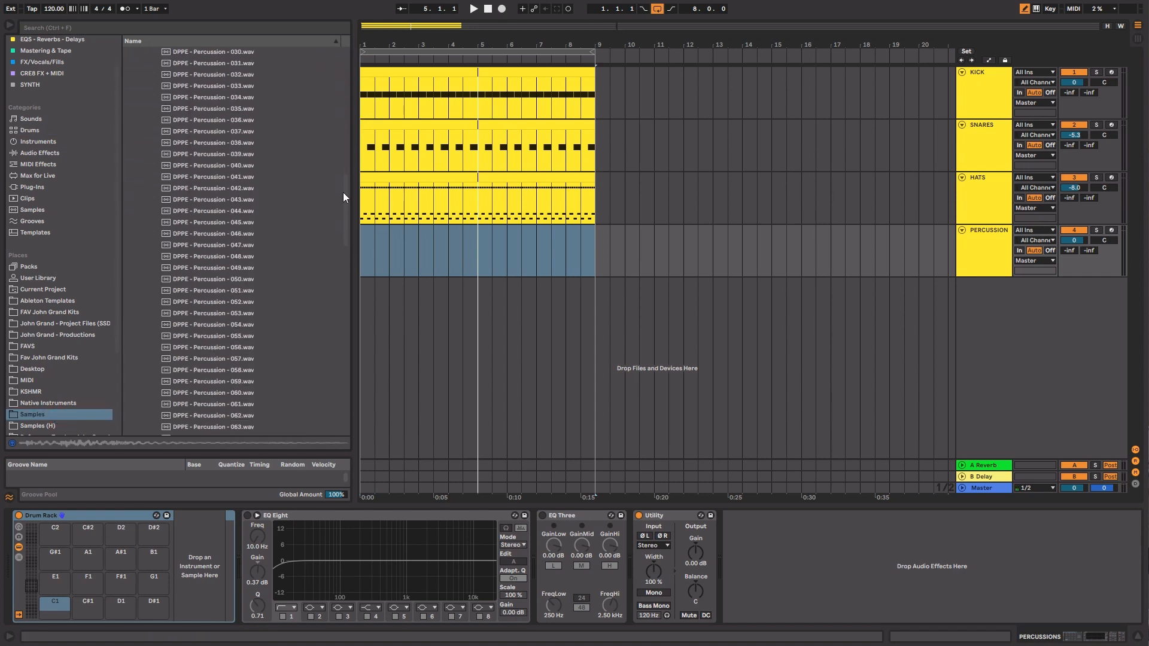
left_click(227, 199, "shift")
left_click_drag(117, 555, 67, 620)
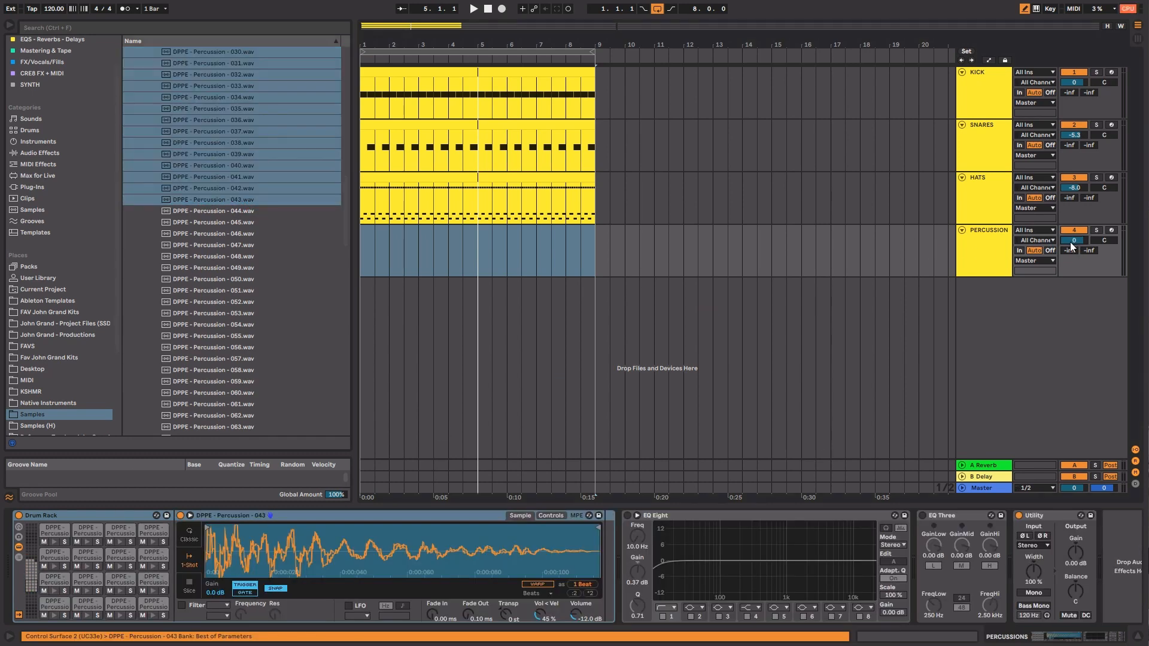
Set the PERCUSSIONS volume to -8 dB and create an eight-bar MIDI clip on the track.
mouse_move(594, 241)
left_mouse_down()
mouse_move(401, 241)
mouse_move(590, 242)
left_mouse_up()
left_click(364, 245)
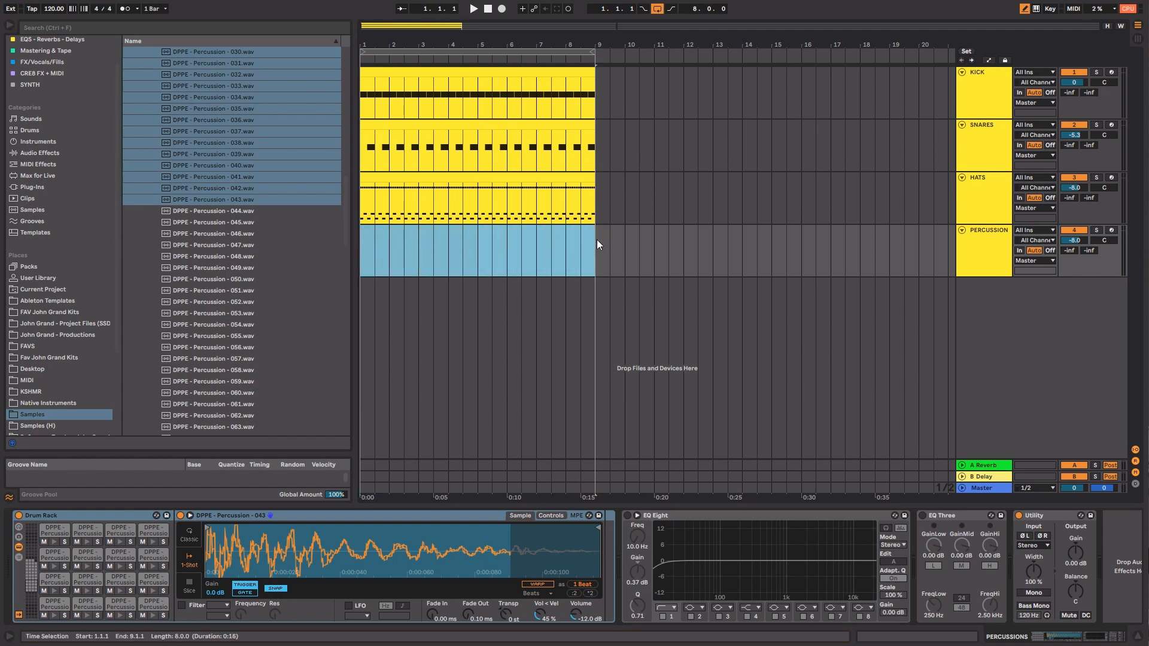
key("ctrl+shift+m")
scroll(334, 440, "down", 6)
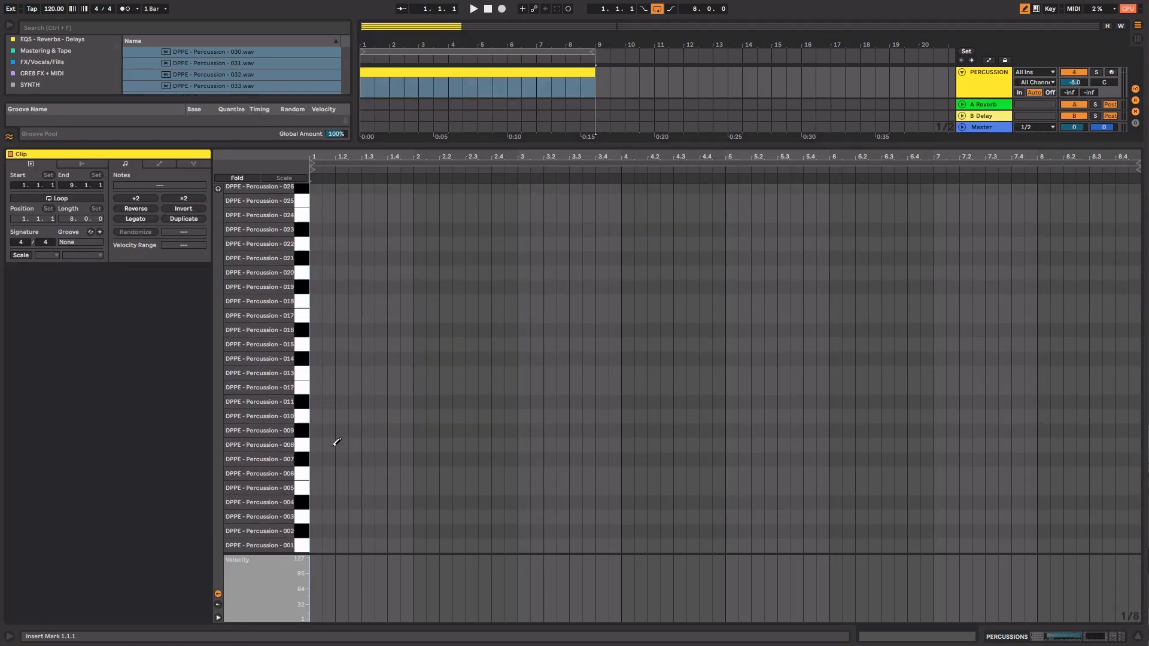
On a 1/16 grid, place sixteenth notes on DPPE - Percussion - 001 at 1.1.4 and 1.2.2 during playback.
double_click(345, 545)
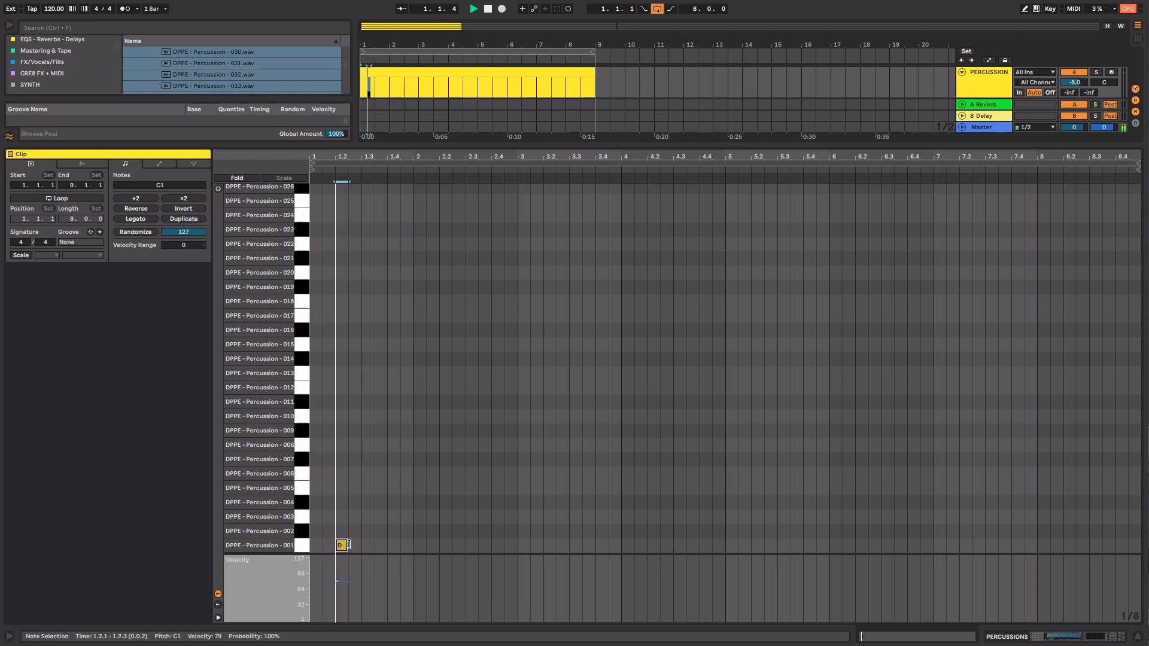
key("space")
left_click_drag(343, 546, 332, 546)
right_click(343, 511)
left_click(424, 452)
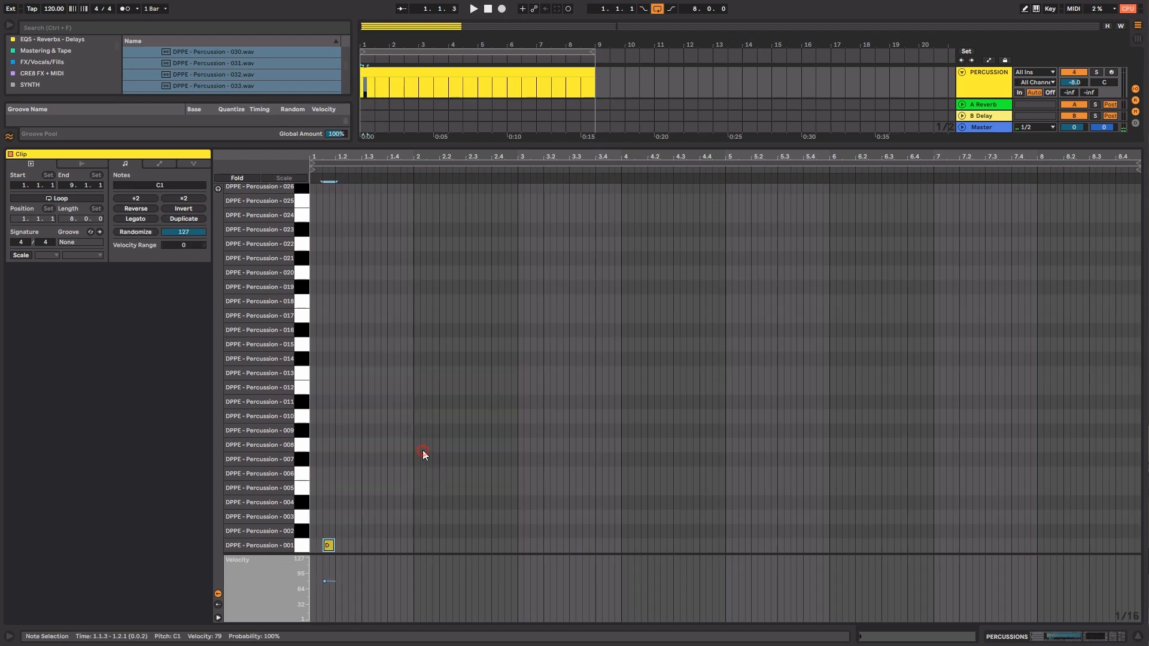
left_click_drag(336, 158, 447, 545)
key("space")
key("space")
key("space")
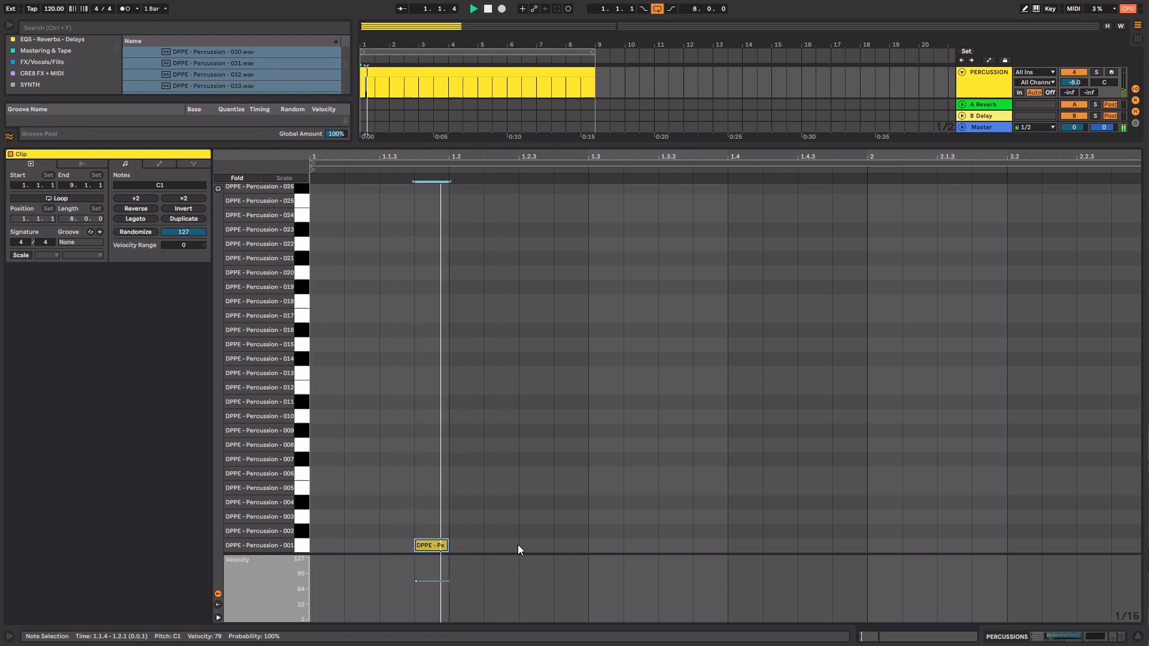
double_click(508, 545)
Duplicate the two-beat percussion pattern through all eight bars and past the end of the clip.
left_click_drag(589, 543, 261, 538)
key("ctrl+d")
key("ctrl+d")
key("ctrl+d")
key("ctrl+d")
key("ctrl+d")
key("ctrl+d")
key("ctrl+d")
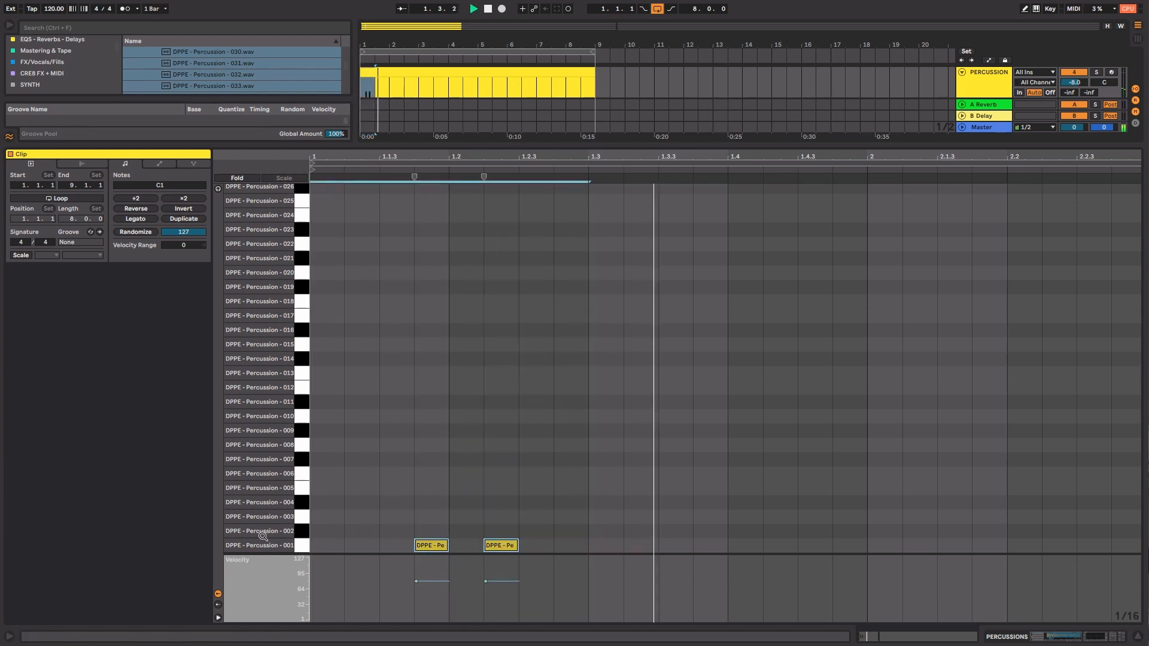
key("ctrl+d")
key("ctrl+d")
key("ctrl+d")
key("ctrl+d")
key("ctrl+d")
key("ctrl+d")
key("ctrl+d")
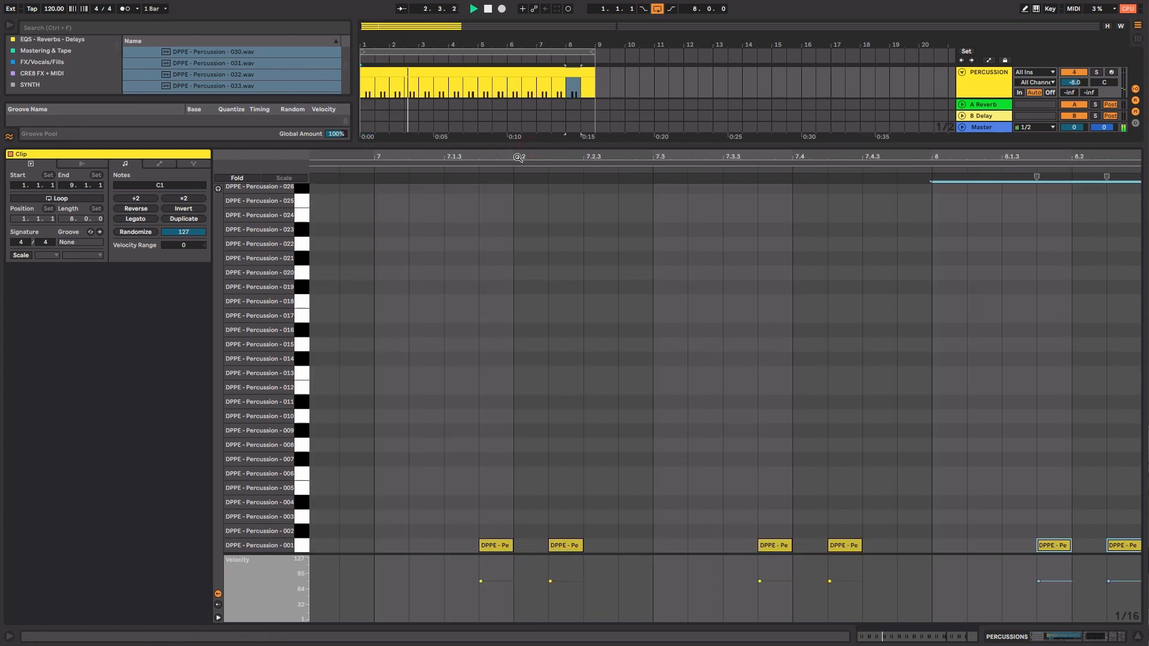
left_click_drag(518, 158, 878, 157)
key("ctrl+d")
key("ctrl+d")
key("ctrl+d")
key("ctrl+d")
key("ctrl+d")
key("ctrl+d")
key("ctrl+d")
key("ctrl+d")
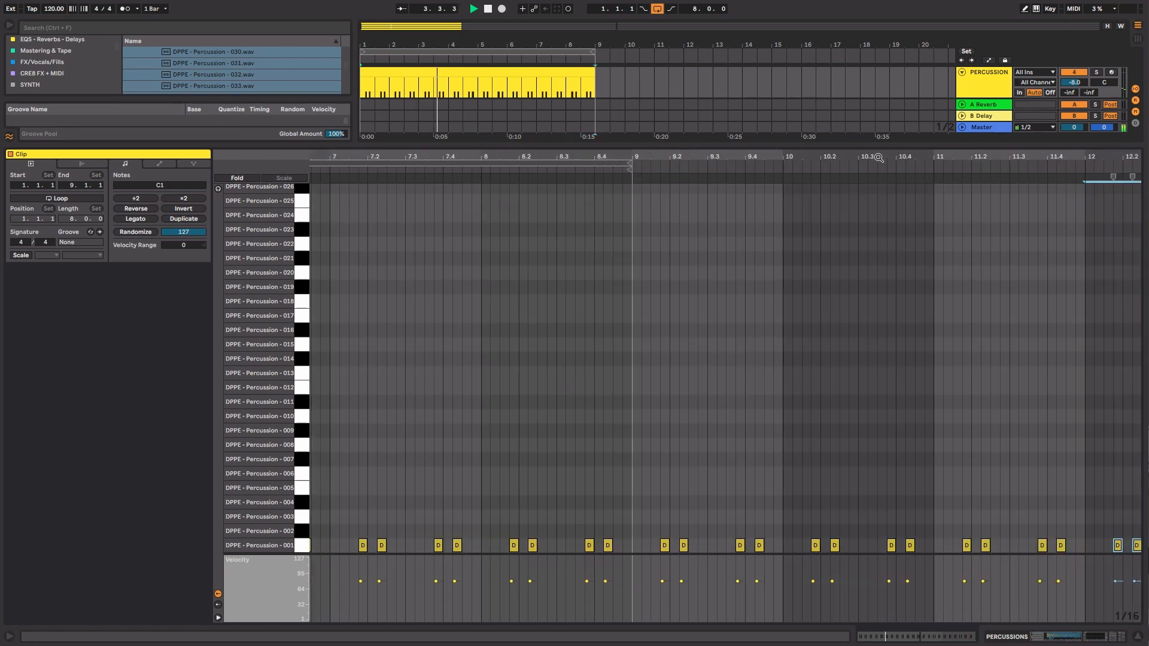
Stop playback and add sixteenth notes on DPPE - Percussion - 004 at 1.1.3 and 1.2.4, playing the pattern between placements.
left_click_drag(385, 157, 790, 158)
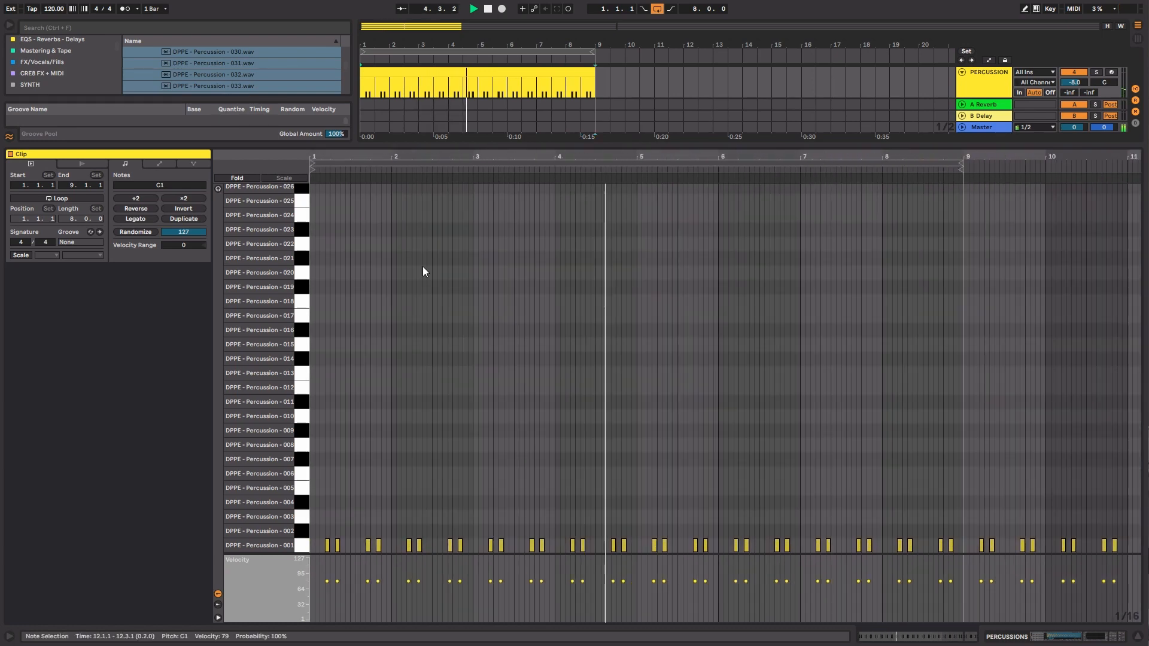
left_click_drag(353, 157, 359, 239)
key("space")
left_click(345, 498)
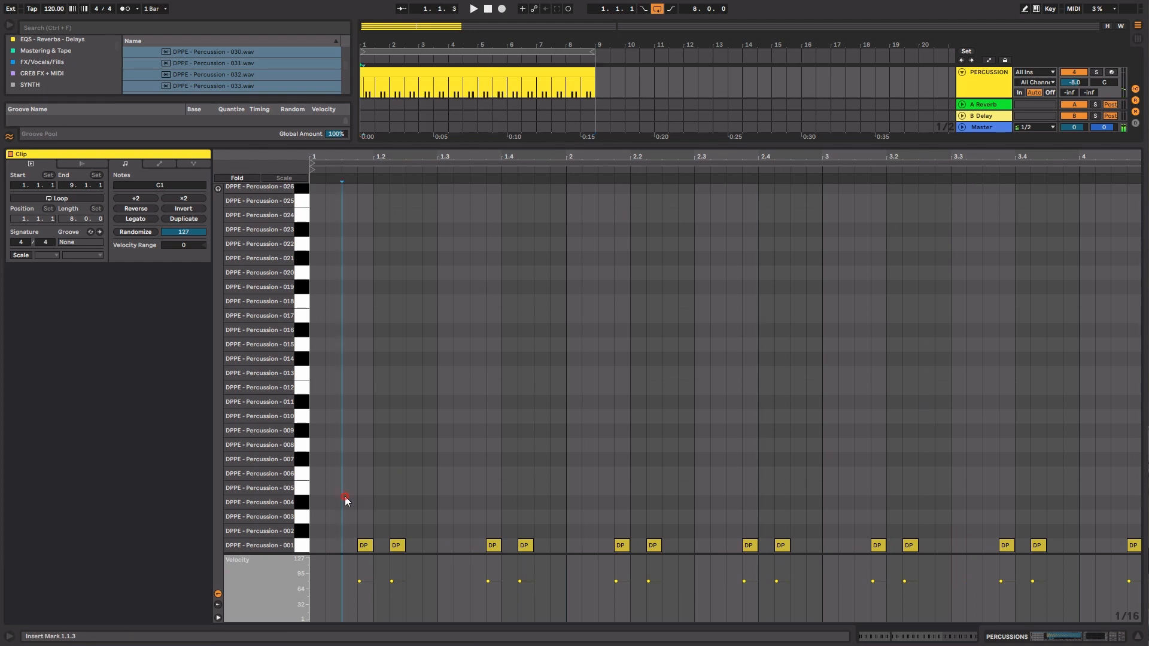
double_click(345, 502)
key("space")
double_click(428, 503)
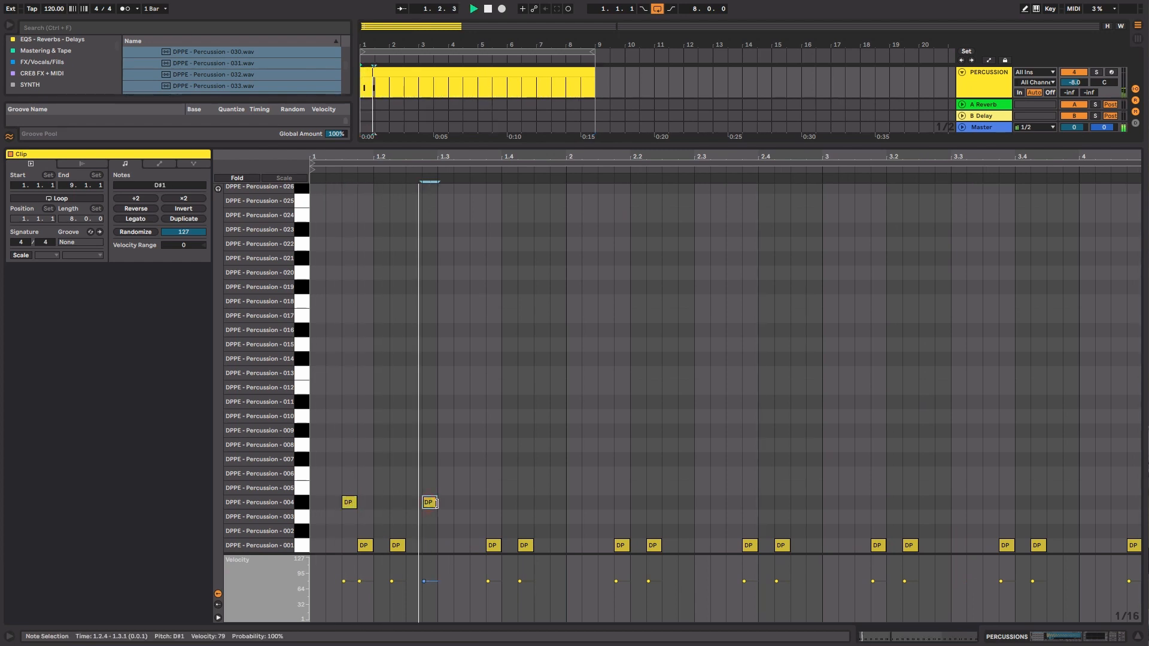
Try the second DPPE - Percussion - 004 note one sixteenth earlier at 1.2.3, audition it, and return it to 1.2.4.
left_click_drag(436, 503, 311, 506)
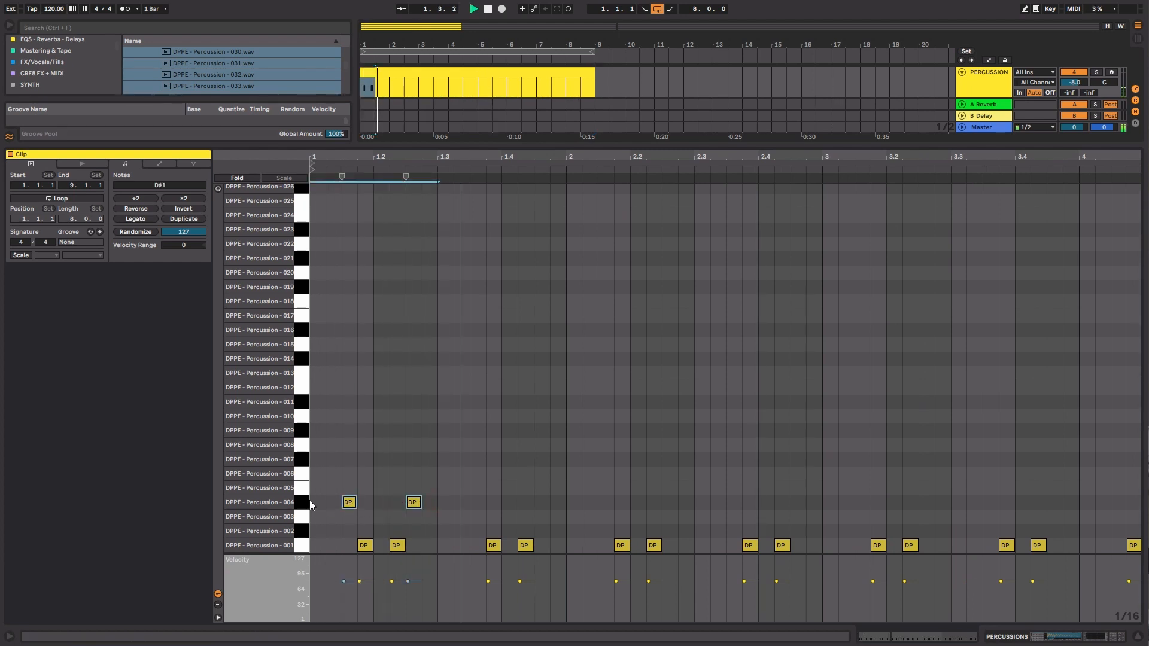
key("space")
key("space")
left_click_drag(414, 505, 428, 507)
Add a third sixteenth note on DPPE - Percussion - 004 at 1.3.3 and audition the pattern.
double_click(482, 507)
key("space")
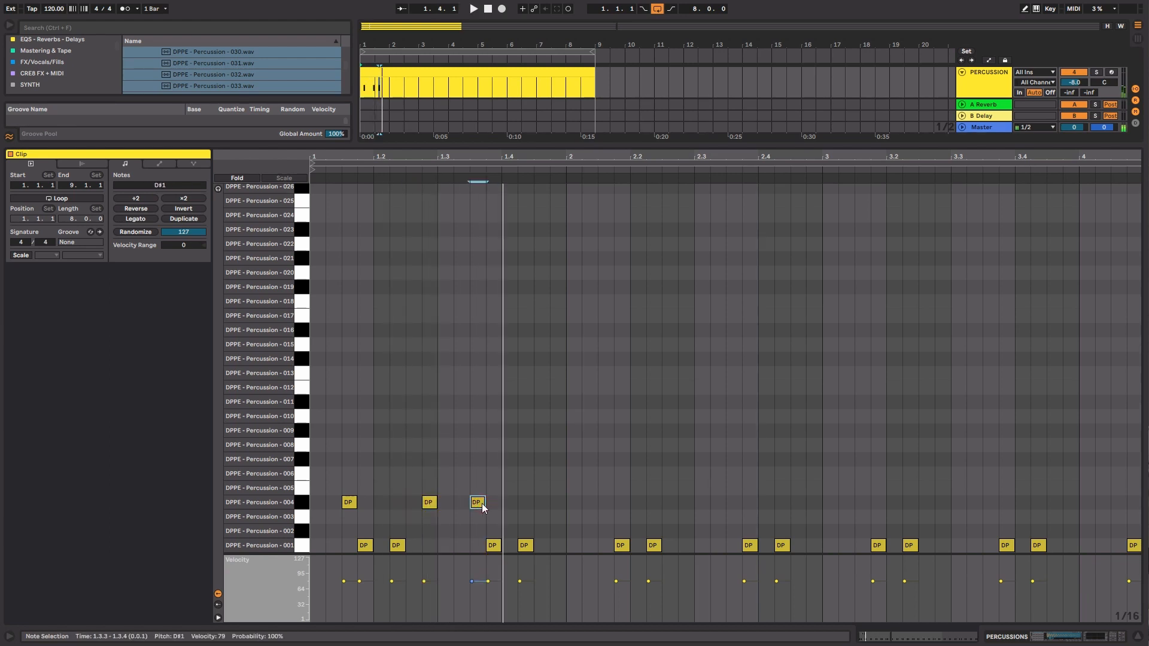
key("space")
left_click(539, 504)
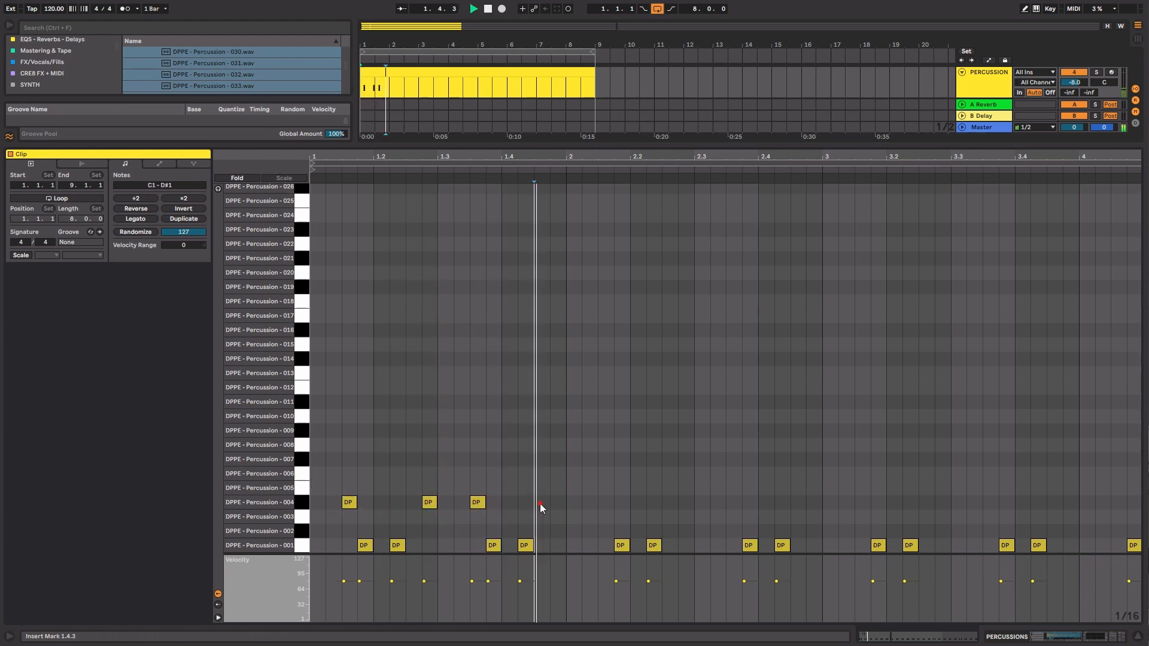
key("space")
Try to repeat the three DPPE - Percussion - 004 notes as a three-beat pattern past the end of the clip.
left_click_drag(500, 505, 239, 503)
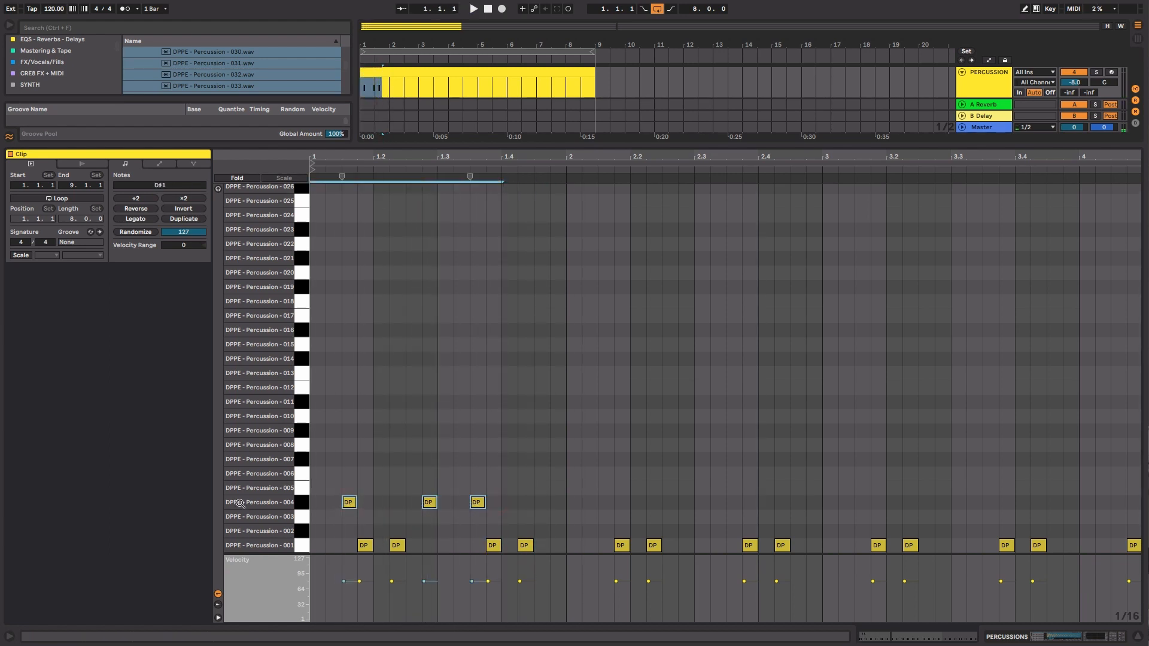
key("ctrl+d")
key("ctrl+d")
key("ctrl+d")
key("ctrl+d")
key("ctrl+d")
key("ctrl+d")
key("ctrl+d")
key("space")
key("ctrl+d")
key("ctrl+d")
key("ctrl+d")
key("ctrl+d")
key("ctrl+d")
key("ctrl+d")
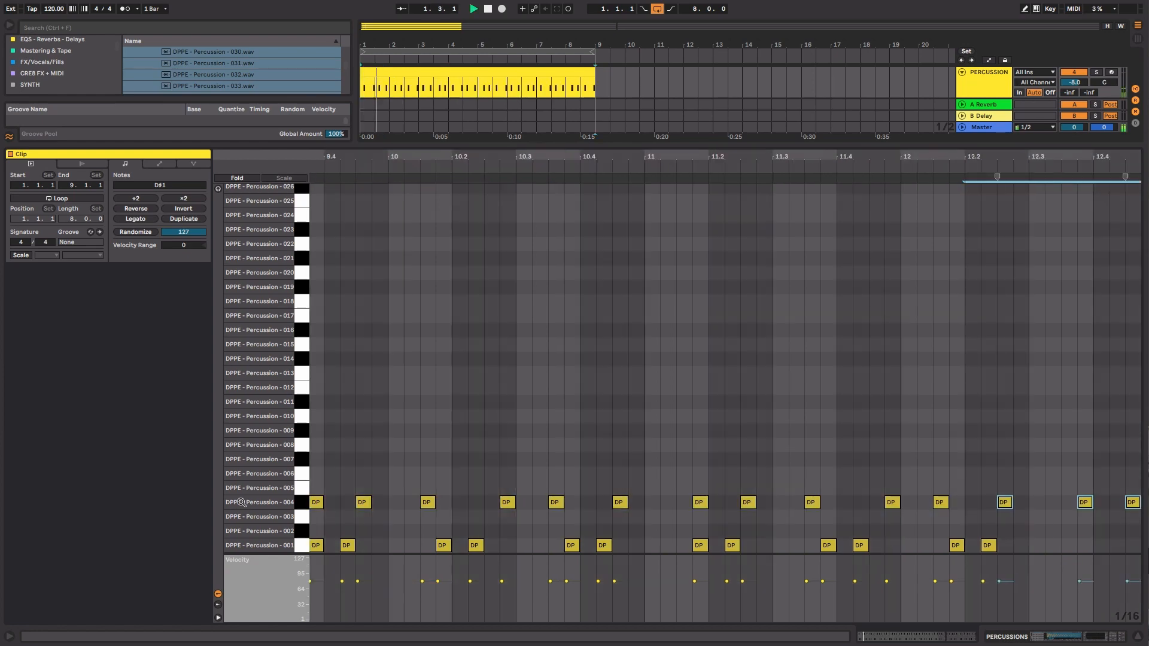
left_click_drag(401, 157, 407, 84)
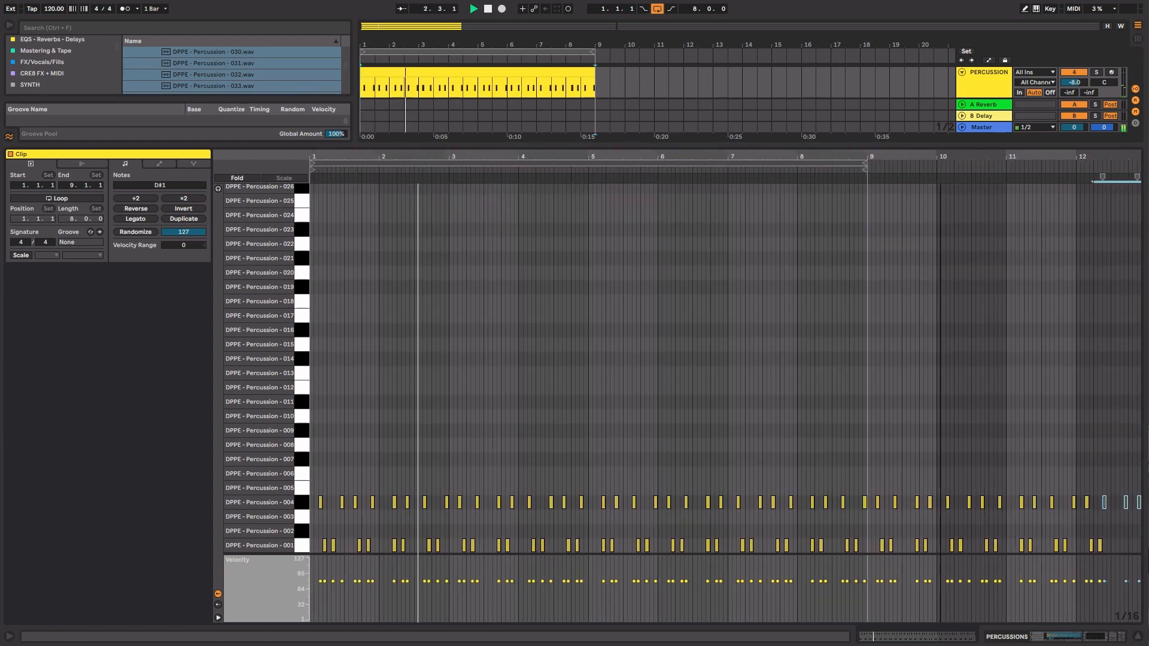
In the arrangement, duplicate the first two beats of the PERCUSSIONS clip through the end of bar 8 and play the result.
left_click(380, 144)
left_click_drag(368, 247, 383, 249)
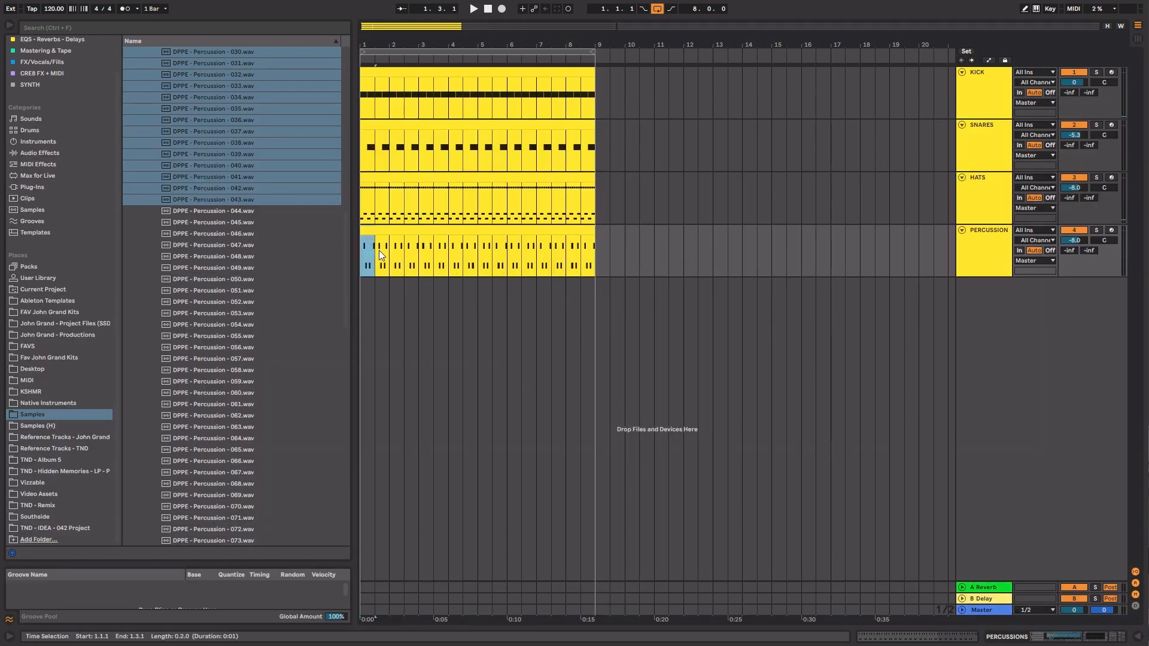
key("ctrl+d")
key("ctrl+d")
key("ctrl+d")
key("ctrl+d")
key("ctrl+d")
key("ctrl+d")
key("ctrl+d")
key("ctrl+d")
key("ctrl+d")
key("ctrl+d")
key("ctrl+d")
key("ctrl+d")
key("ctrl+d")
key("ctrl+d")
key("ctrl+d")
key("space")
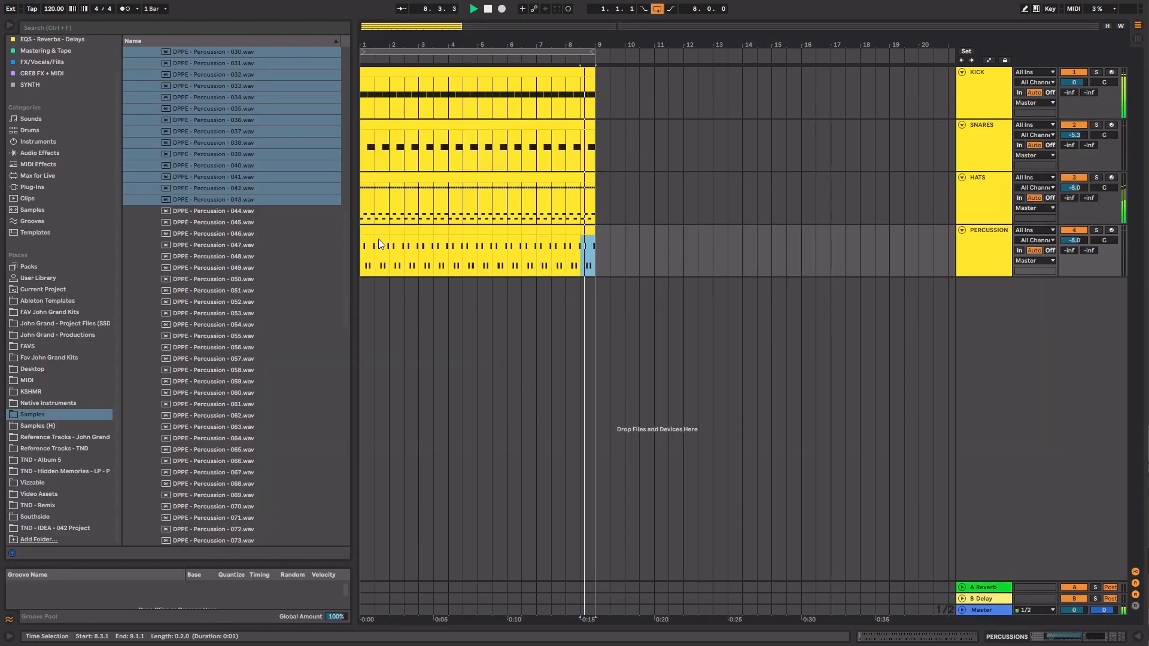
Play the beat from the start, stop it, and consolidate all the two-beat PERCUSSIONS clips into one eight-bar clip.
left_click(369, 229)
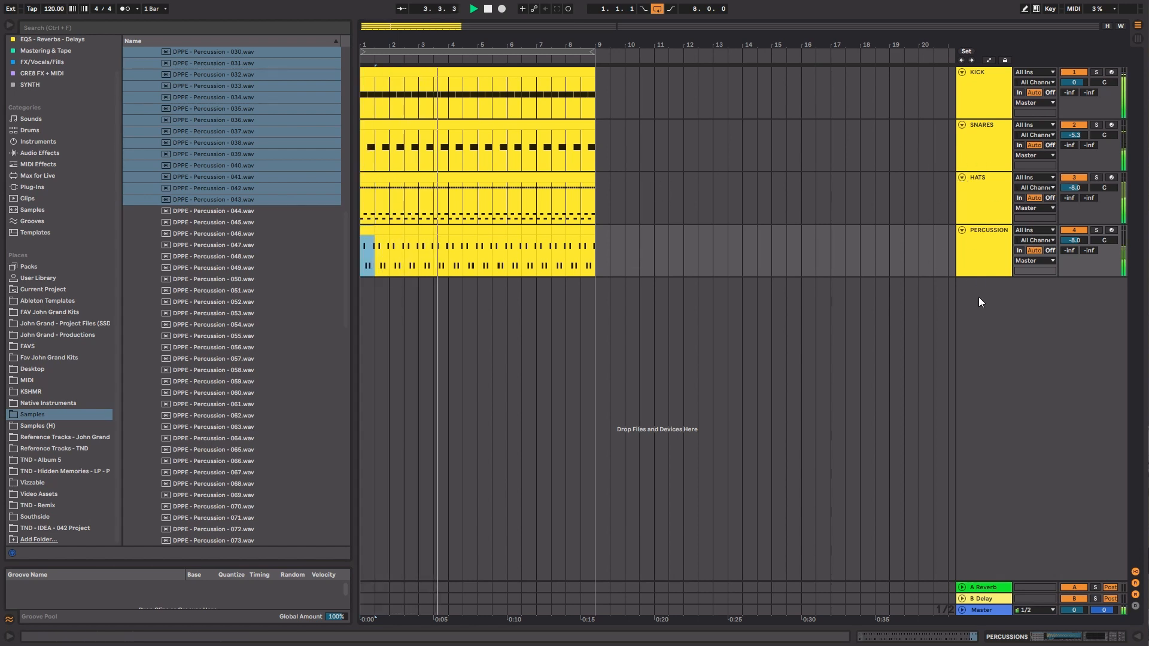
left_click(589, 232)
left_click(373, 232, "shift")
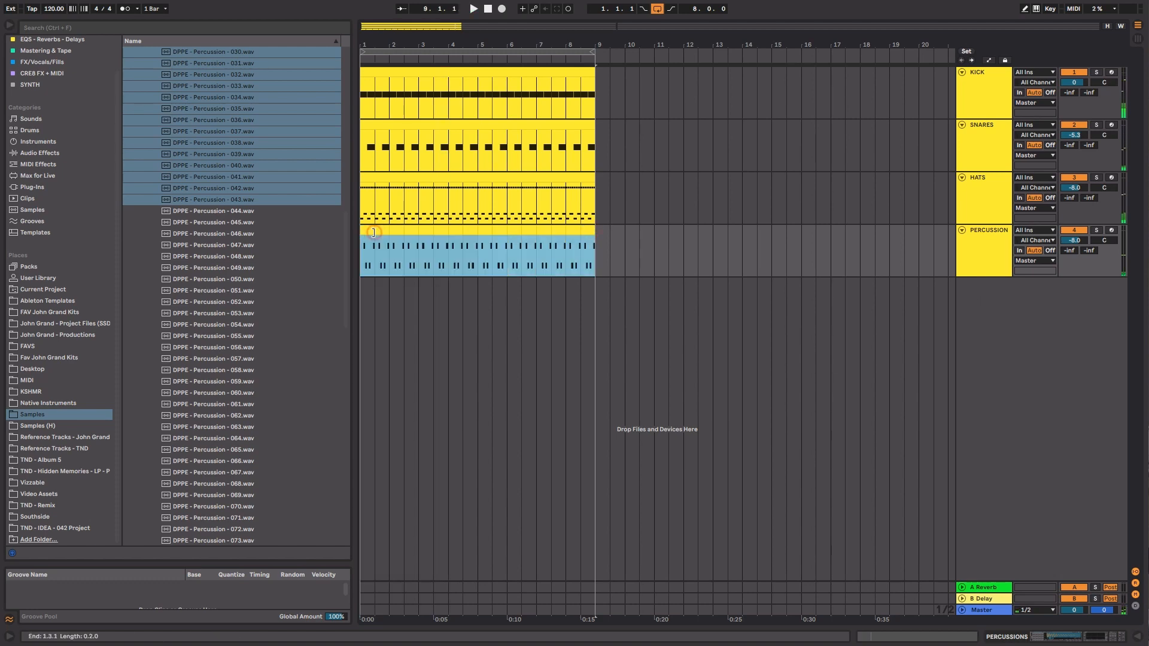
left_click(382, 179)
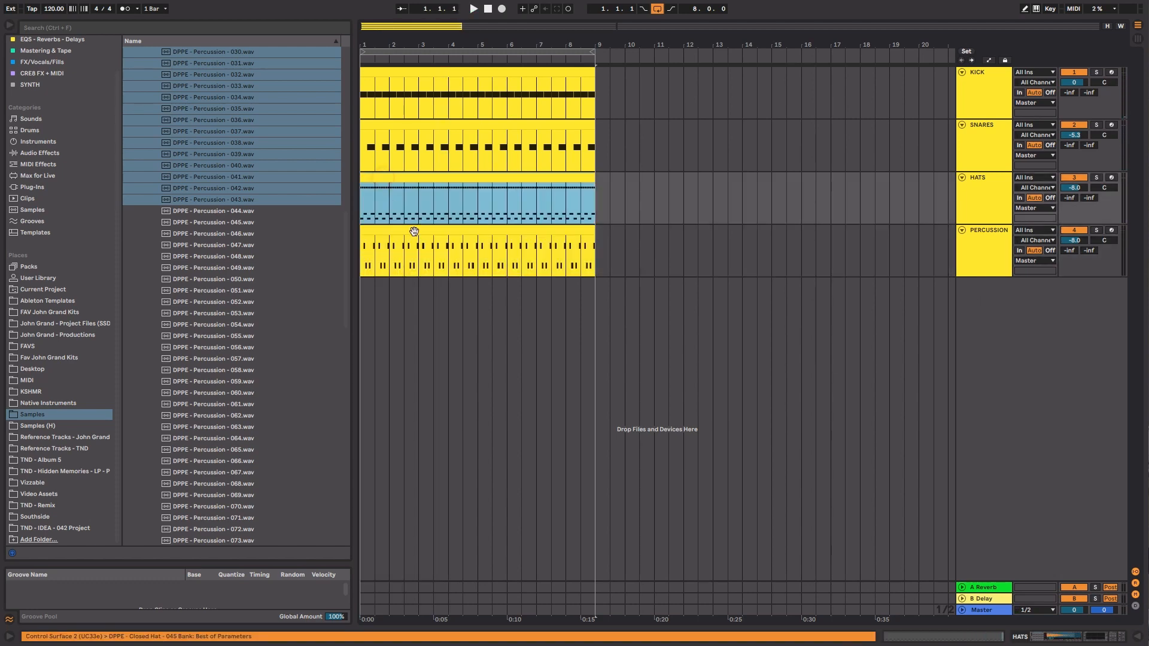
In the consolidated PERCUSSIONS clip, place sixteenth notes on DPPE - Percussion - 017 at 1.1.2 and 1.1.4 and audition them.
double_click(413, 232)
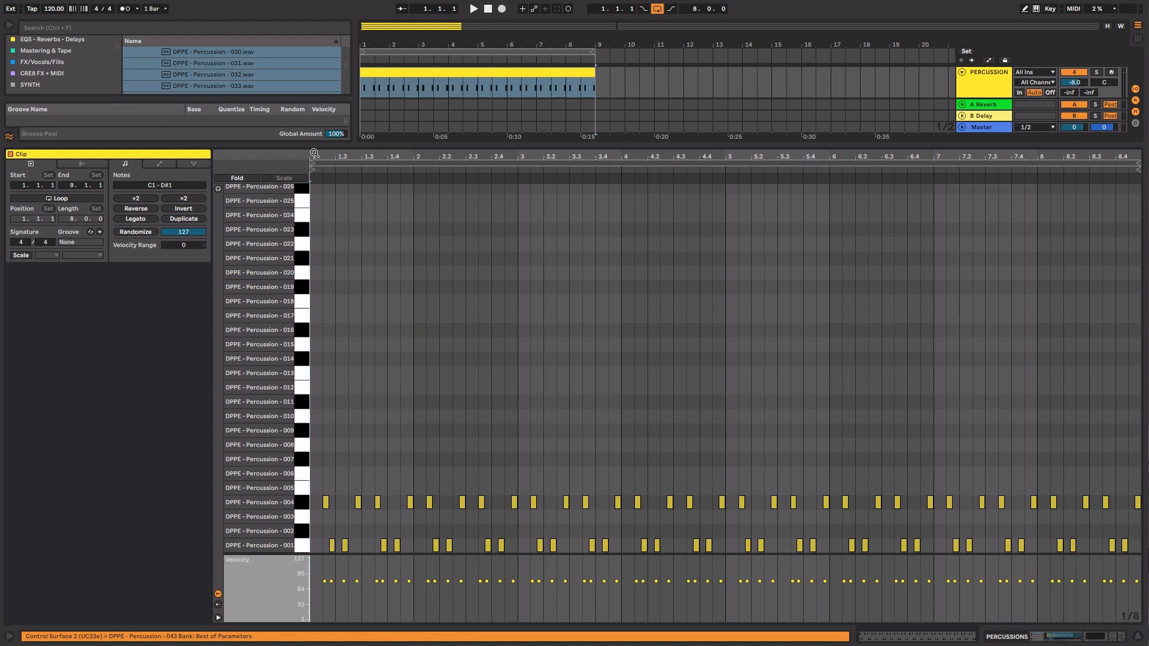
left_click_drag(314, 153, 331, 256)
double_click(329, 317)
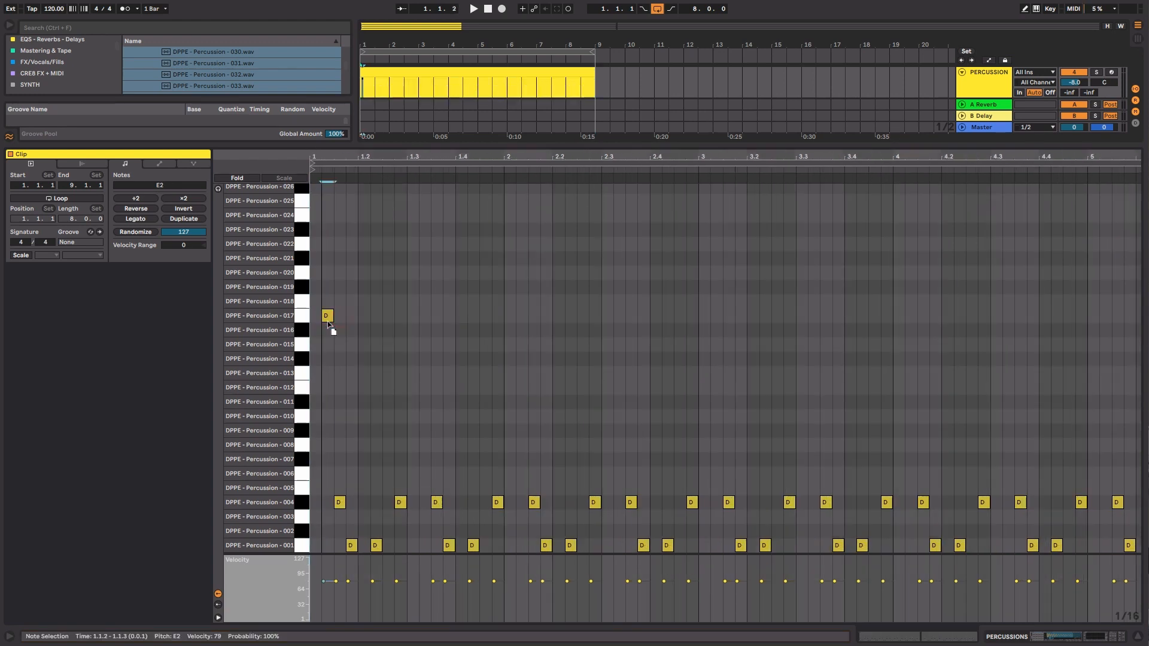
double_click(353, 317)
key("space")
key("space")
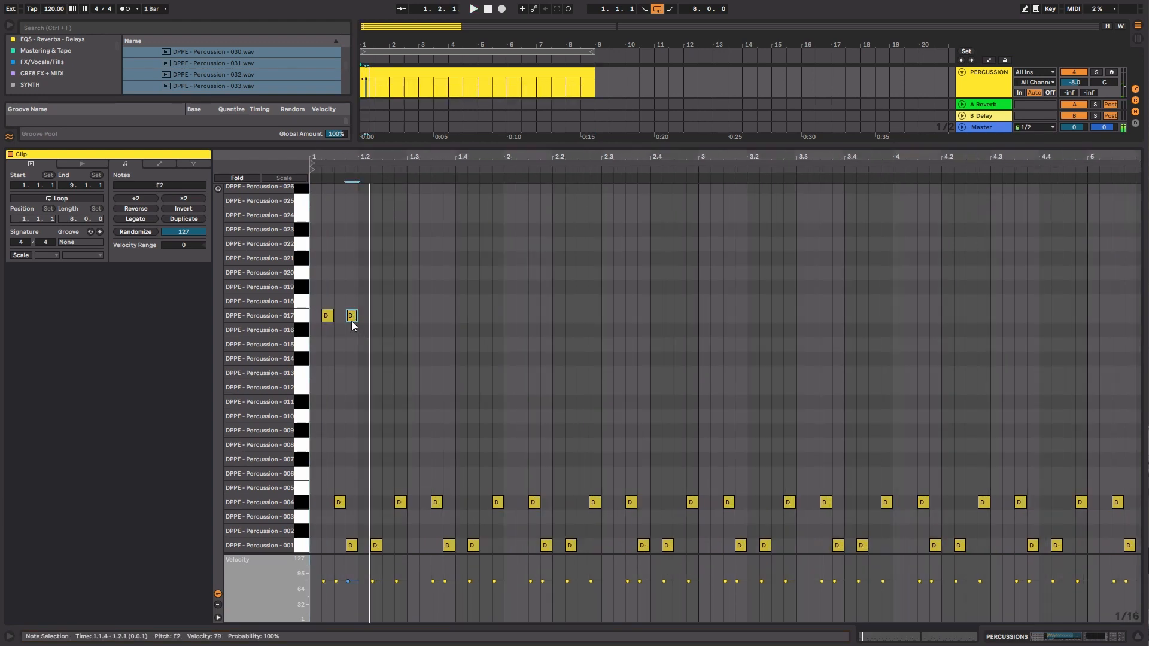
During playback, move the two DPPE - Percussion - 017 notes up to DPPE - Percussion - 021.
key("space")
left_click_drag(356, 333, 299, 315)
key("Up")
key("Up")
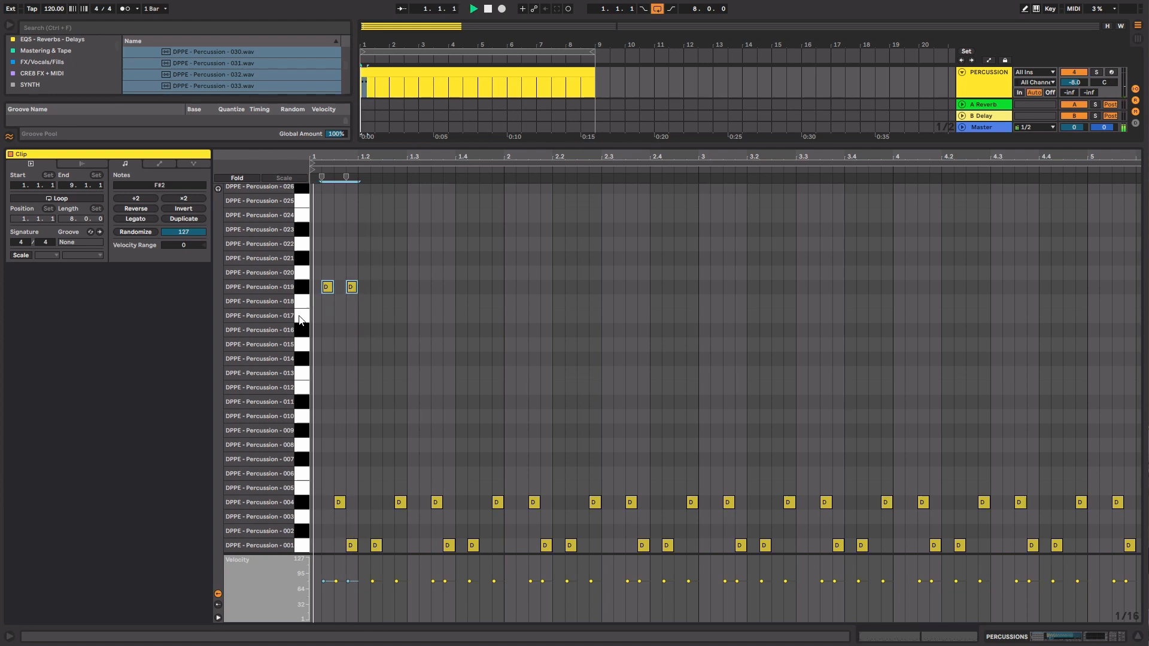
key("Up")
key("Up")
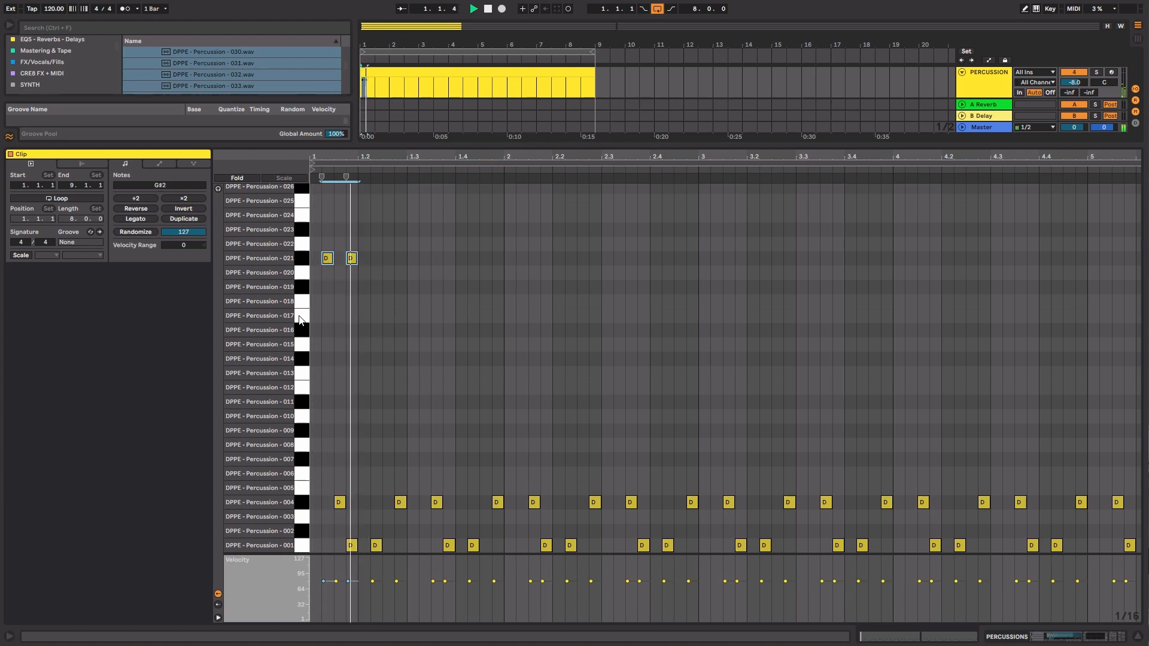
Add more sixteenth notes on DPPE - Percussion - 021 at 1.2.3, 1.2.4, 1.3.2 and 1.3.4.
double_click(389, 258)
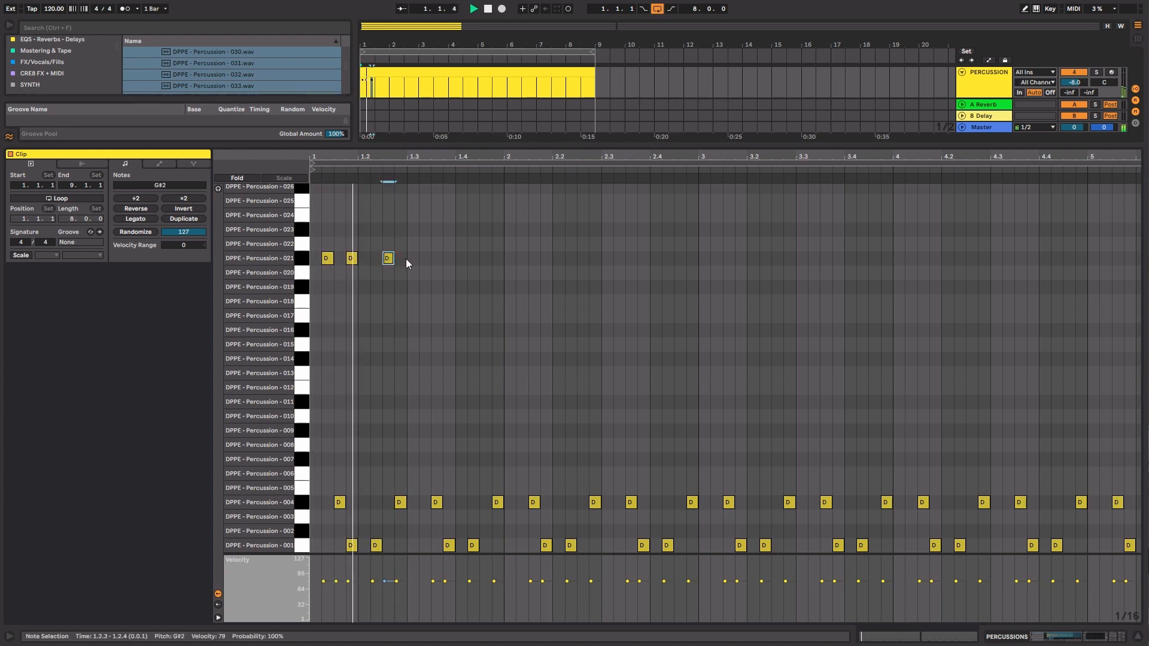
double_click(403, 258)
double_click(423, 258)
double_click(436, 258)
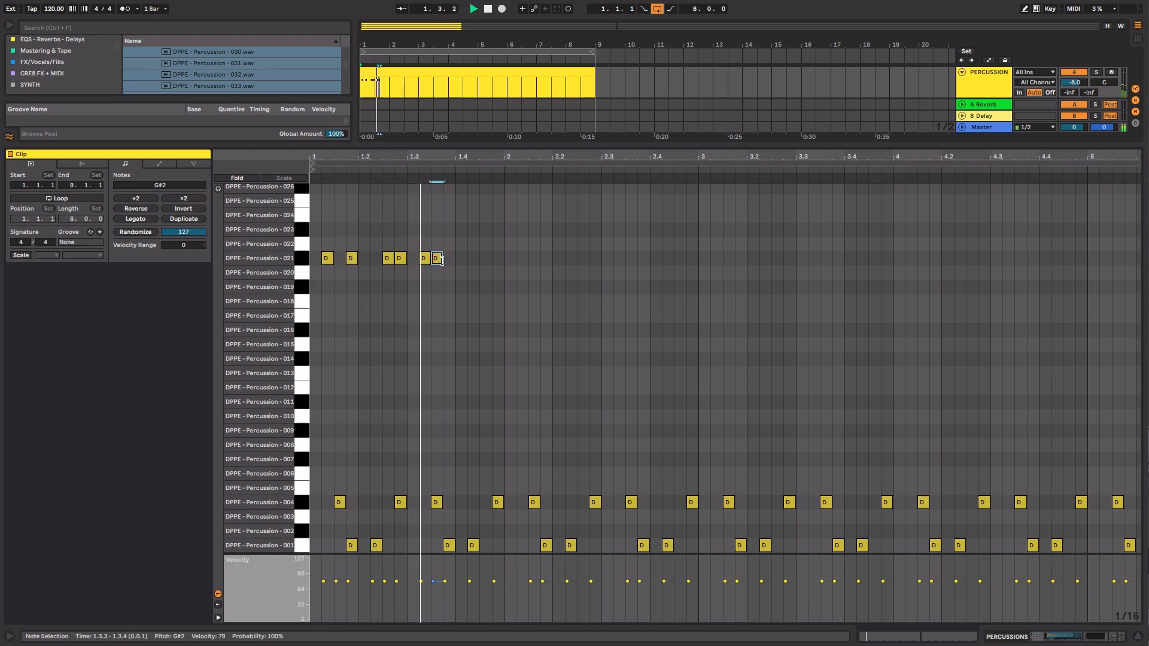
key("Right")
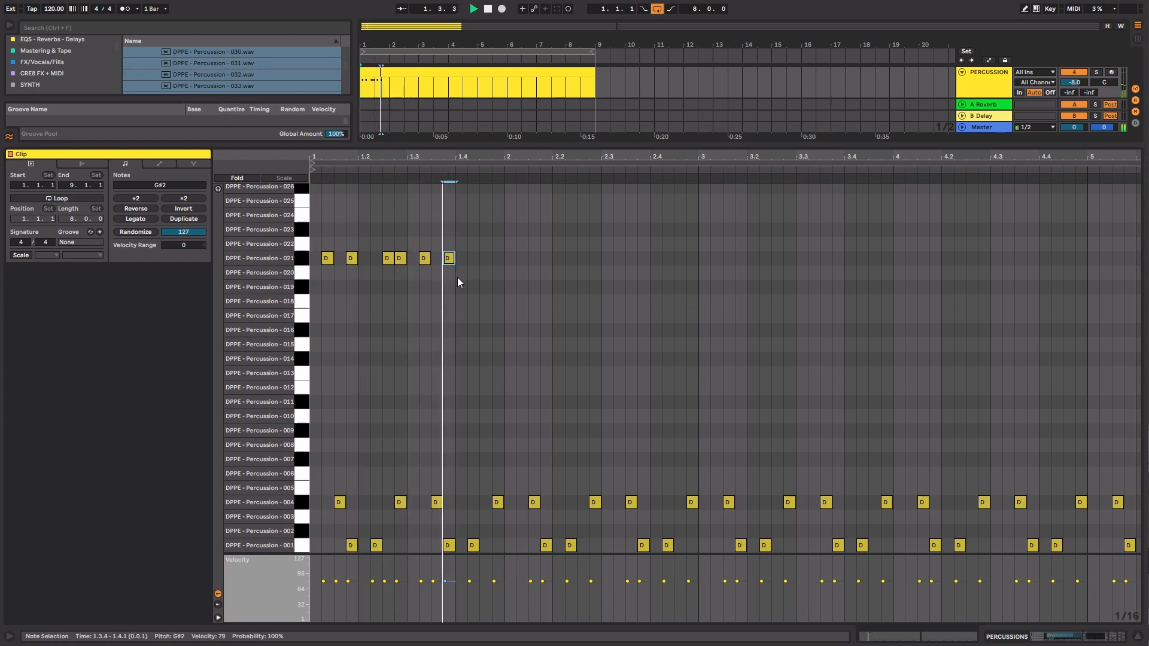
Select the three-beat DPPE - Percussion - 021 pattern and duplicate it repeatedly along the clip.
left_click_drag(456, 272, 314, 246)
key("ctrl+d")
key("ctrl+d")
key("ctrl+d")
key("ctrl+d")
key("ctrl+d")
key("ctrl+d")
key("ctrl+d")
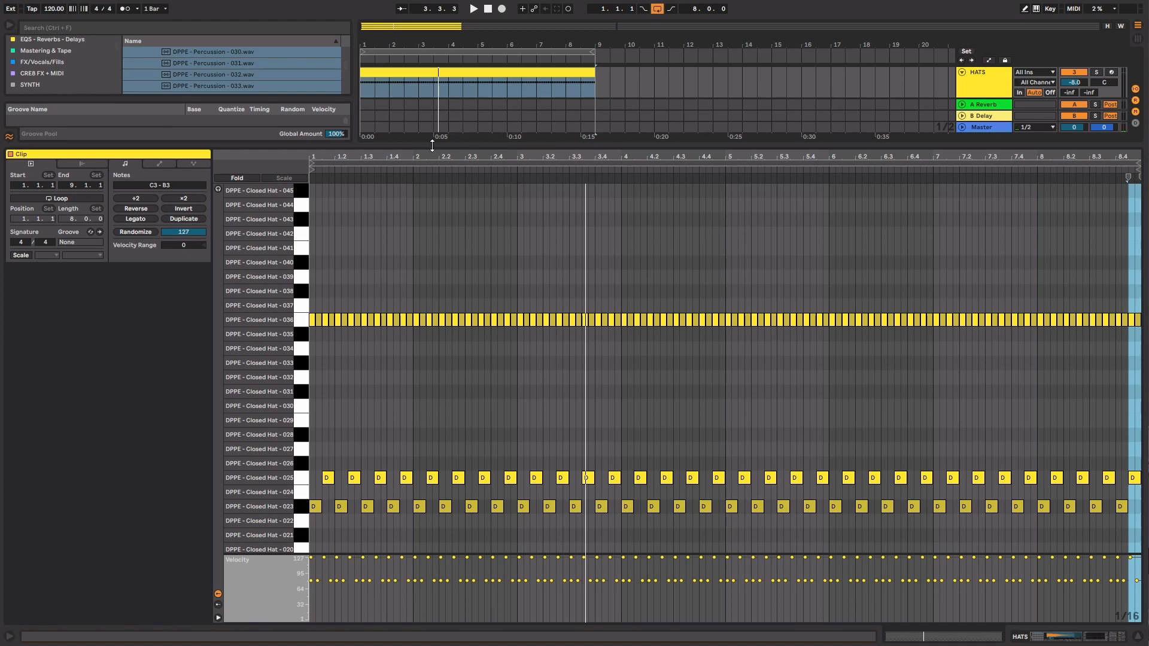
Open the HATS clip in the note editor with all its DPPE - Closed Hat lanes fitted in view.
double_click(258, 206)
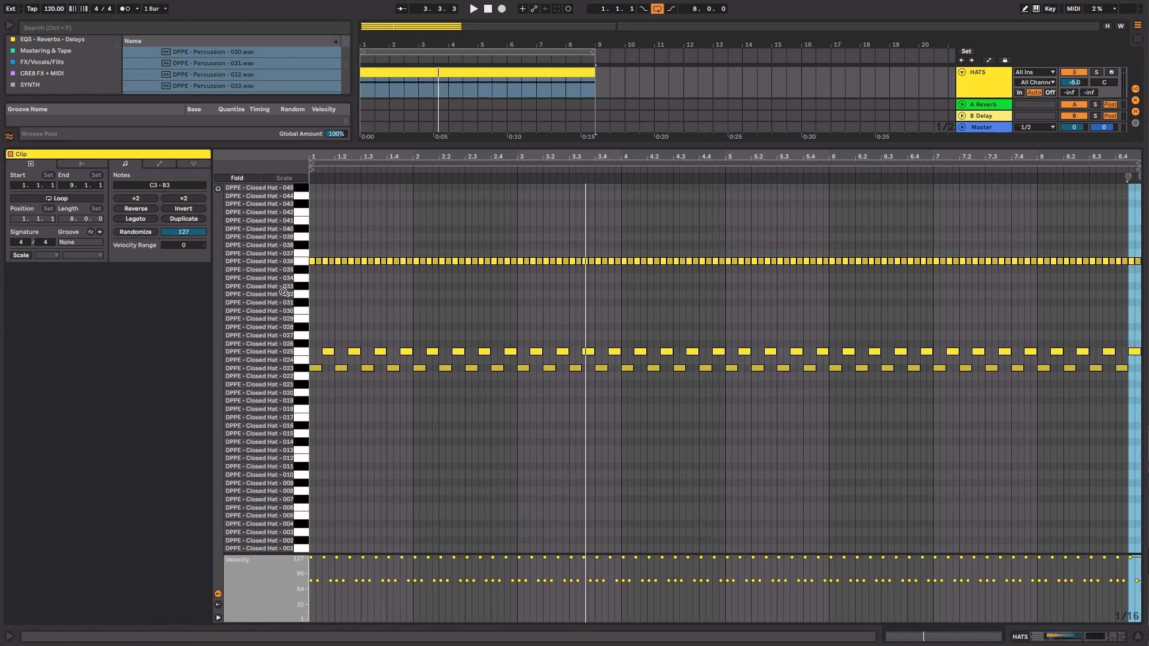
key("shift+Tab")
left_click(990, 211)
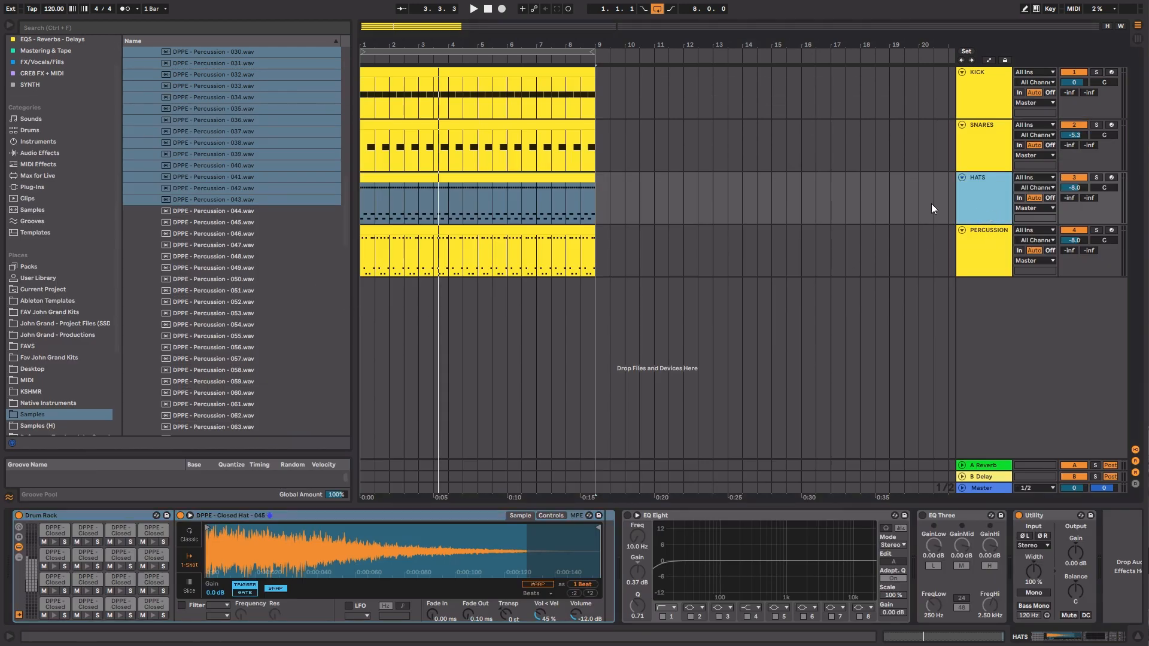
left_click(542, 233)
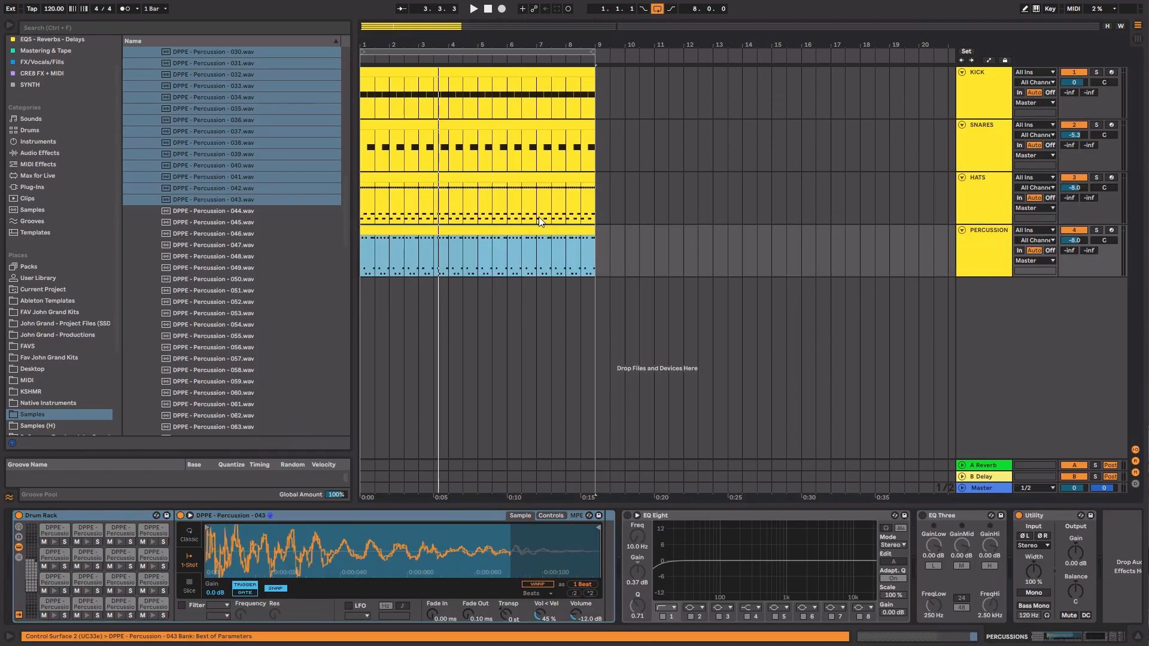
double_click(424, 174)
key("shift+Tab")
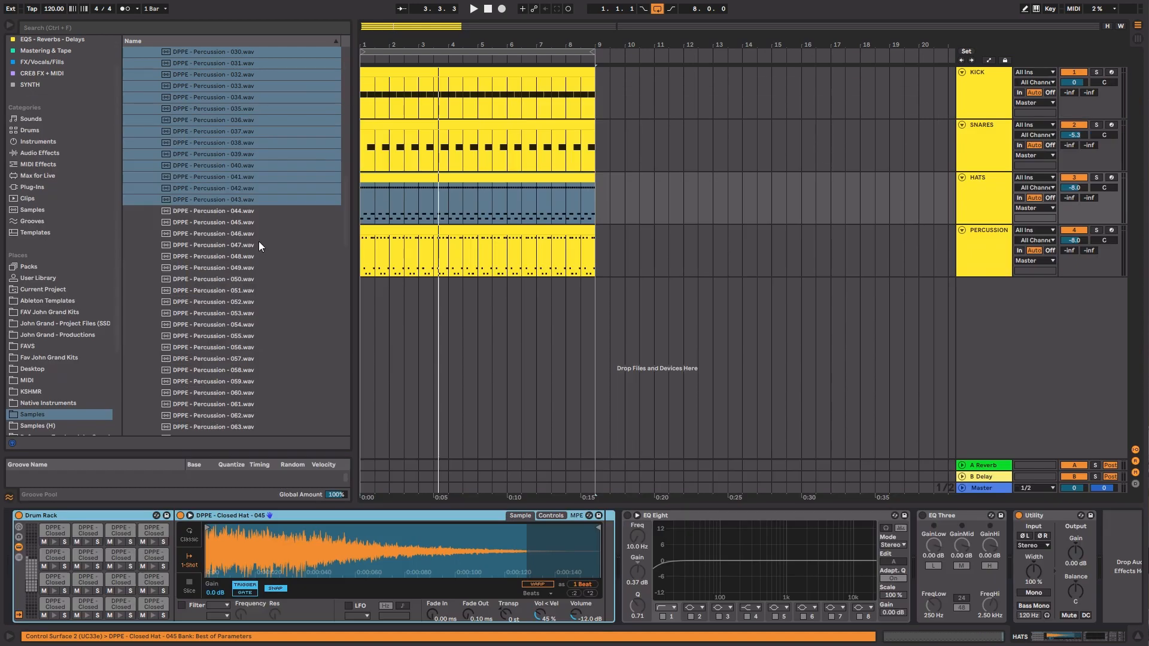
double_click(402, 175)
key("shift+Tab")
key("shift+Tab")
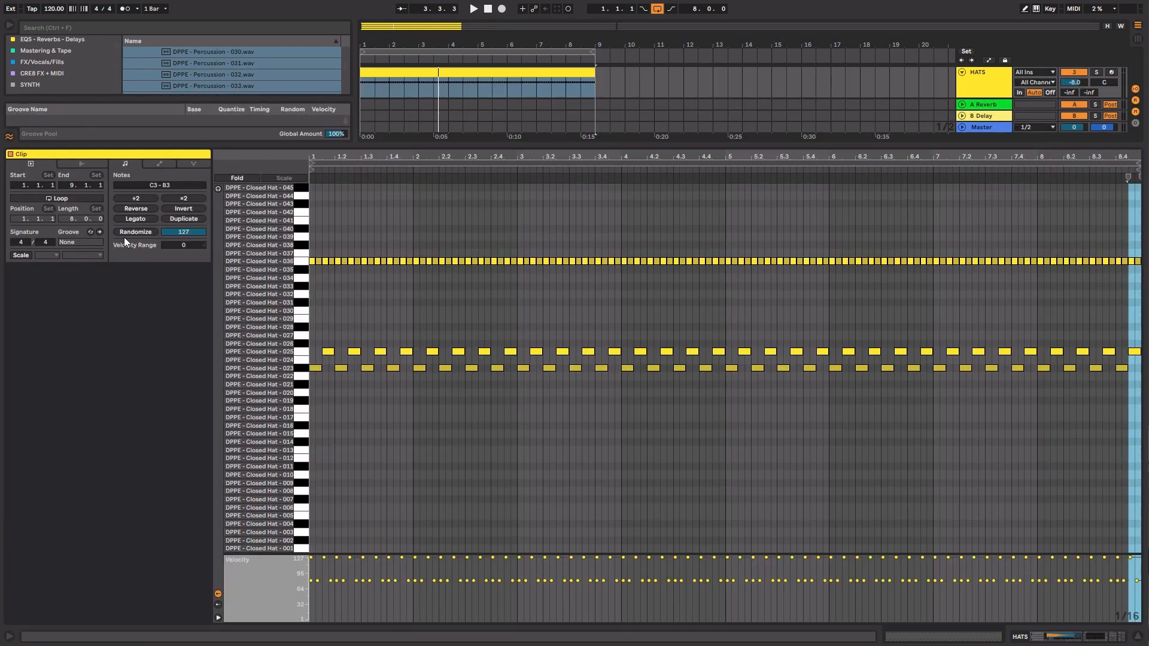
Hot-swap the HATS clip's groove and examine the available groove files in the browser.
left_click(89, 233)
left_click_drag(366, 146, 365, 430)
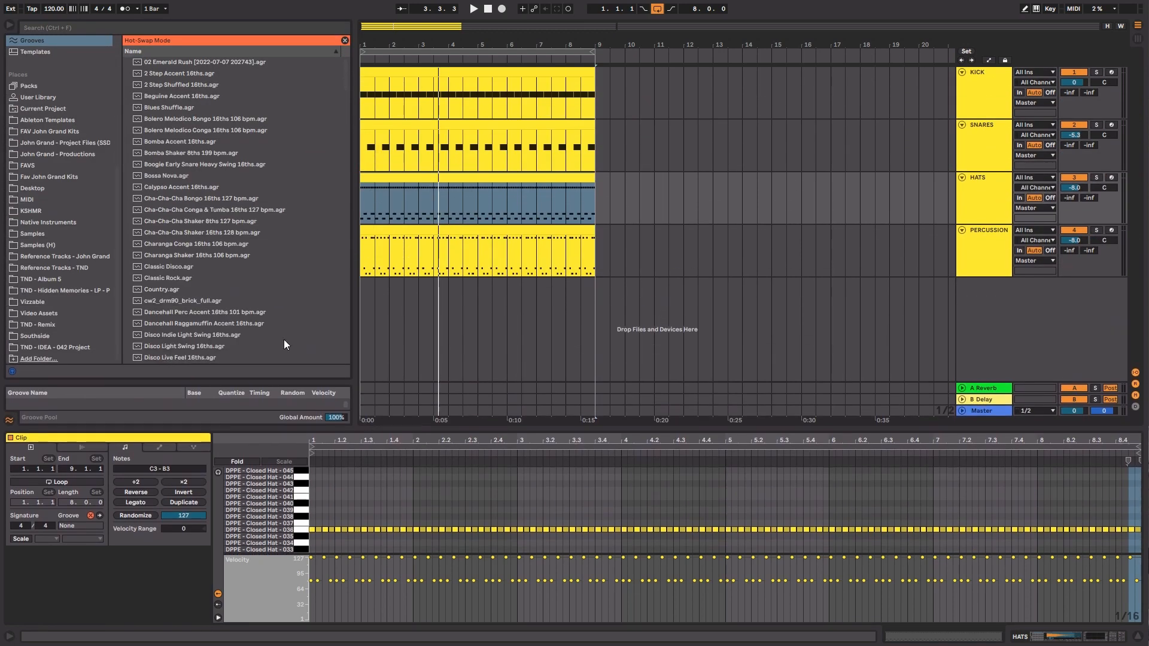
scroll(244, 227, "down", 7)
scroll(244, 231, "down", 3)
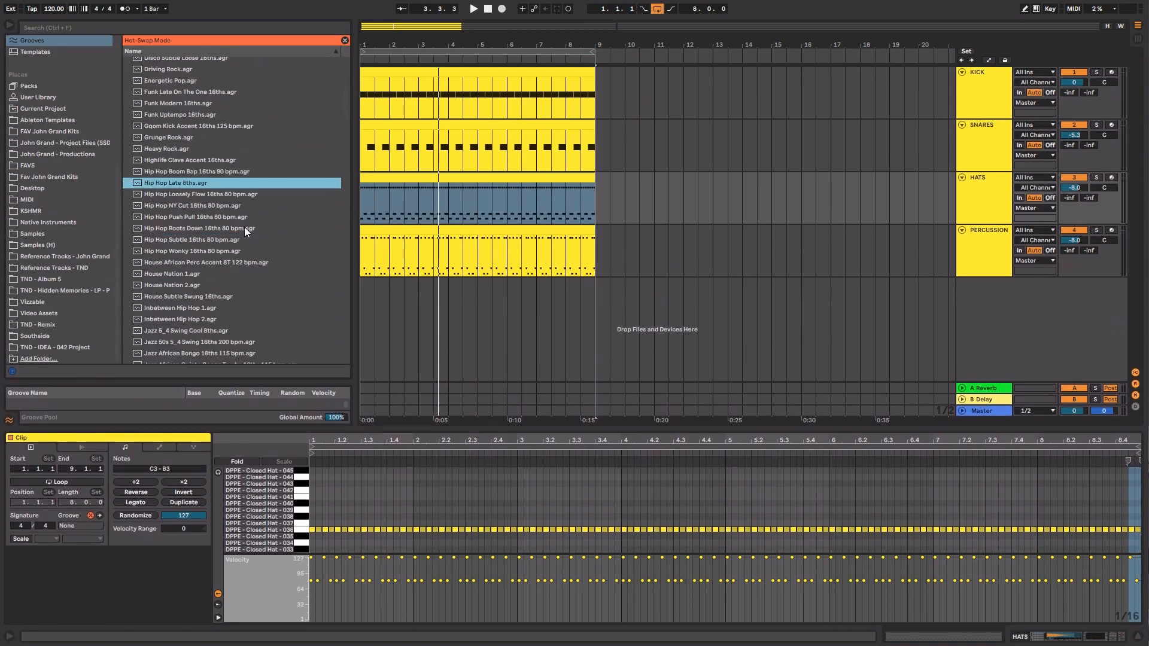
scroll(244, 228, "down", 2)
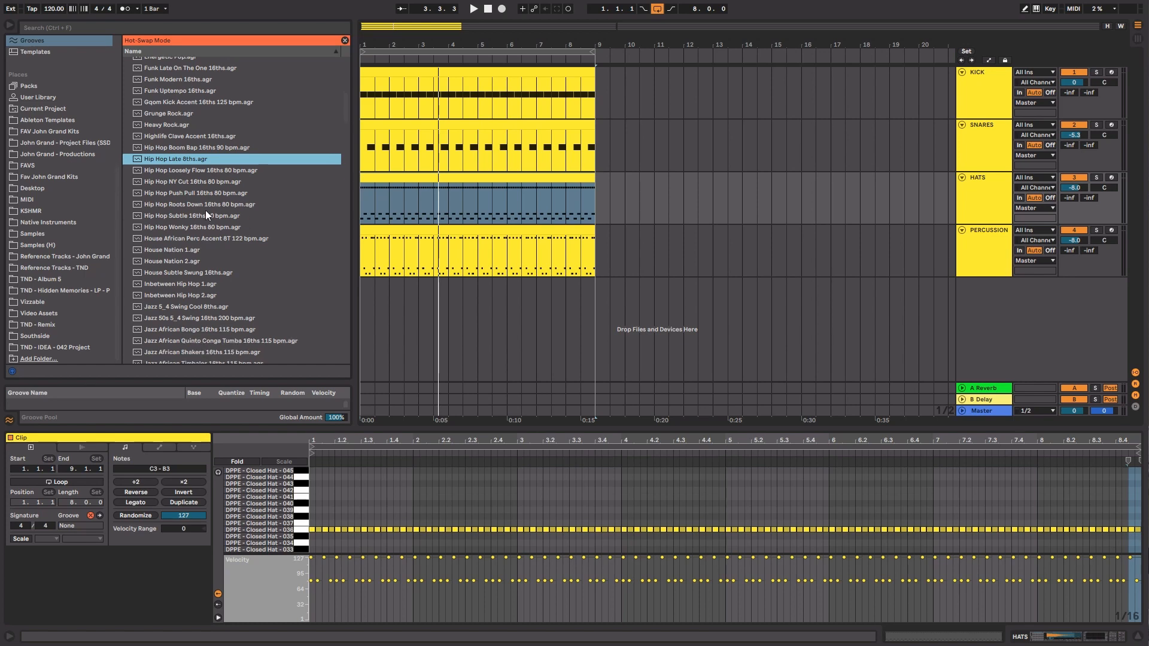
scroll(209, 216, "down", 20)
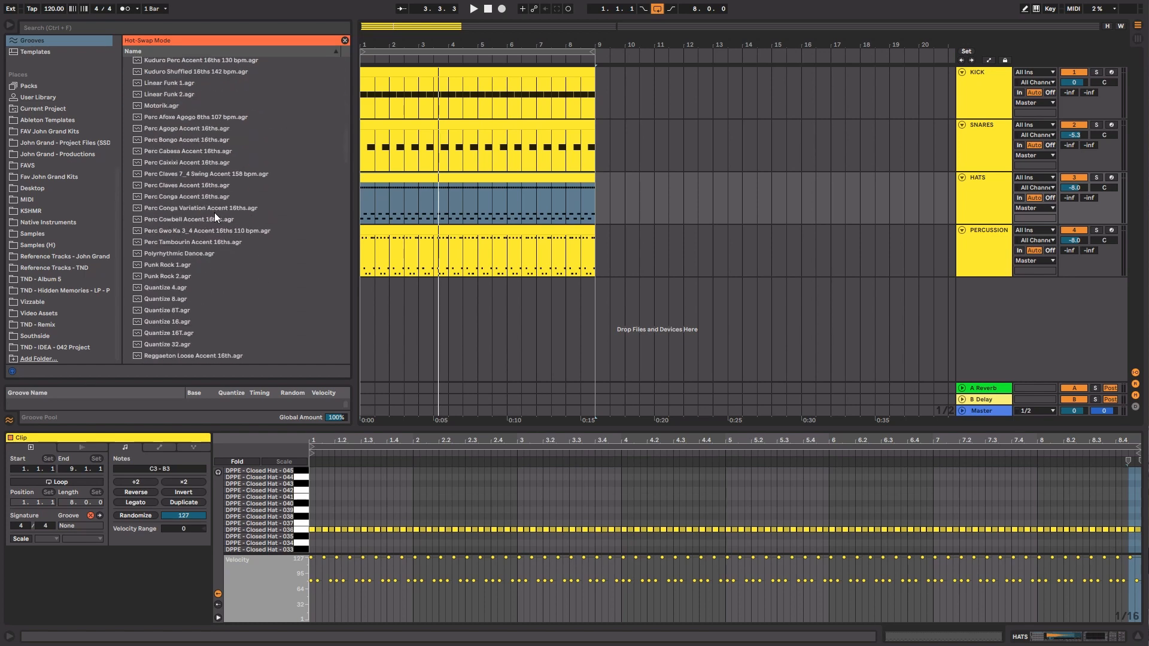
scroll(214, 213, "down", 6)
Solo the HATS track, load the House Nation 2 groove onto its clip from the browser, and play it.
left_click(1095, 178)
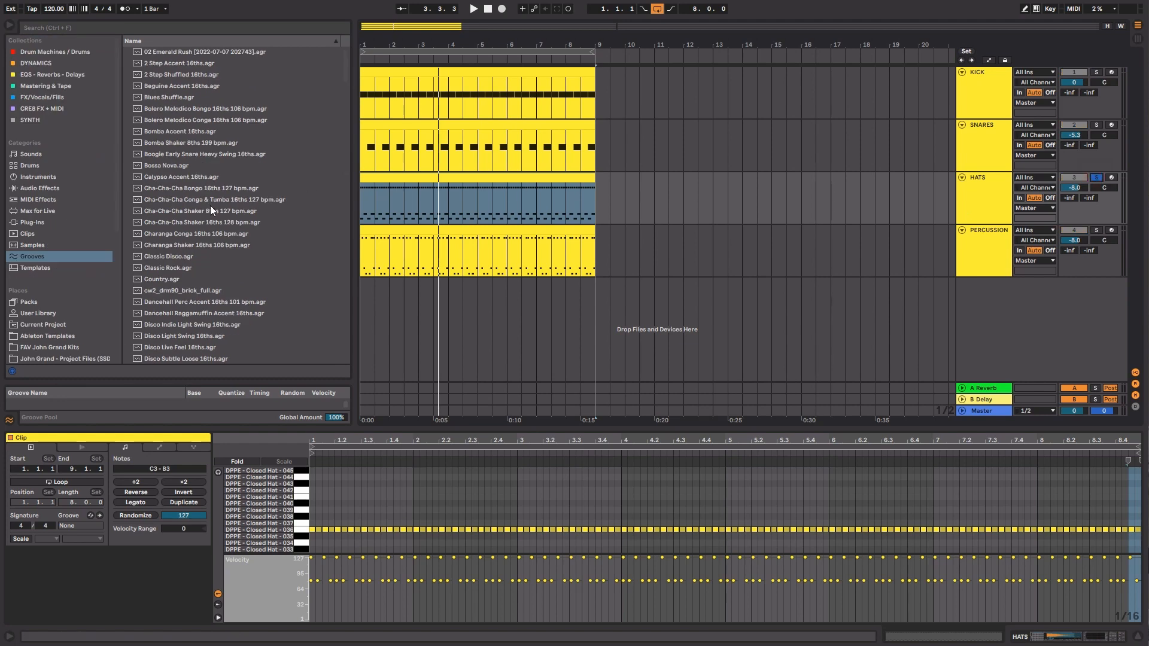
scroll(204, 227, "down", 20)
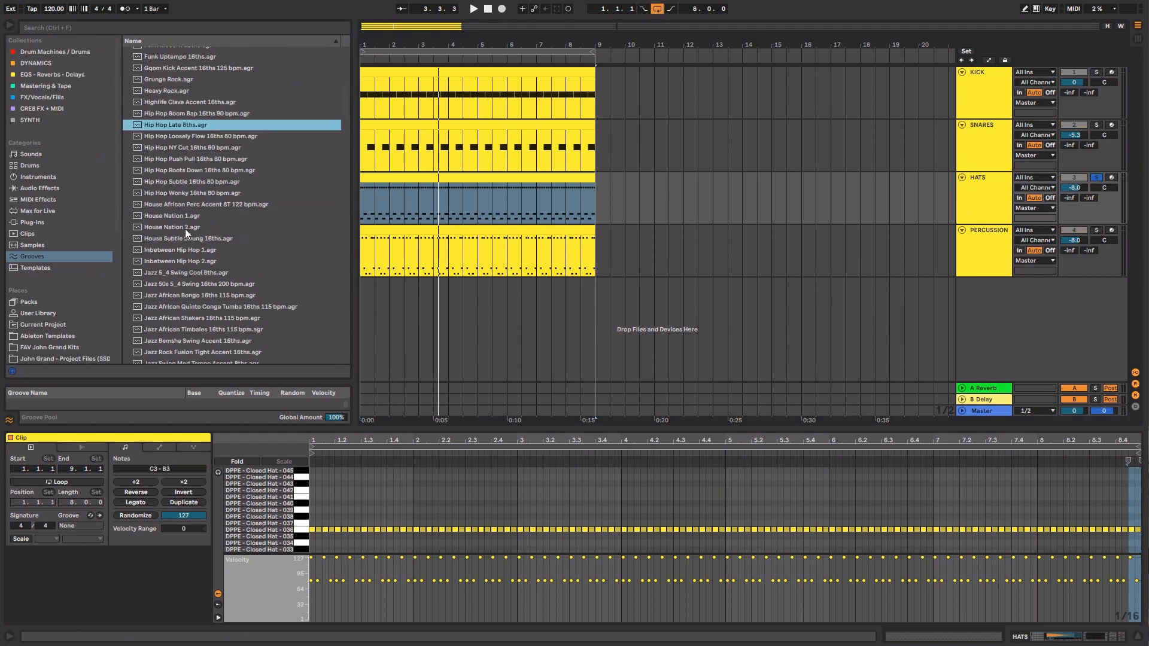
left_click(185, 228)
left_click_drag(155, 226, 157, 352)
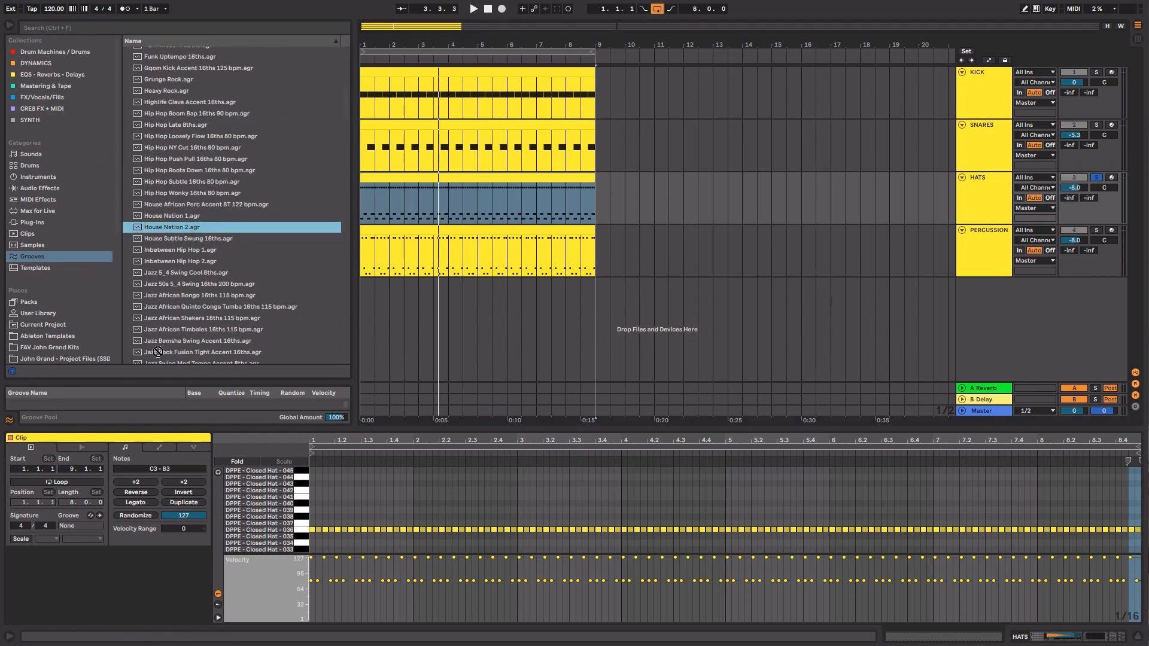
left_click_drag(77, 528, 80, 526)
key("space")
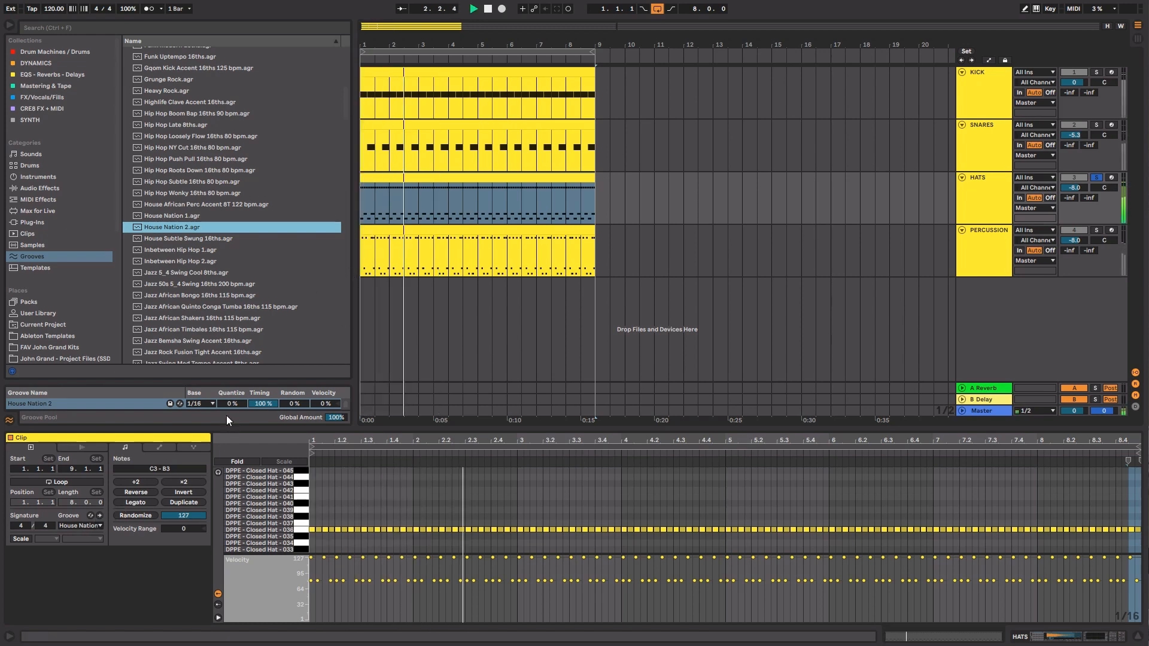
mouse_move(231, 403)
left_mouse_down()
mouse_move(232, 355)
mouse_move(231, 403)
left_mouse_up()
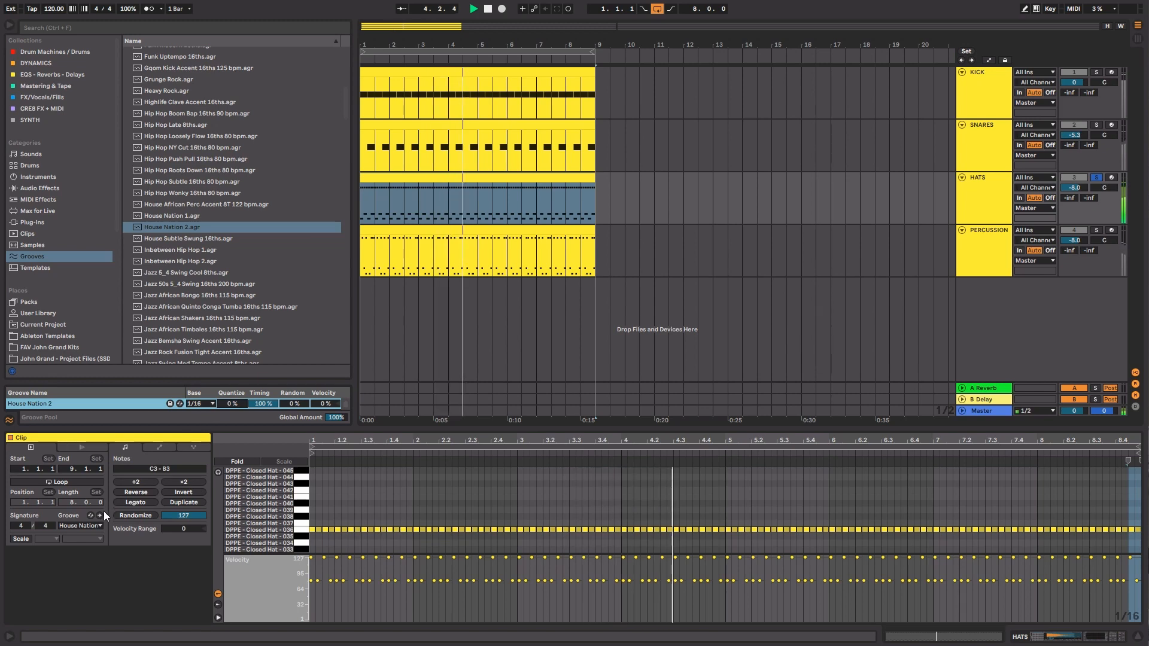
Compare the hats with and without swing by setting the clip's groove to None and back to House Nation 2.
left_click(89, 525)
left_click(88, 538)
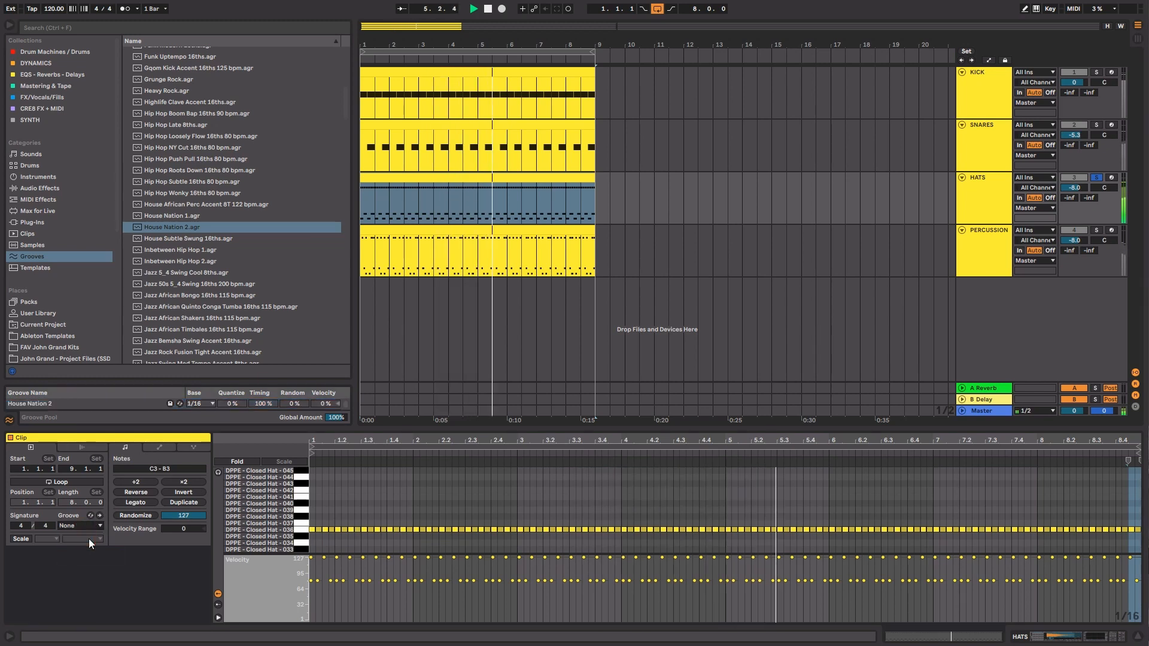
left_click(88, 527)
left_click(90, 545)
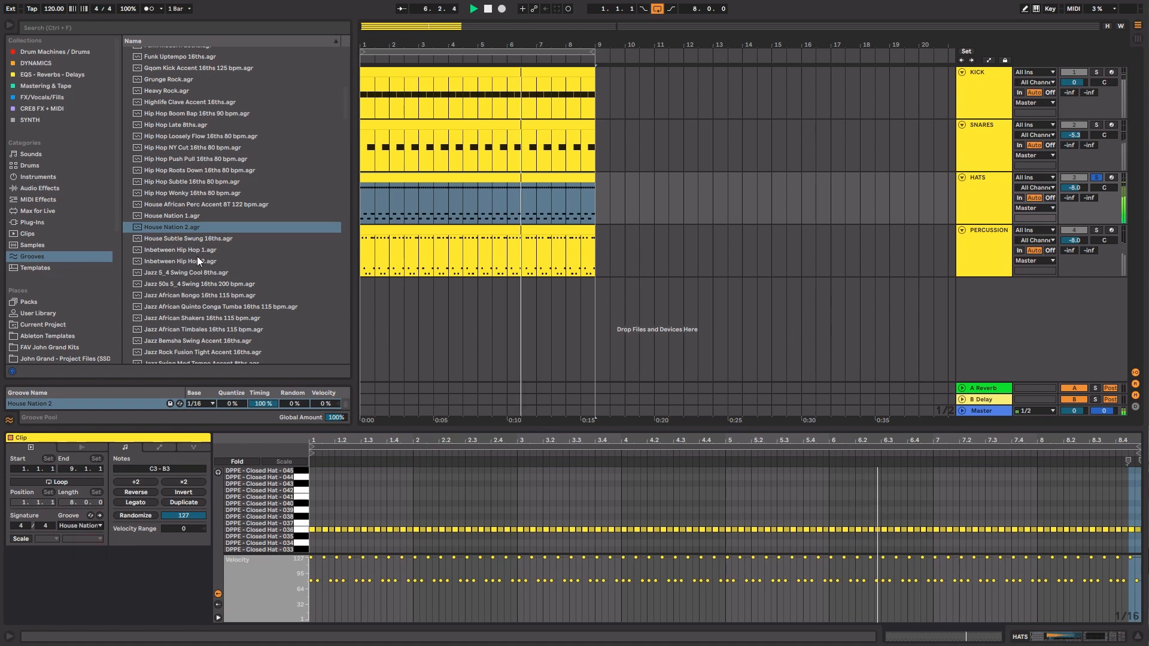
Replace the HATS clip's groove with JG SWING.agr from the browser and play it.
scroll(198, 216, "down", 5)
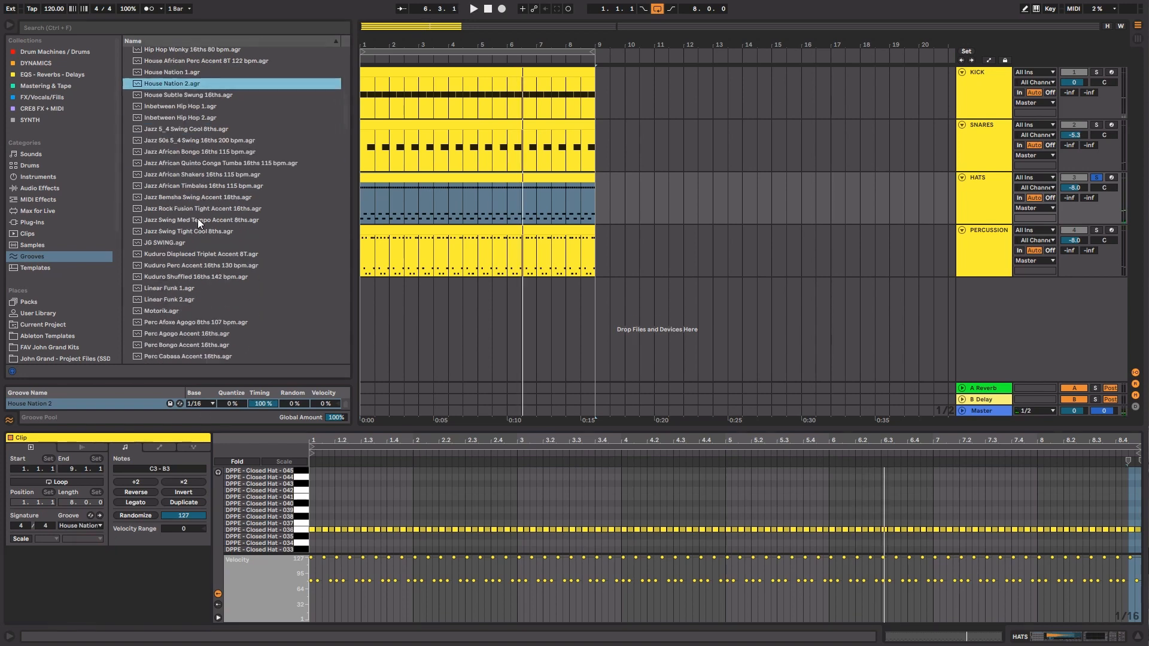
left_click(197, 218)
left_click_drag(102, 530, 99, 529)
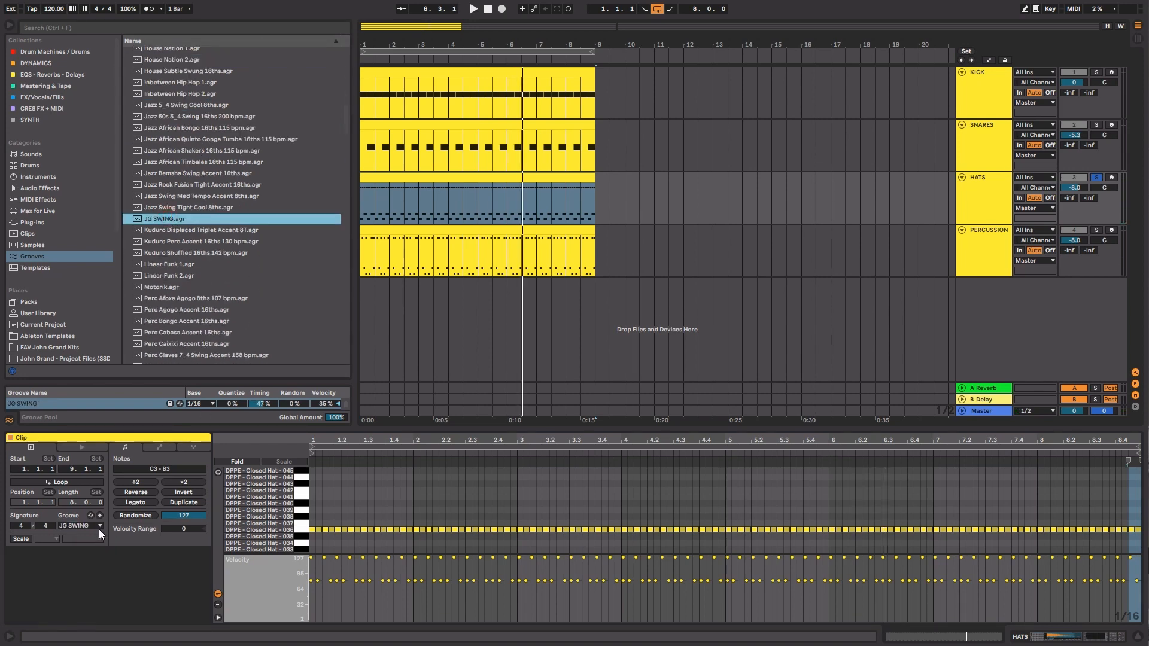
key("space")
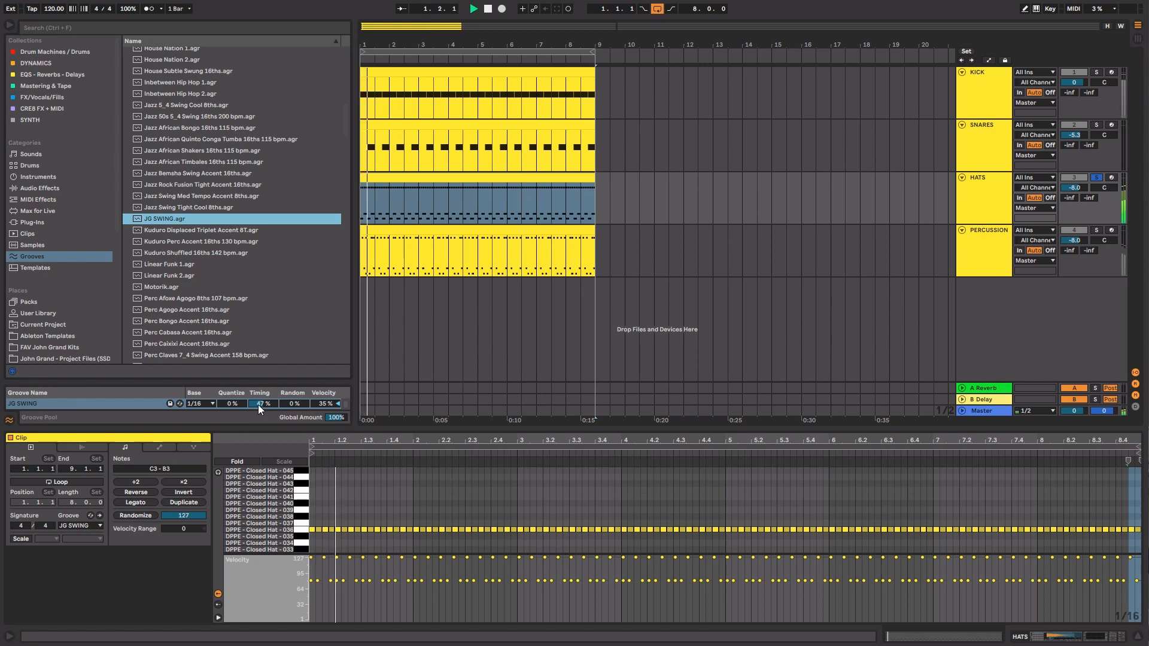
Set JG SWING's Quantize to 100%, compare its Timing at 0% and 100%, keep 100%, and unsolo the HATS track.
left_click_drag(236, 404, 261, 359)
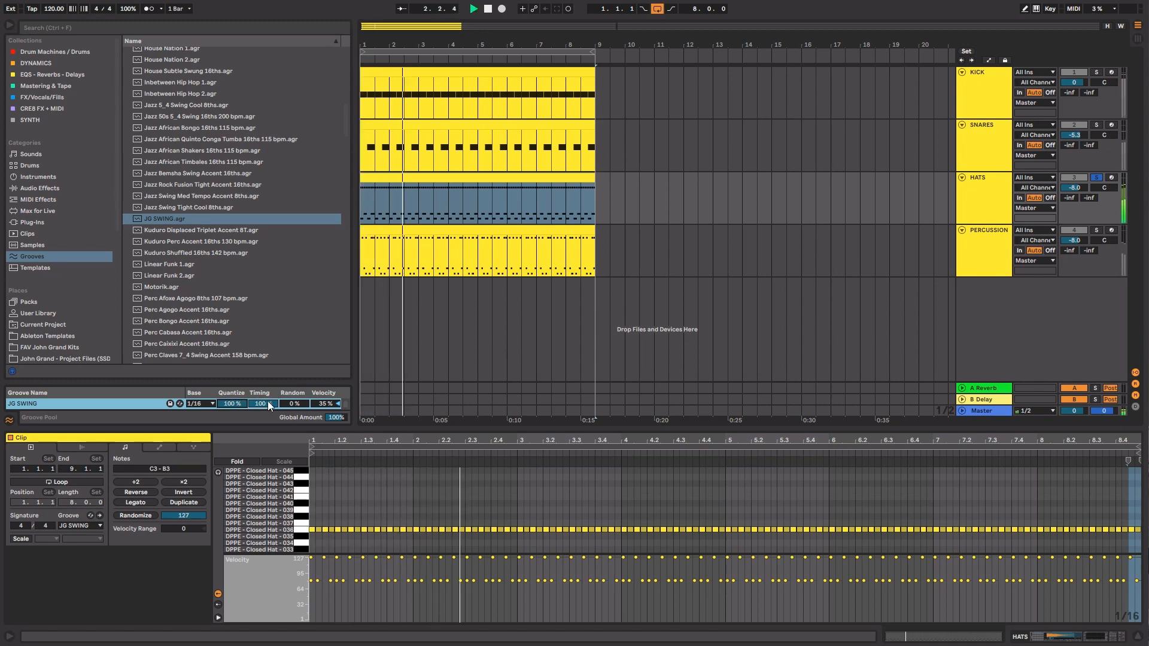
left_click_drag(268, 406, 269, 465)
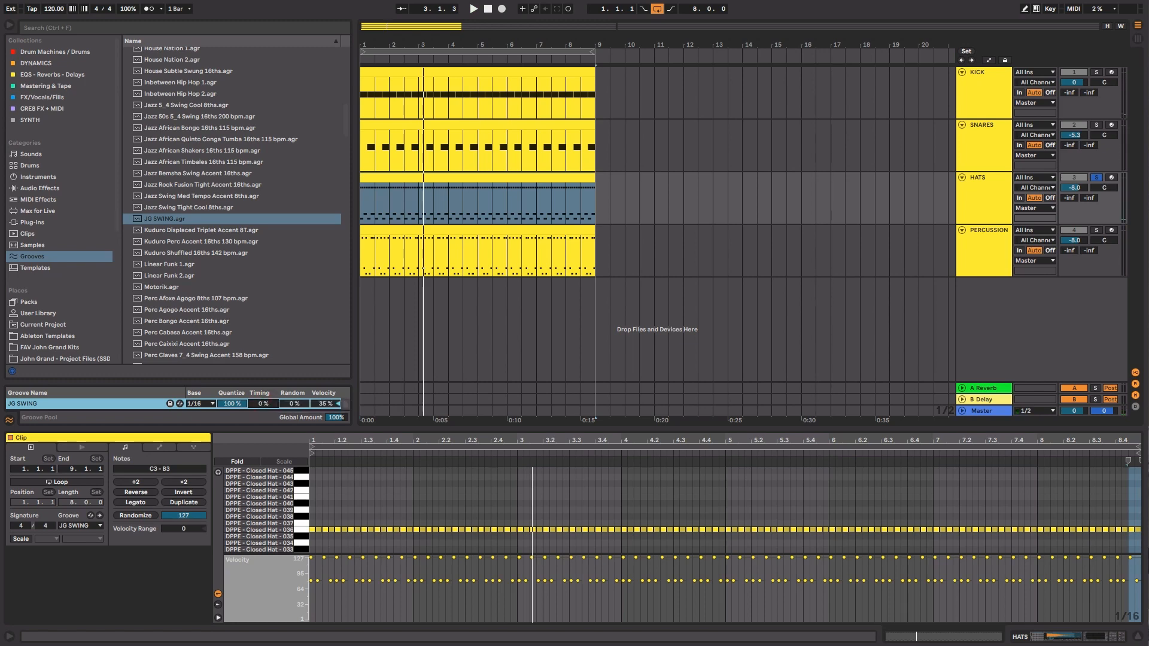
key("space")
left_click_drag(263, 403, 263, 344)
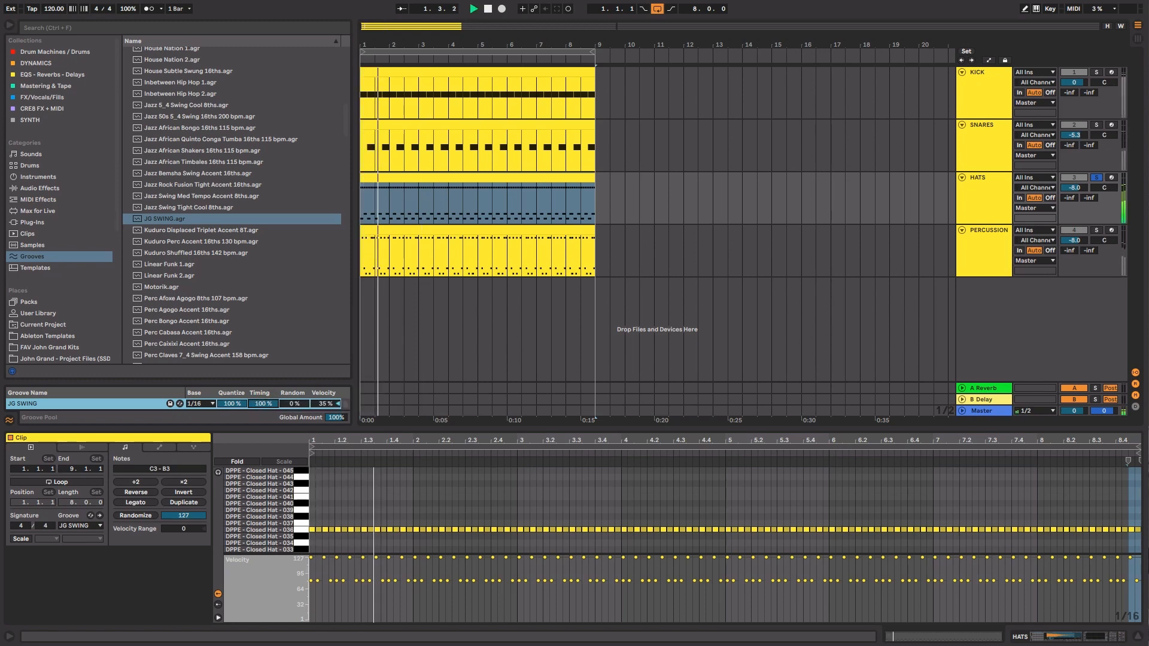
left_click(1096, 177)
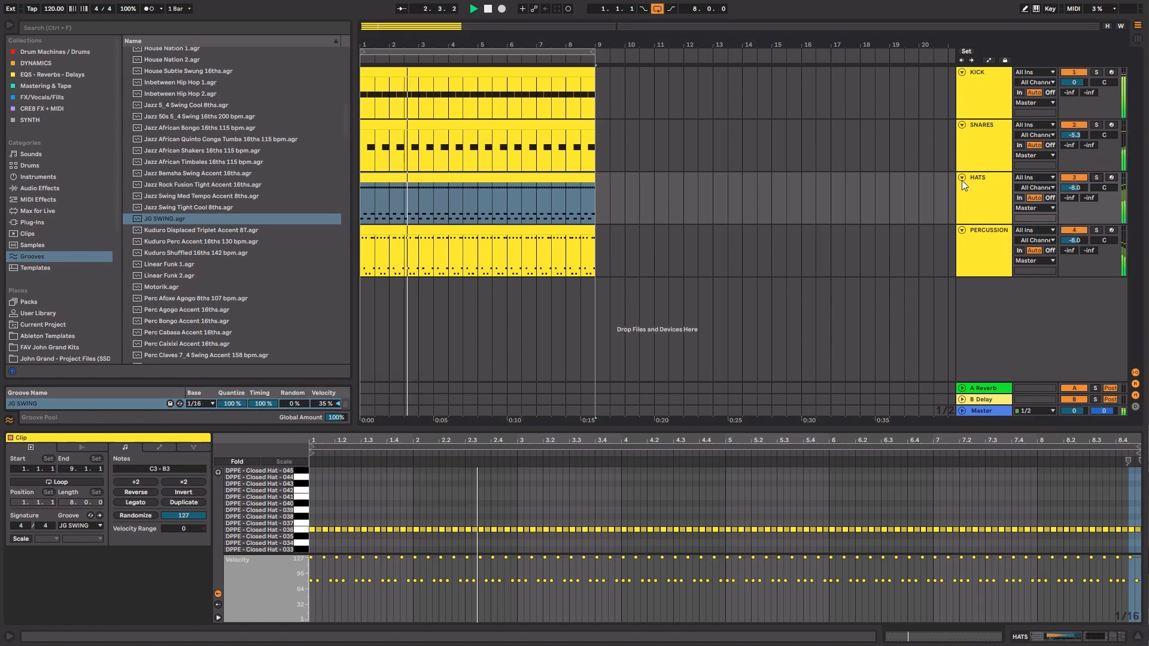
Assign the JG SWING groove to the PERCUSSION clip and play the full beat.
left_click(529, 227)
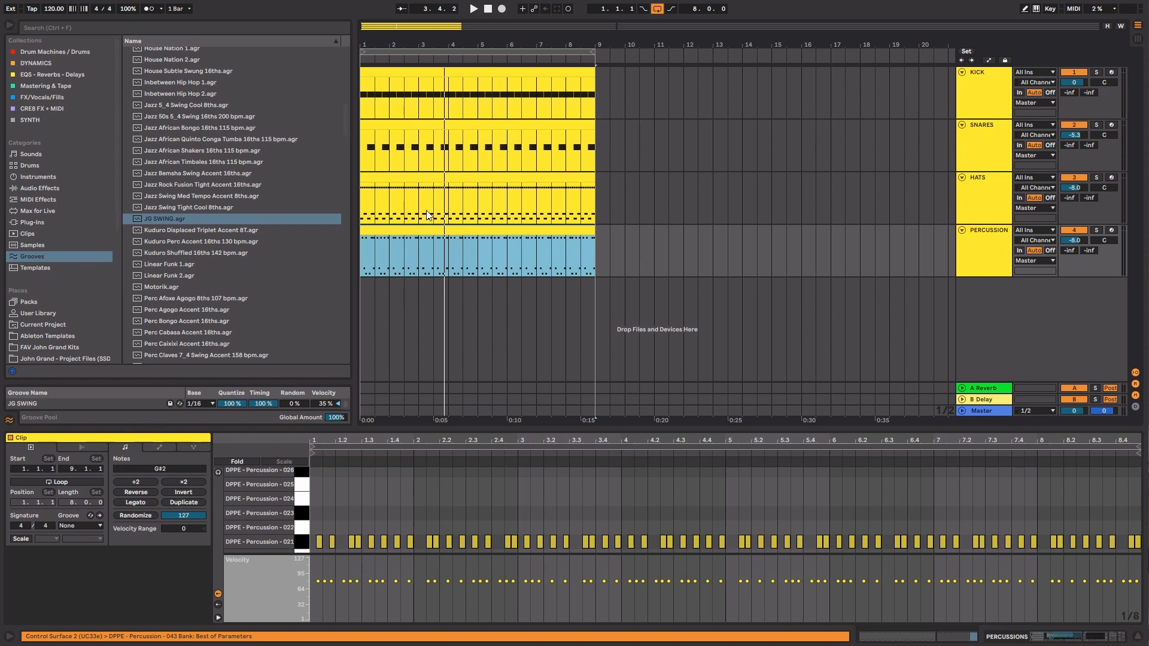
left_click(99, 525)
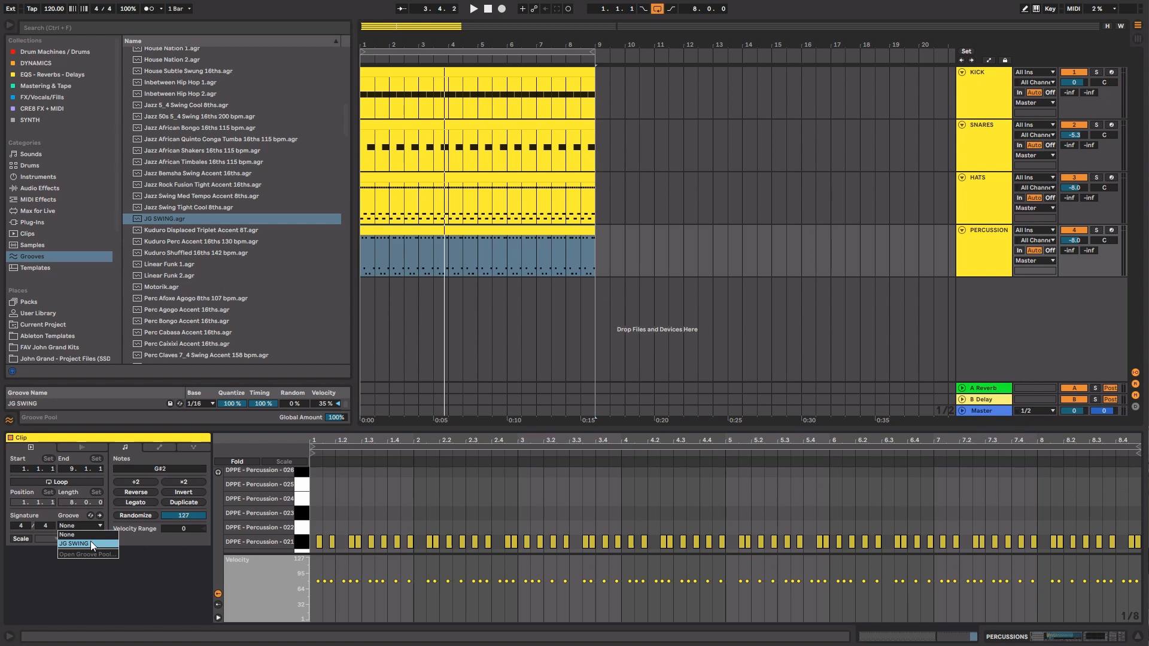
left_click(91, 543)
key("space")
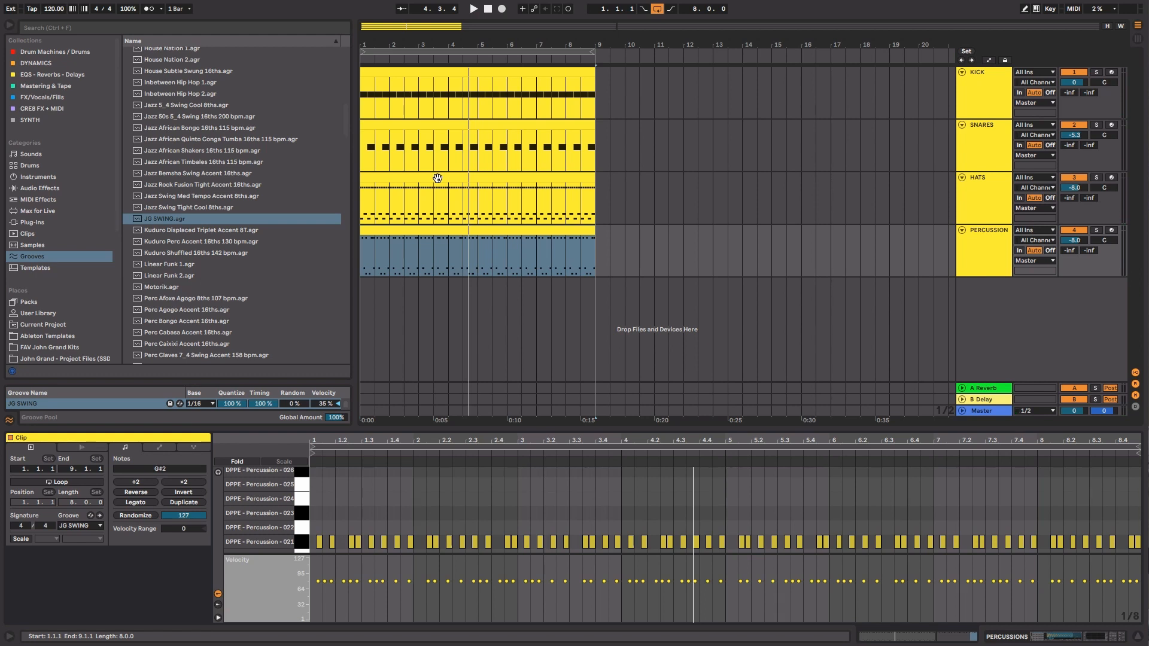
Set the groove to None on both the PERCUSSION and HATS clips to hear the beat without swing.
left_click(81, 525)
left_click(75, 535)
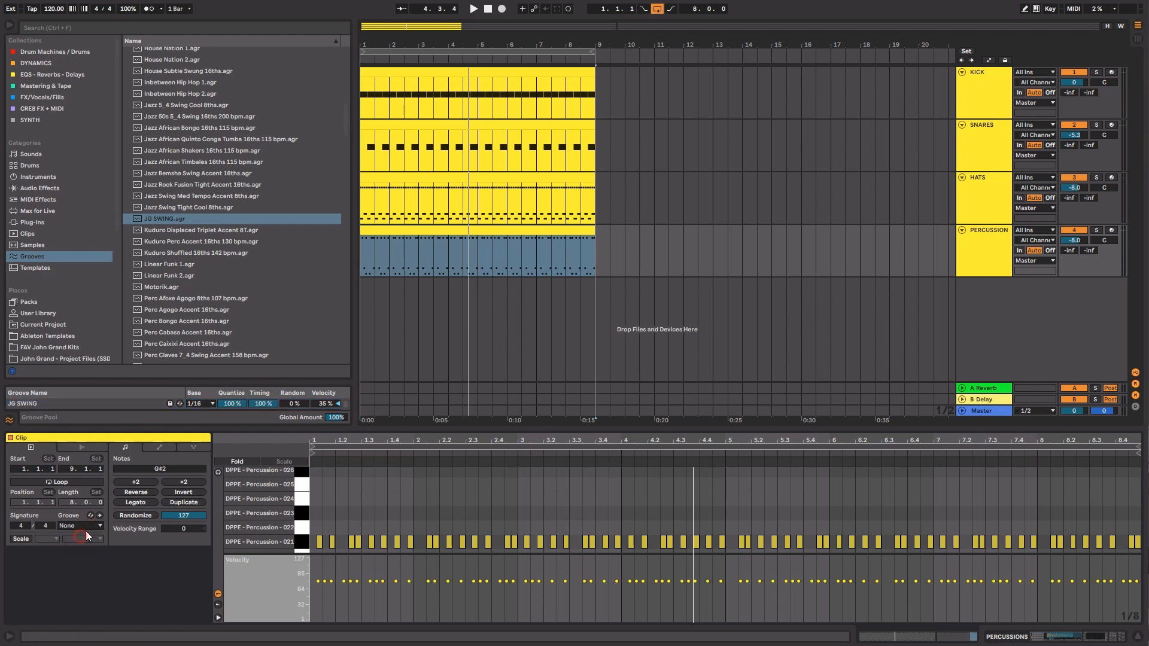
left_click(435, 189)
left_click(83, 528)
left_click(84, 536)
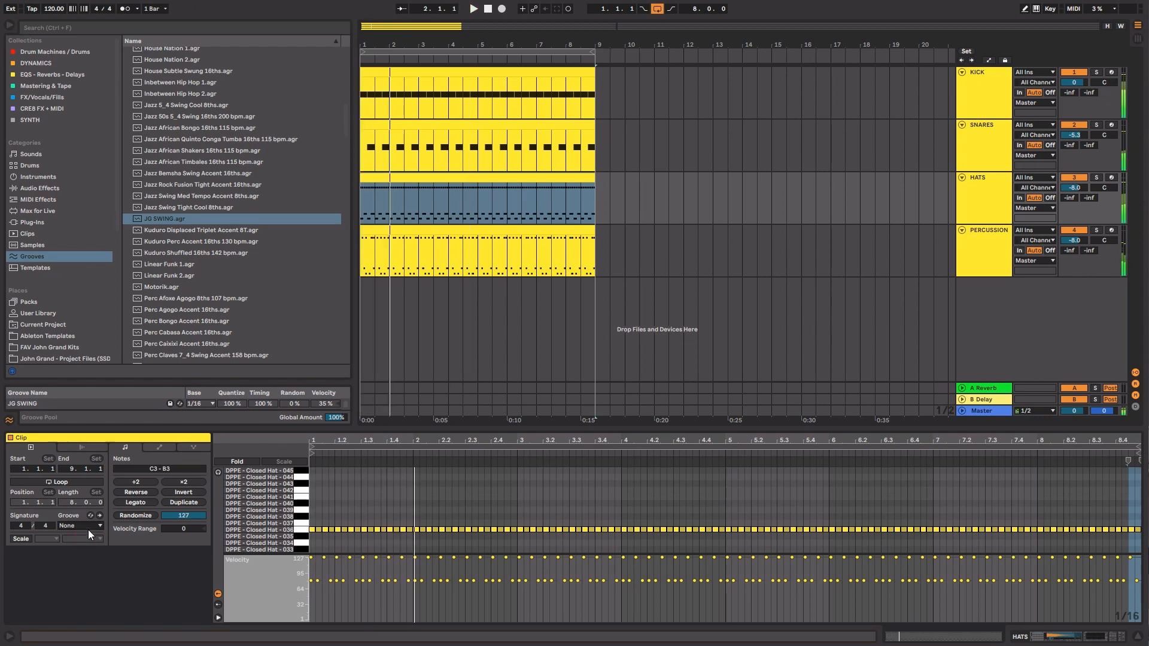
Reassign the JG SWING groove to the HATS and PERCUSSION clips and play the beat again.
left_click(93, 529)
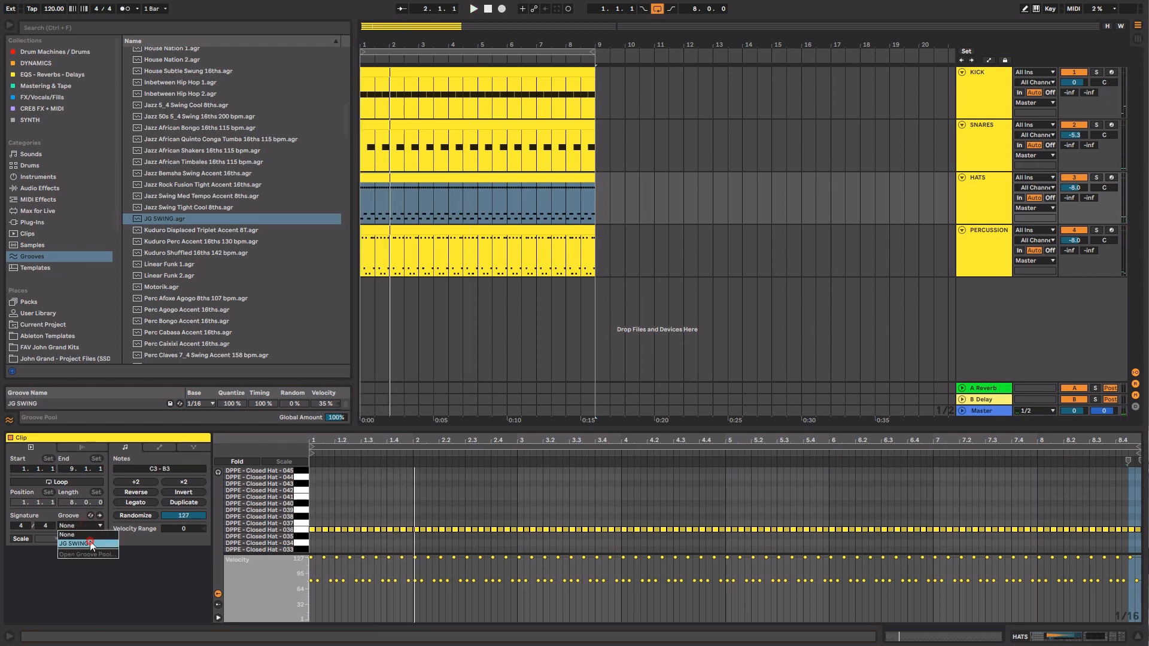
left_click(414, 230)
left_click(83, 529)
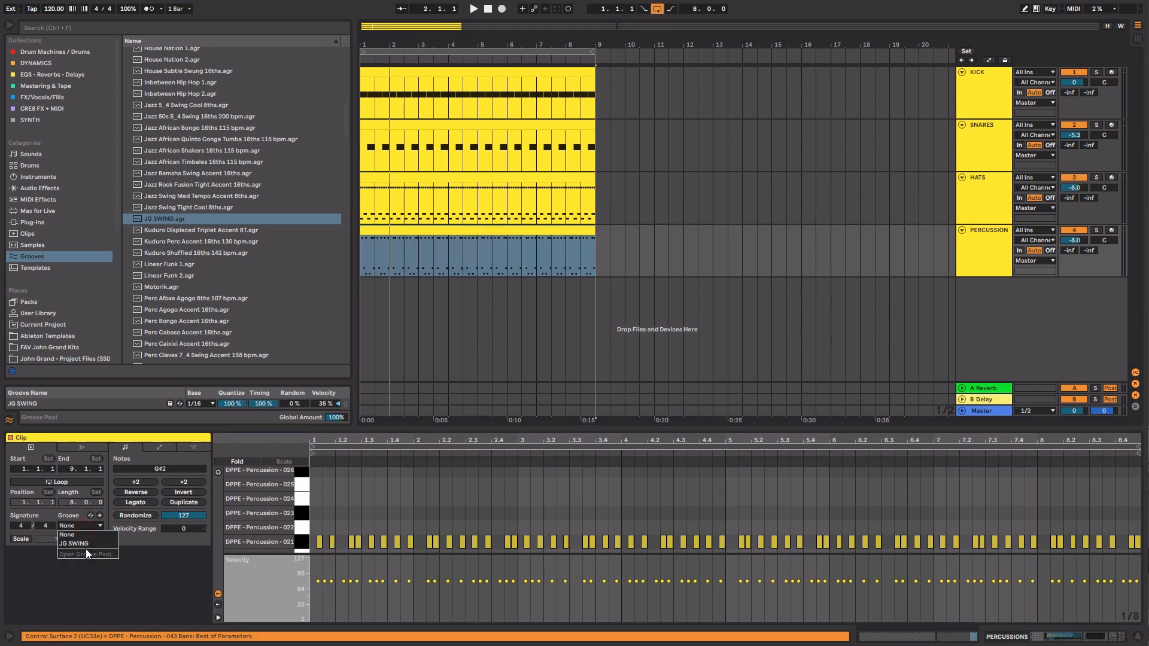
left_click(82, 543)
key("space")
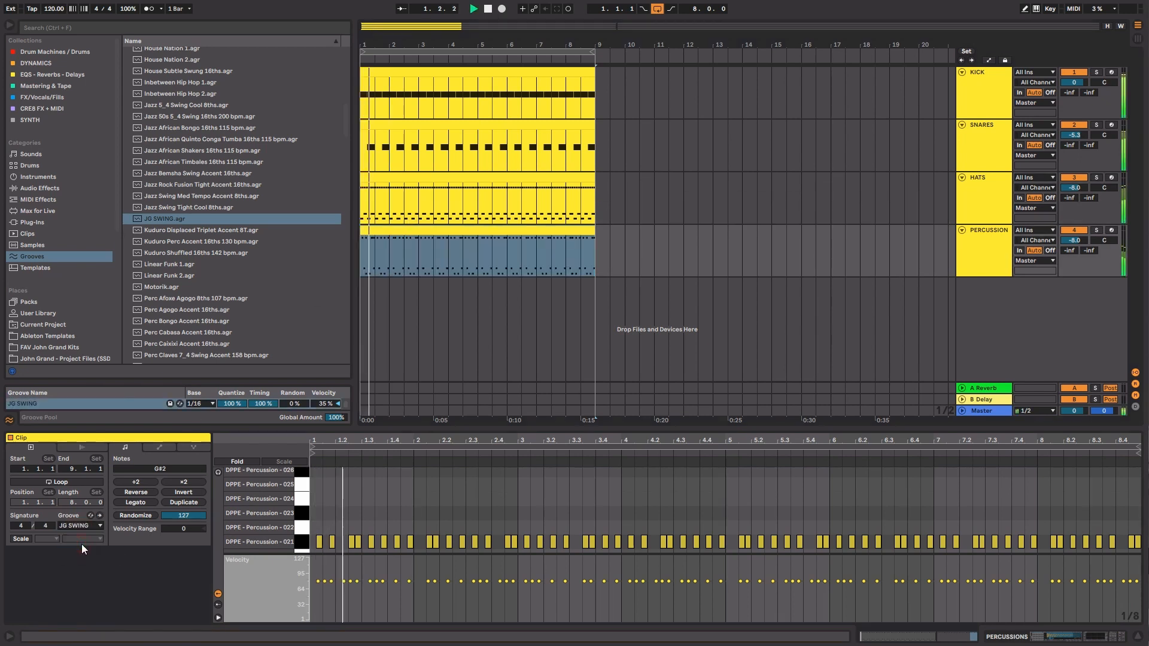
Audition JG SWING with Timing at 50% while checking the HATS and PERCUSSION clips, and return Timing to 100%.
left_click(257, 404)
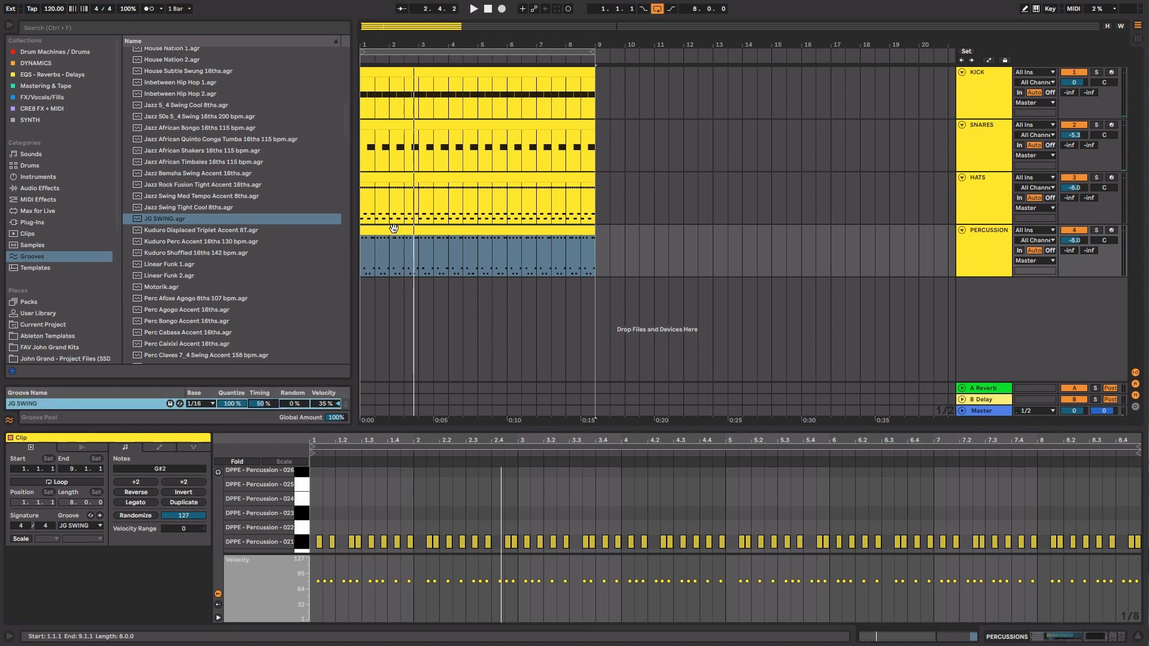
left_click(406, 180)
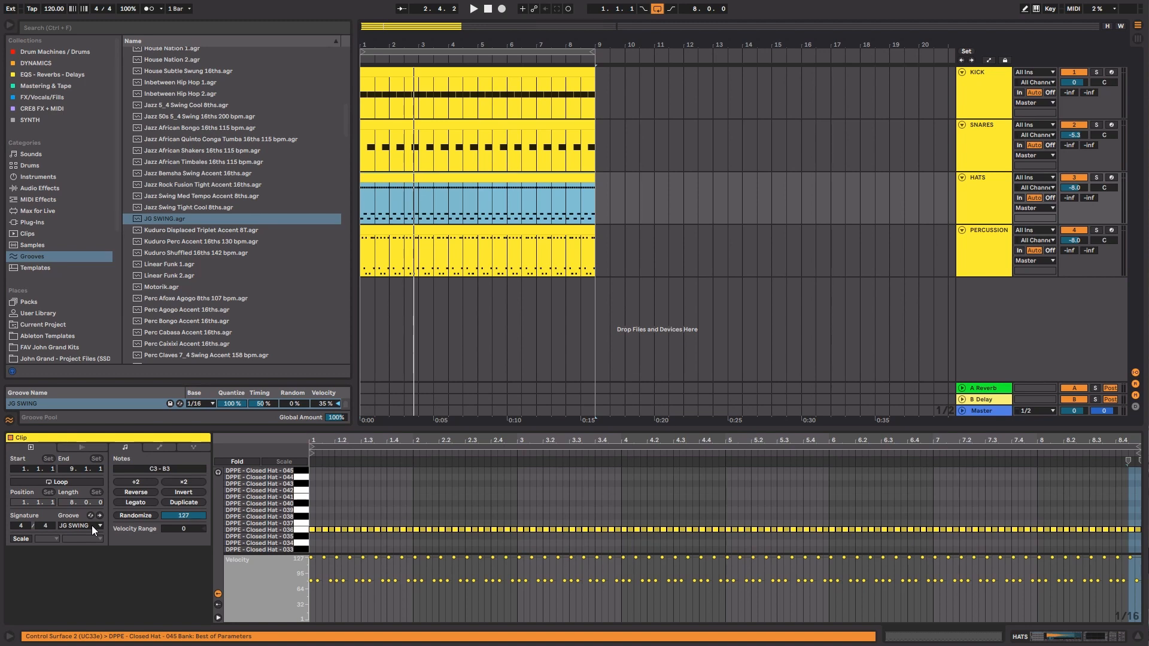
key("space")
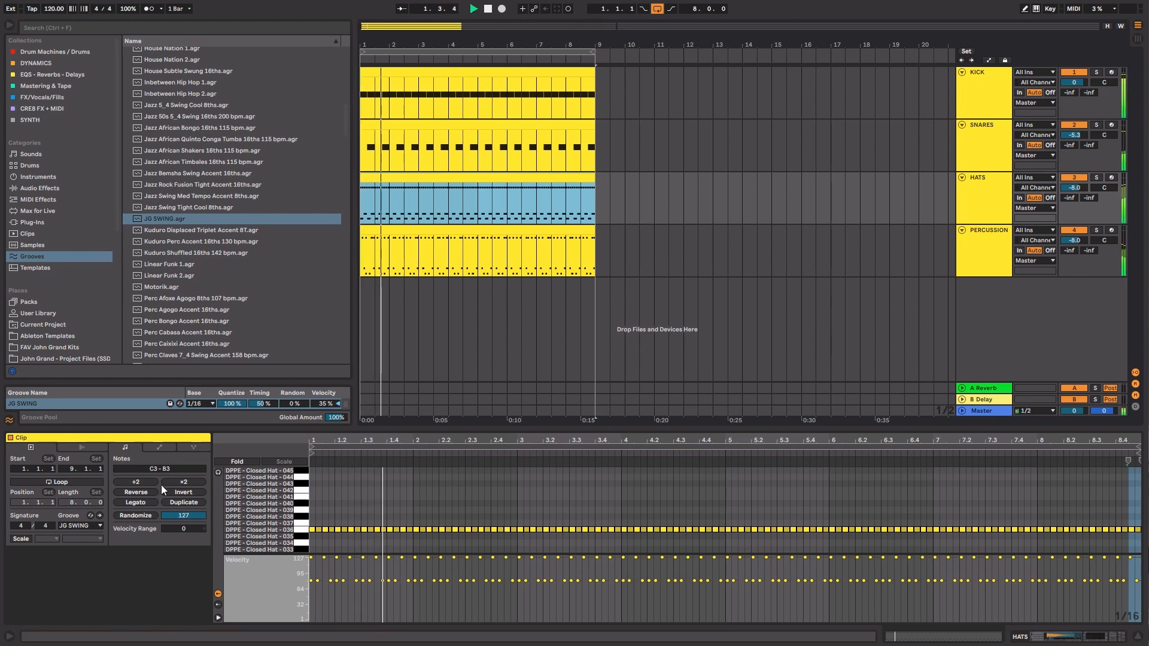
left_click(402, 238)
left_click(419, 176)
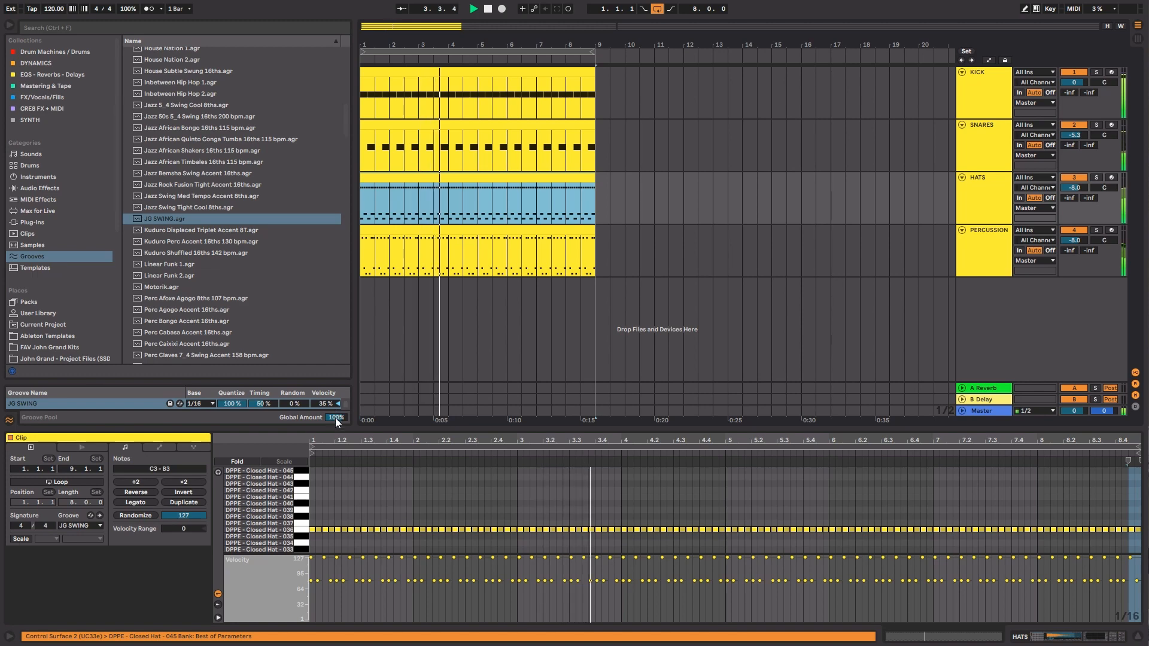
left_click_drag(271, 405, 272, 372)
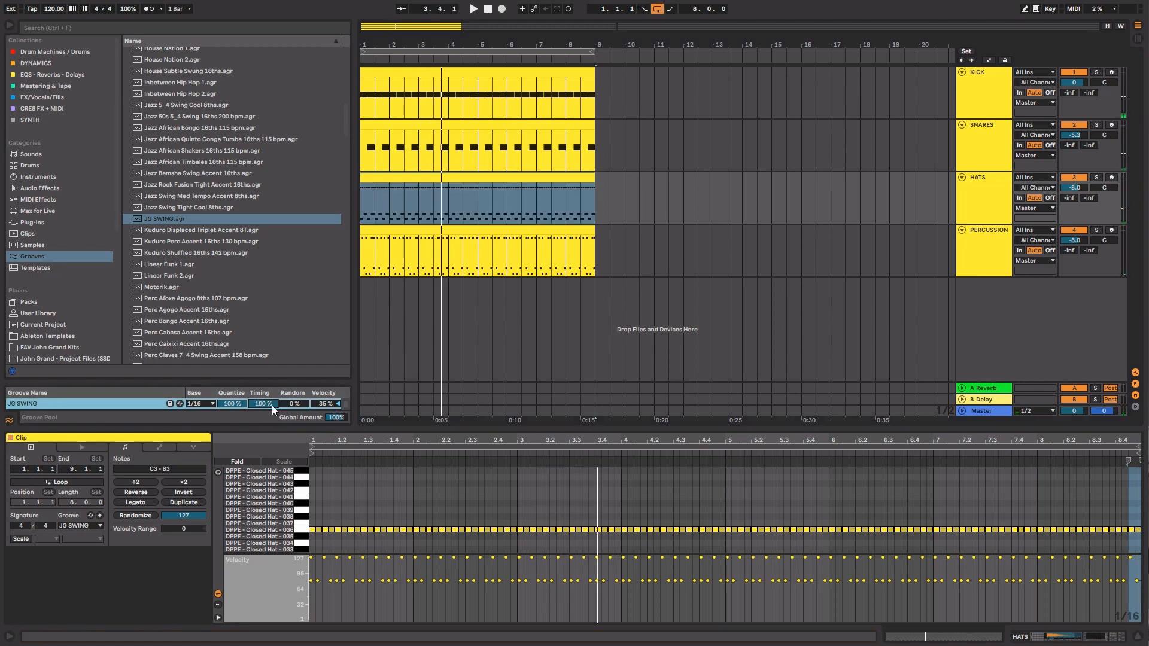
Play the beat with the groove pool's Global Amount at 0% and bring it back up to 100%.
key("space")
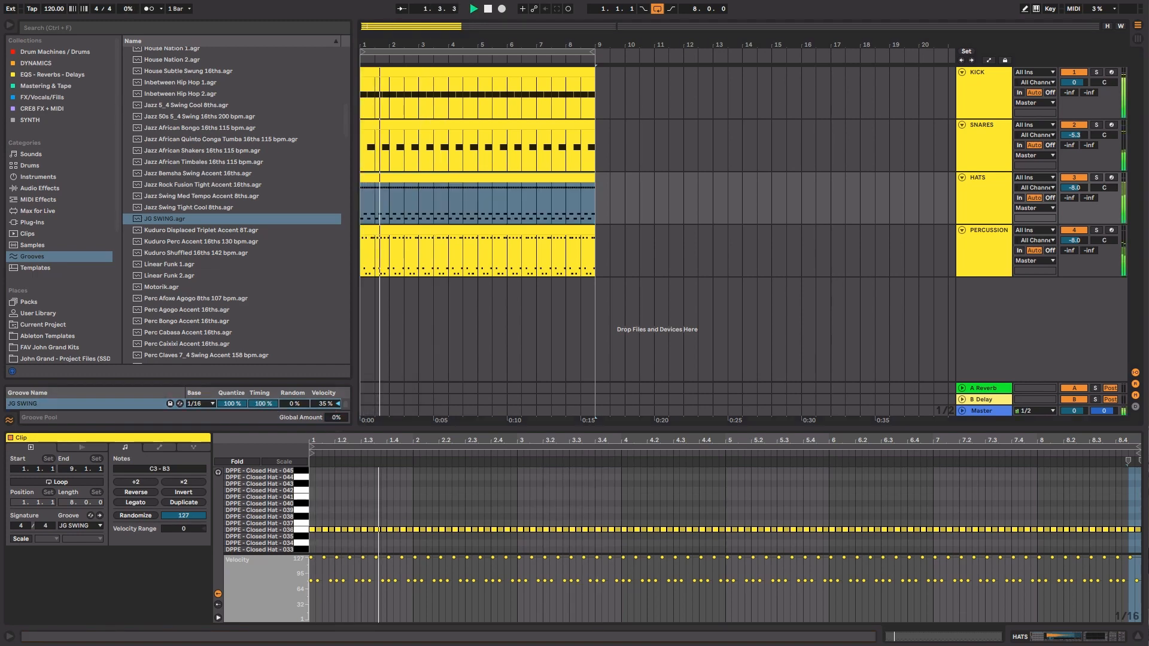
left_click_drag(335, 417, 336, 344)
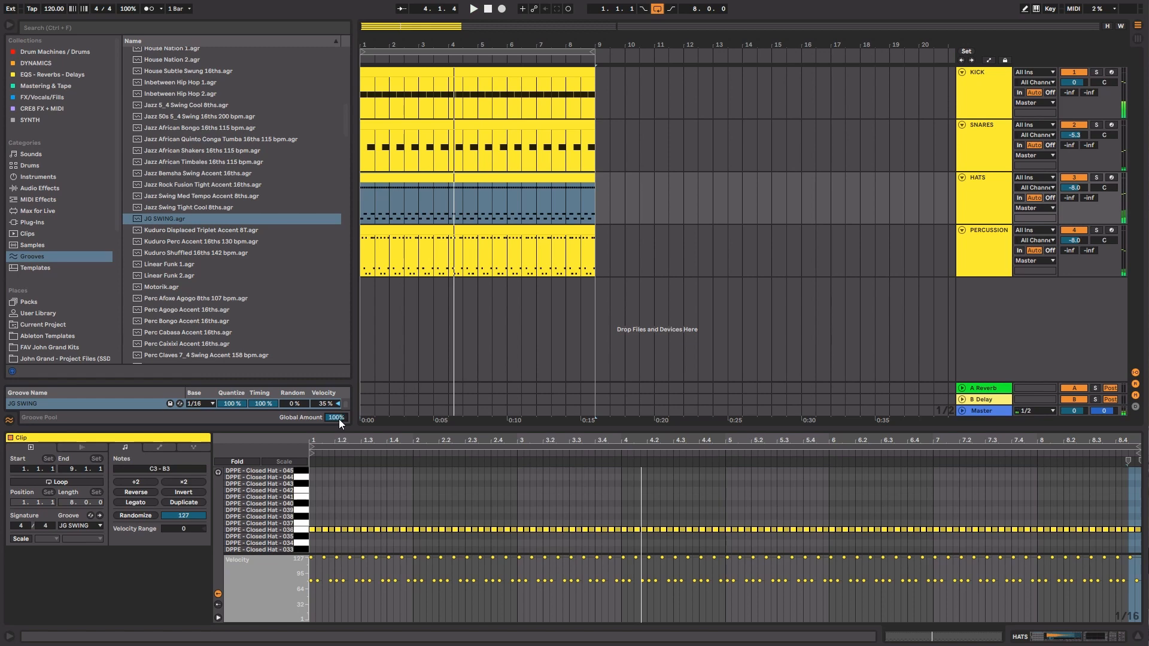
key("Delete")
Show the groove pool's Global Amount automation in a new lane on the Master track.
right_click(339, 419)
left_click(359, 425)
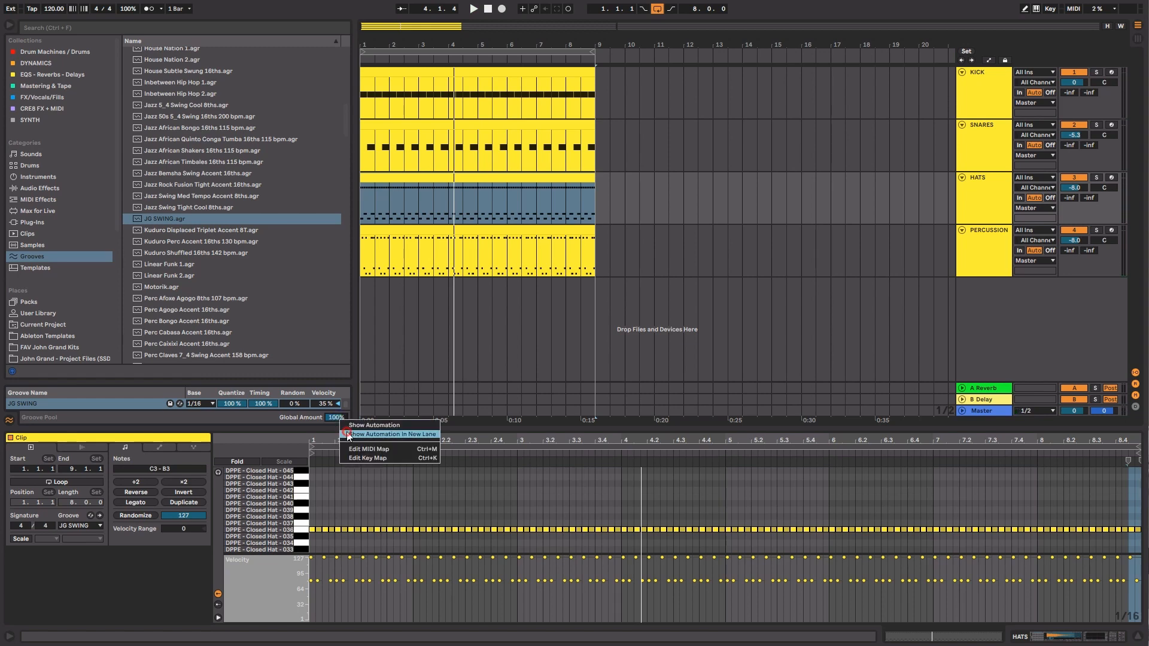
scroll(567, 337, "down", 1)
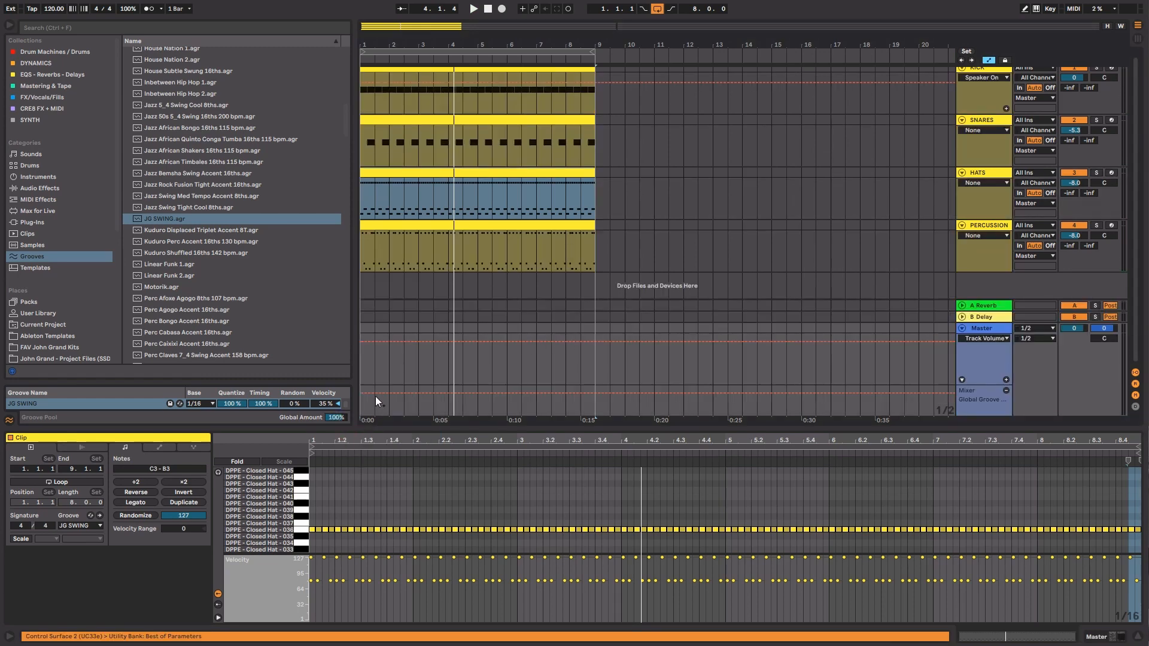
Ramp the Global Groove Amount automation from 0% at bar 1 to 100% around bar 4, play it, and stretch the ramp's end to bar 9.
left_click_drag(594, 394, 365, 391)
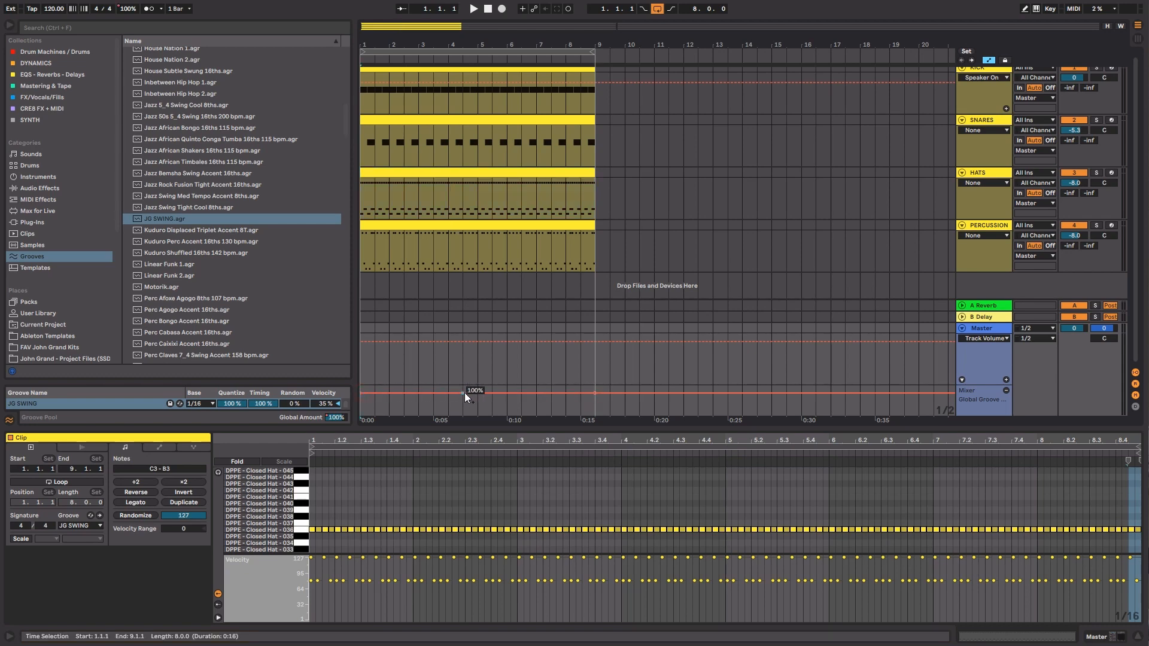
left_click(362, 392)
left_click_drag(361, 393, 362, 412)
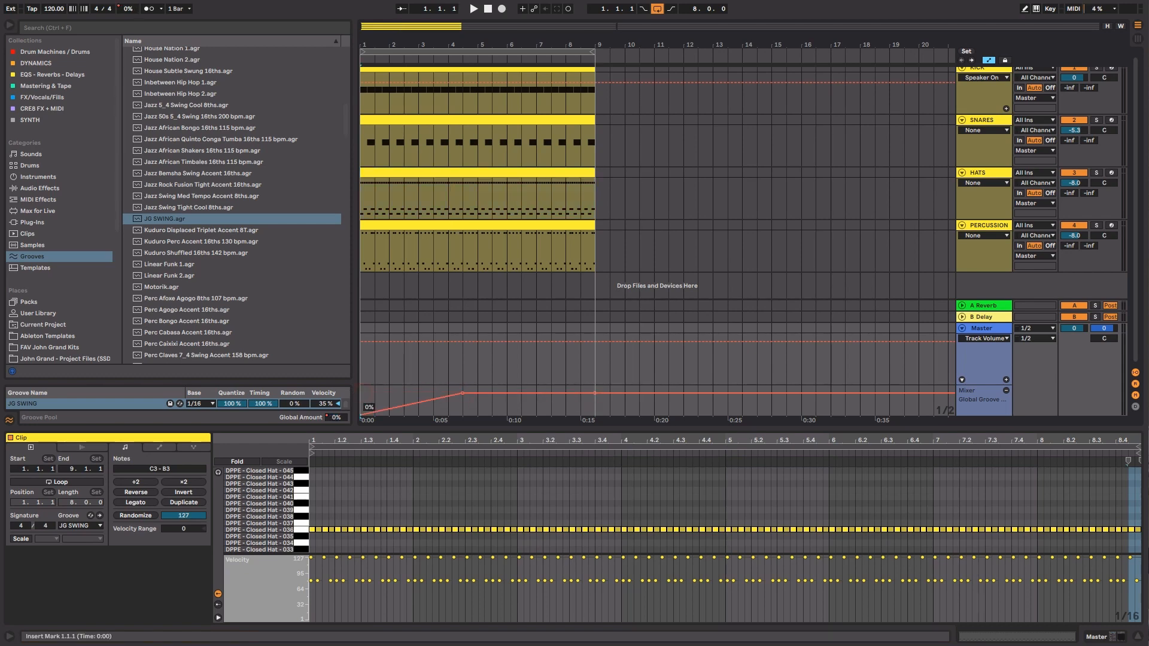
key("space")
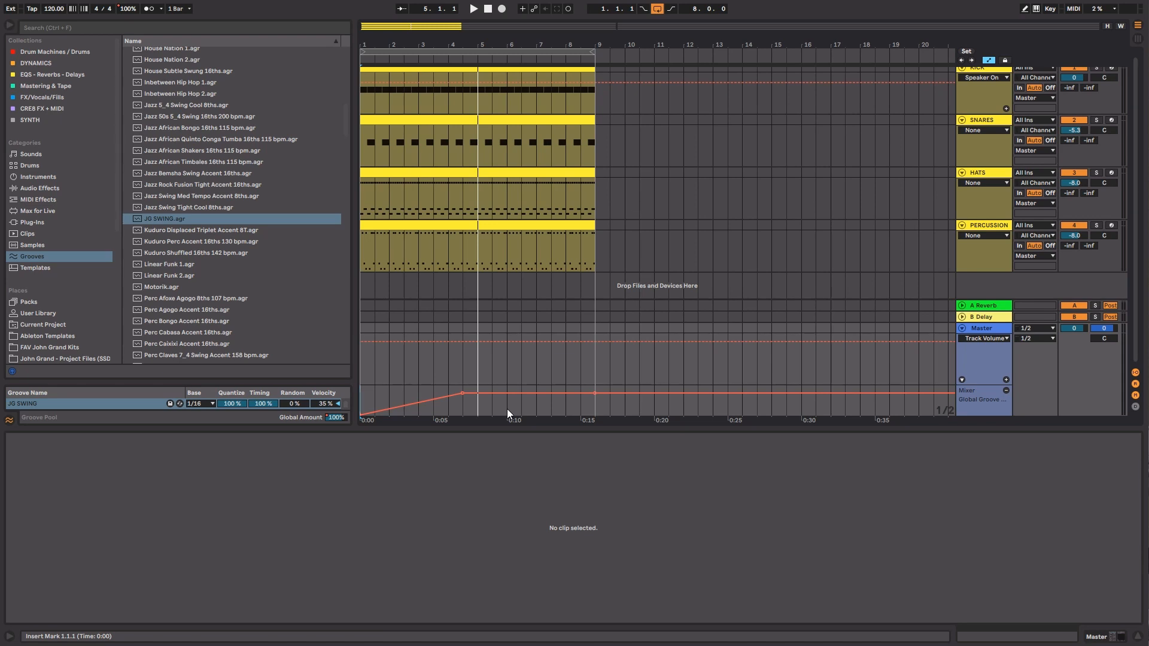
mouse_move(465, 395)
left_click_drag(463, 393, 594, 393)
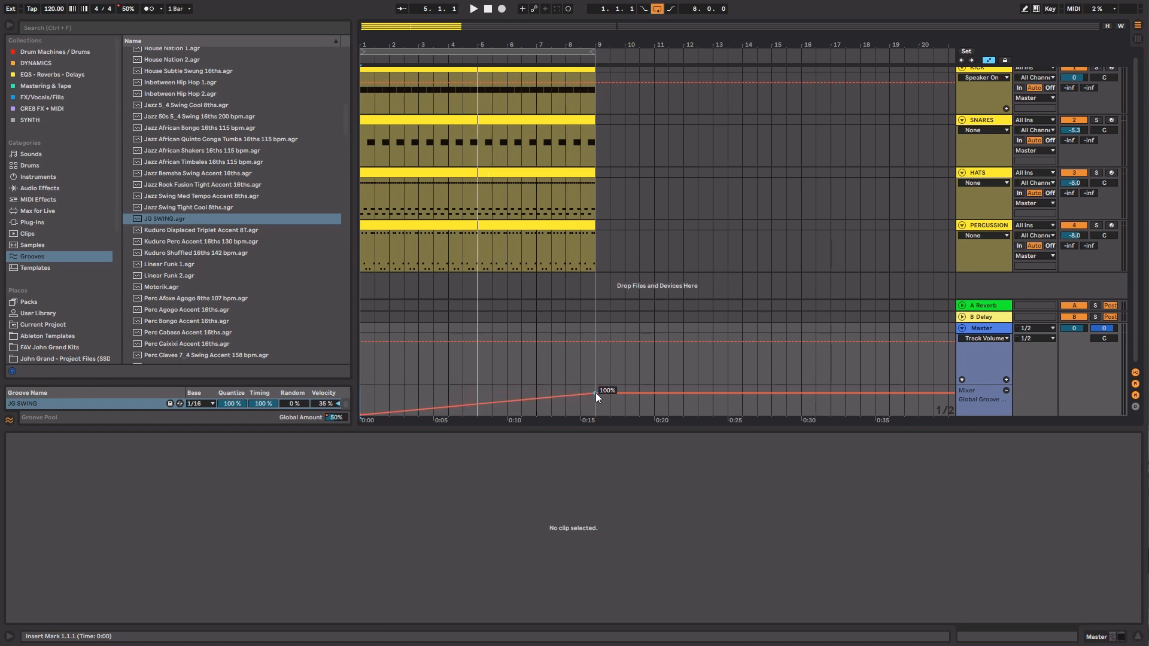
Duplicate the kick, snare, hat and percussion clips once each so the beat runs from bar 1 to bar 17.
left_click(362, 393)
left_click_drag(446, 46, 446, 27)
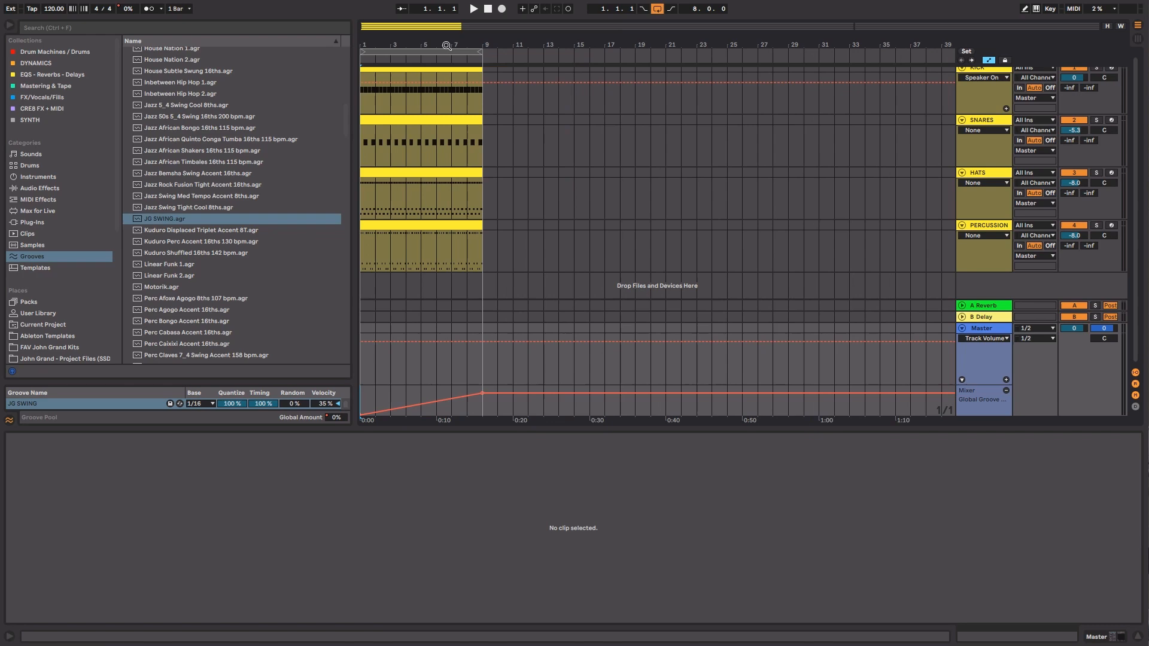
left_click(476, 70)
key("ctrl+d")
left_click(463, 120)
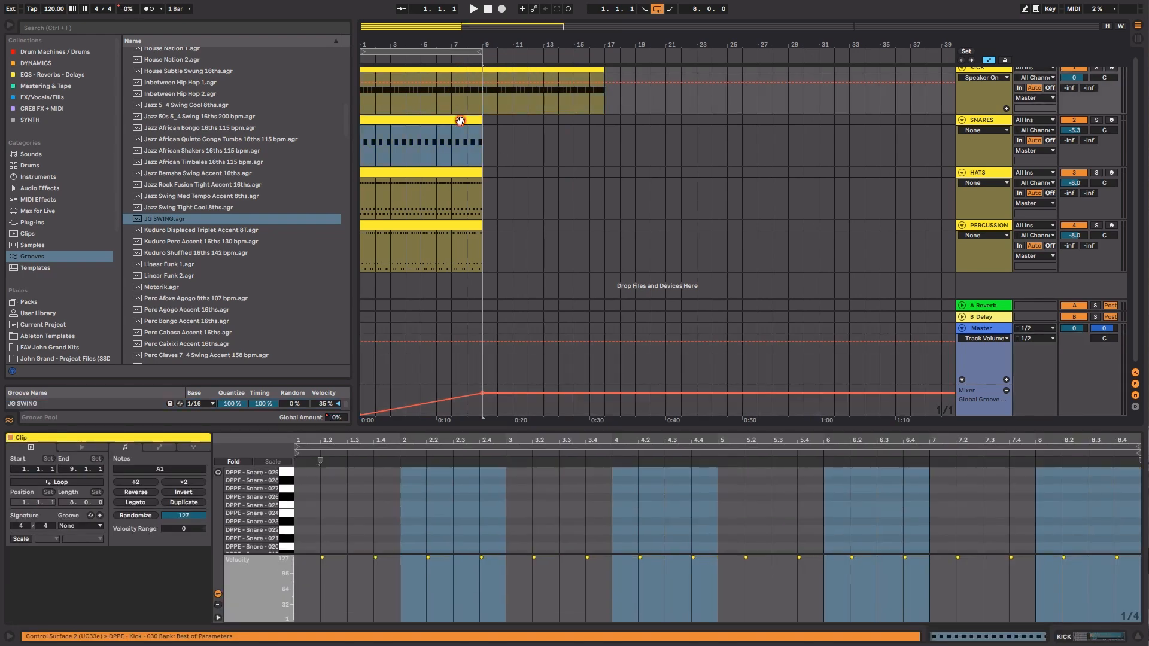
key("ctrl+d")
left_click(462, 173)
key("ctrl+d")
left_click(465, 225)
key("ctrl+d")
Extend the arrangement loop to 16 bars and play it, and shrink the velocity lane of the percussion clips.
left_click_drag(481, 60, 601, 60)
key("space")
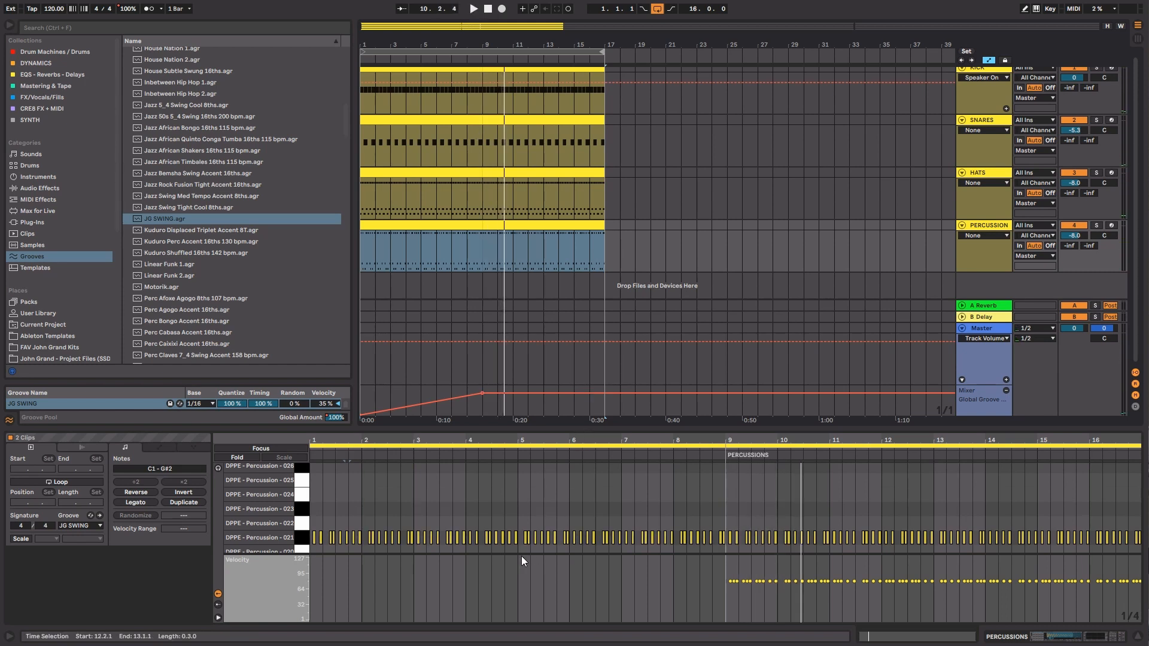
left_click_drag(521, 556, 521, 582)
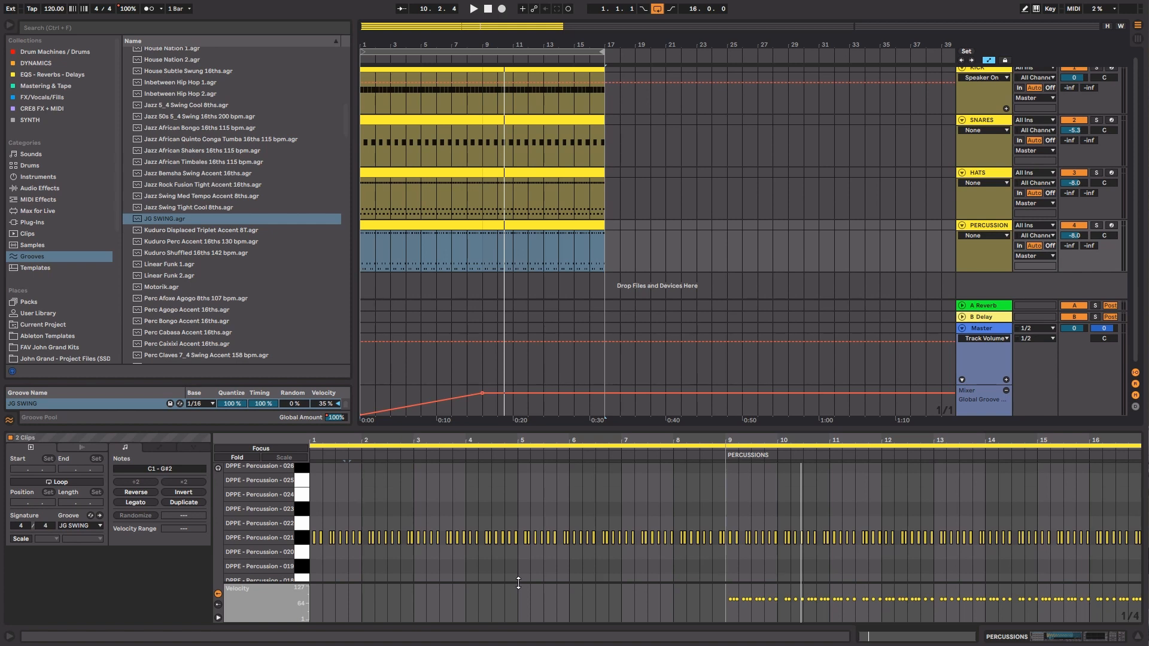
left_click_drag(518, 583, 519, 607)
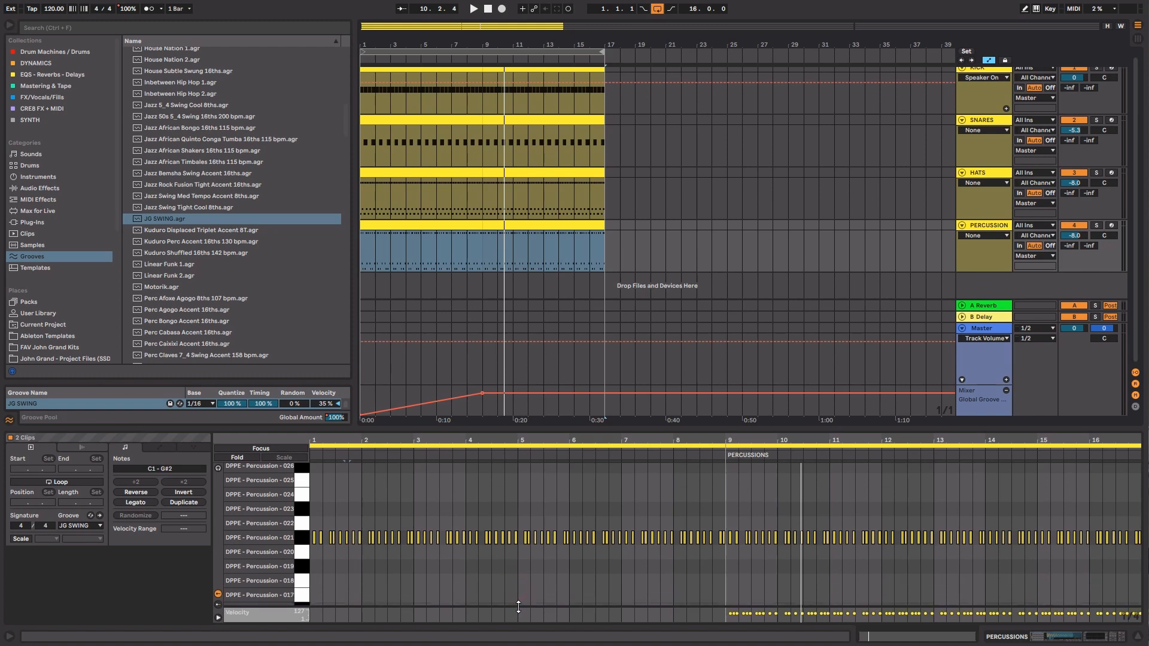
Hide the automation lanes, insert a new audio track below PERCUSSION, and fold the Master track.
key("a")
key("a")
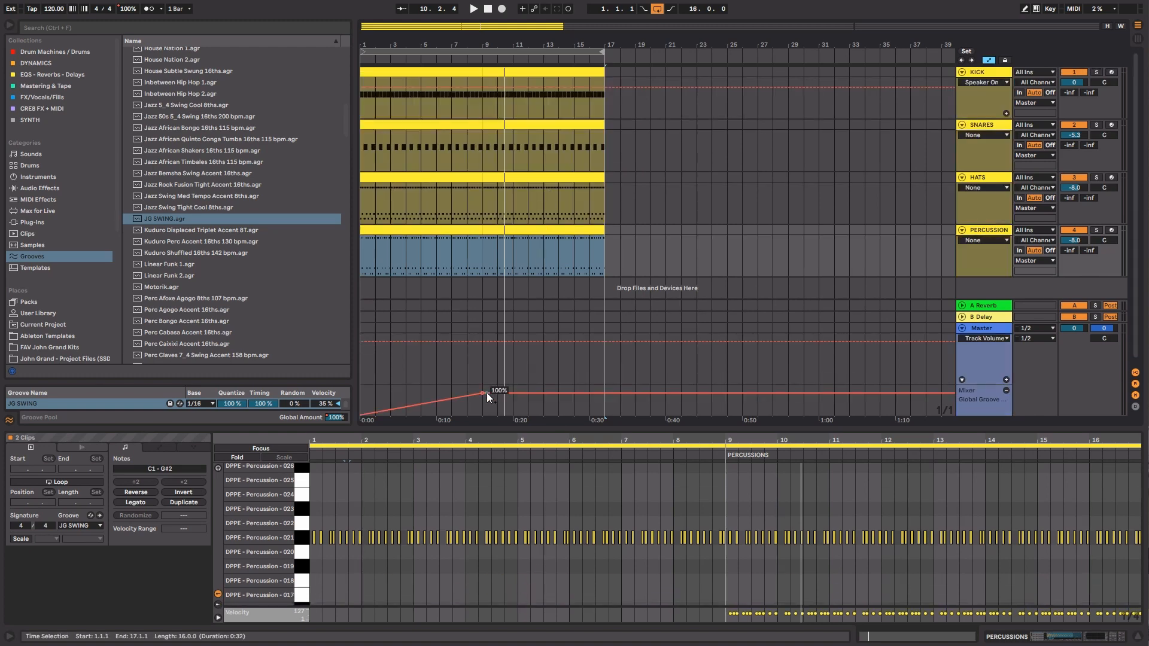
key("a")
key("ctrl+t")
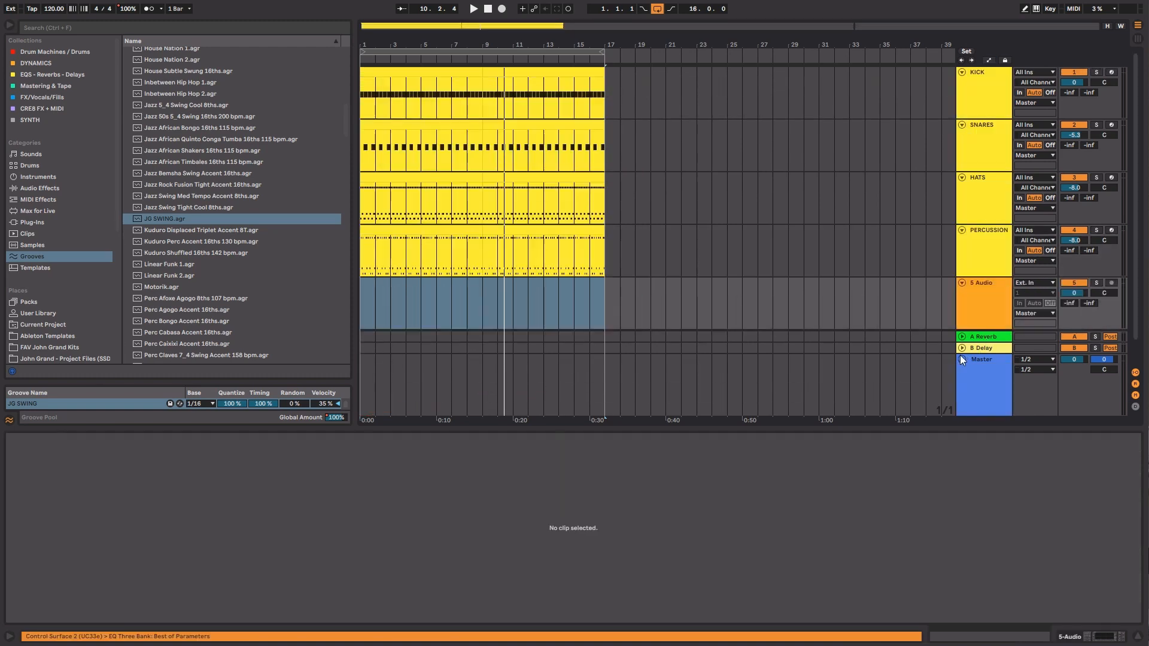
left_click(962, 359)
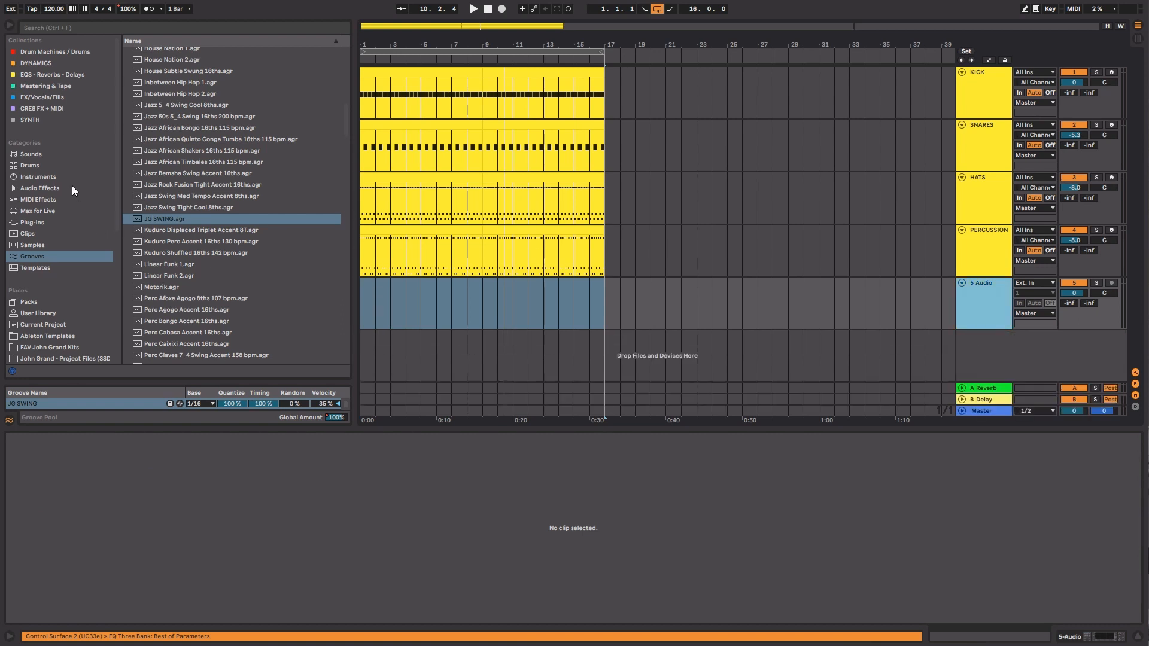
Search the sample library for FOLEY and audition Foley Machine Shop Percussion 06.aif.
left_click(60, 243)
left_click(220, 28)
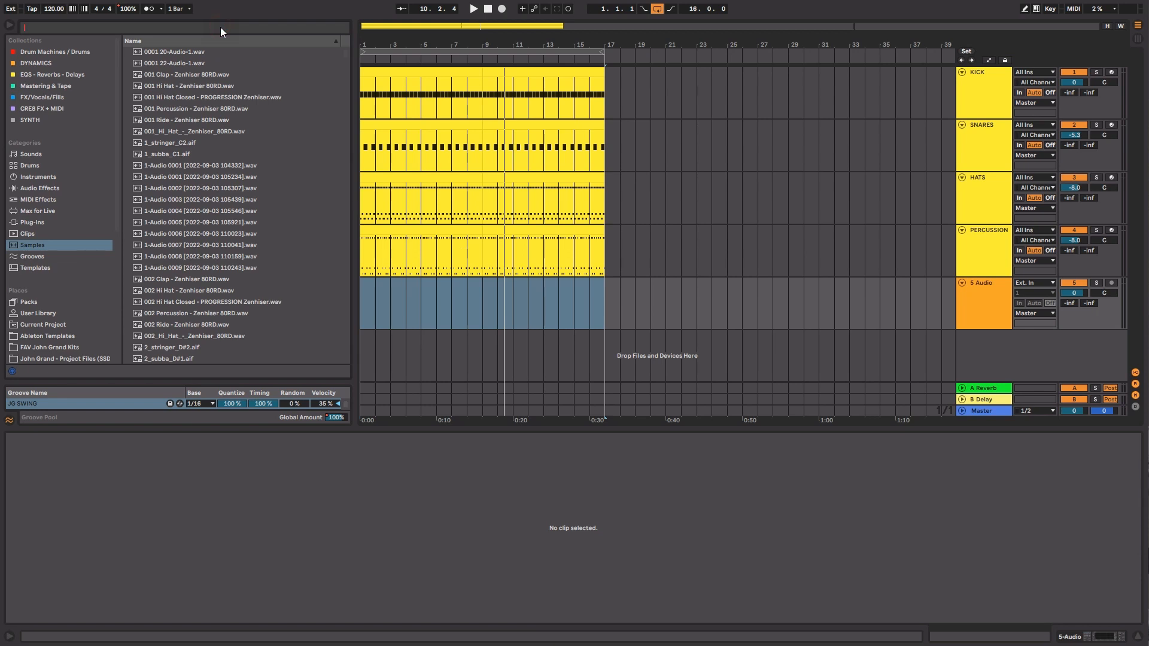
type("FOLEY")
scroll(202, 245, "down", 2)
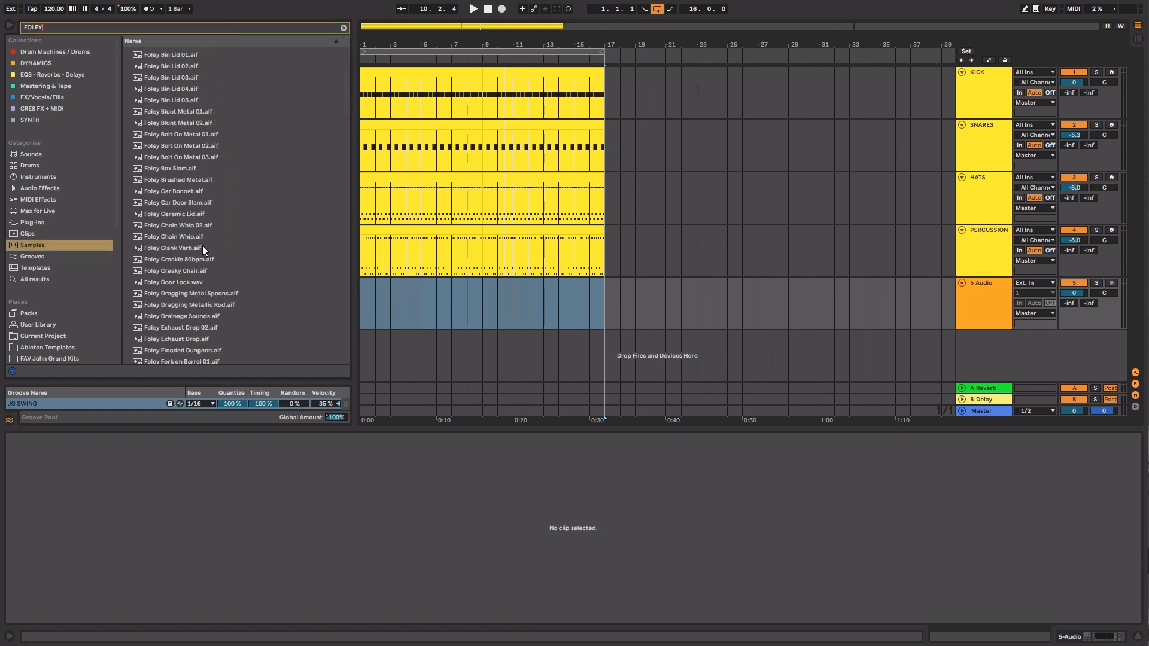
scroll(202, 245, "down", 7)
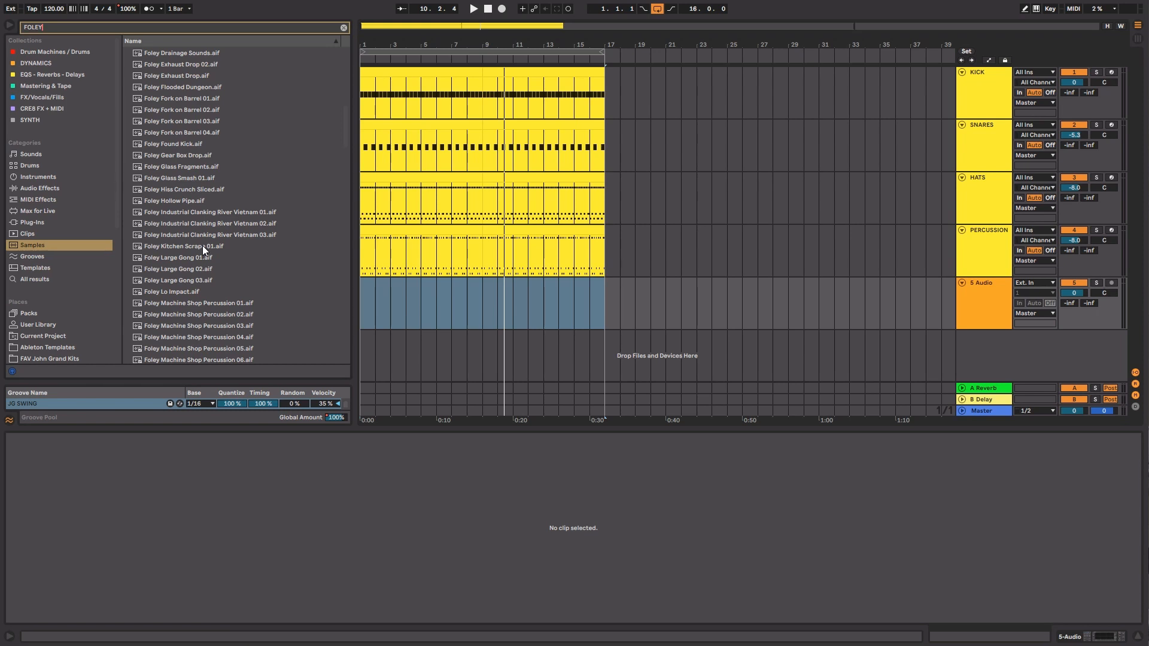
scroll(206, 247, "down", 3)
left_click(207, 243)
scroll(295, 234, "down", 4)
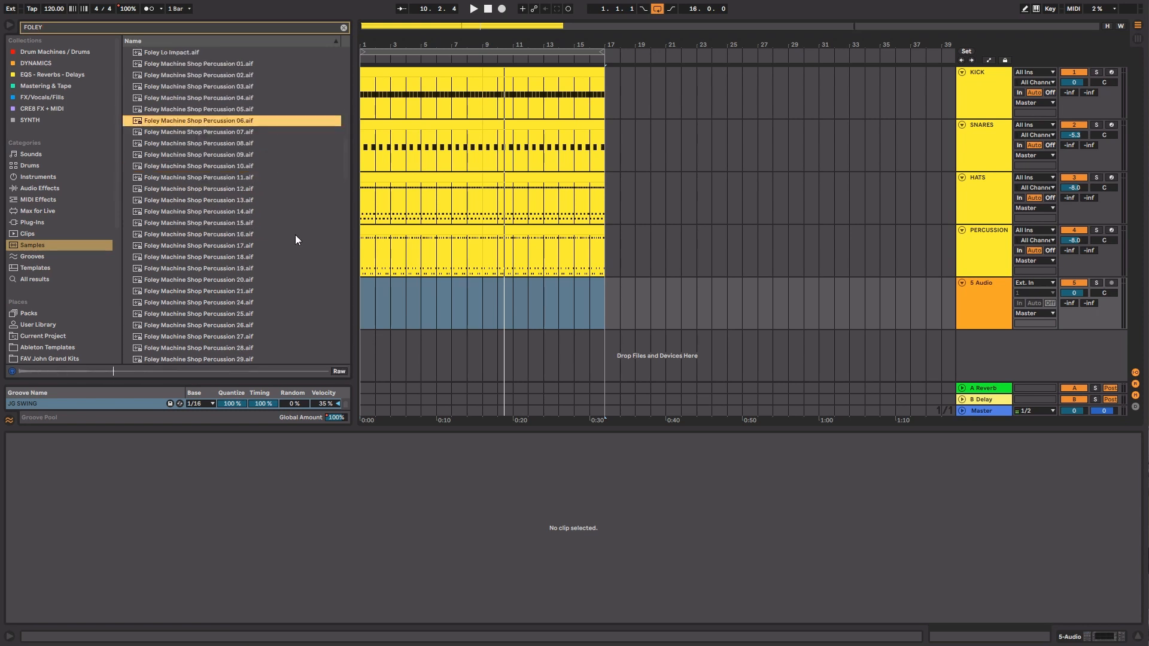
scroll(231, 267, "down", 9)
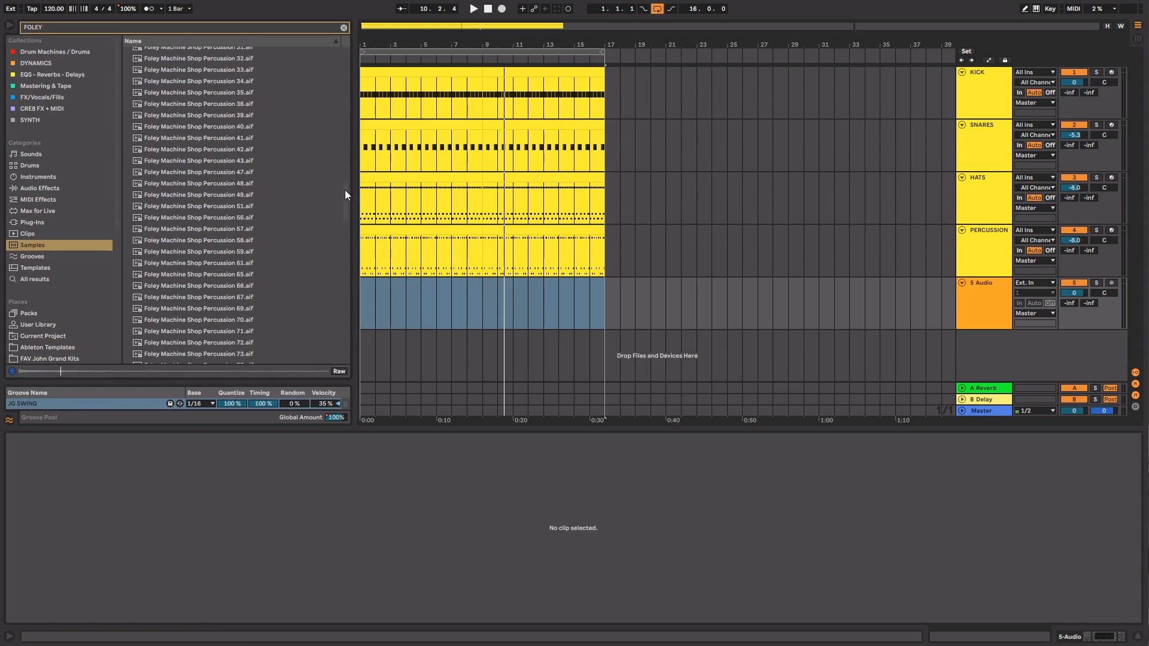
Audition more foley samples, including Foley Oil Barrel 07.aif and Foley Scaffolding Pole 01.aif.
left_click_drag(344, 194, 344, 251)
left_click(243, 249)
left_click(197, 209)
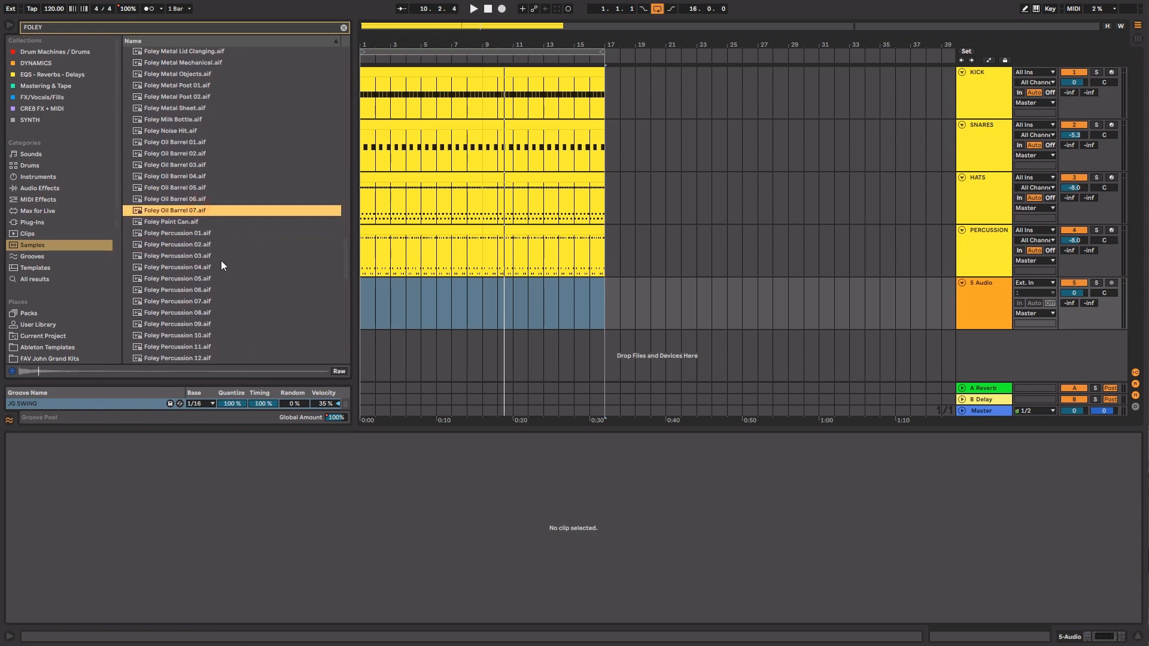
scroll(221, 261, "down", 6)
left_click(213, 267)
left_click(206, 284)
scroll(206, 285, "down", 5)
left_click(206, 285)
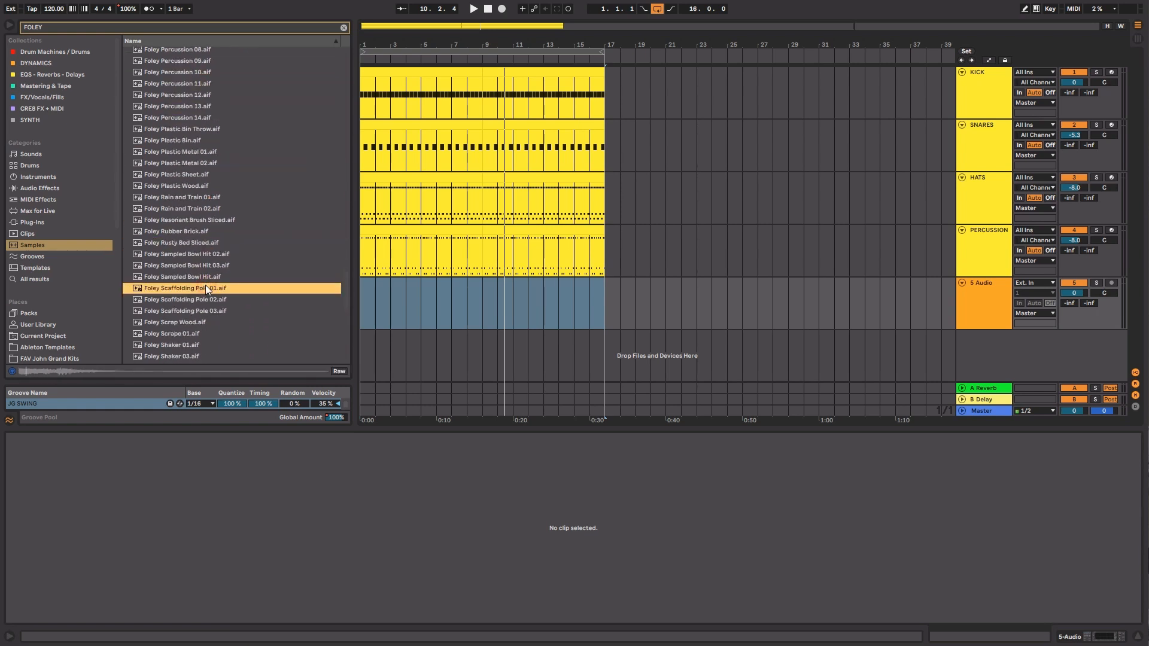
scroll(202, 306, "down", 3)
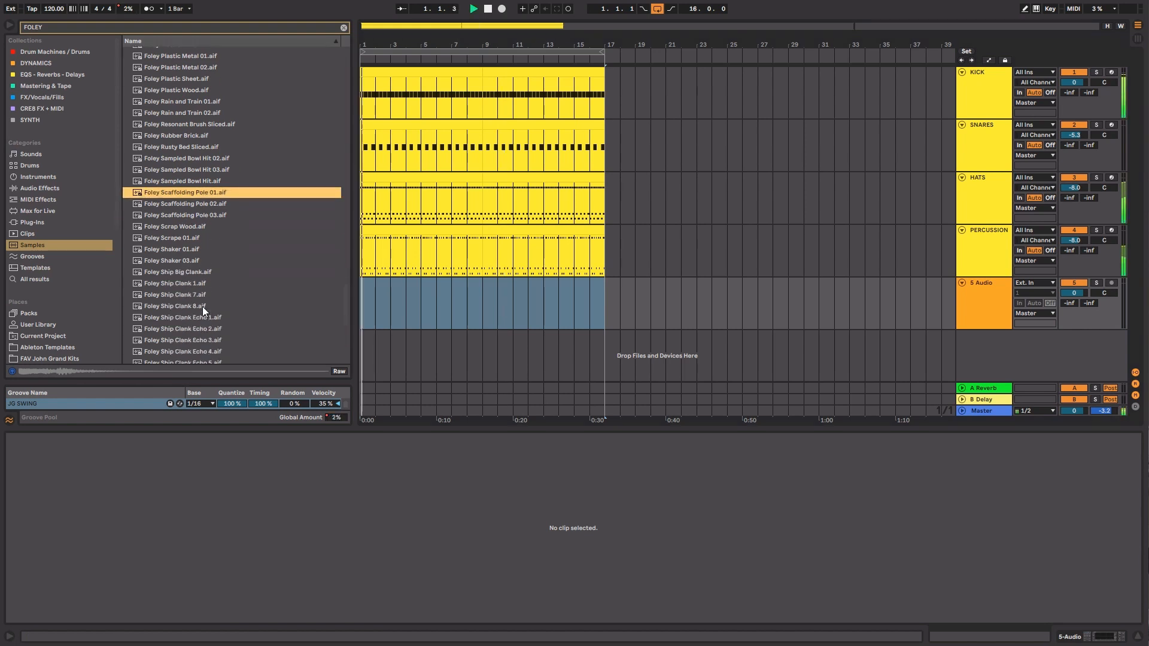
key("space")
Audition the remaining foley samples and place Foley Wooden Metal.aif at bar 1 of the new audio track.
left_click(202, 305)
scroll(201, 306, "down", 3)
left_click(201, 306)
scroll(202, 306, "down", 3)
left_click(202, 306)
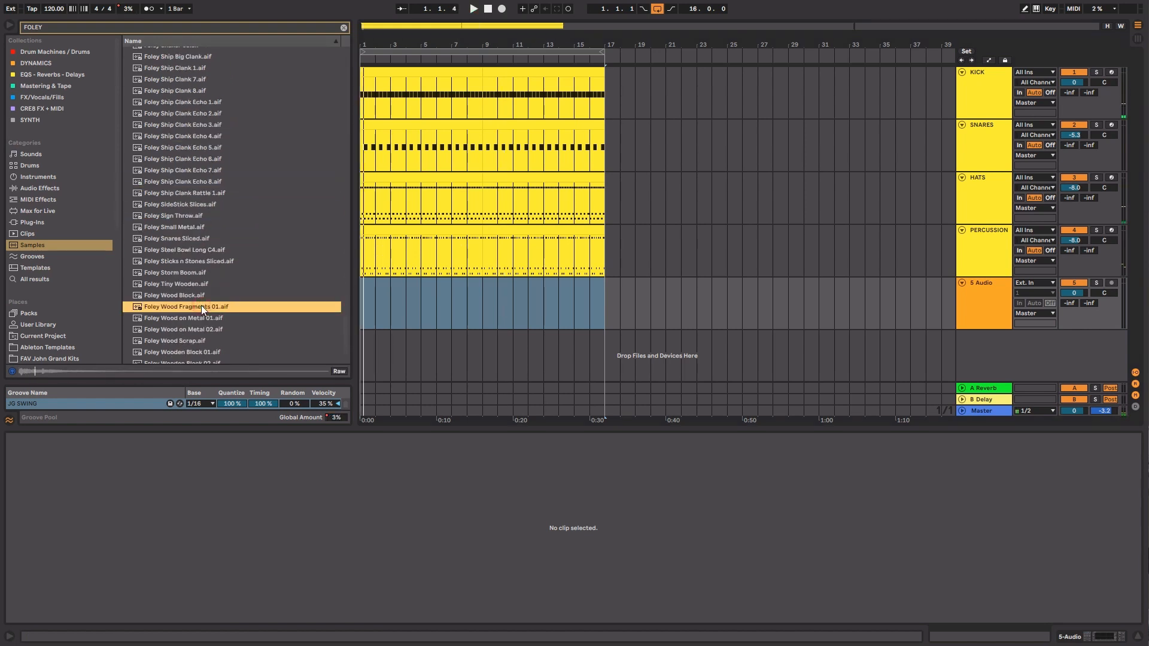
scroll(202, 306, "down", 3)
left_click(202, 307)
left_click(198, 323)
left_click(196, 344)
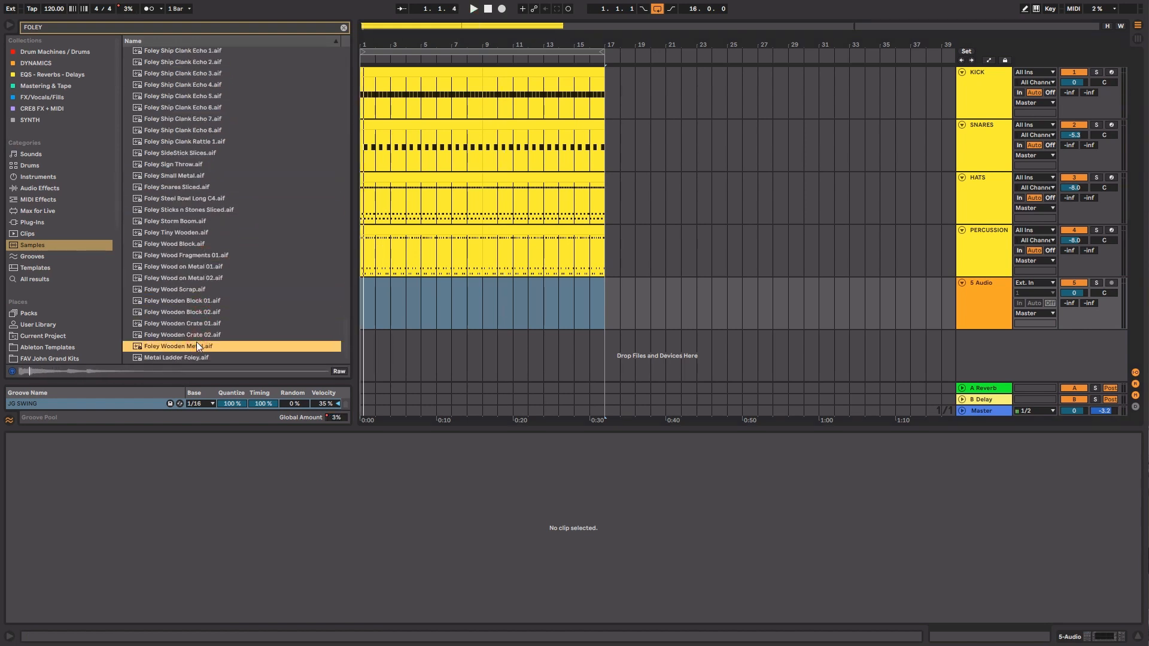
left_click_drag(192, 346, 371, 281)
Split the Foley Wooden Metal clip at 1.3 and reverse its second half.
left_click_drag(371, 45, 392, 155)
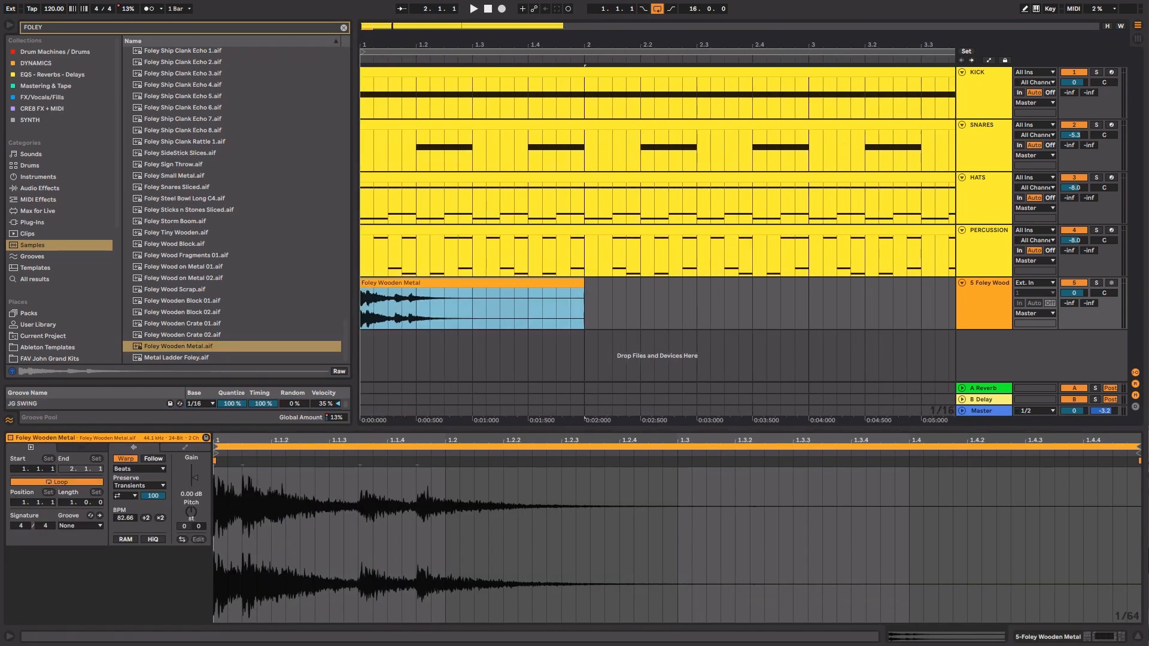
left_click_drag(450, 315, 351, 304)
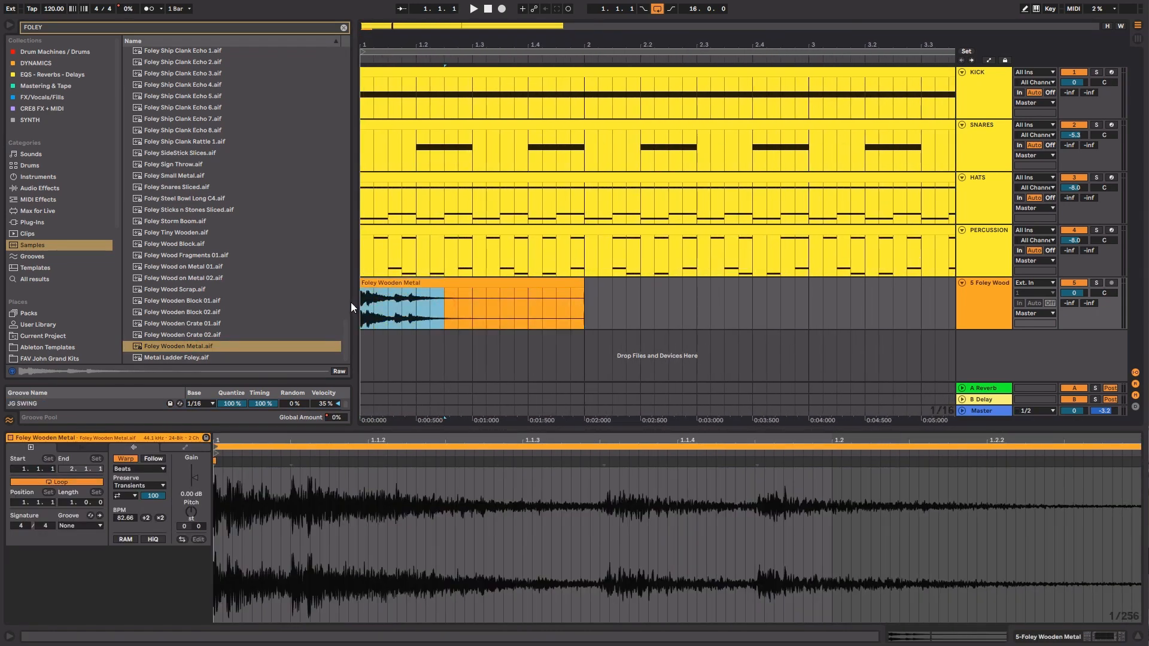
left_click_drag(472, 300, 352, 303)
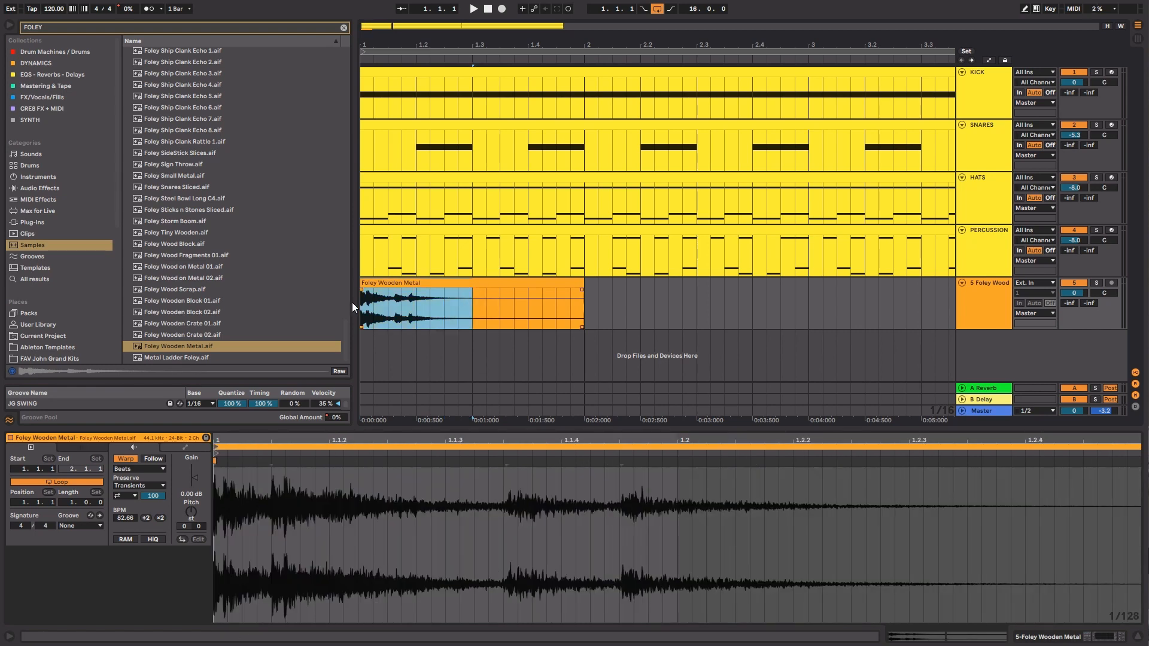
key("ctrl+e")
left_click(510, 290)
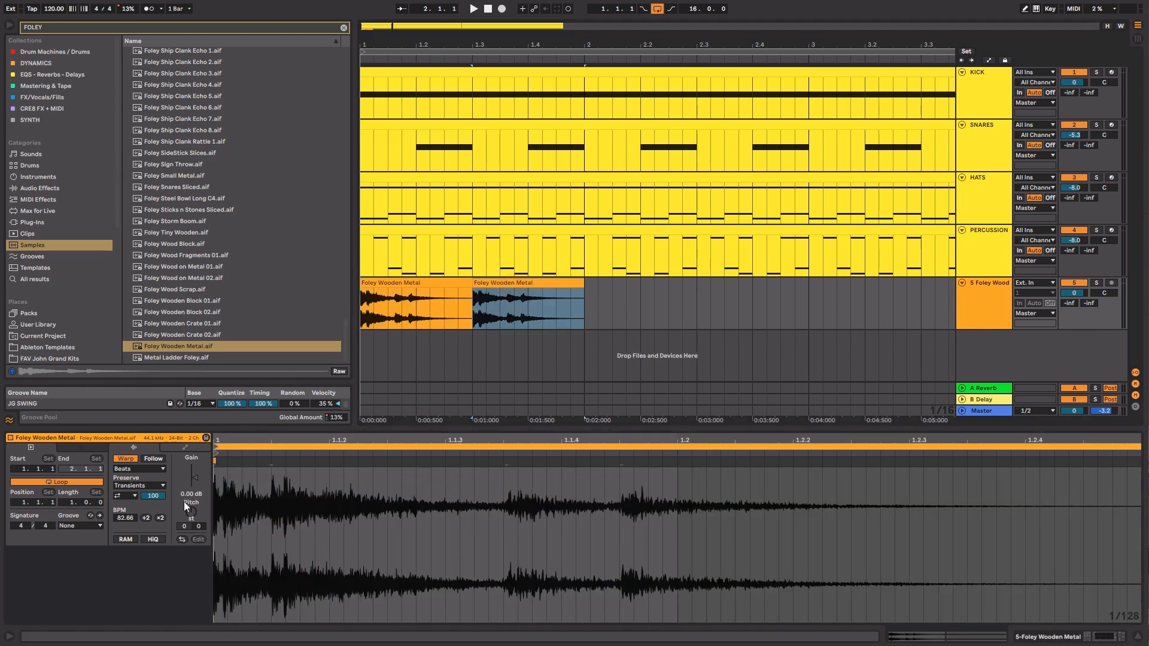
left_click(516, 292)
Duplicate the forward and reversed foley clips together repeatedly until they fill the track up to bar 17.
left_click(432, 283, "shift")
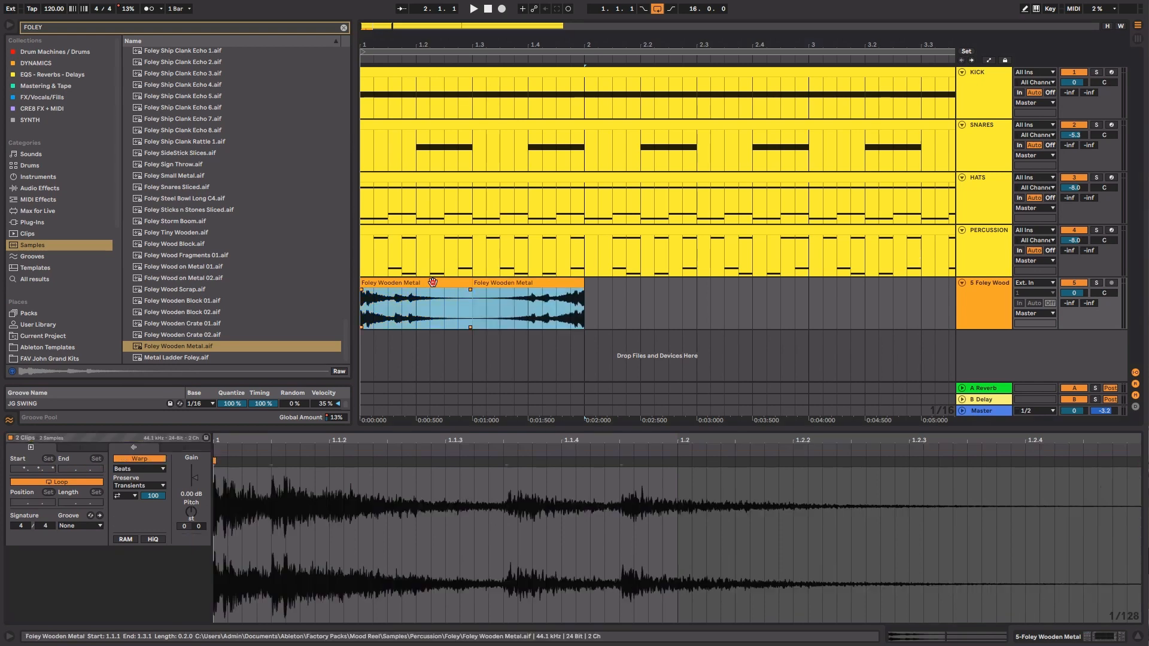
key("ctrl+d")
left_click_drag(522, 37, 410, 40)
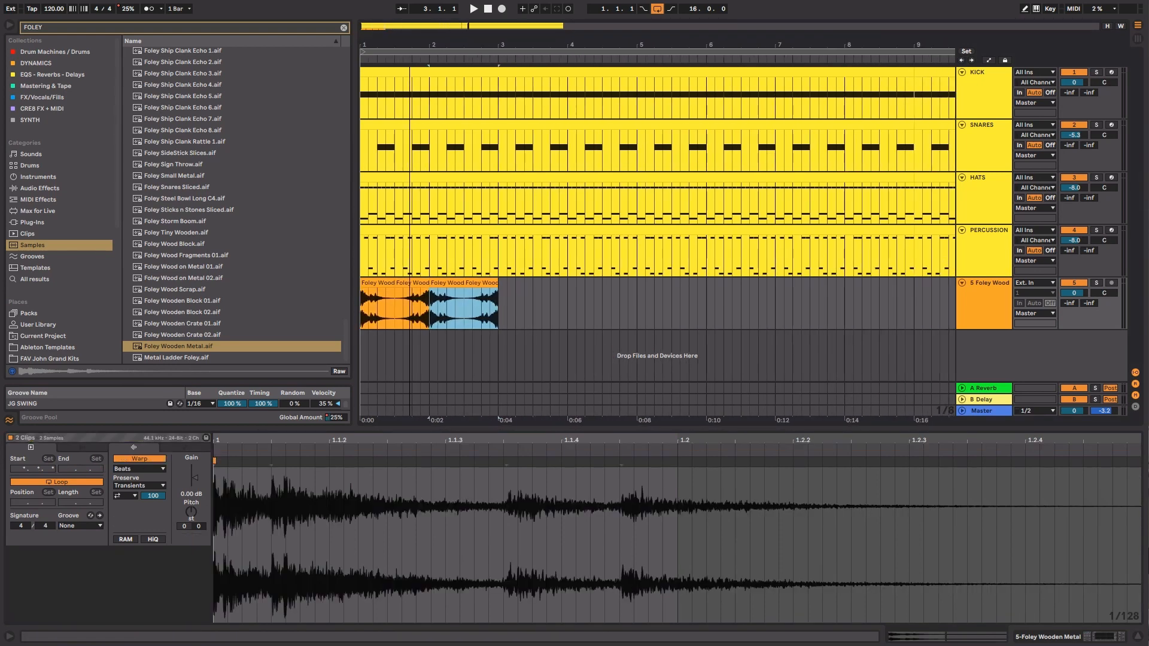
key("ctrl+d")
key("ctrl+d")
key("ctrl+d")
key("ctrl+d")
key("ctrl+d")
key("ctrl+d")
key("ctrl+d")
key("ctrl+d")
key("ctrl+d")
key("ctrl+d")
key("ctrl+d")
key("ctrl+d")
key("ctrl+d")
key("ctrl+d")
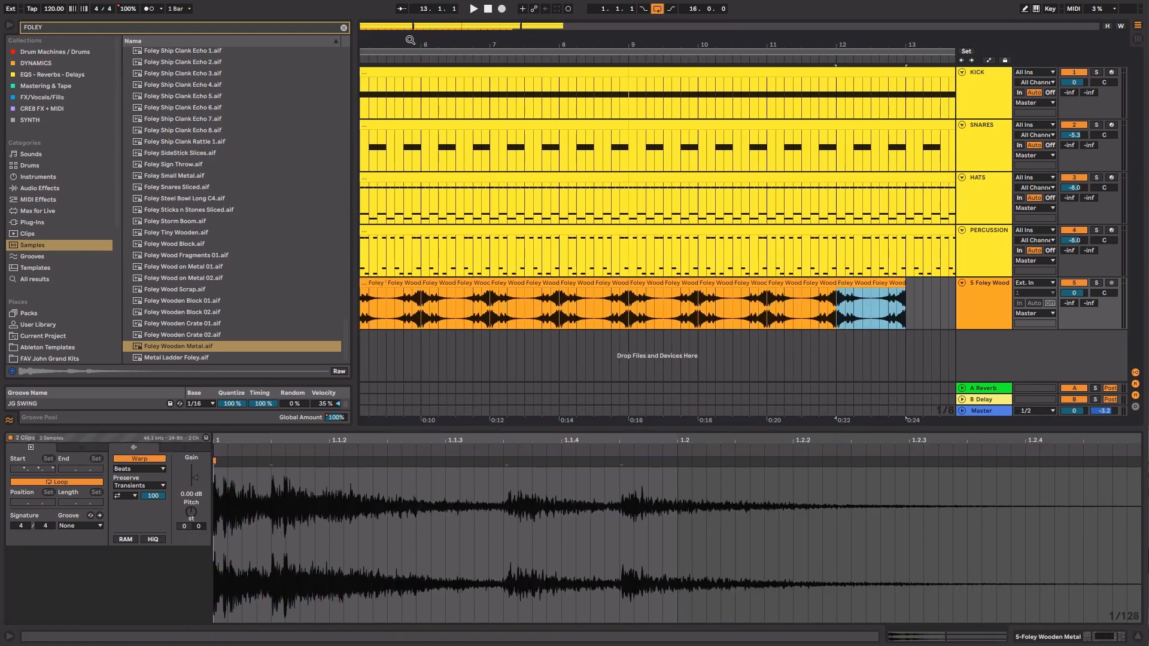
key("ctrl+d")
key("ctrl+z")
left_click_drag(410, 40, 415, 15)
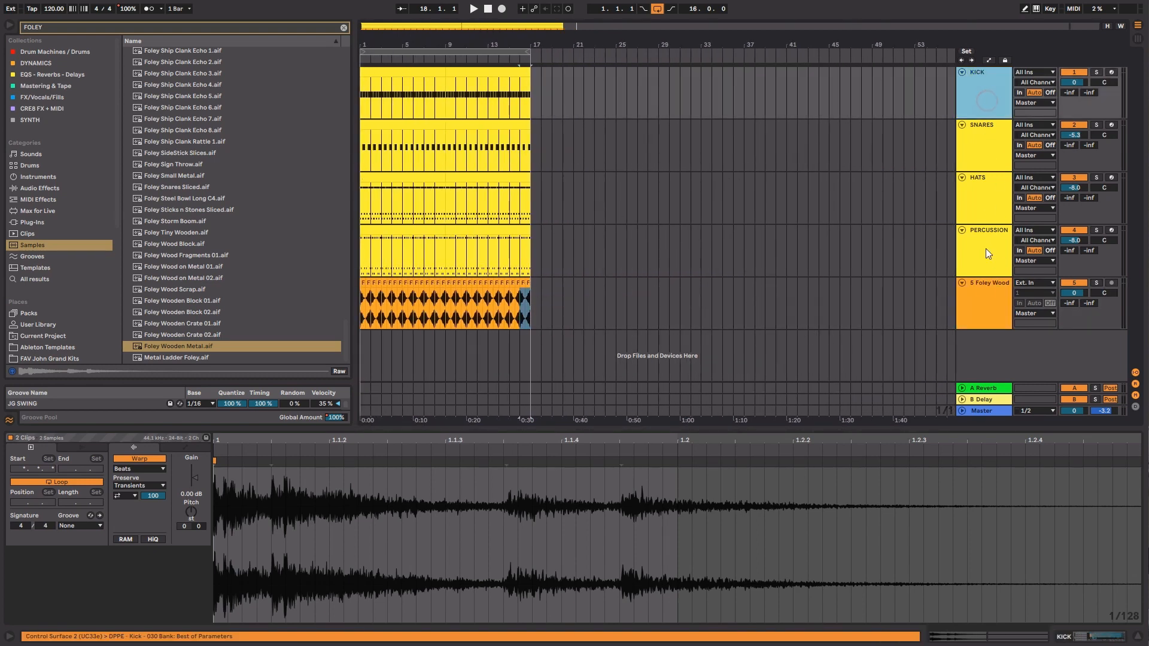
Add a Compressor from the Dynamics audio effects to the Foley Wooden Metal track.
left_click(981, 283)
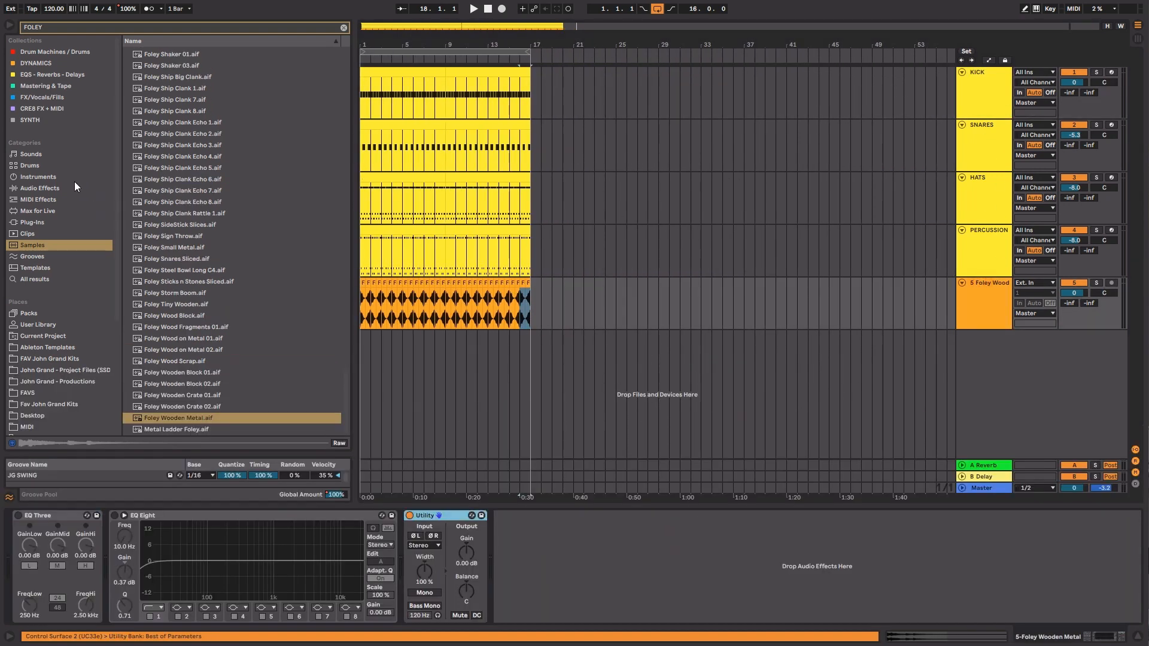
left_click(68, 166)
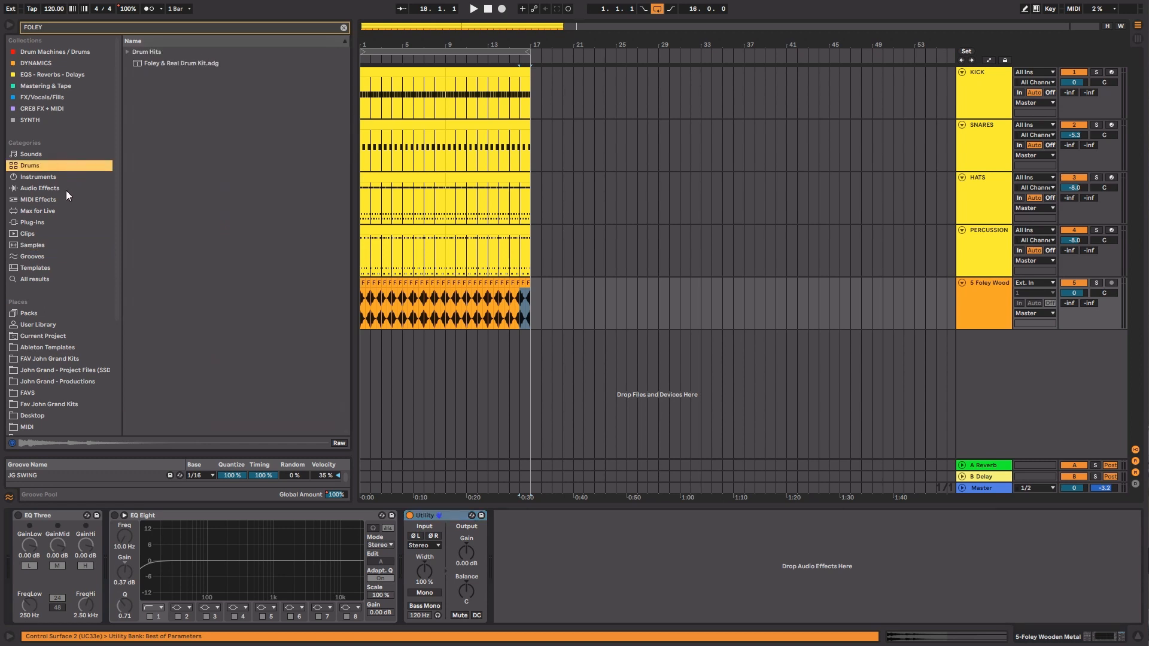
left_click(66, 189)
left_click(342, 27)
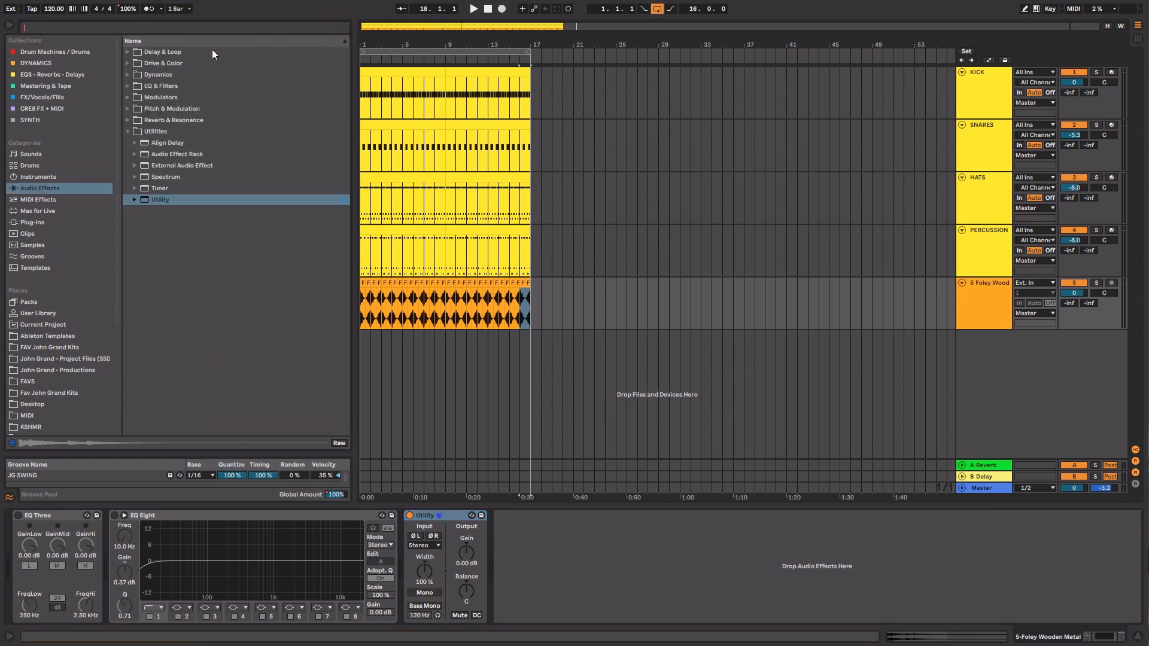
left_click(128, 74)
left_click(159, 99)
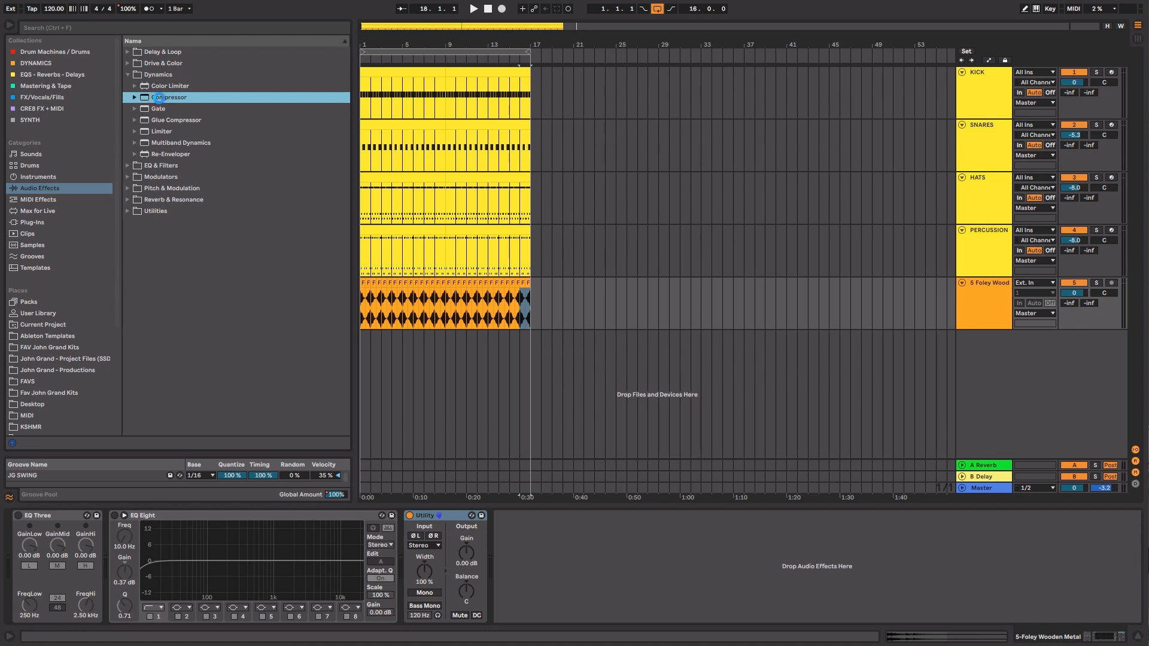
double_click(159, 98)
Enable the Compressor's sidechain with KICK as the audio source, and turn off the sidechain EQ.
left_click(509, 516)
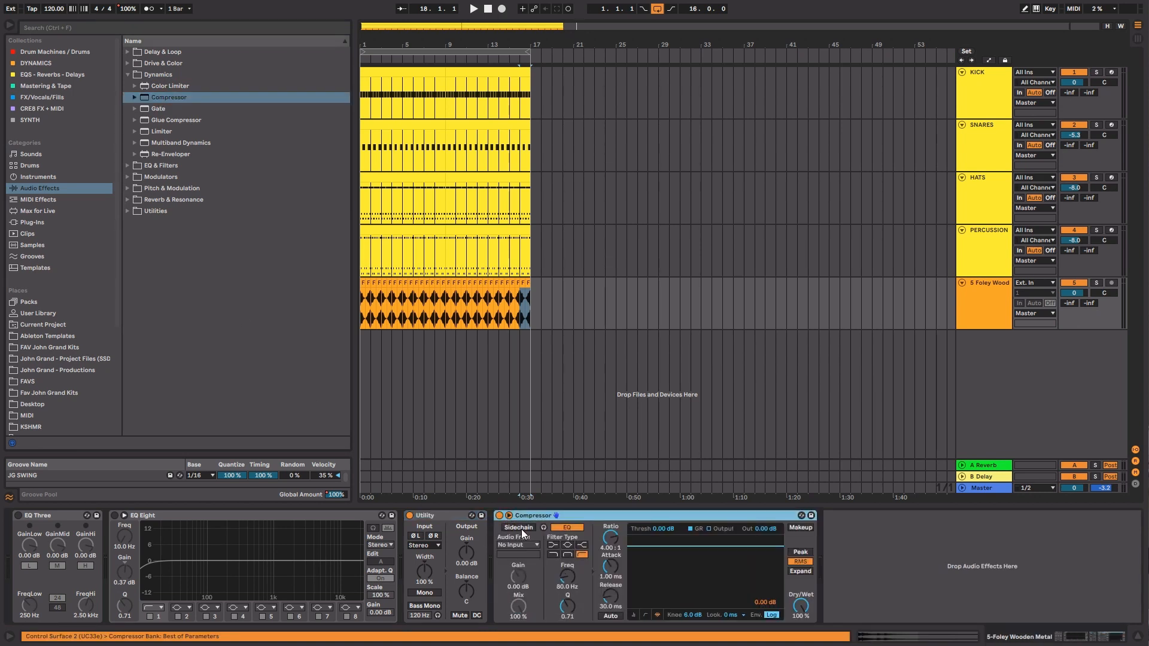
left_click(557, 527)
left_click(519, 528)
left_click(518, 545)
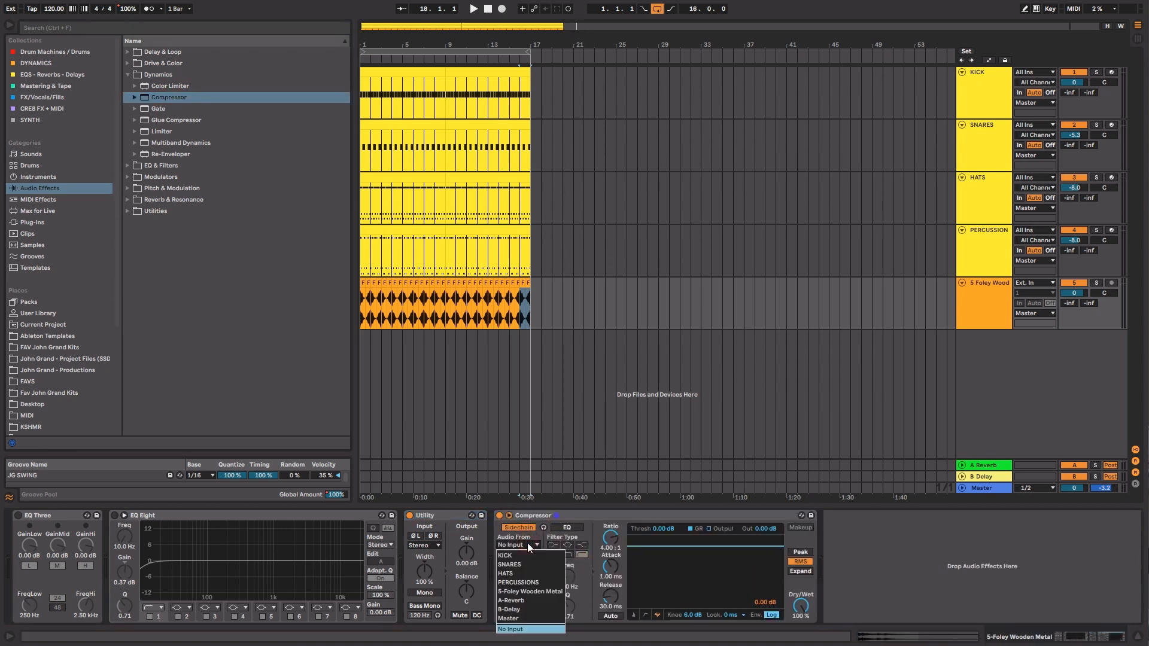
left_click(520, 556)
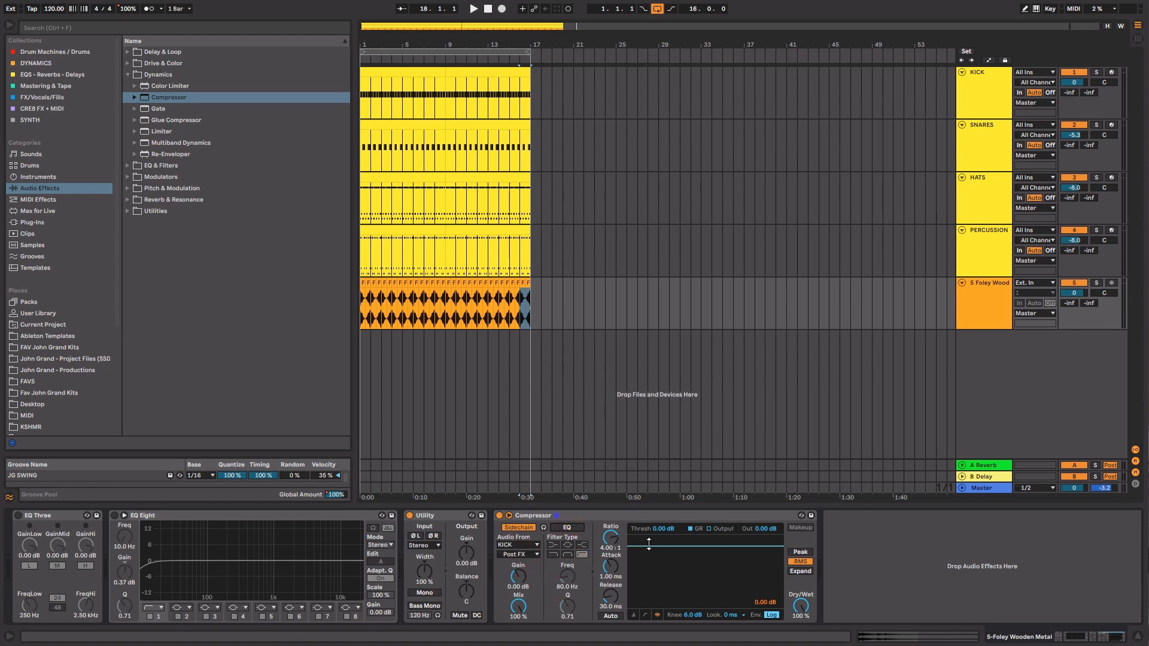
During playback, lower the Compressor's threshold to about -37.1 dB and set the foley track's volume to -3.5 dB.
key("space")
left_click_drag(705, 553, 705, 595)
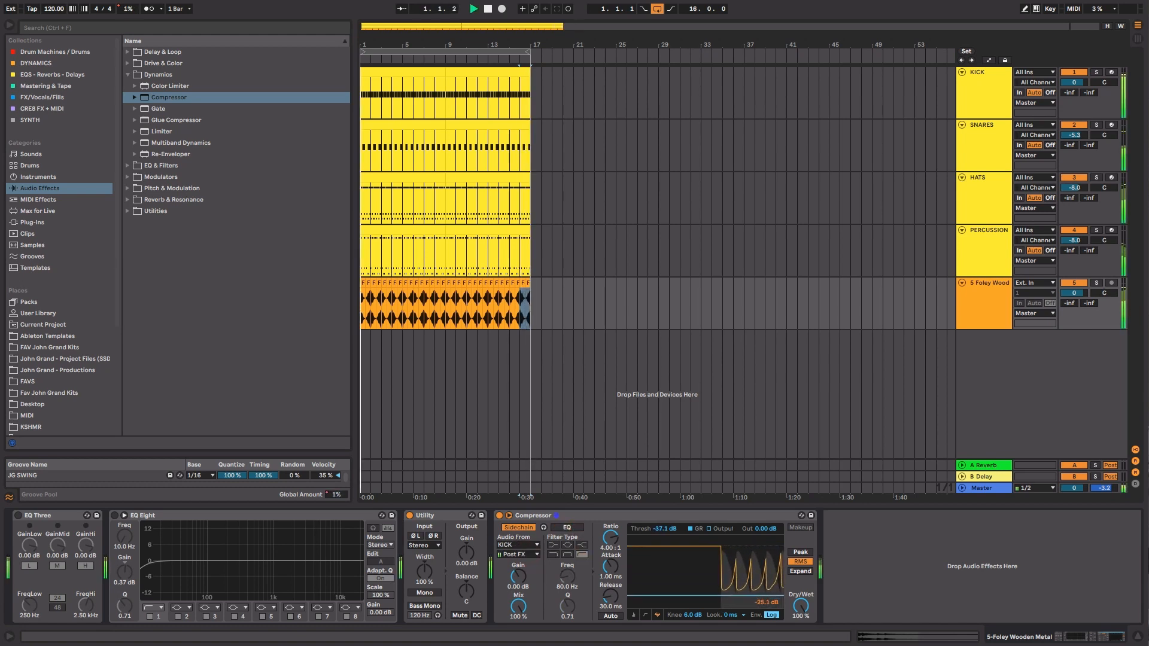
left_click_drag(1072, 293, 1073, 302)
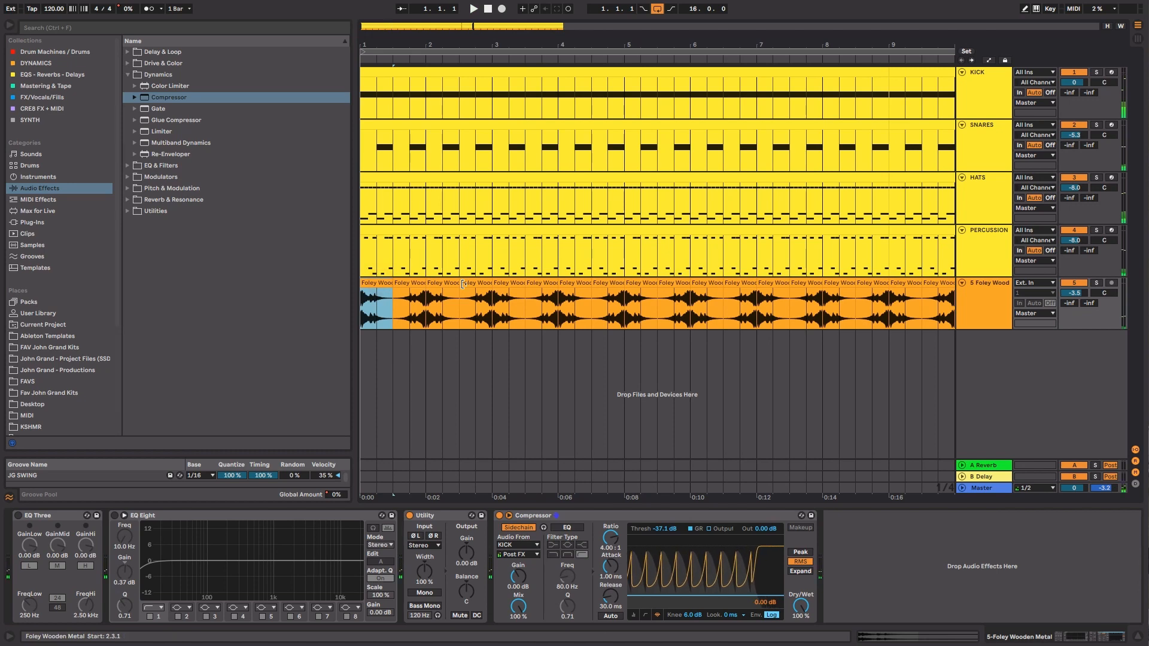
Consolidate the foley clips from bar 1 to bar 3 into one clip and turn on its looping.
left_click(461, 285, "shift")
key("ctrl+j")
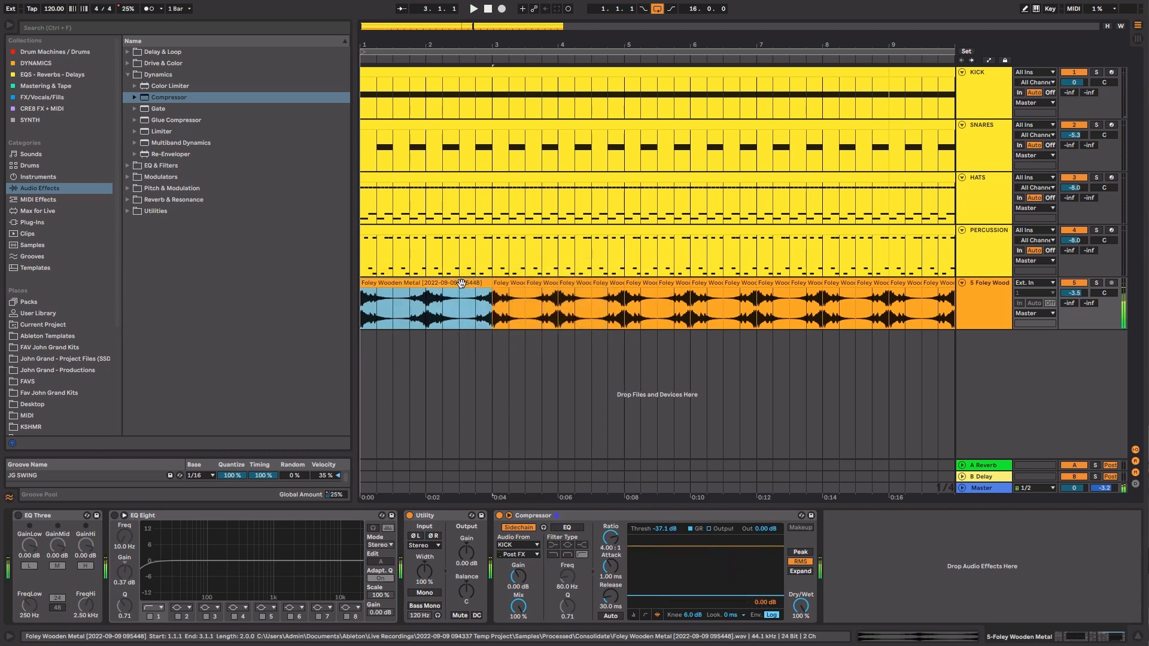
double_click(461, 283)
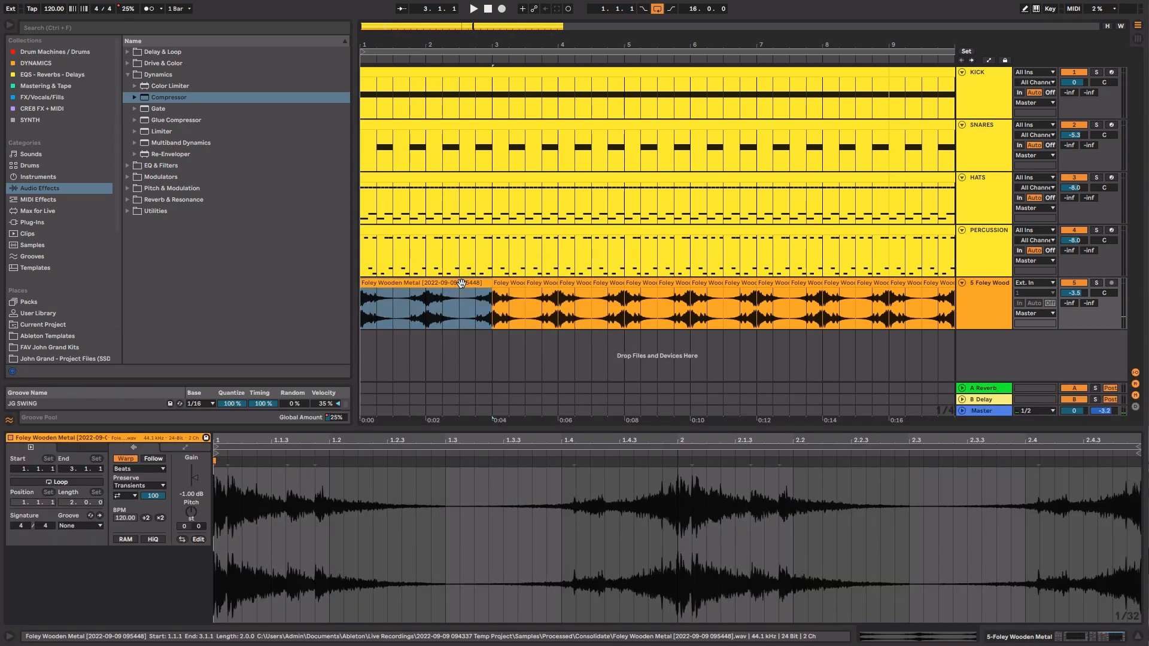
key("ctrl+l")
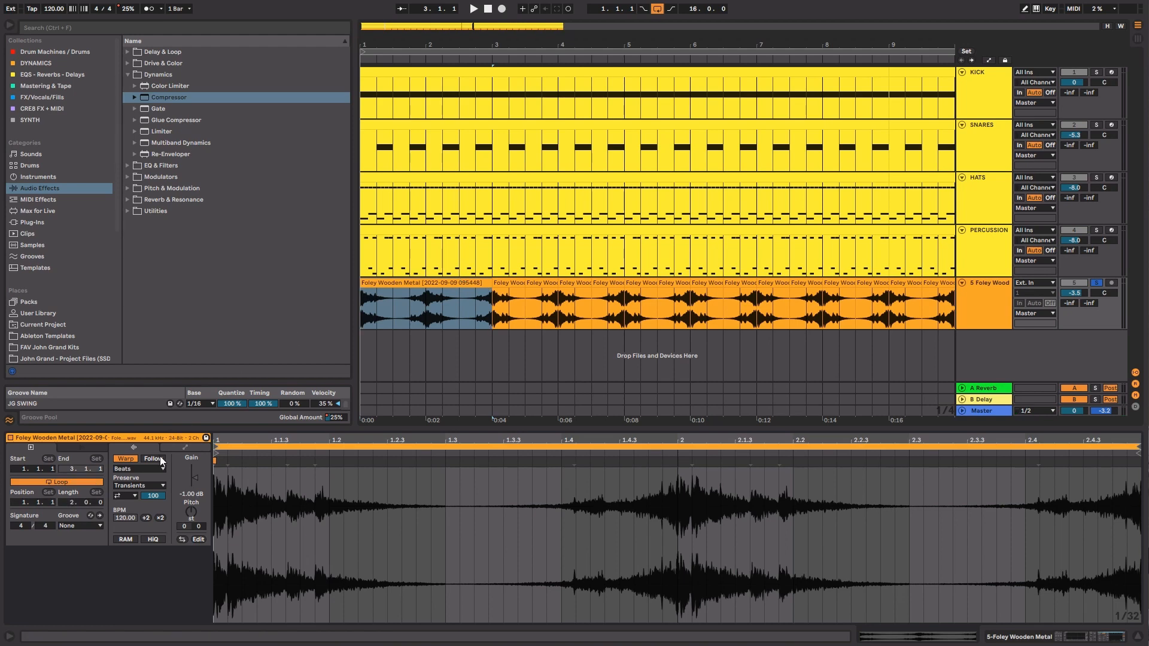
Set the foley clip's Beats warping to transient loop off, Preserve 1/16 and envelope 21, and reset the foley track's volume to 0.
left_click(129, 509)
key("space")
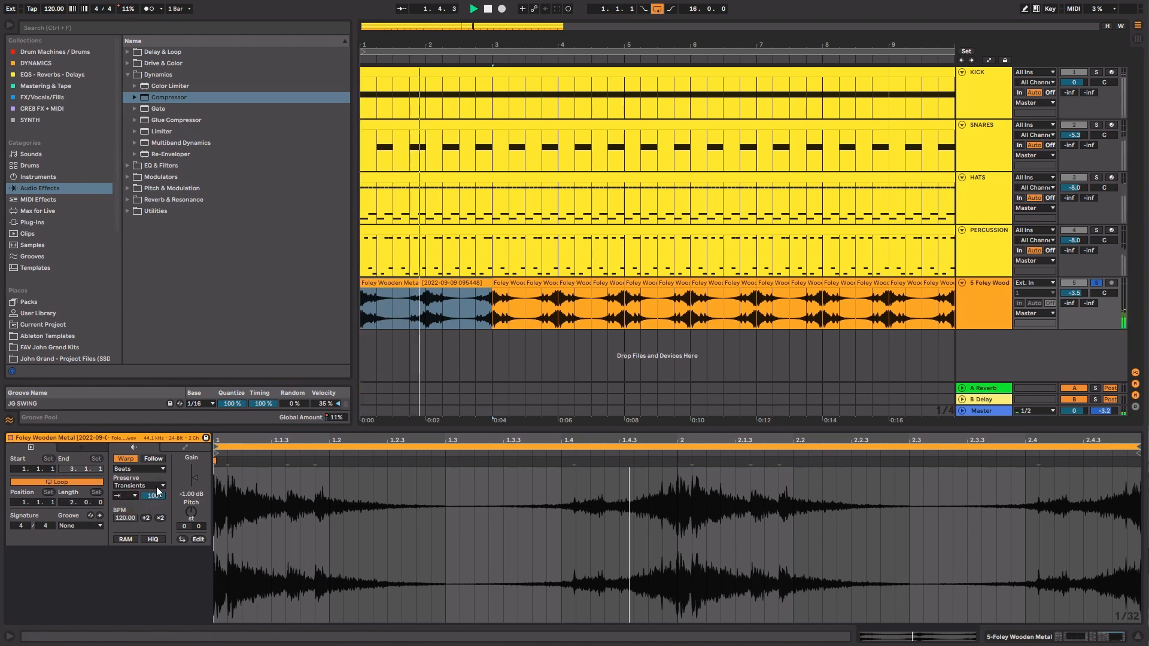
left_click(157, 486)
left_click(149, 530)
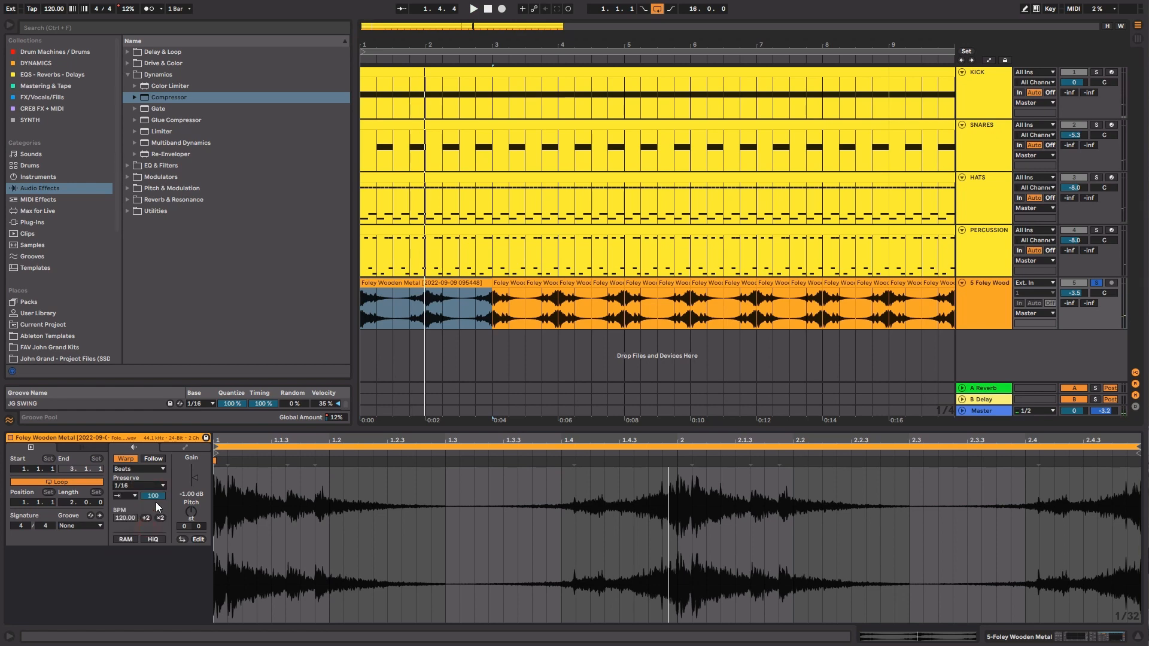
mouse_move(160, 502)
left_mouse_down()
mouse_move(159, 532)
mouse_move(161, 512)
left_mouse_up()
double_click(1073, 295)
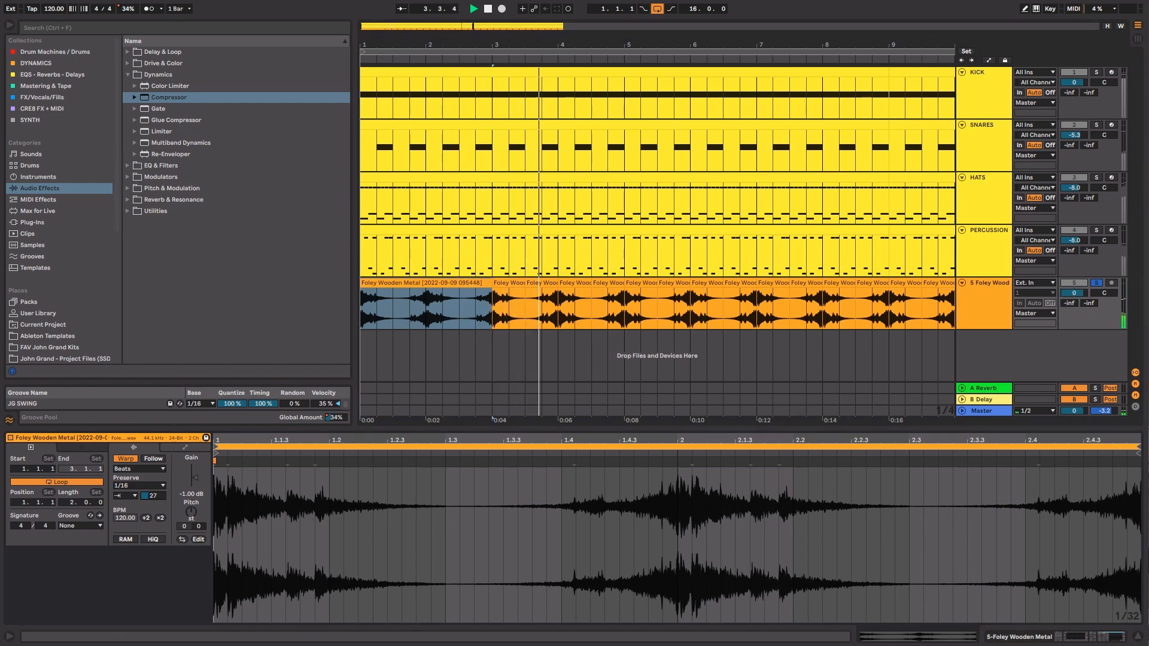
key("space")
Duplicate the consolidated two-bar foley clip seven times to fill the track up to bar 17.
left_click(448, 282)
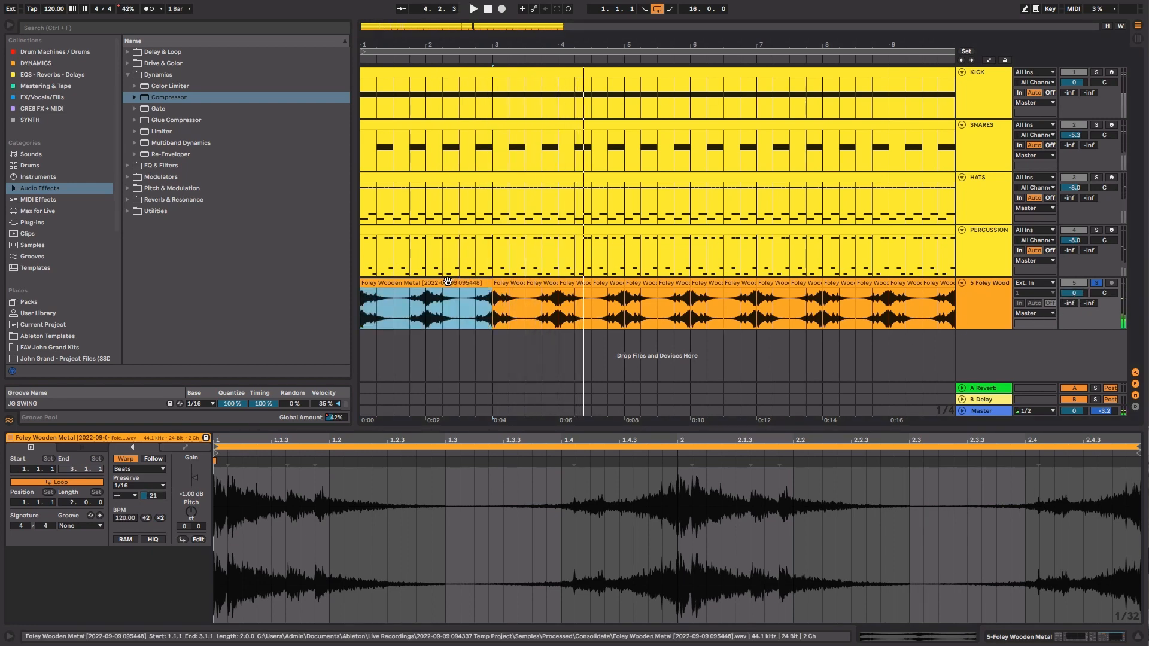
key("ctrl+d")
key("ctrl+d")
key("ctrl+d")
key("ctrl+d")
key("ctrl+d")
key("ctrl+d")
key("ctrl+d")
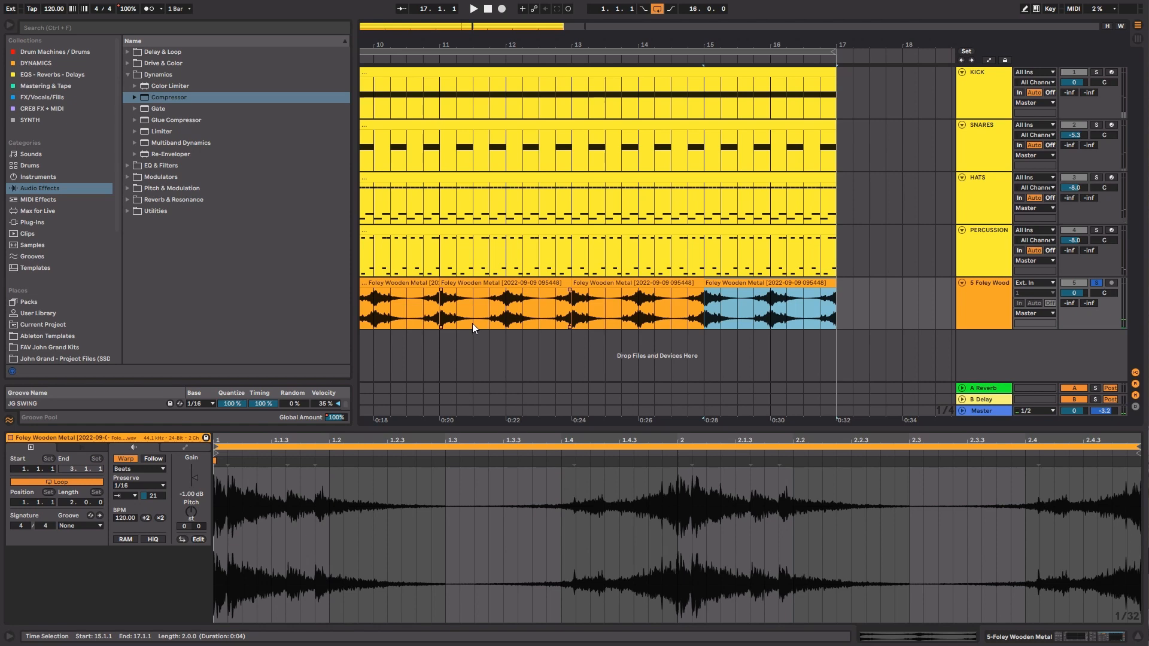
Play the arrangement and move the Utility device behind the Compressor in the foley track's effect chain.
key("space")
left_click_drag(589, 44, 674, 18)
left_click(999, 298)
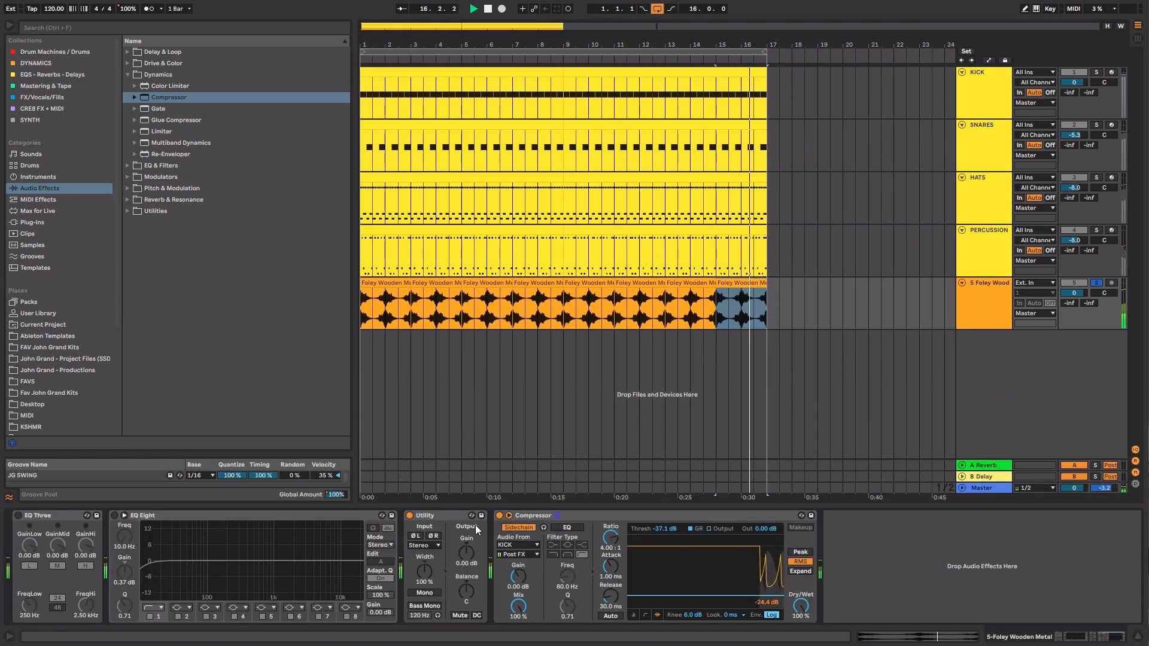
left_click_drag(875, 540, 849, 554)
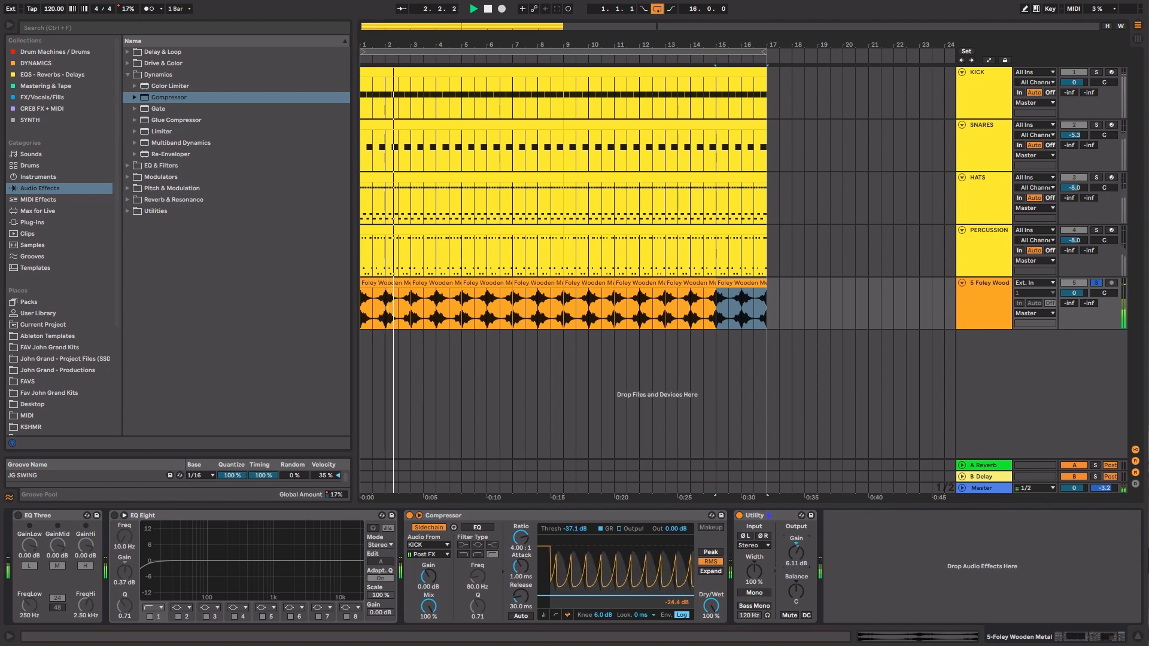
Unsolo the foley track and balance it with a Utility gain of 3.89 dB and a Compressor threshold of -30.3 dB.
key("s")
left_click_drag(795, 552, 796, 537)
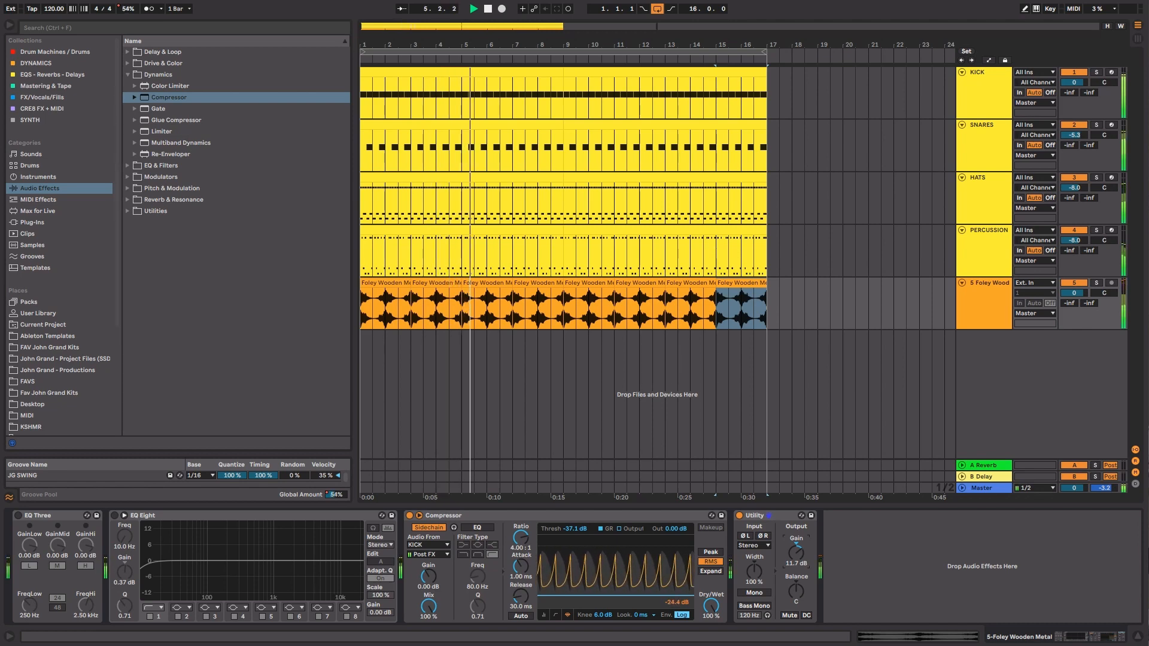
left_click_drag(797, 555, 796, 565)
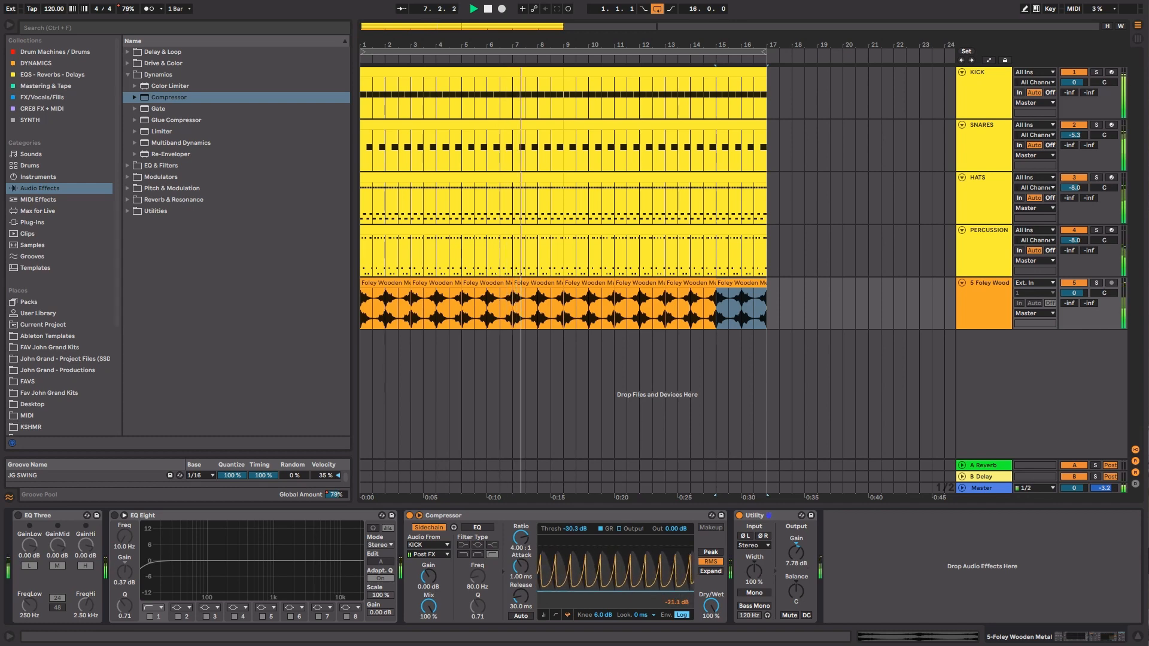
left_click_drag(795, 553, 796, 563)
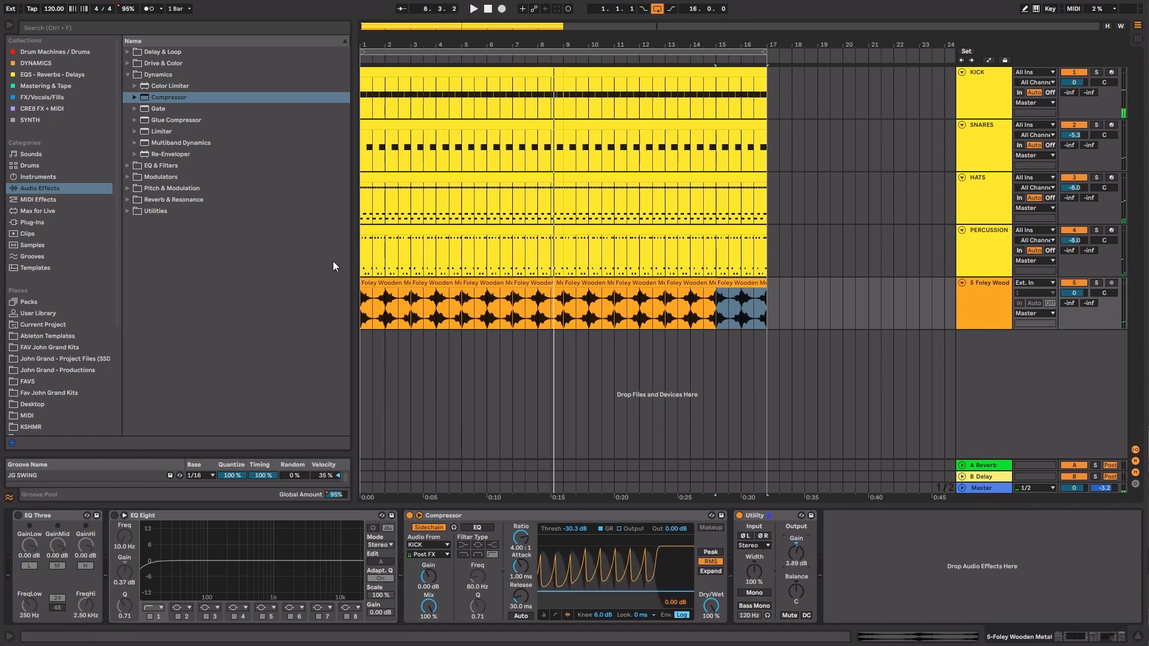
Consolidate all foley clips from bar 1 to bar 17 into one clip and listen to the mix.
left_click(375, 284, "shift")
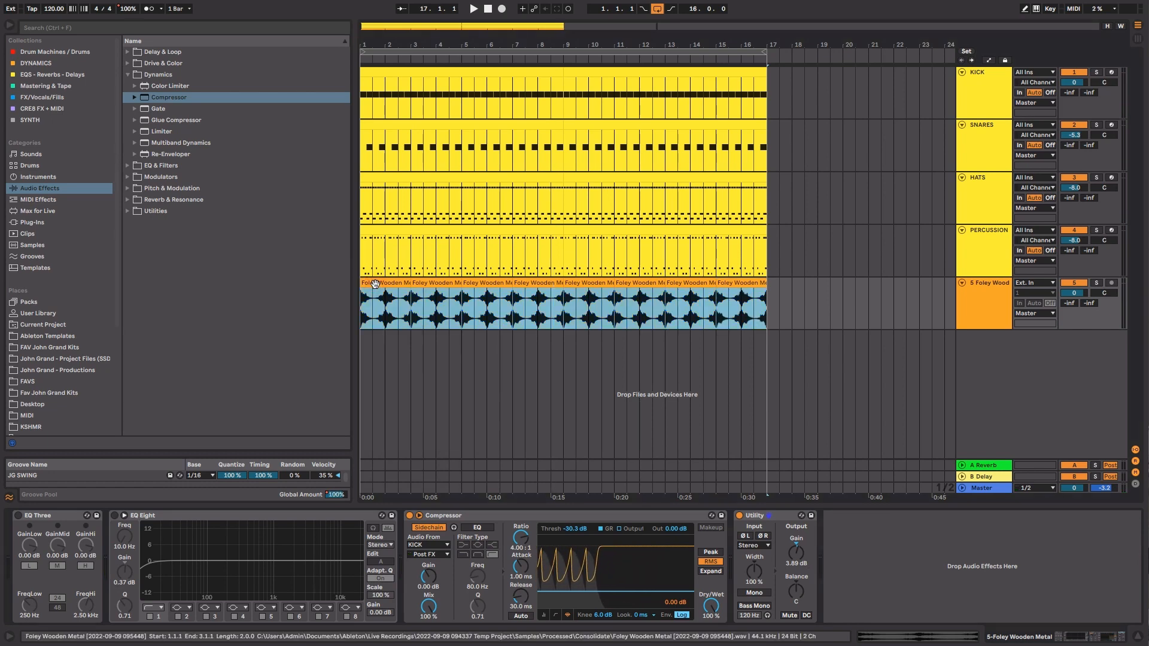
key("ctrl+j")
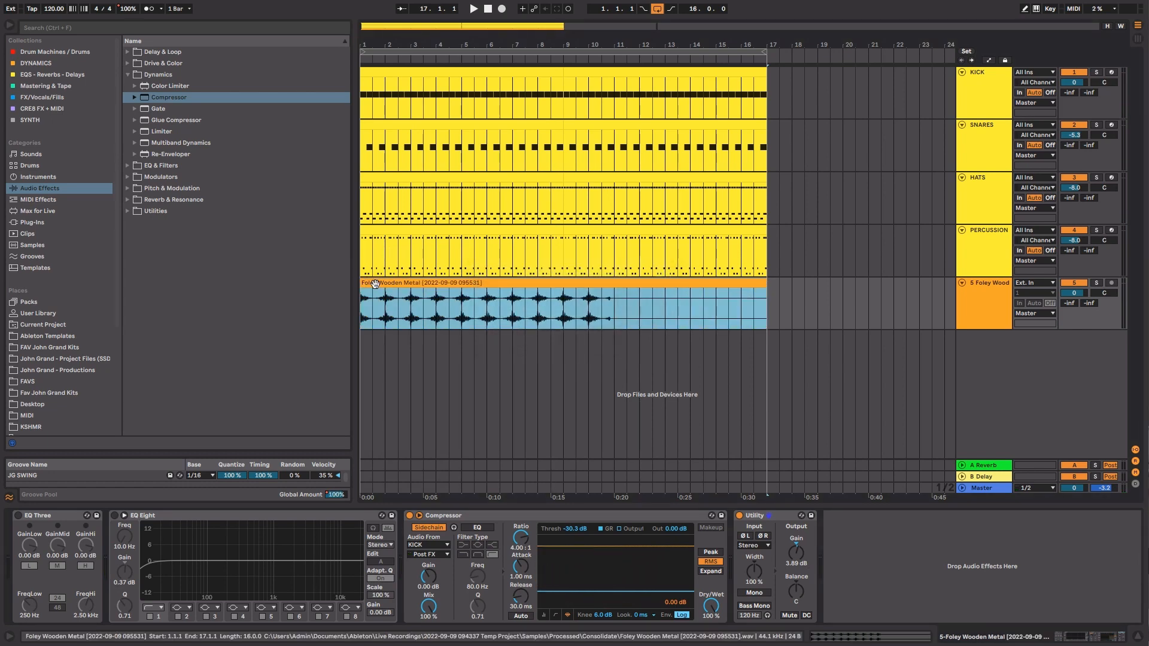
double_click(375, 283)
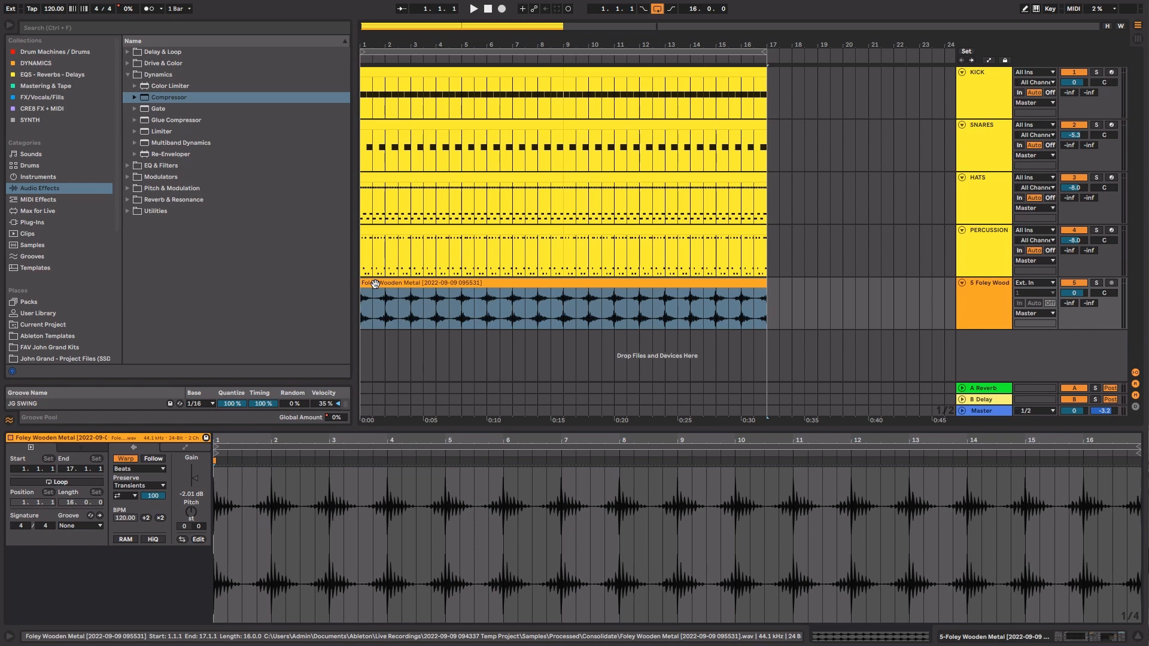
key("shift+Tab")
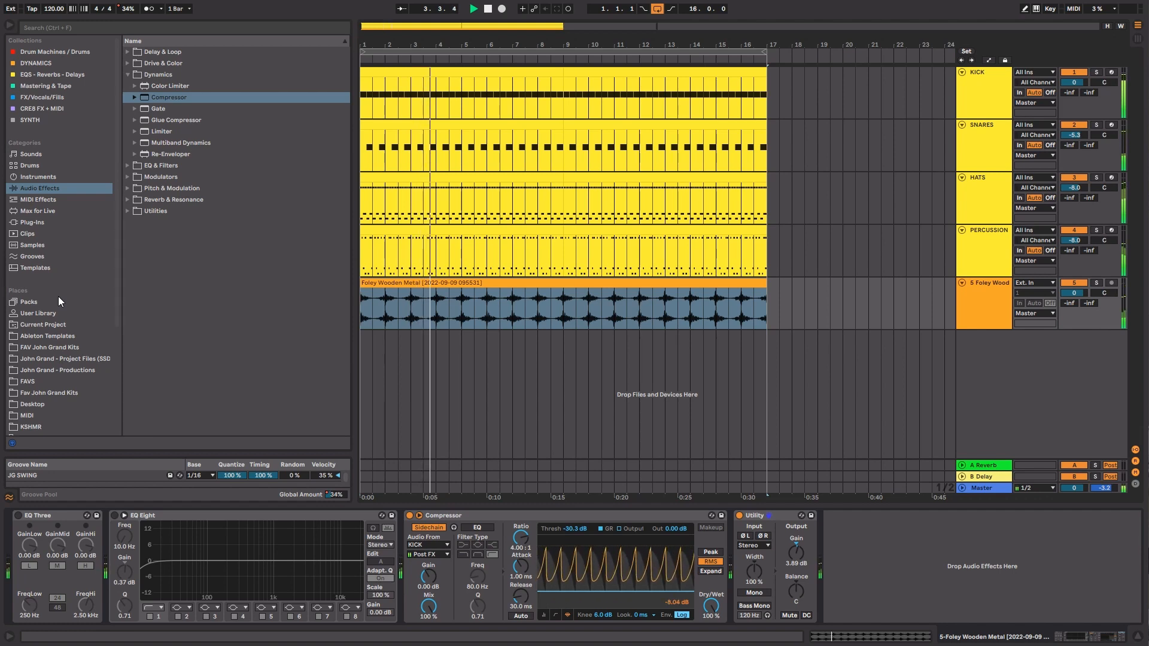
key("space")
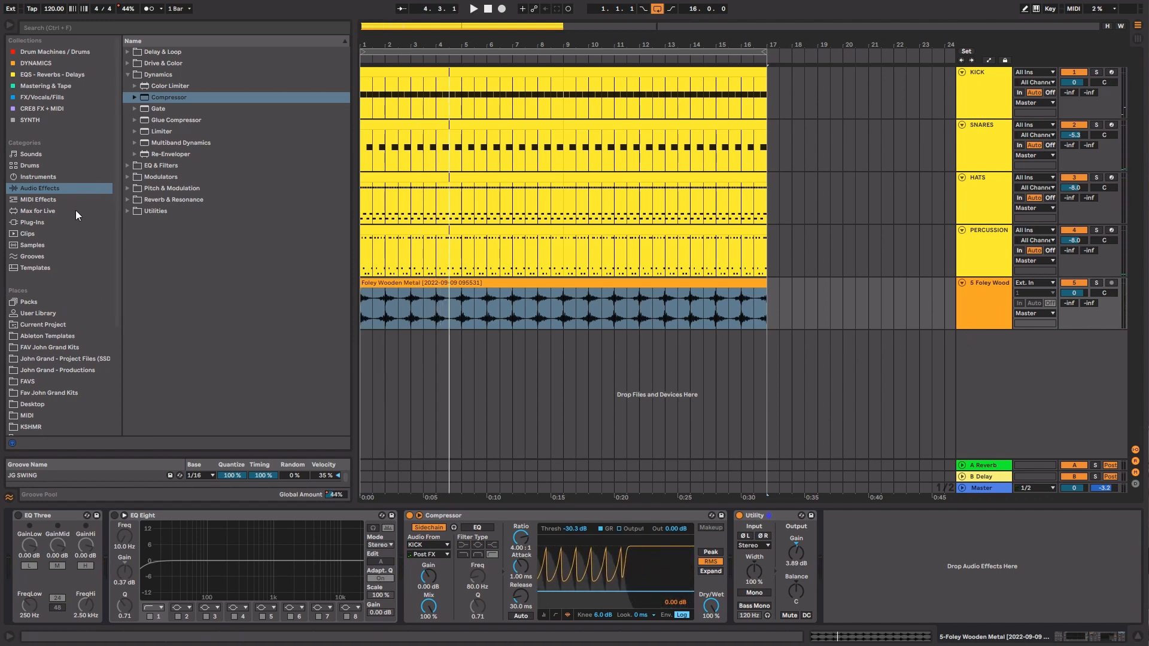
Browse the Samples folder to the DPPE percussion loops and open the 125 bpm folder.
scroll(59, 407, "down", 3)
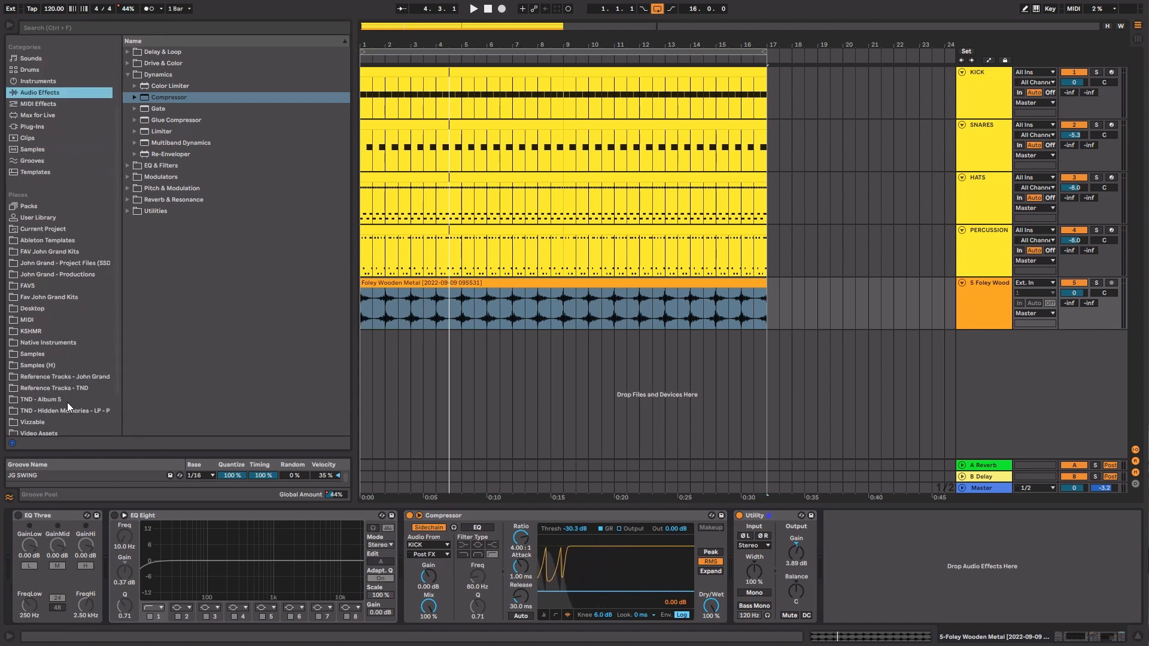
left_click(66, 357)
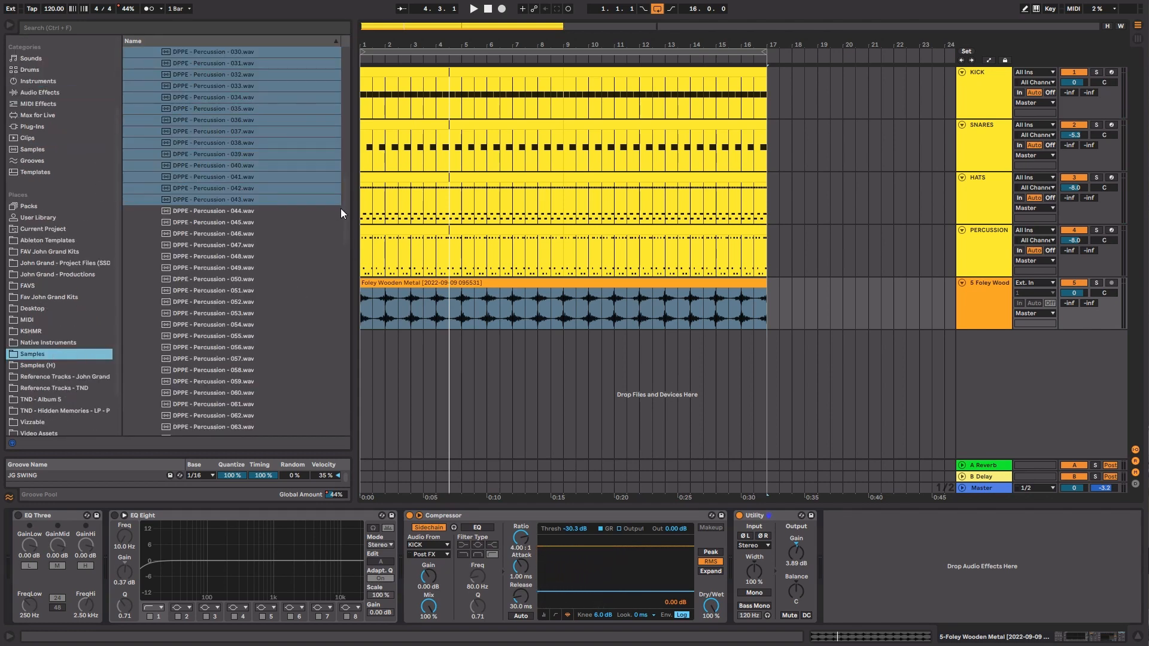
left_click_drag(343, 210, 348, 122)
left_click(149, 186)
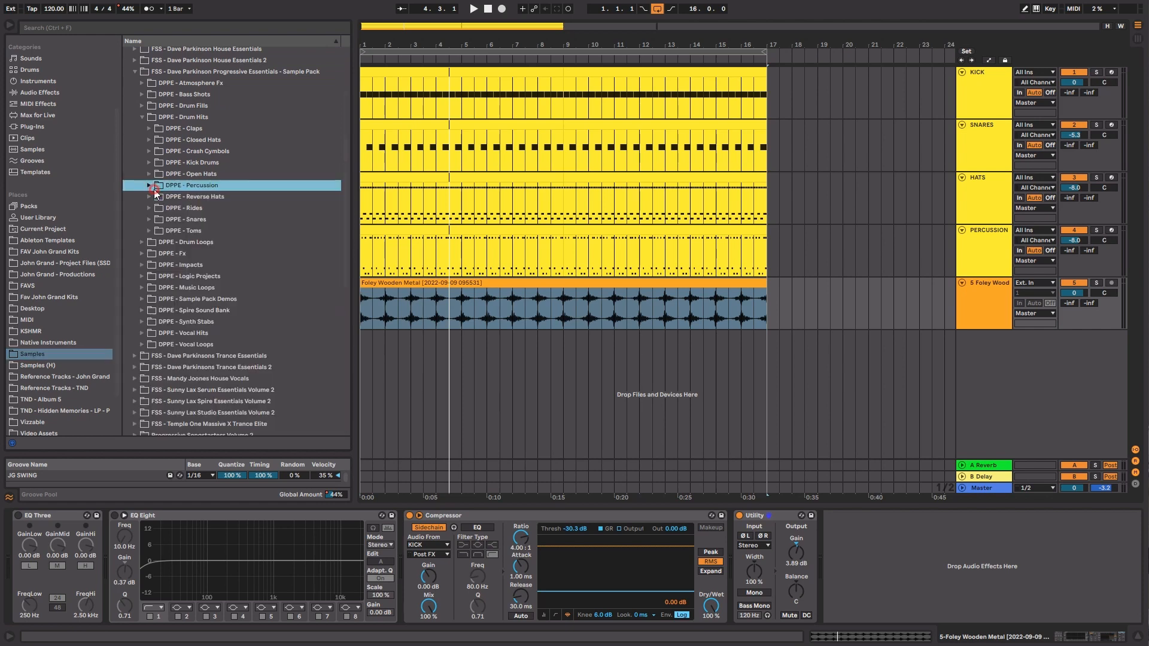
left_click(144, 118)
left_click(141, 128)
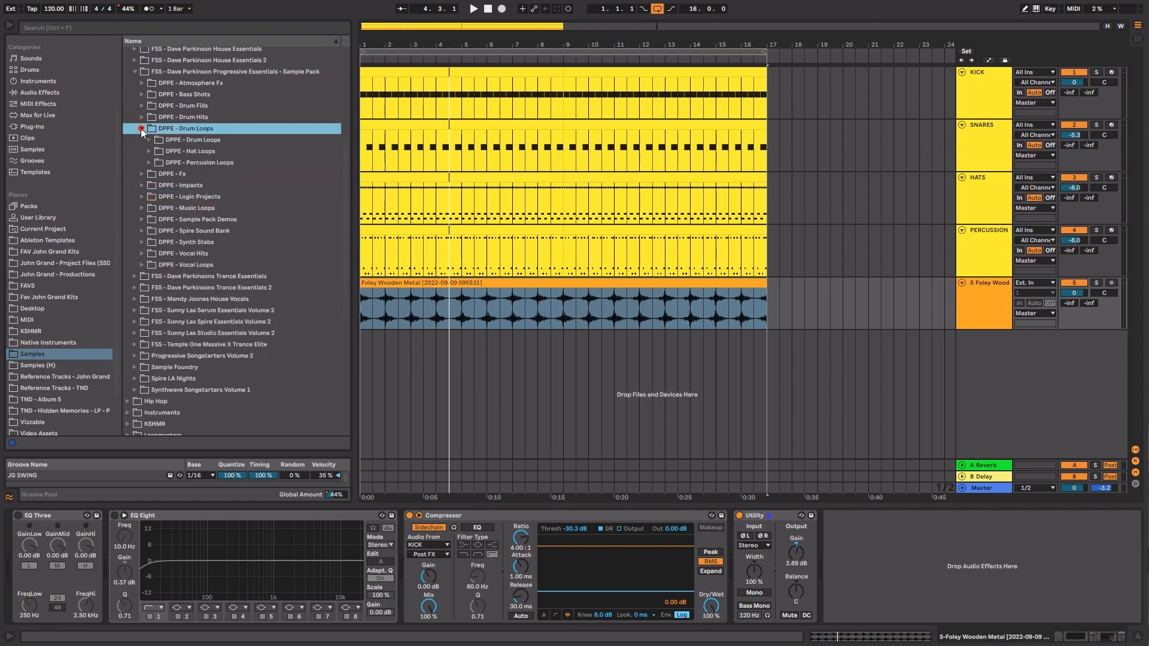
left_click(150, 162)
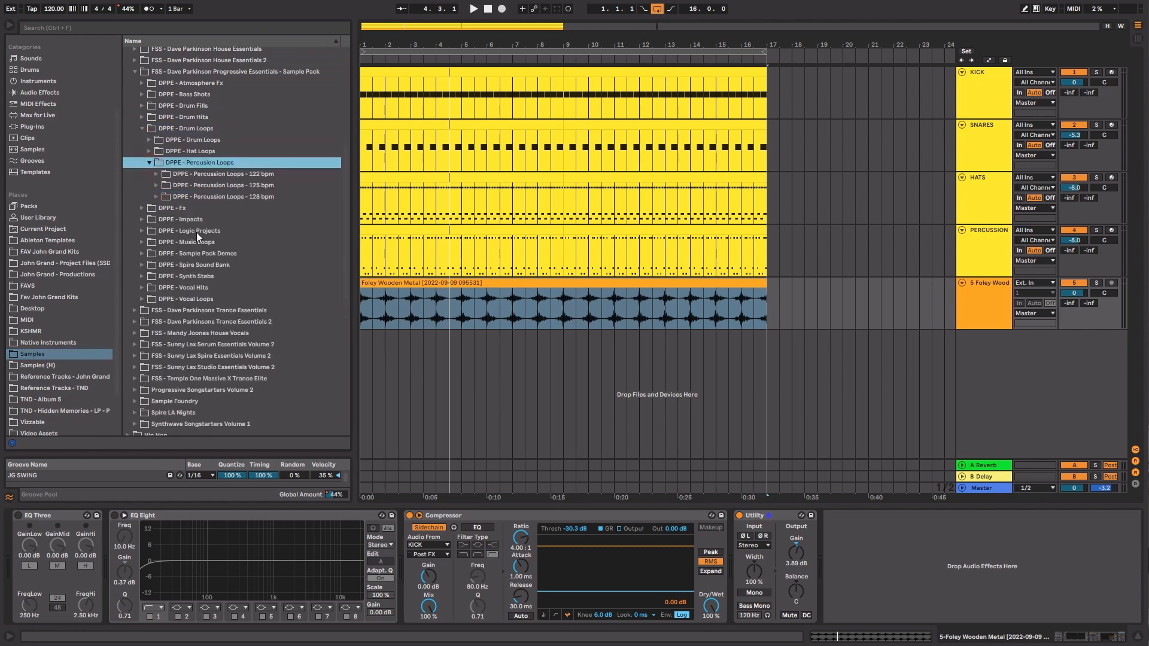
left_click(157, 185)
Audition the 125 bpm percussion loops and place Percussion Loop 011 on a new track, spanning bar 1 to bar 17.
left_click(215, 276)
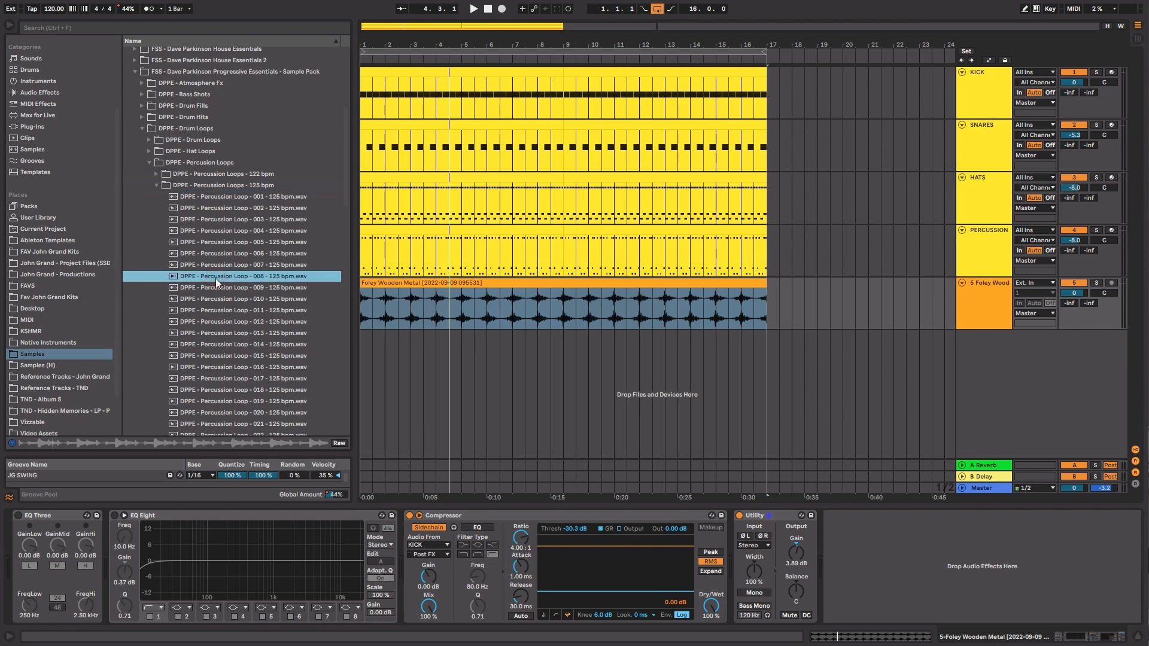
left_click(216, 310)
scroll(226, 306, "down", 4)
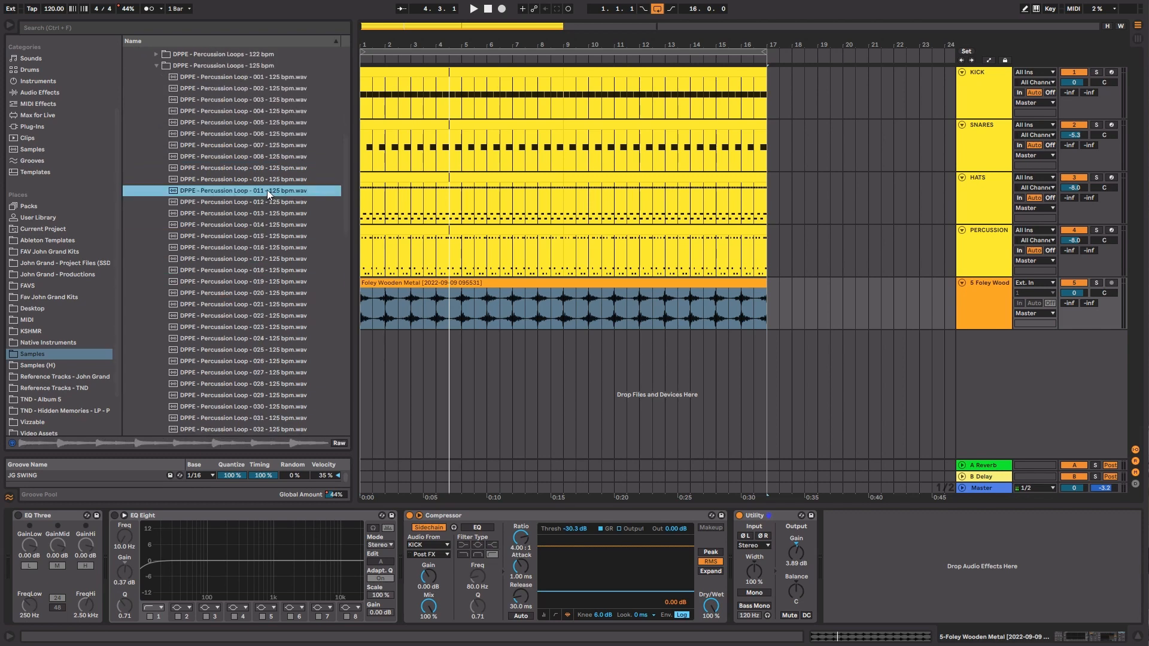
left_click_drag(267, 189, 366, 356)
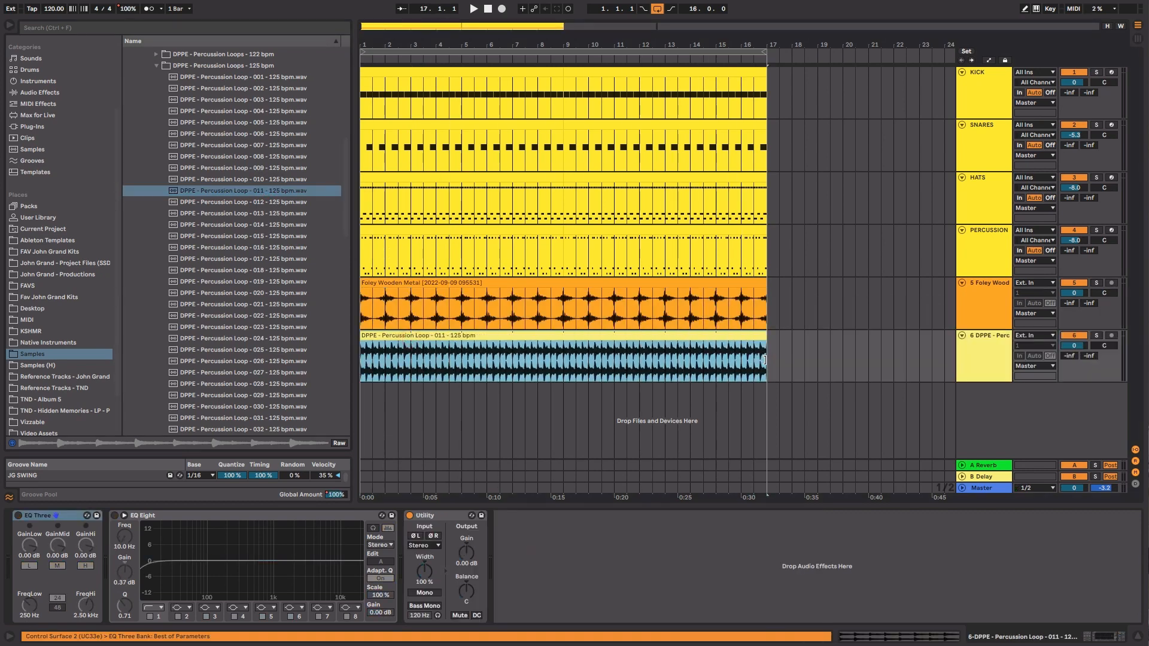
Lower the percussion loop track's volume to -3.8 dB and turn off transient looping in its clip's Beats warping.
left_click(726, 336)
left_click_drag(1075, 345, 1075, 357)
key("space")
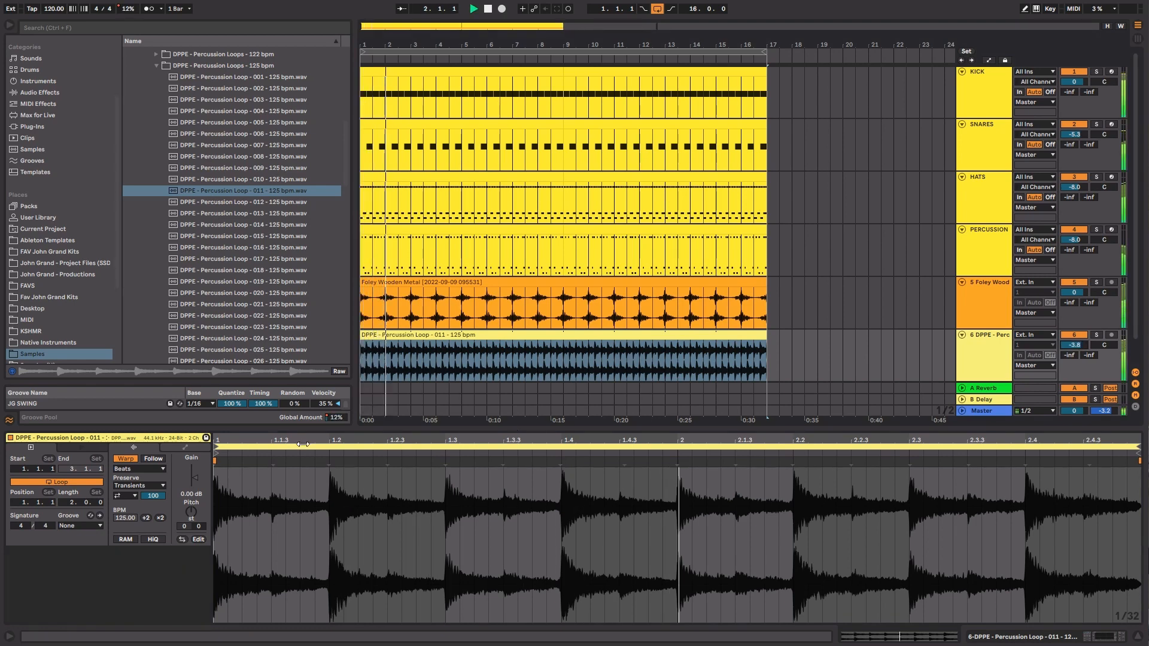
left_click(127, 496)
left_click(123, 501)
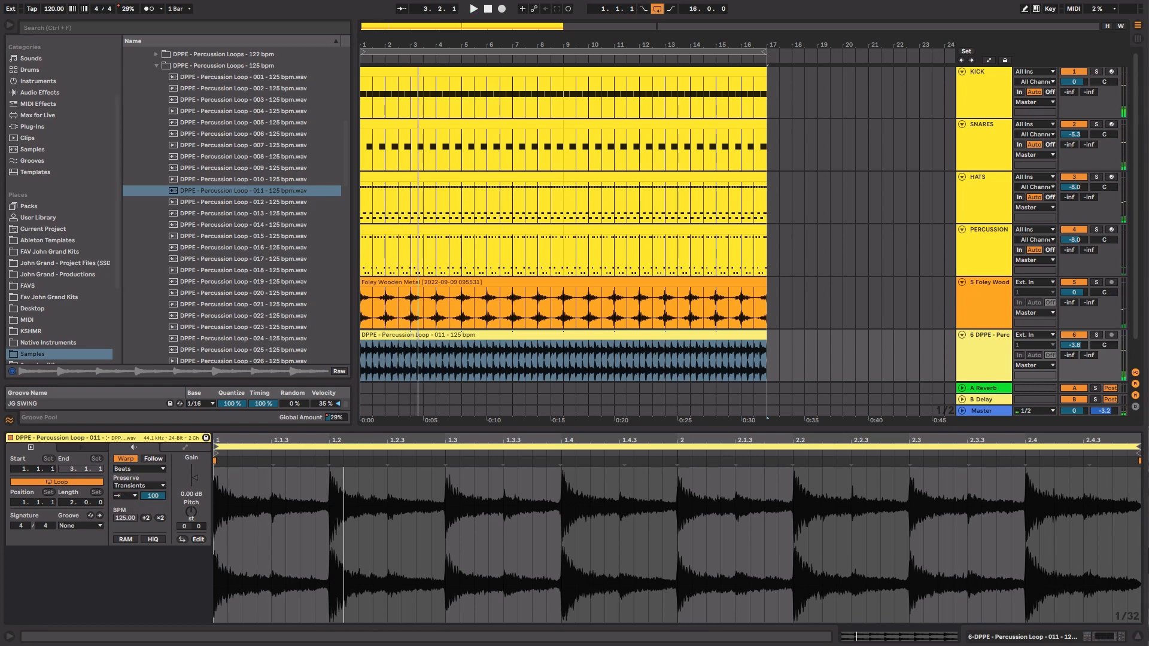
Set the percussion loop clip to Preserve 1/16 with a transient envelope of 21, and return its track volume to 0.
left_click(154, 487)
left_click(142, 526)
key("space")
left_click_drag(153, 496, 153, 539)
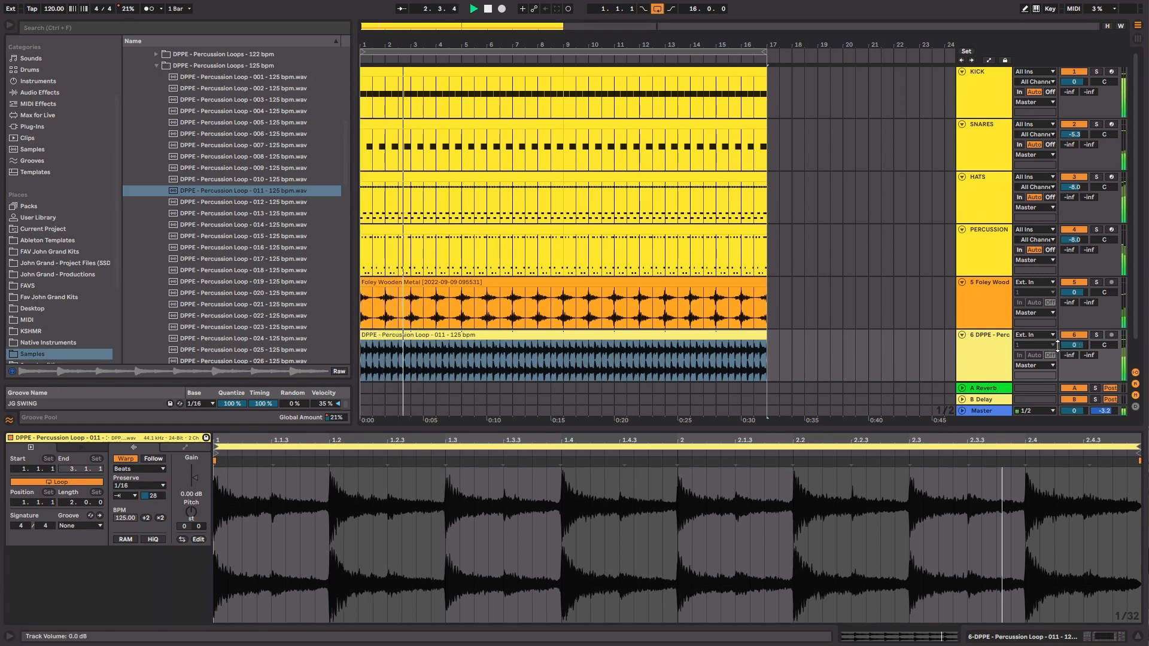
left_click_drag(153, 495, 153, 500)
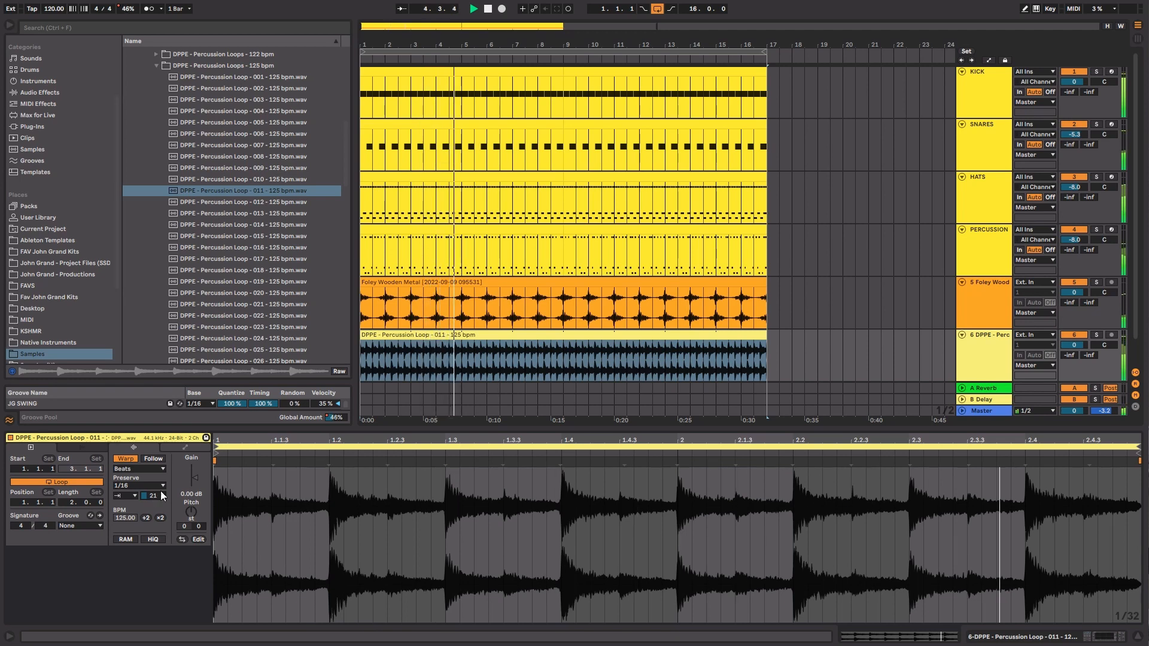
Set the arrangement loop to bars 9 to 17 using the second half of the percussion loop clip.
left_click(553, 354)
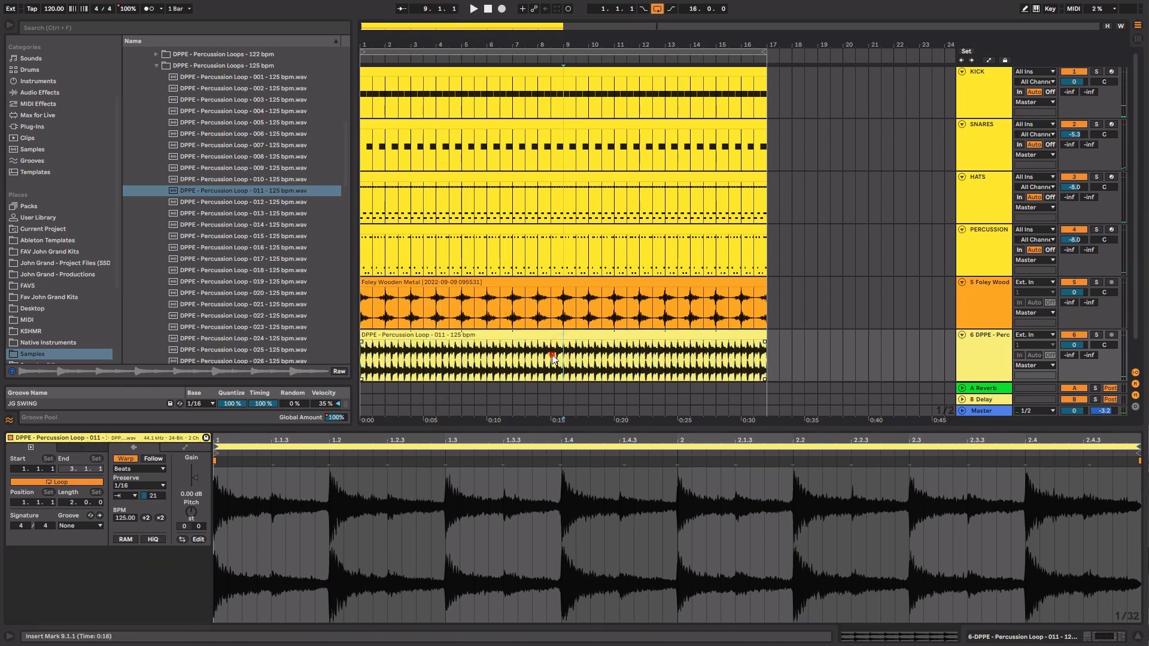
left_click_drag(563, 349, 740, 354)
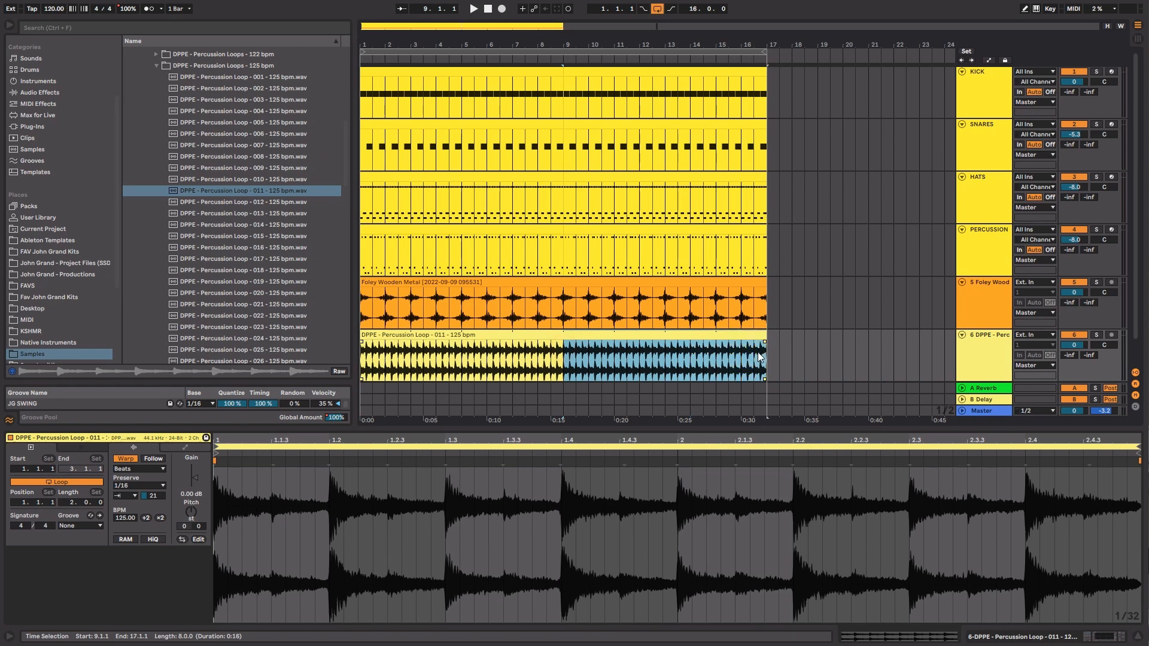
key("ctrl+l")
Show the automation lanes and check the Master track's global groove amount envelope.
key("a")
left_click(962, 411)
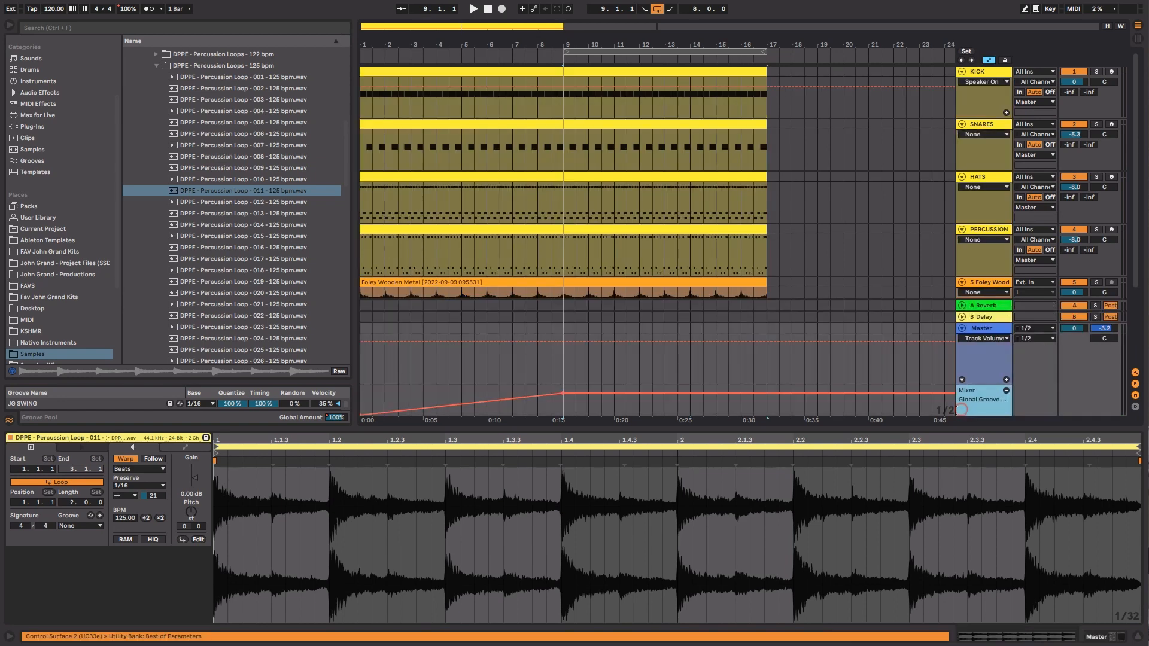
left_click(961, 328)
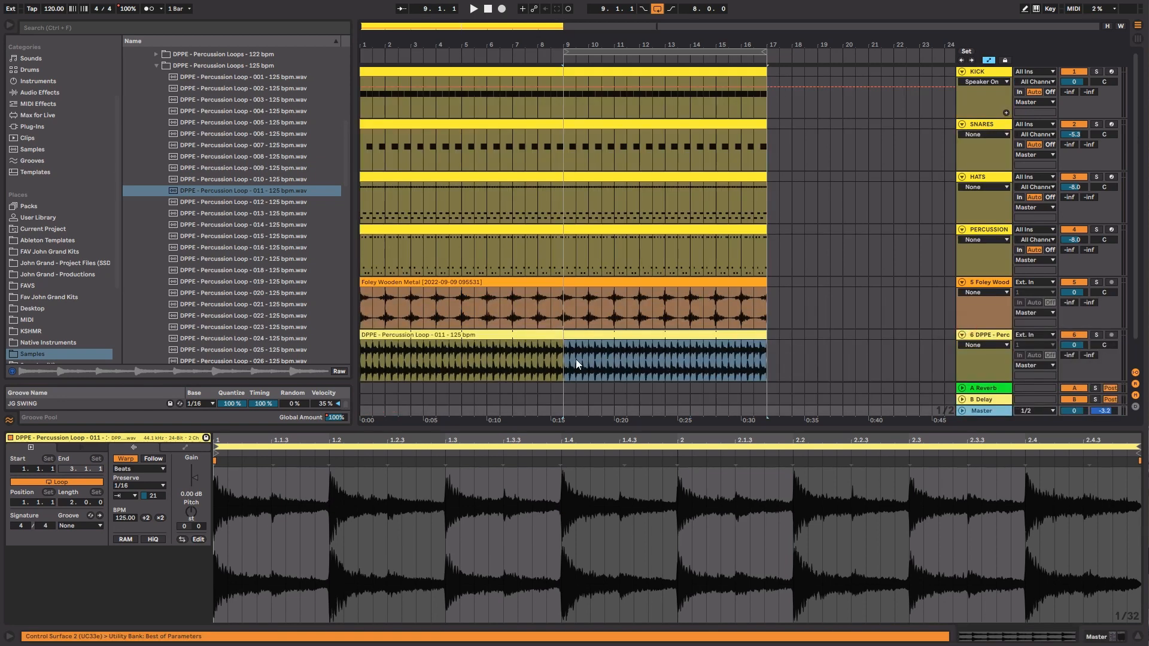
Split the percussion loop clip at bar 9 and select the clip after the split.
left_click(567, 351)
left_click(585, 336)
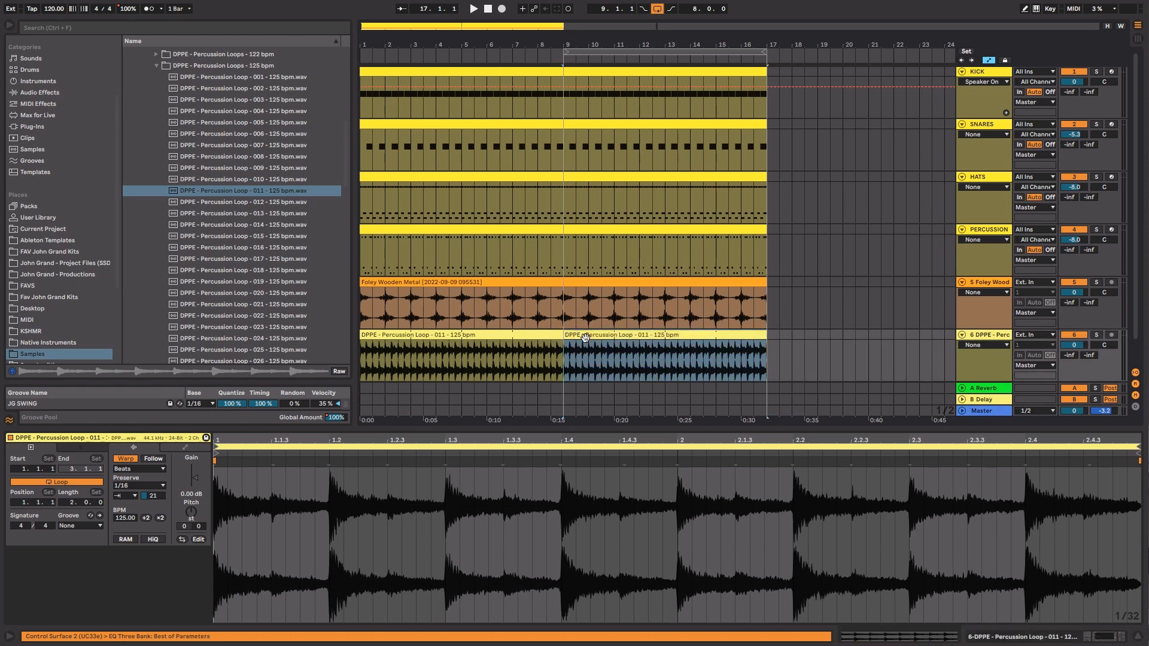
Consolidate the percussion loop clip in bars 9 to 17 and apply the JG SWING groove to it.
key("ctrl+j")
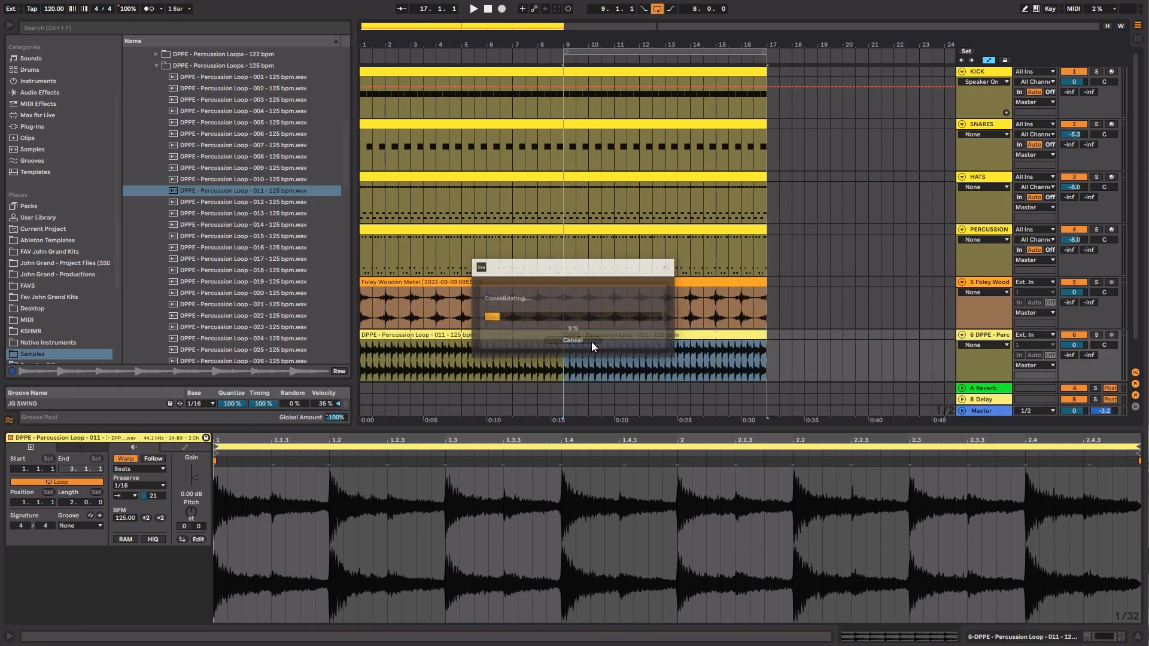
key("space")
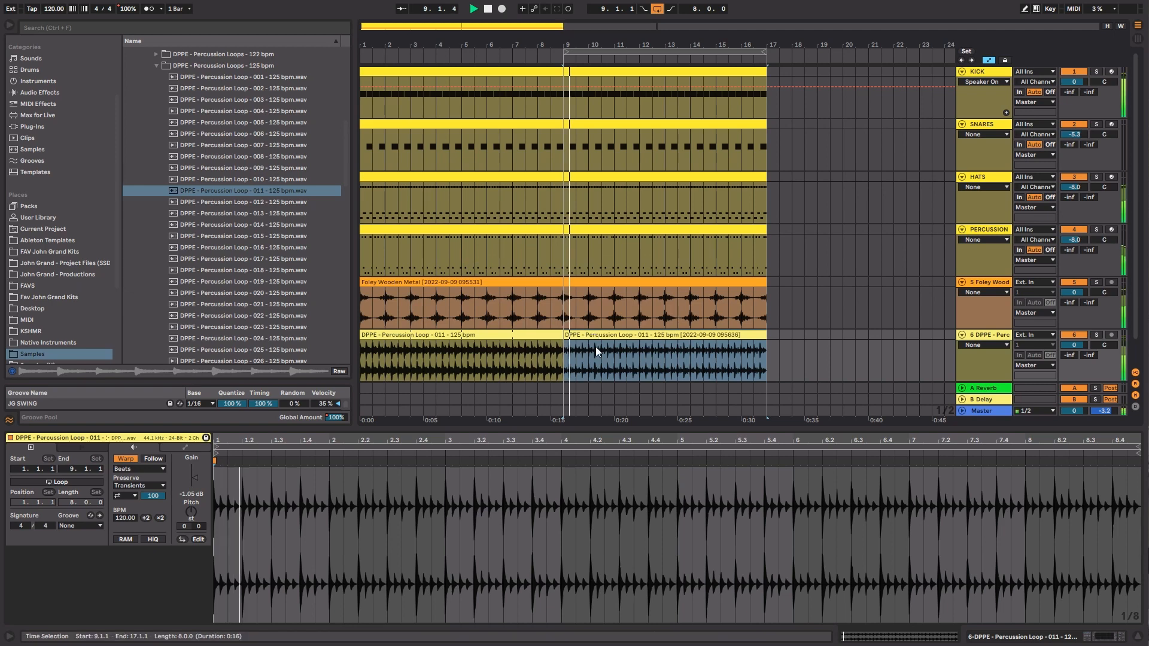
left_click(81, 525)
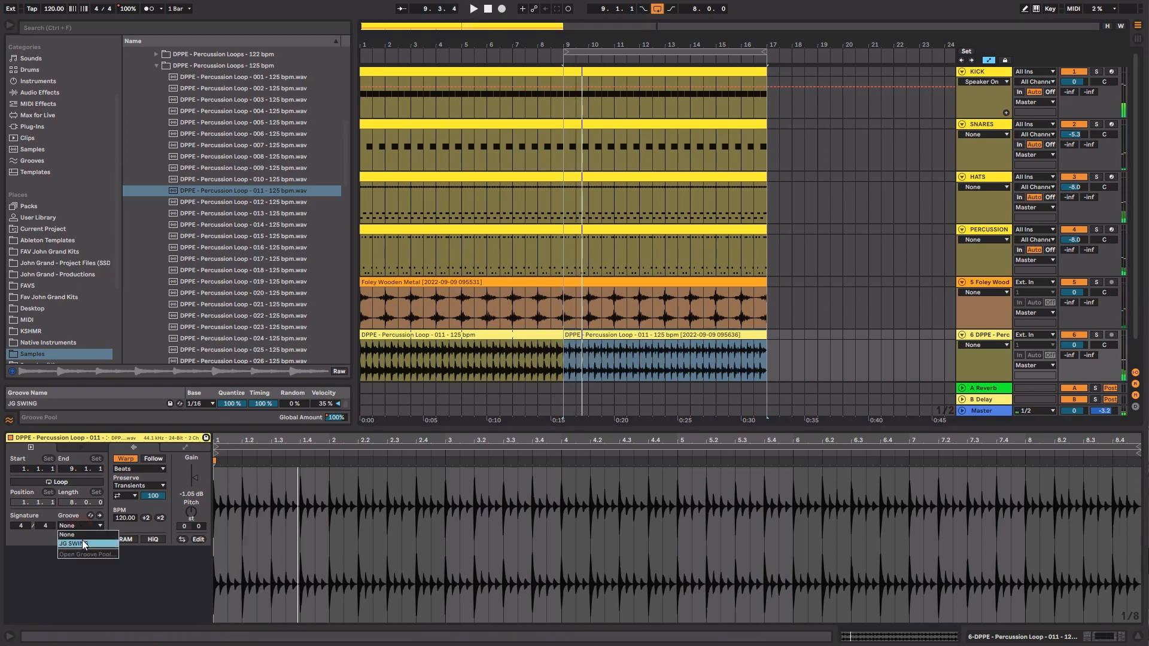
left_click(83, 544)
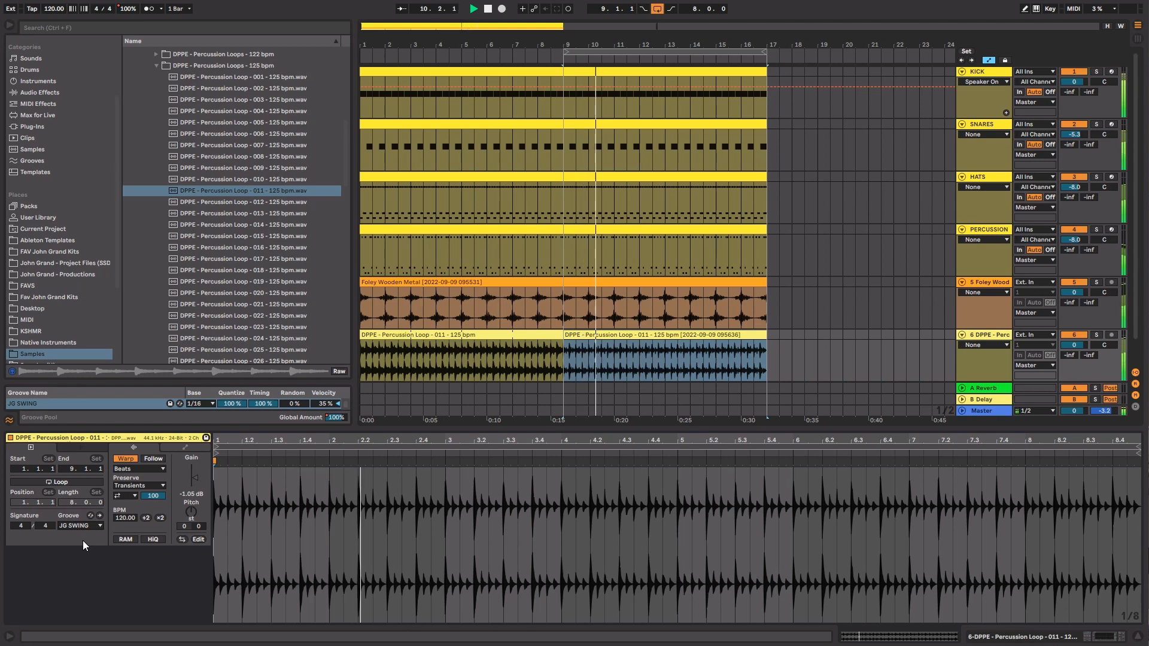
Try transient envelope values of 4, 21 and 6 on the percussion loop clip before bar 9 during playback.
left_click(421, 335)
key("space")
key("space")
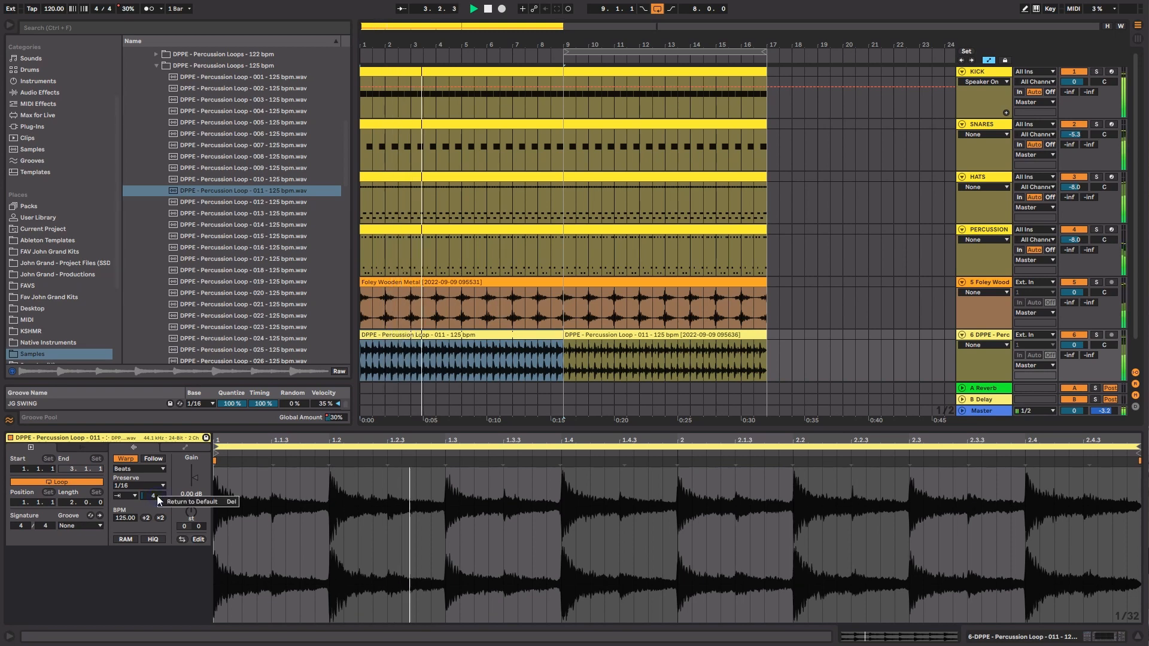
left_click_drag(153, 493, 152, 496)
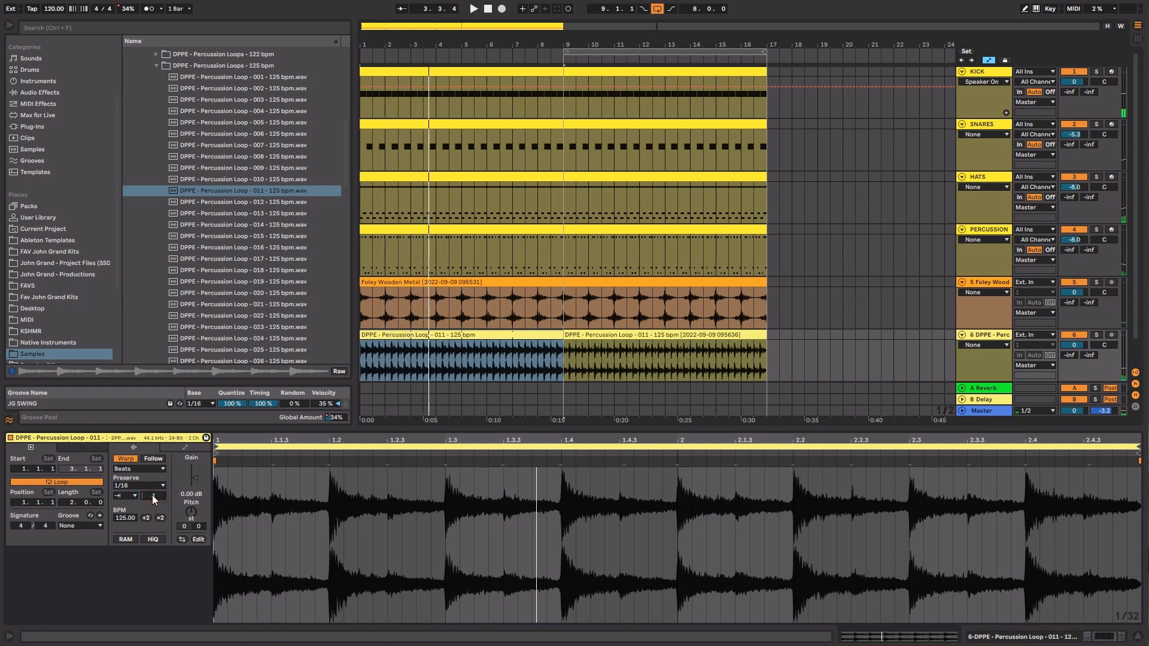
right_click(152, 494)
left_click_drag(159, 495, 159, 462)
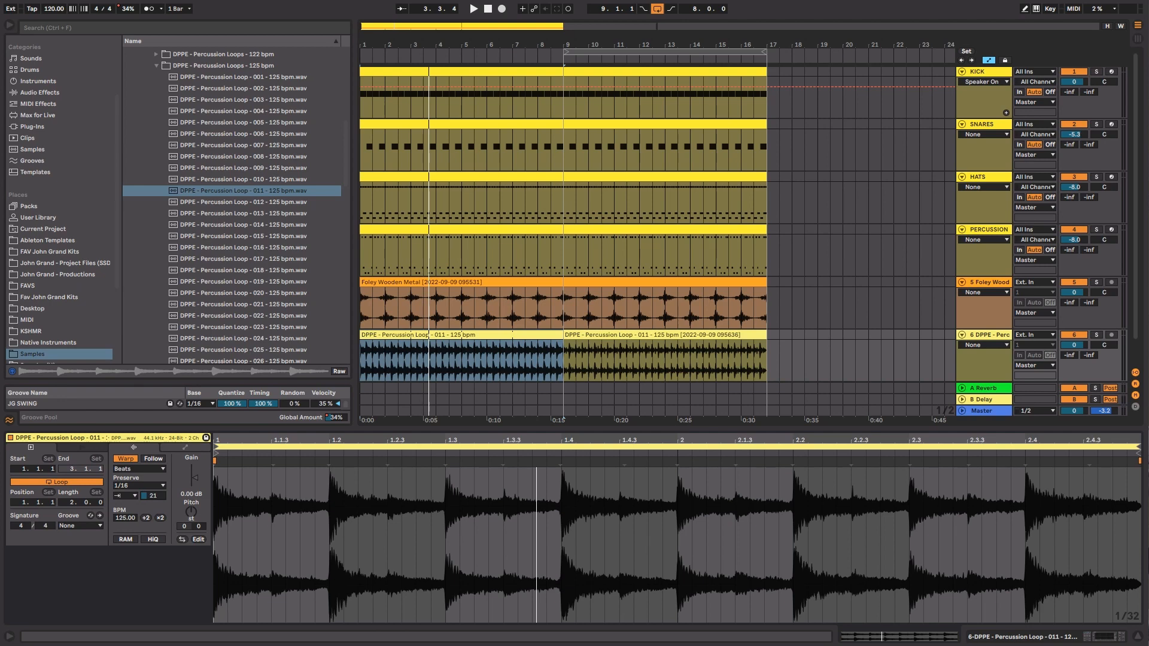
key("space")
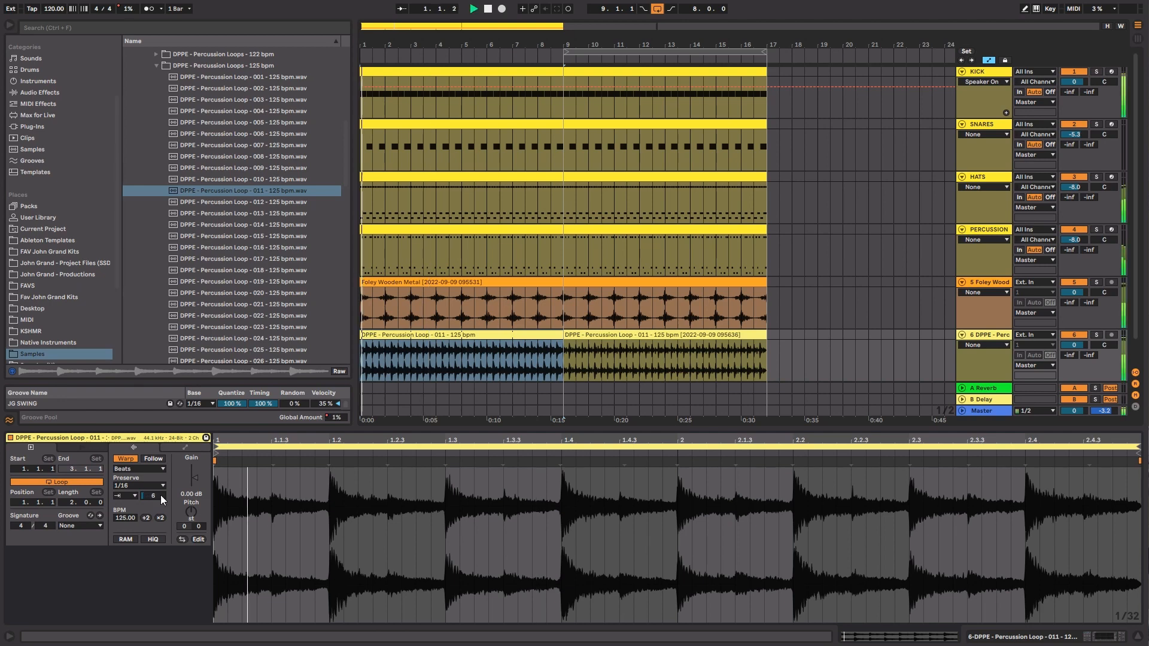
Switch to the device view and remove the Reverb device from return track A.
key("shift+Tab")
left_click(982, 334)
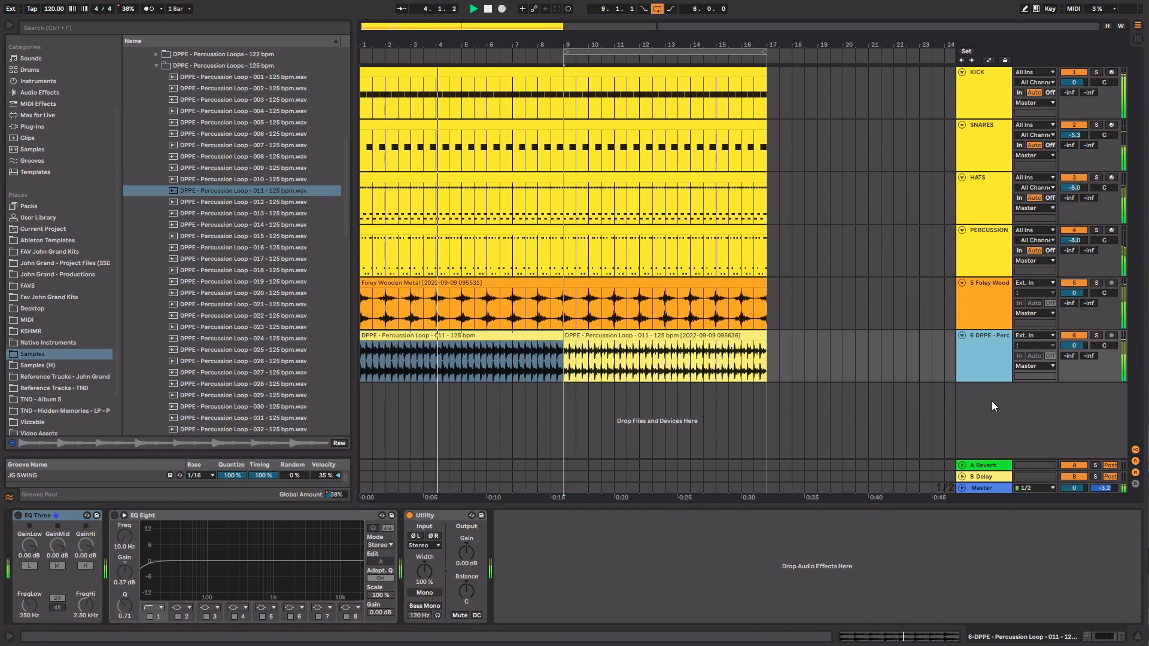
left_click(987, 467)
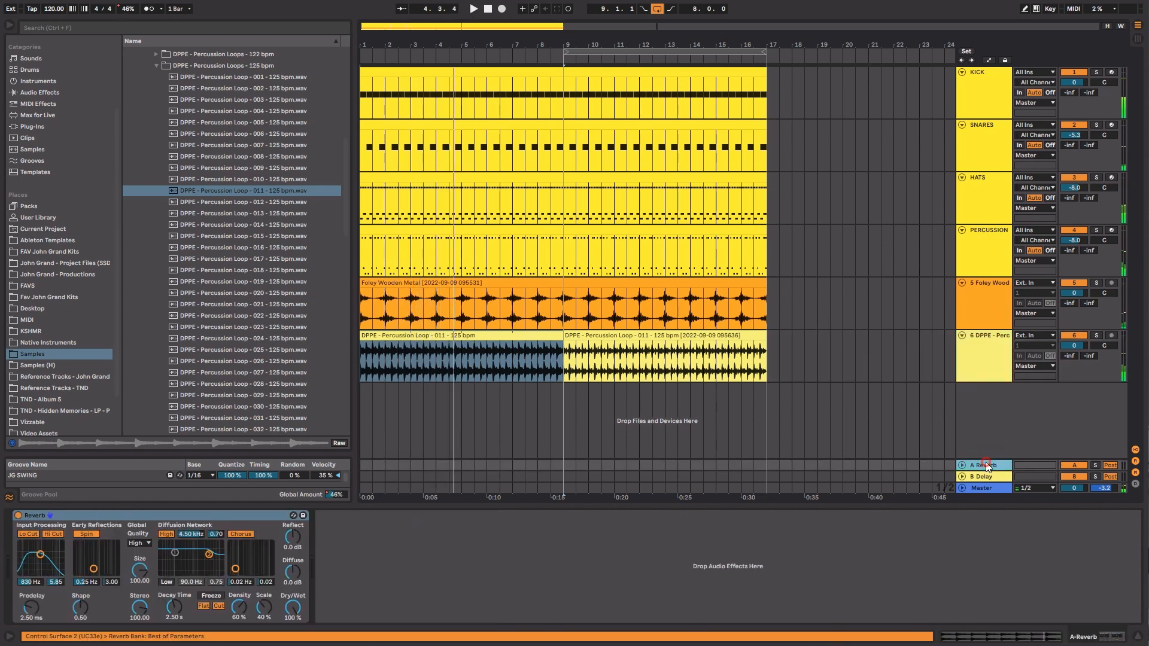
key("Delete")
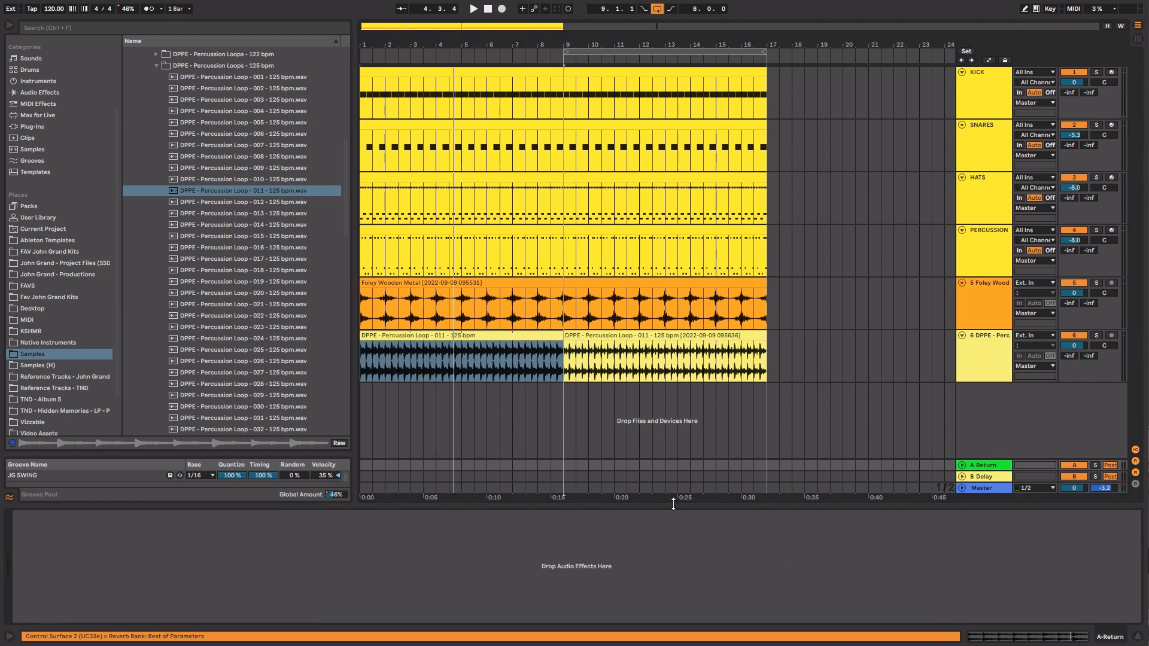
Add the Echo effect from Delay & Loop to return track A and set its Dry/Wet to 100%.
left_click(68, 93)
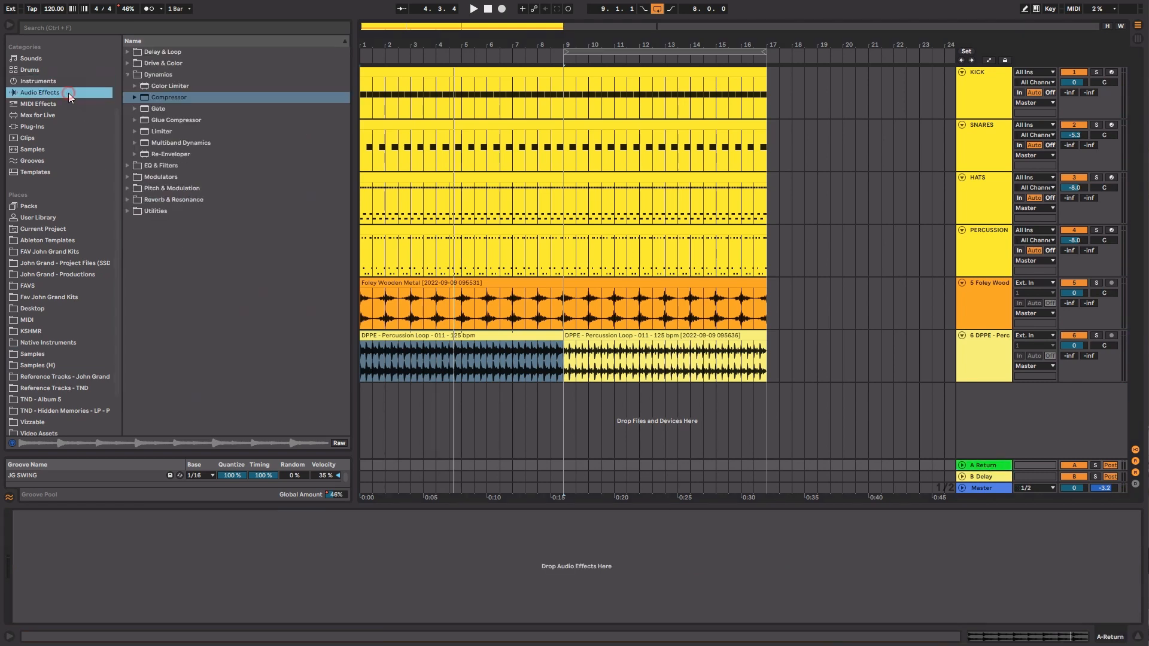
left_click(127, 74)
left_click(128, 64)
left_click(128, 64)
left_click(128, 52)
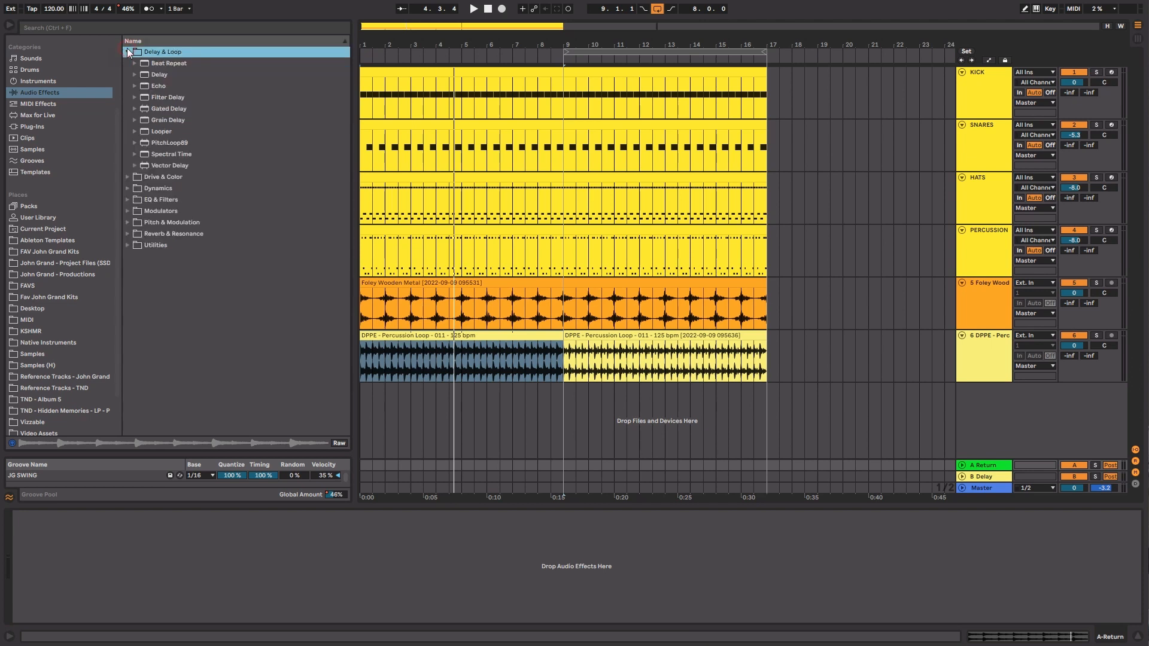
left_click(160, 76)
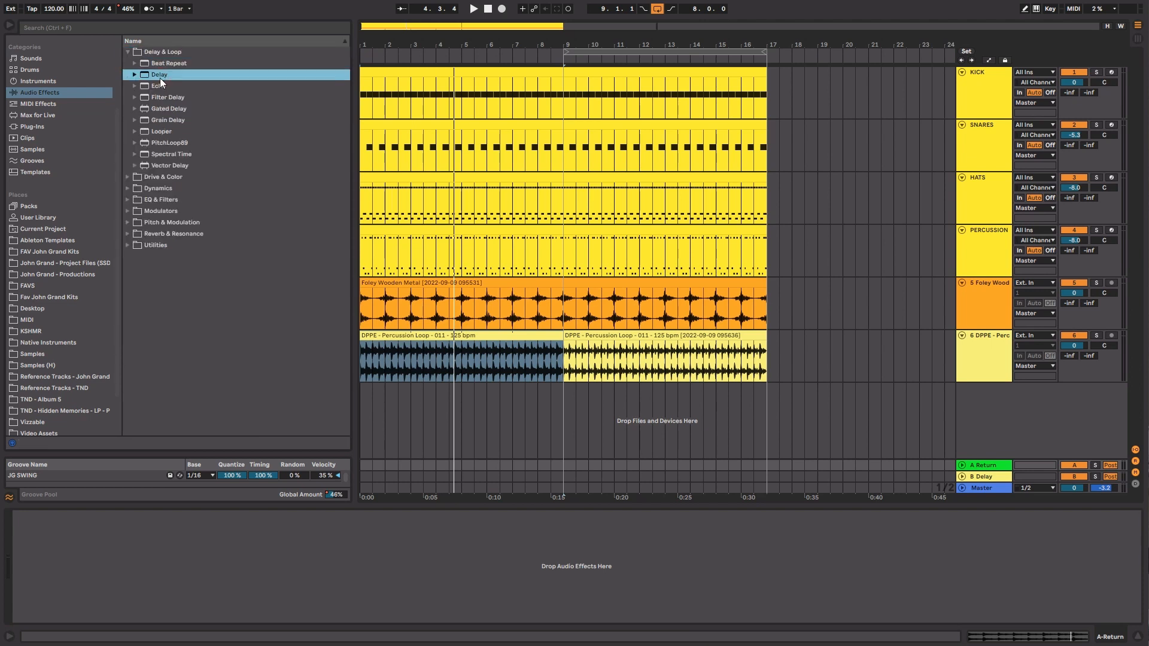
double_click(160, 86)
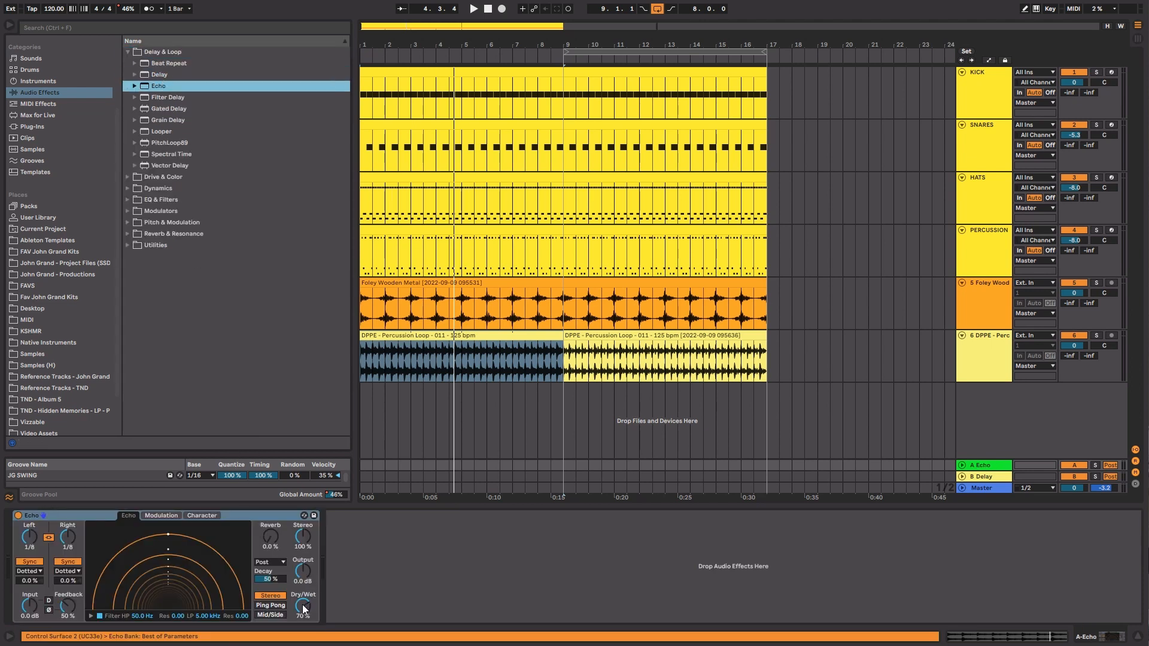
left_click_drag(303, 608, 304, 595)
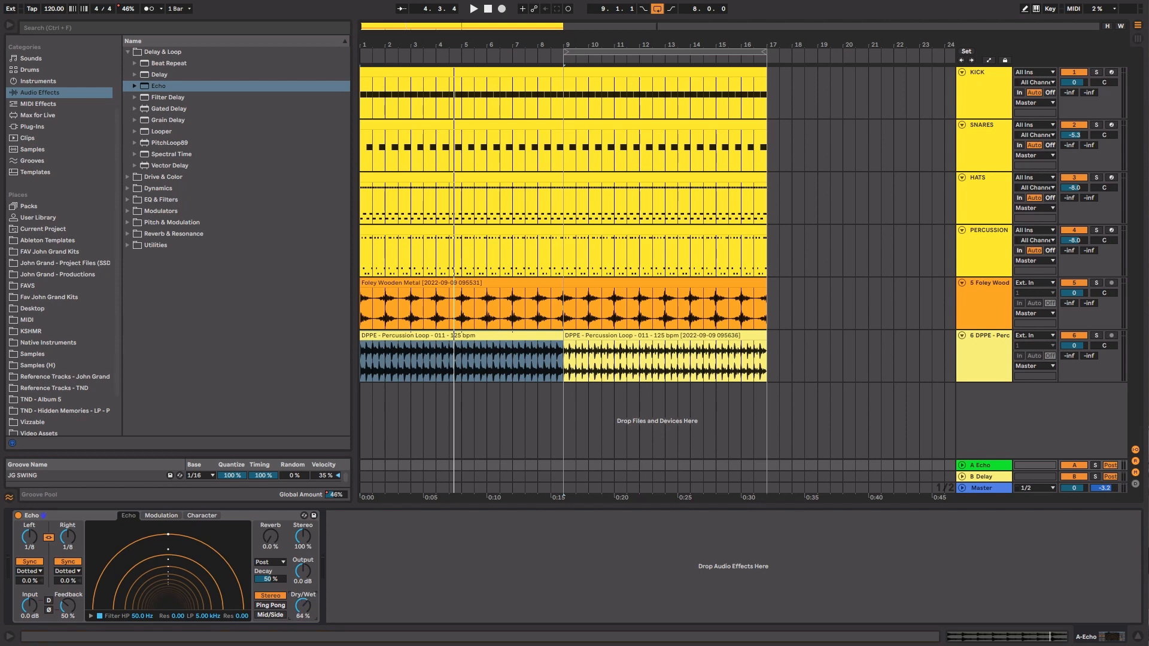
Group the HATS, PERCUSSION, foley and percussion loop tracks and name the group TOPS.
left_click(995, 354)
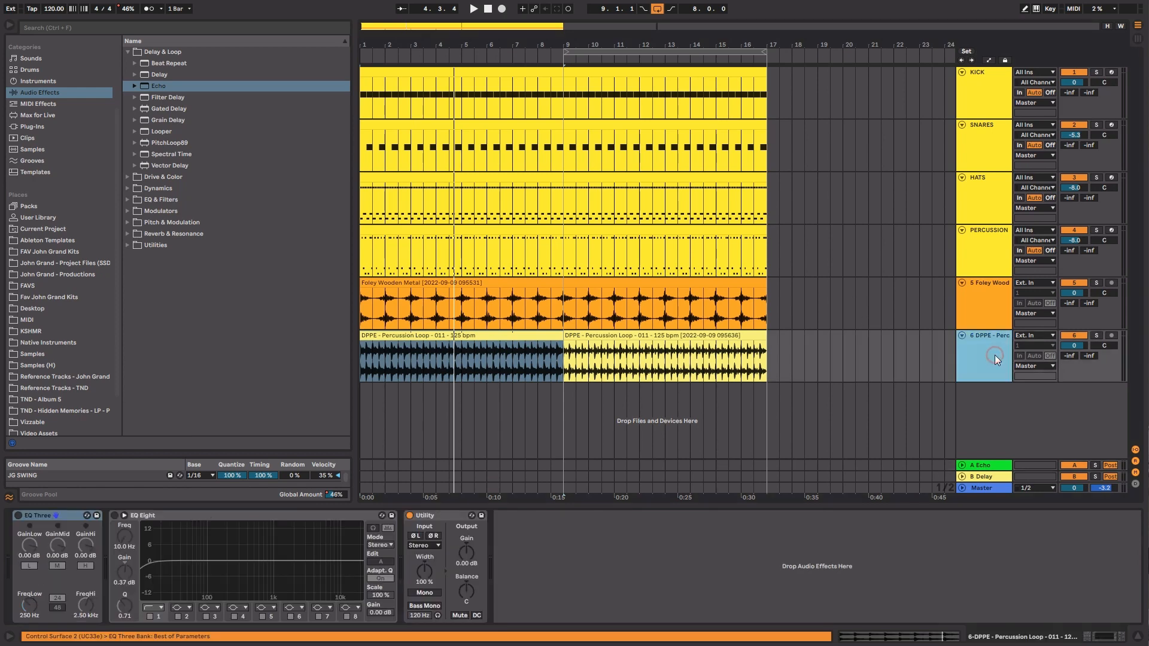
left_click(986, 464)
left_click(996, 356)
left_click(988, 464)
left_click(991, 204, "shift")
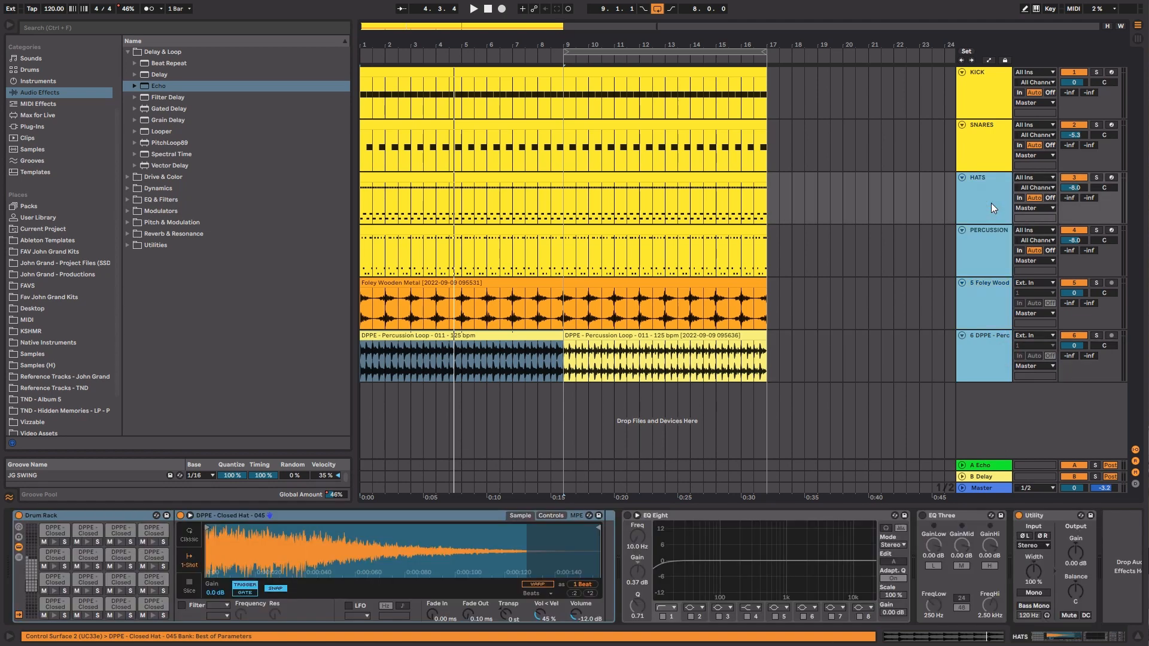
key("ctrl+g")
type("TOPS")
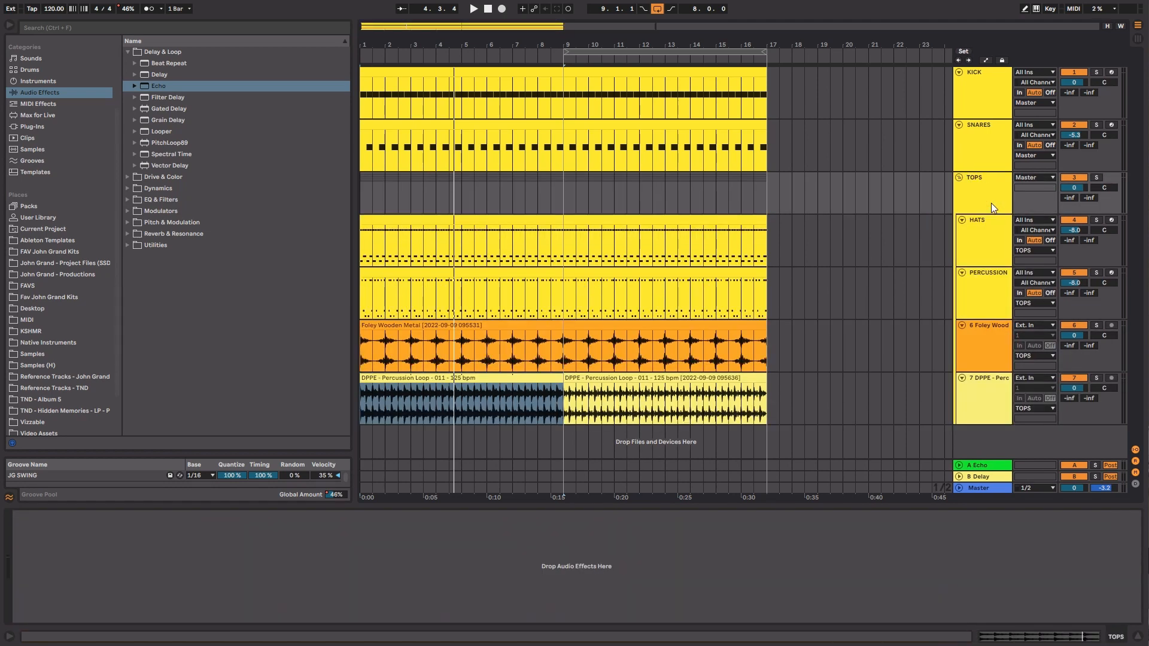
key("Return")
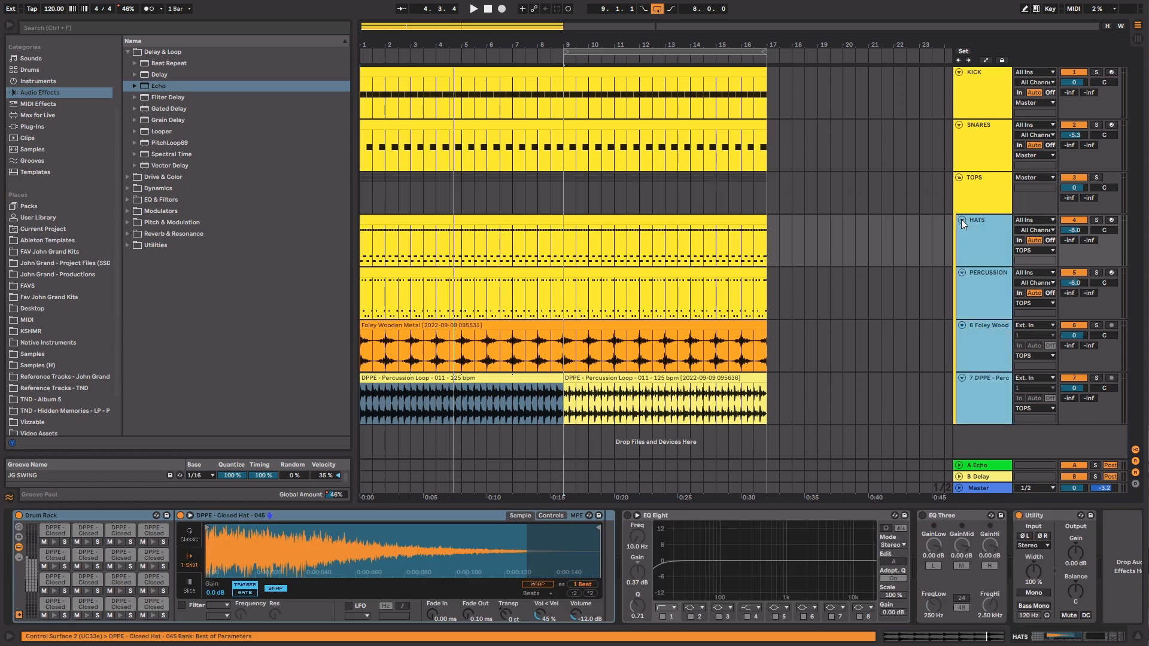
Apply the TOPS group's yellow colour to all grouped tracks and clips.
left_click(971, 185)
right_click(972, 185)
left_click(1024, 401)
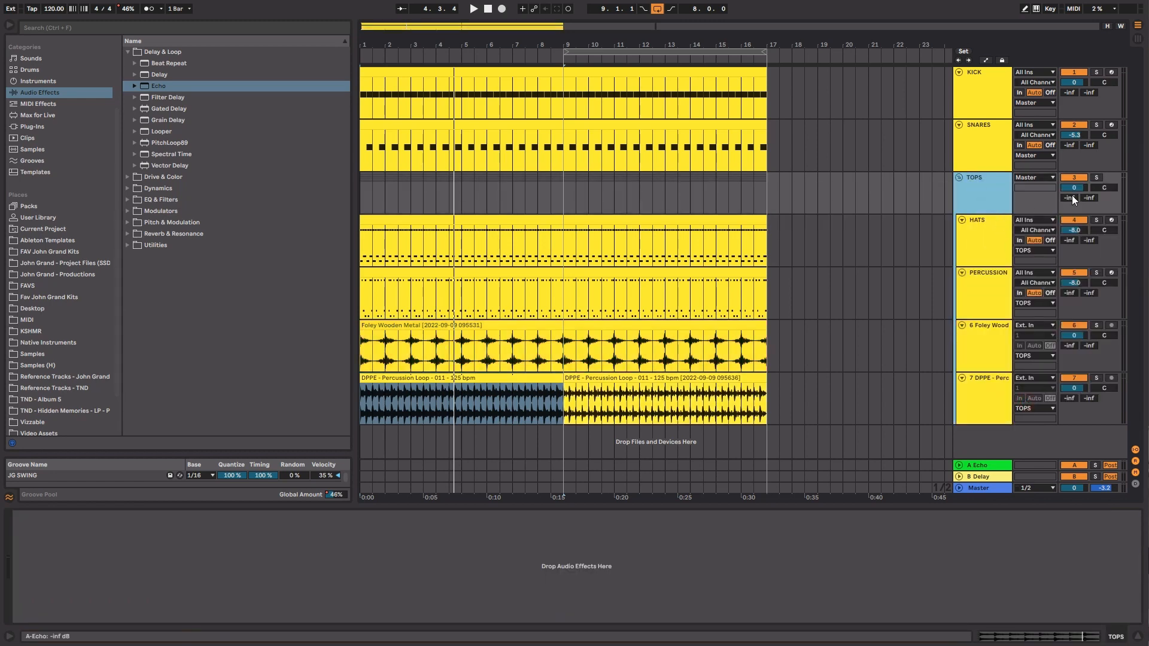
Move the arrangement loop to bars 1 to 9 and raise the TOPS group's Echo send to 0 dB.
left_click_drag(1071, 198, 1069, 196)
key("space")
left_click_drag(591, 52, 339, 61)
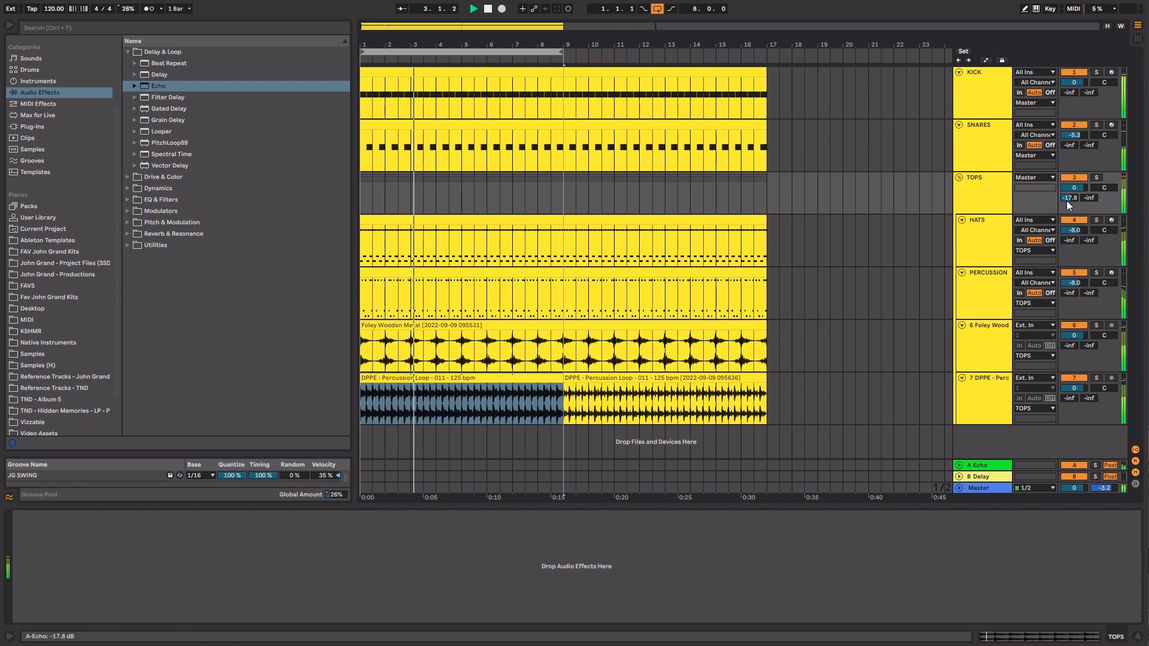
left_click_drag(1068, 203, 1068, 178)
Set the high-pass filter of the Echo on return A to 599 Hz during playback.
left_click(981, 464)
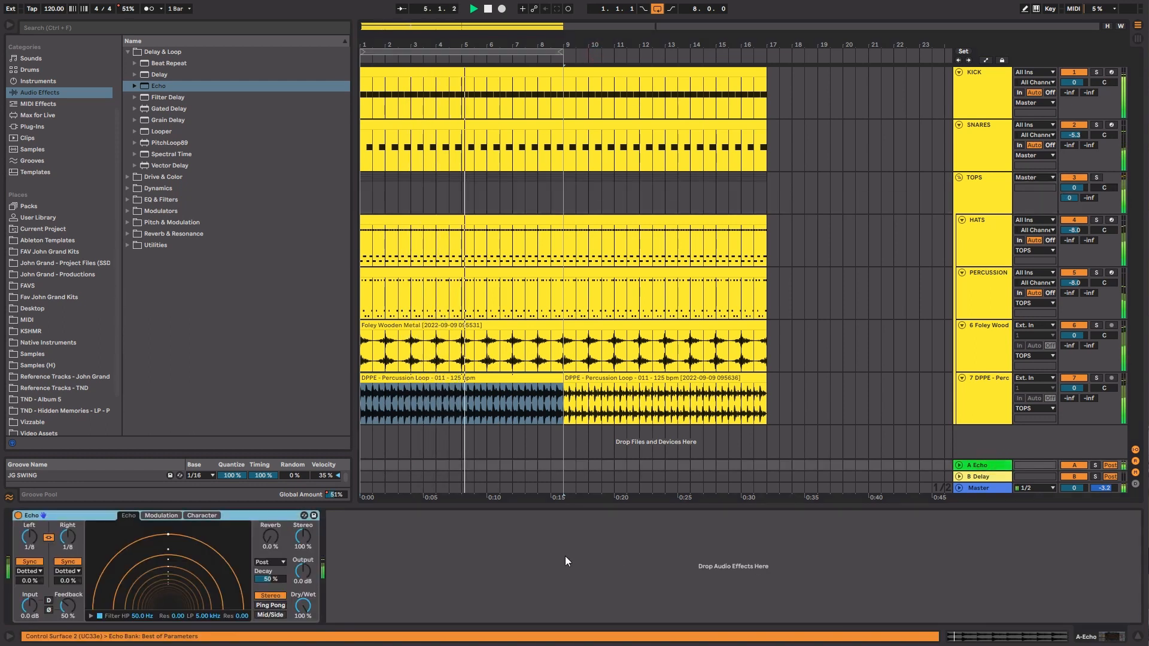
left_click(143, 616)
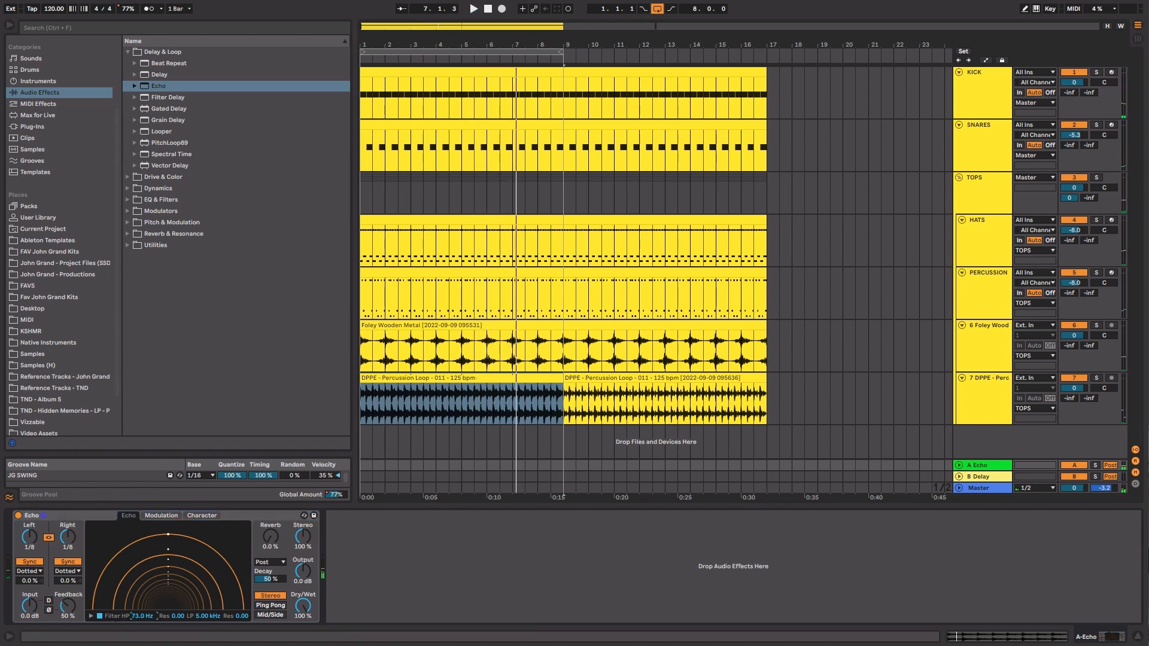
key("space")
left_click_drag(142, 616, 142, 589)
Set the Echo's stereo width to 200%, reverb to 13% and feedback to 20%.
left_click_drag(302, 537, 303, 478)
left_click_drag(271, 537, 271, 523)
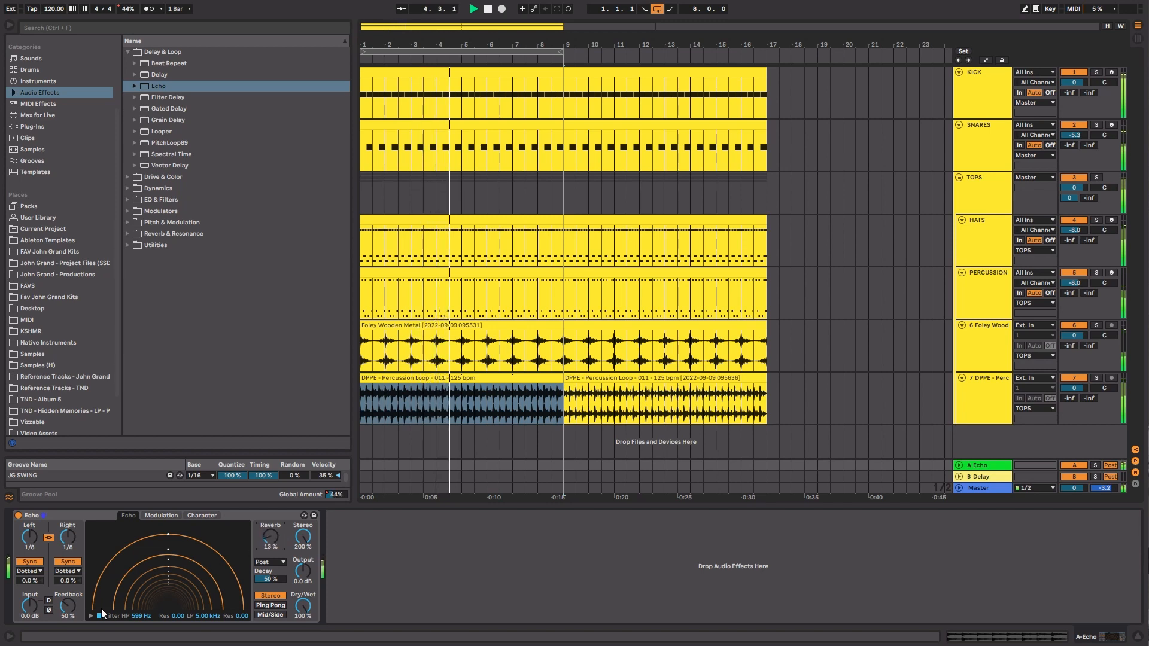
left_click_drag(68, 606, 68, 611)
key("space")
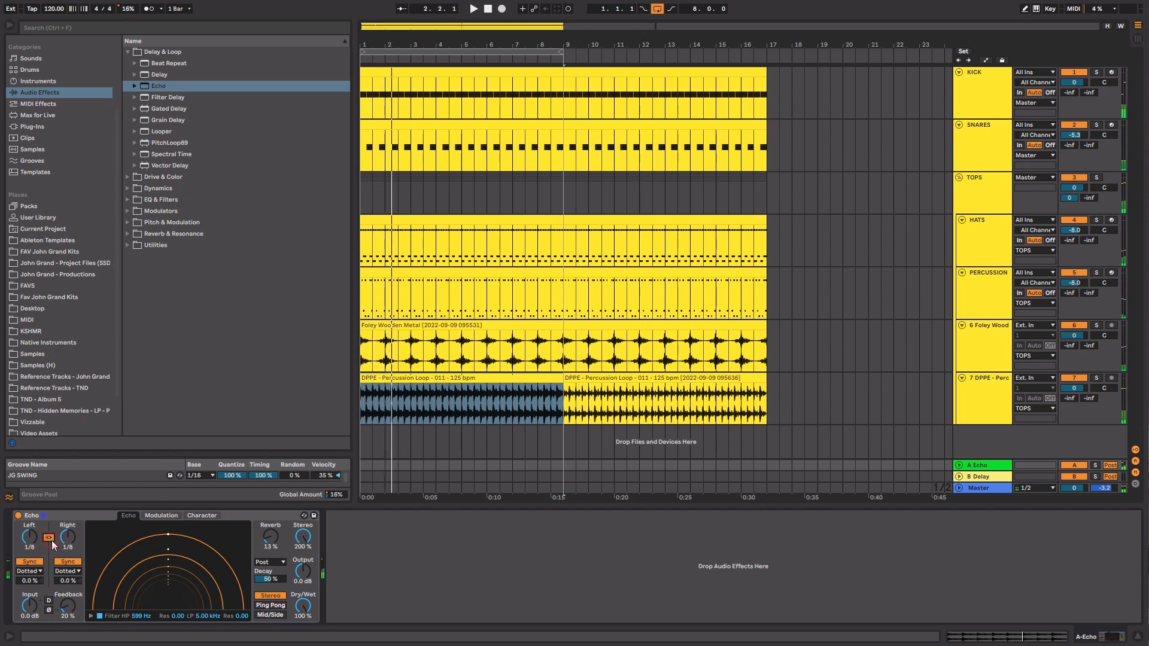
Unlink the Echo's left and right delays, set the right channel's sync mode to Notes, and play the loop.
left_click(49, 538)
left_click(71, 572)
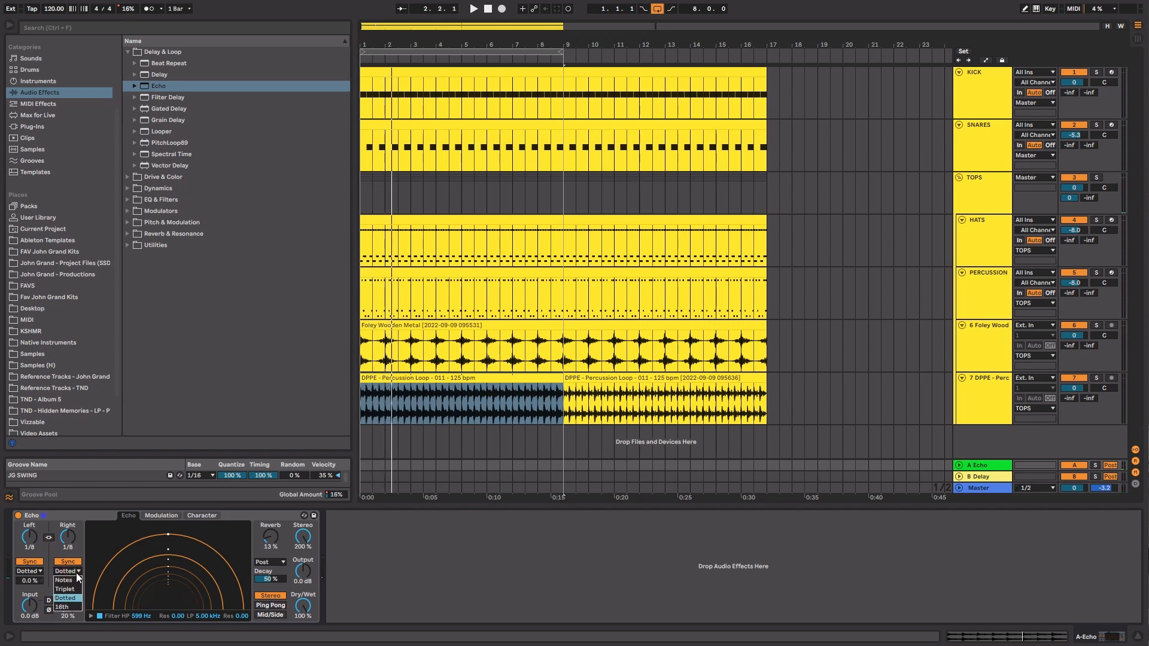
left_click(72, 536)
left_click(68, 572)
left_click(73, 582)
key("space")
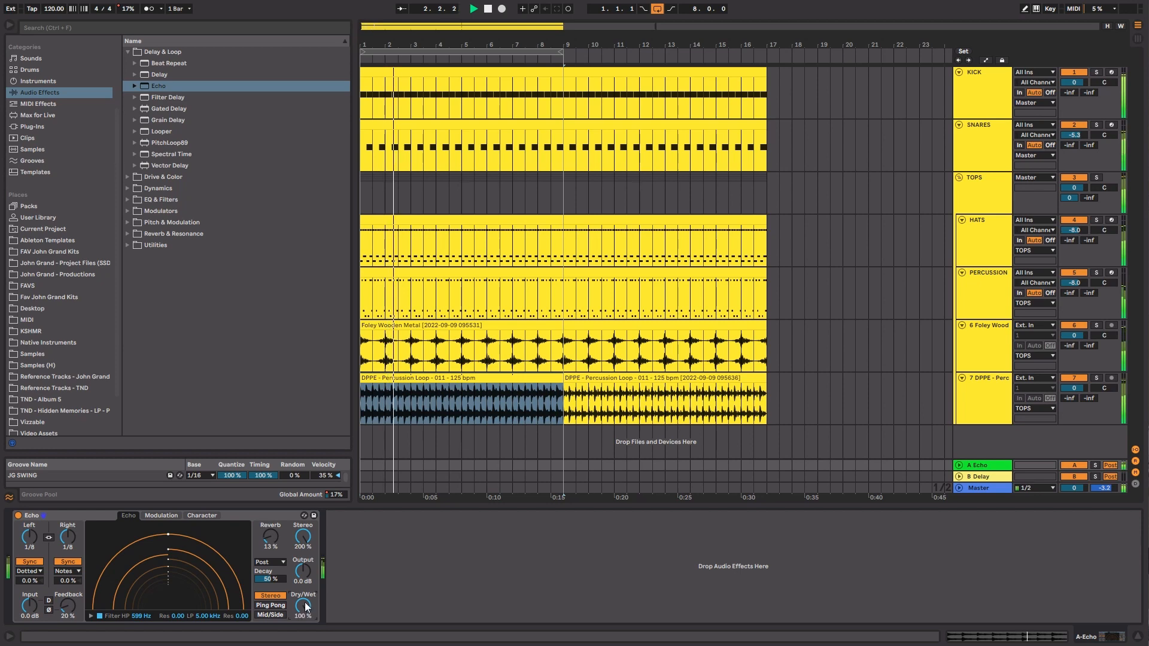
Set the Echo's output to -5.8 dB and decay to 12%, and switch its channel mode to Ping Pong.
left_click_drag(303, 571, 275, 606)
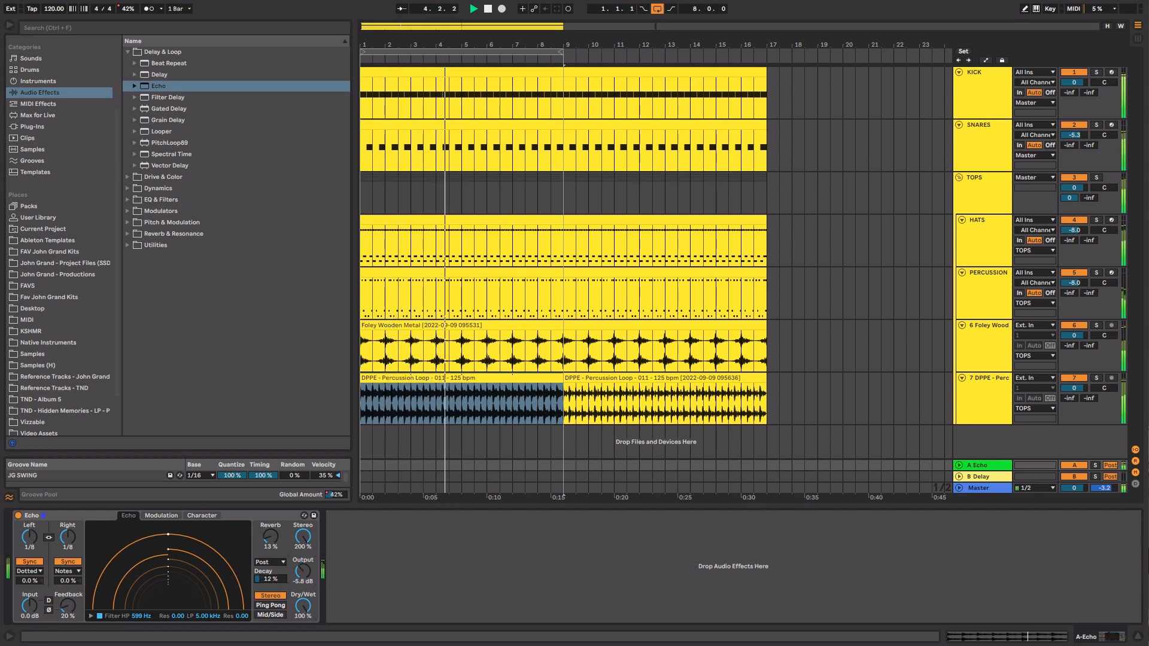
left_click(277, 606)
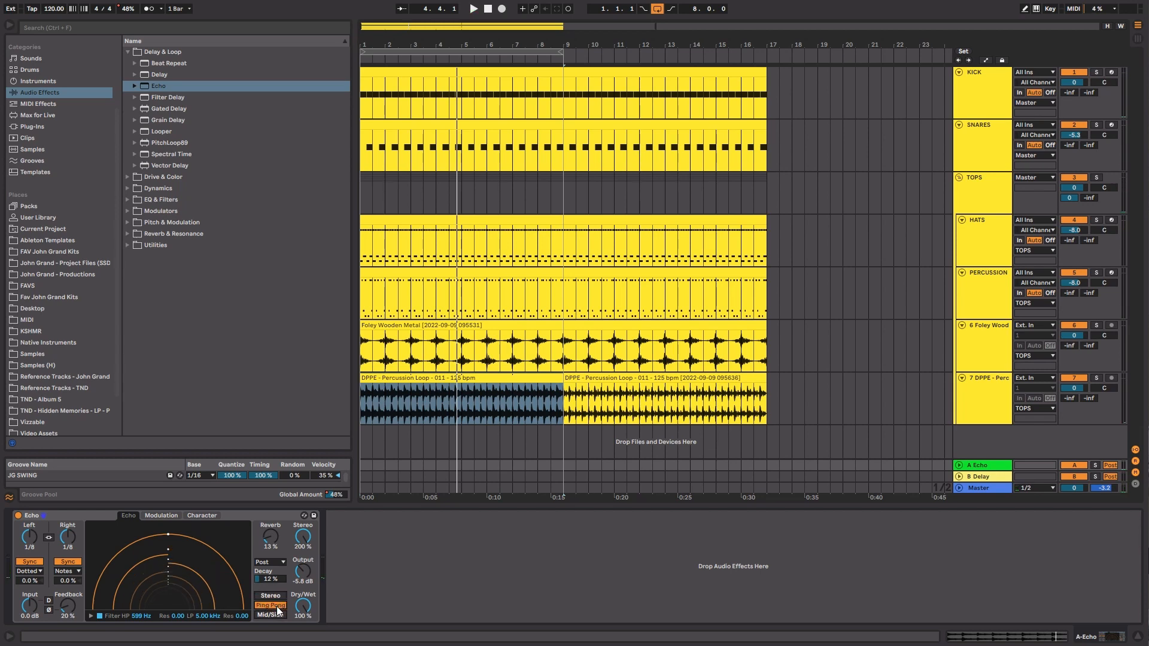
key("space")
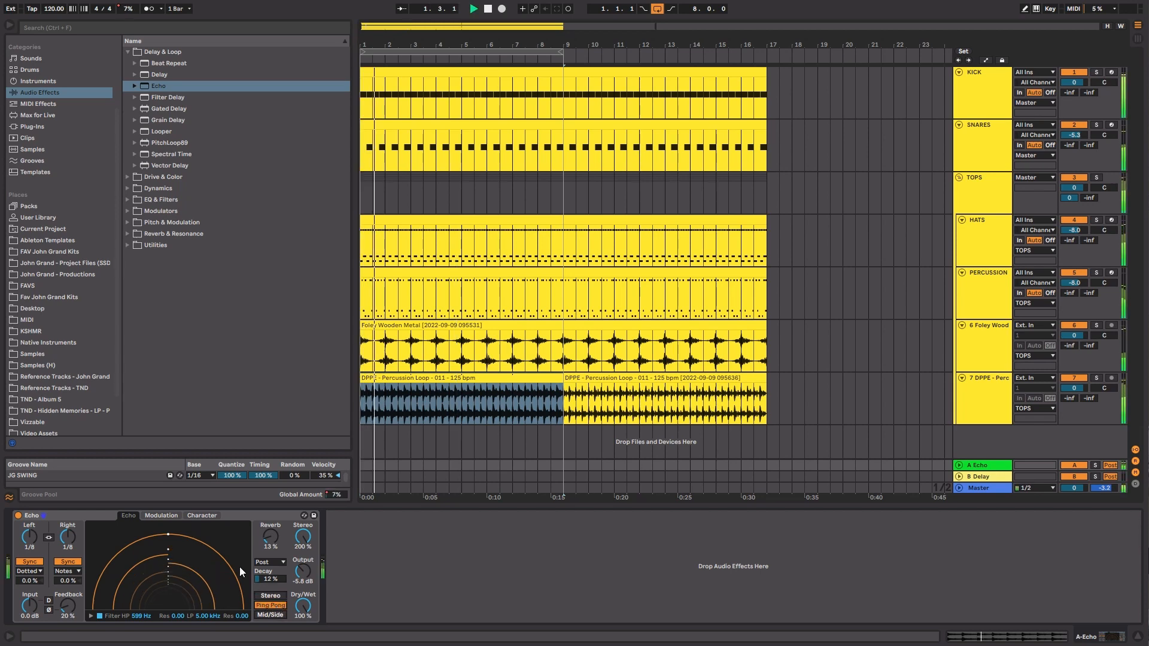
Set the Echo's modulation to rate 8 with a triangle waveform and 47% delay modulation.
left_click(162, 515)
left_click_drag(125, 601, 125, 608)
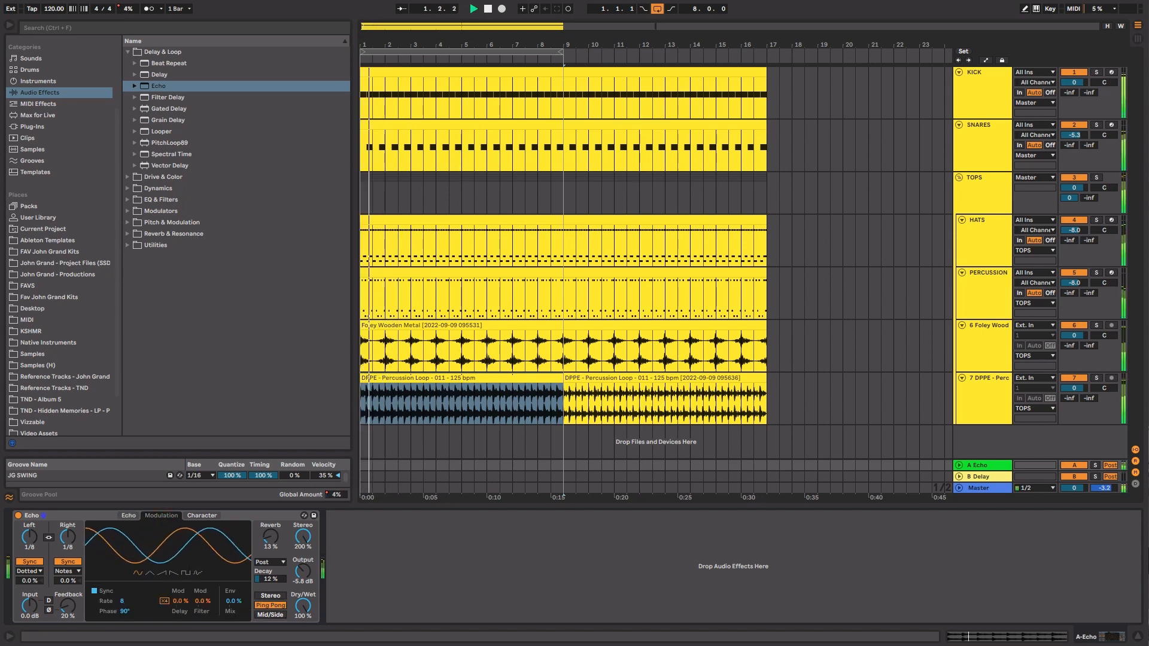
left_click(150, 573)
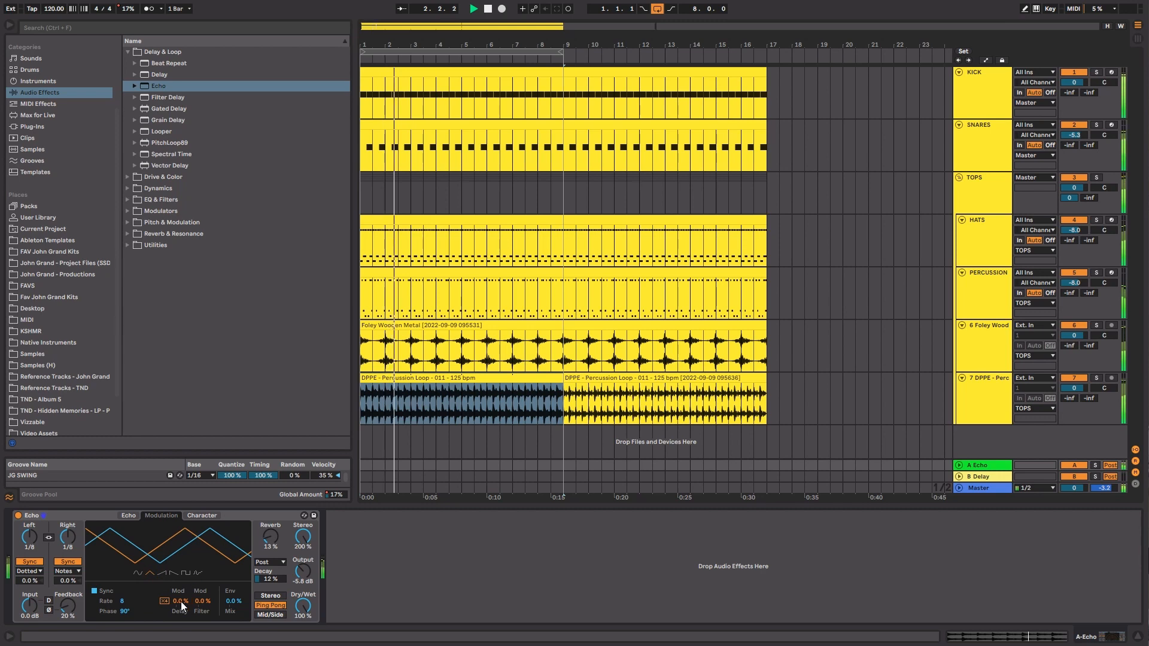
left_click_drag(185, 606, 185, 607)
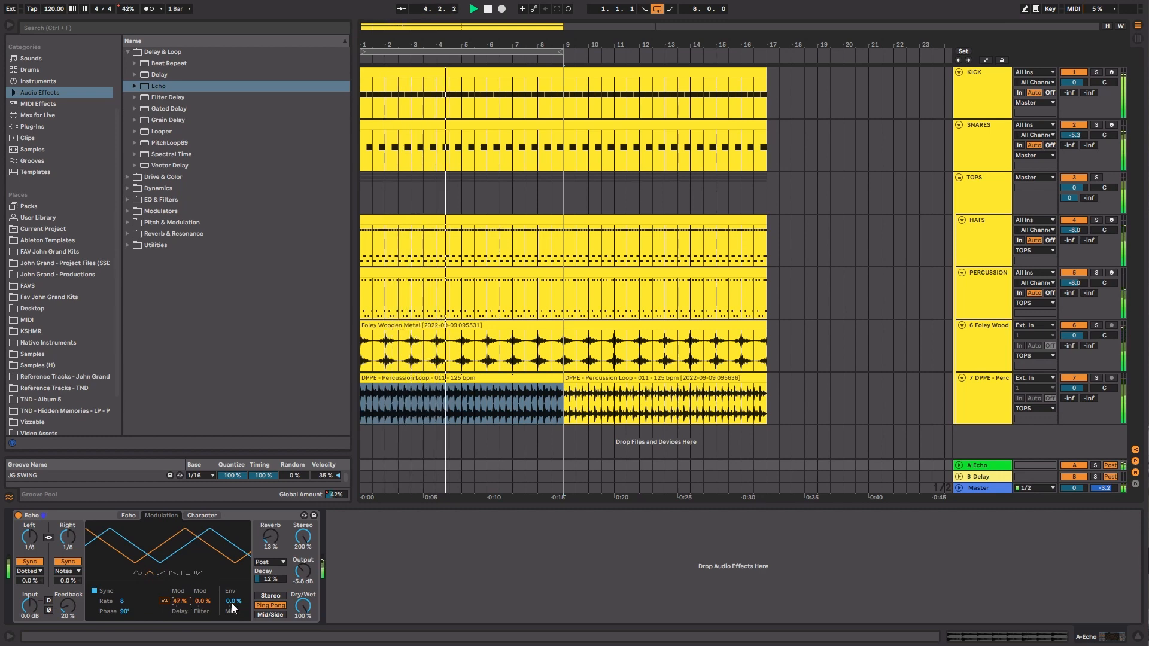
Try the Echo's gate with a threshold of about -34 dB, reset the threshold to 0 dB and switch the gate off.
left_click(202, 516)
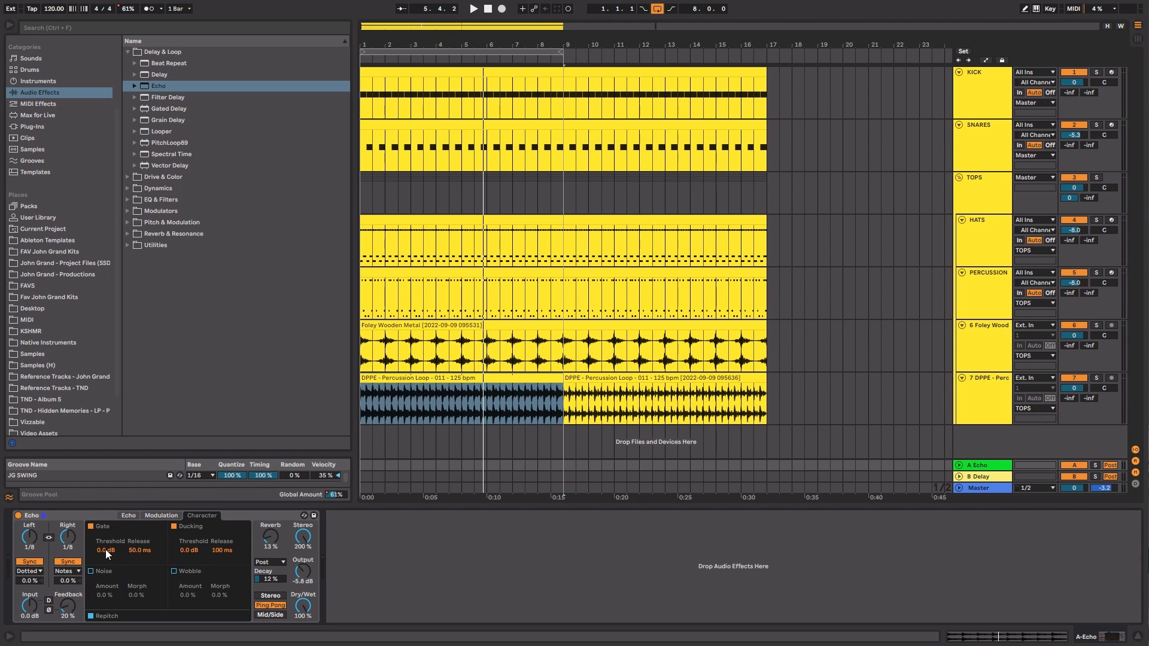
mouse_move(105, 549)
left_mouse_down()
mouse_move(105, 583)
mouse_move(105, 549)
left_mouse_up()
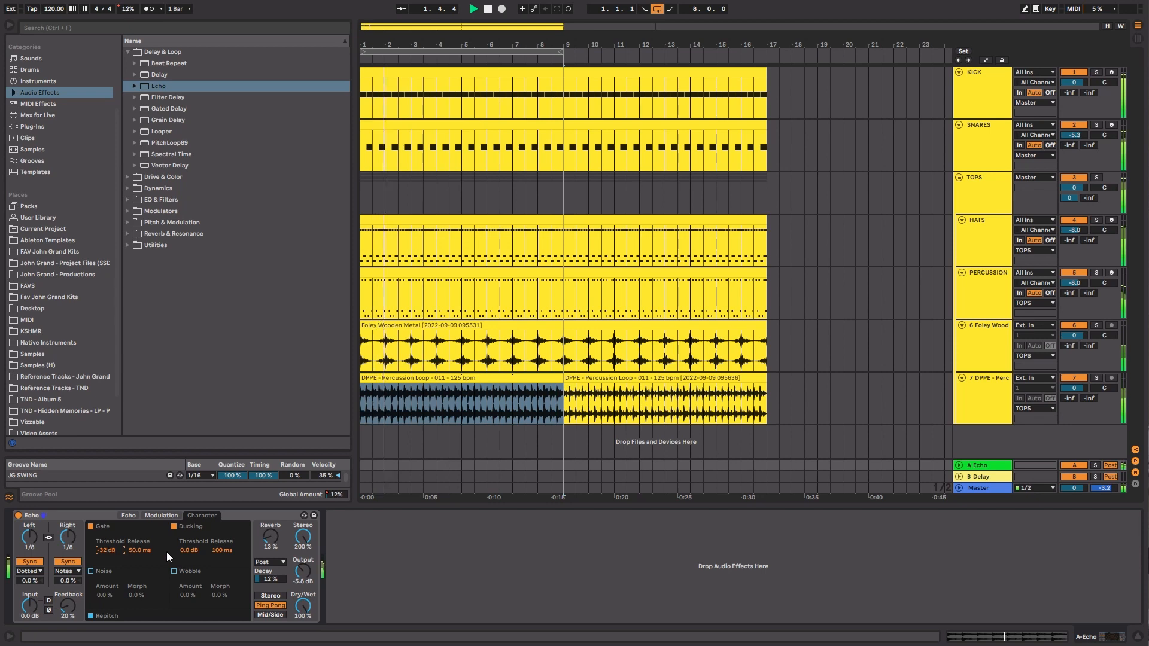
mouse_move(188, 550)
left_mouse_down()
mouse_move(189, 580)
mouse_move(189, 550)
left_mouse_up()
left_click_drag(107, 551, 107, 552)
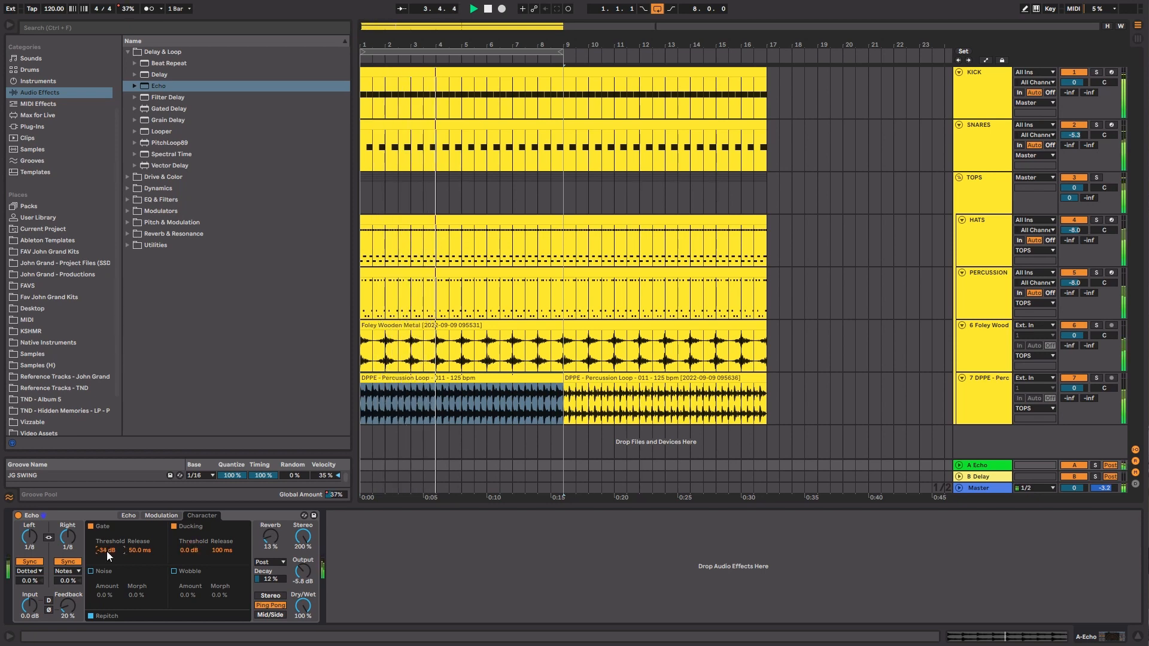
double_click(106, 552)
left_click(90, 526)
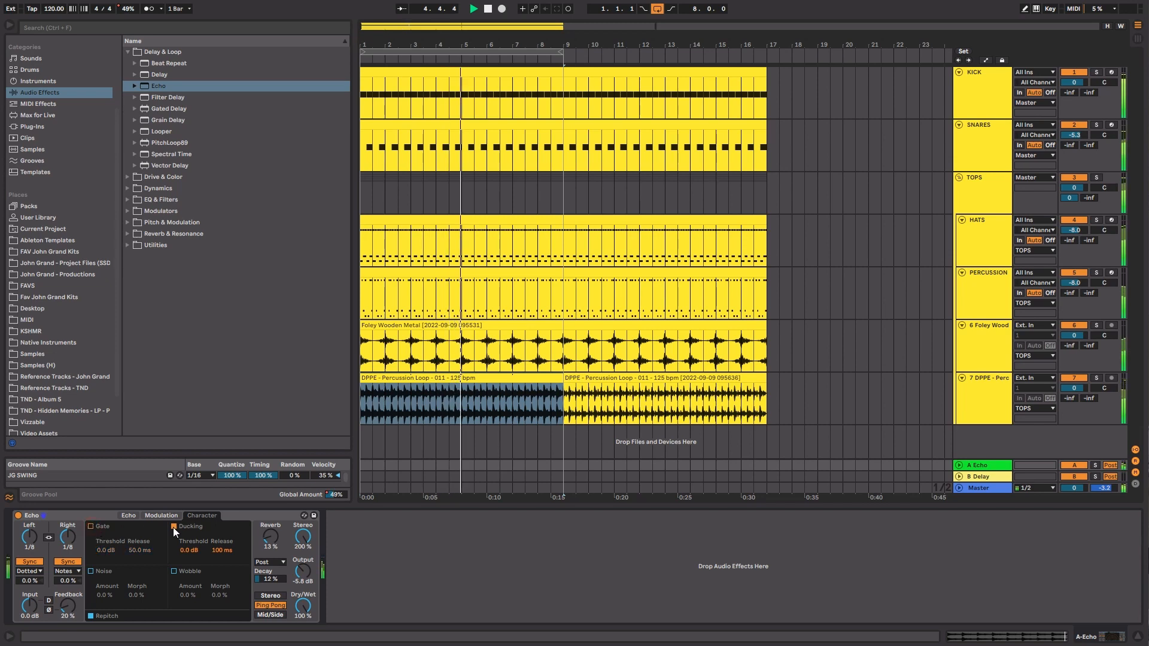
Try the Echo's noise character and turn both noise and ducking off.
left_click(91, 572)
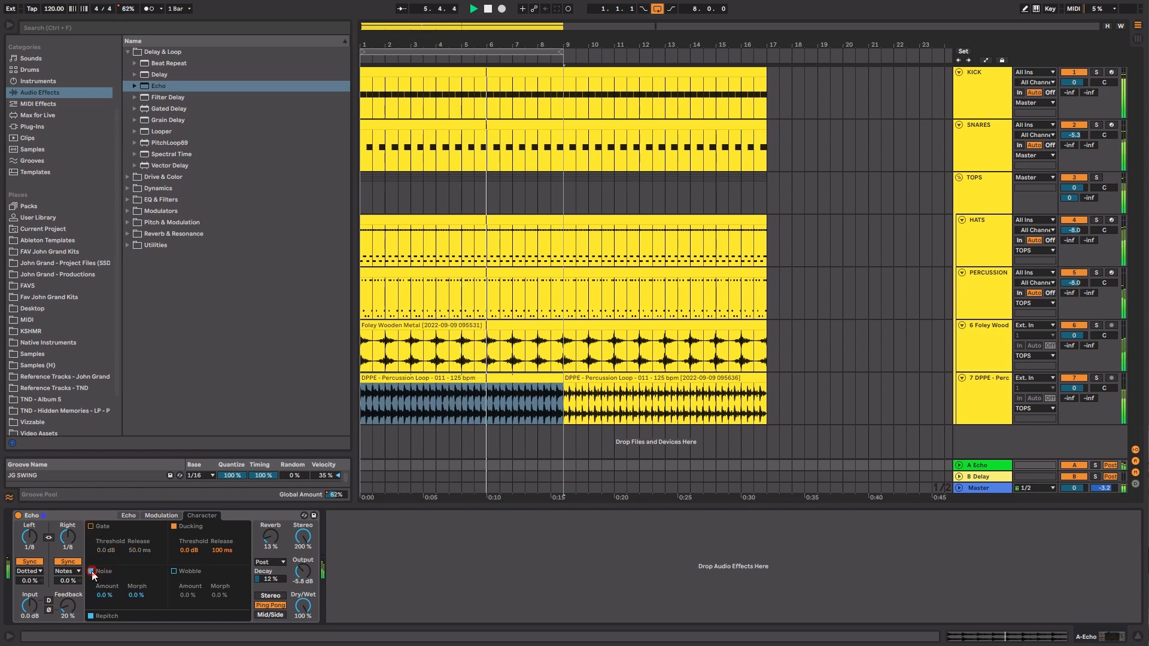
left_click(92, 572)
left_click(174, 526)
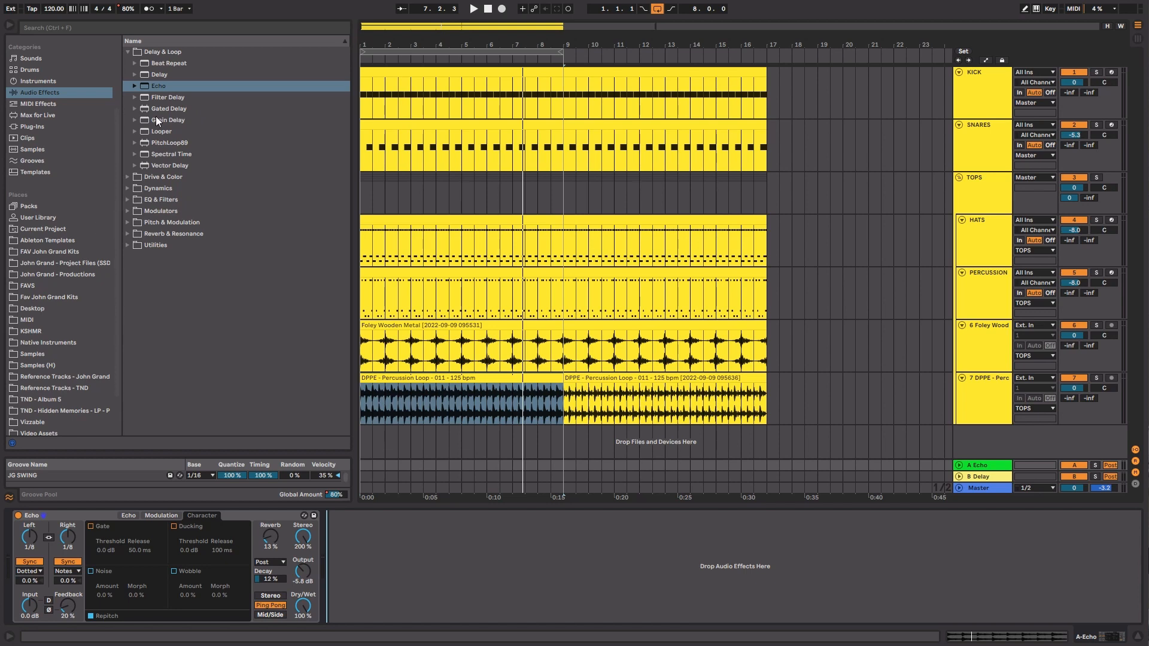
Search the audio effects for COMPRESS and add a Compressor after the Echo on the return track.
left_click(130, 26)
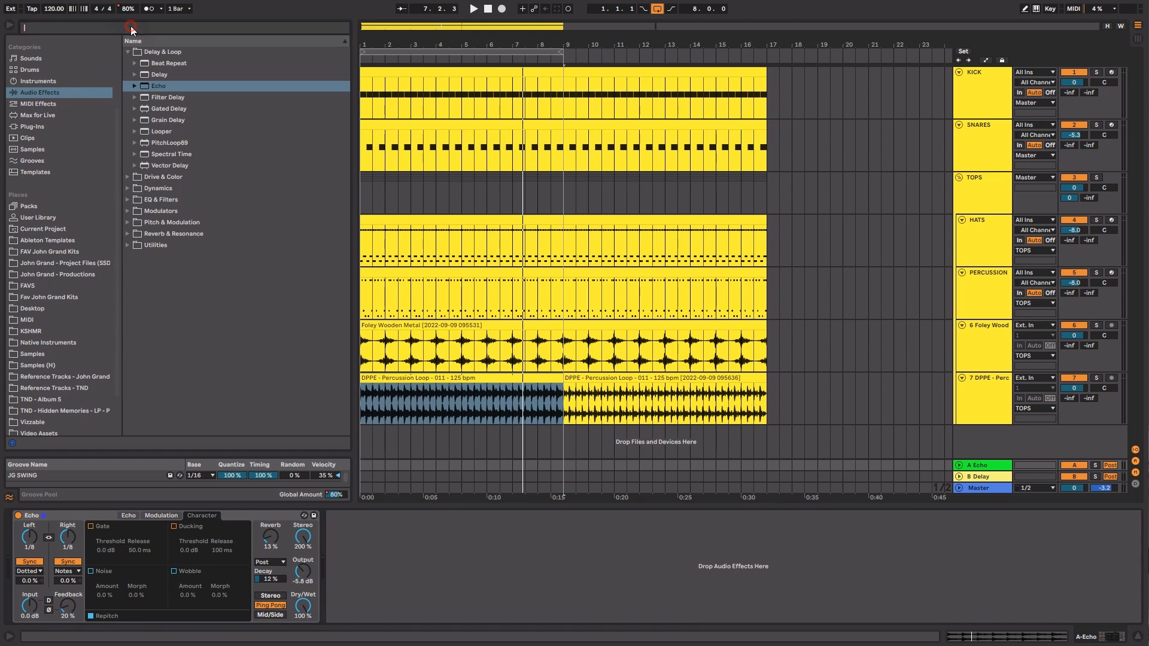
type("COMPRESS")
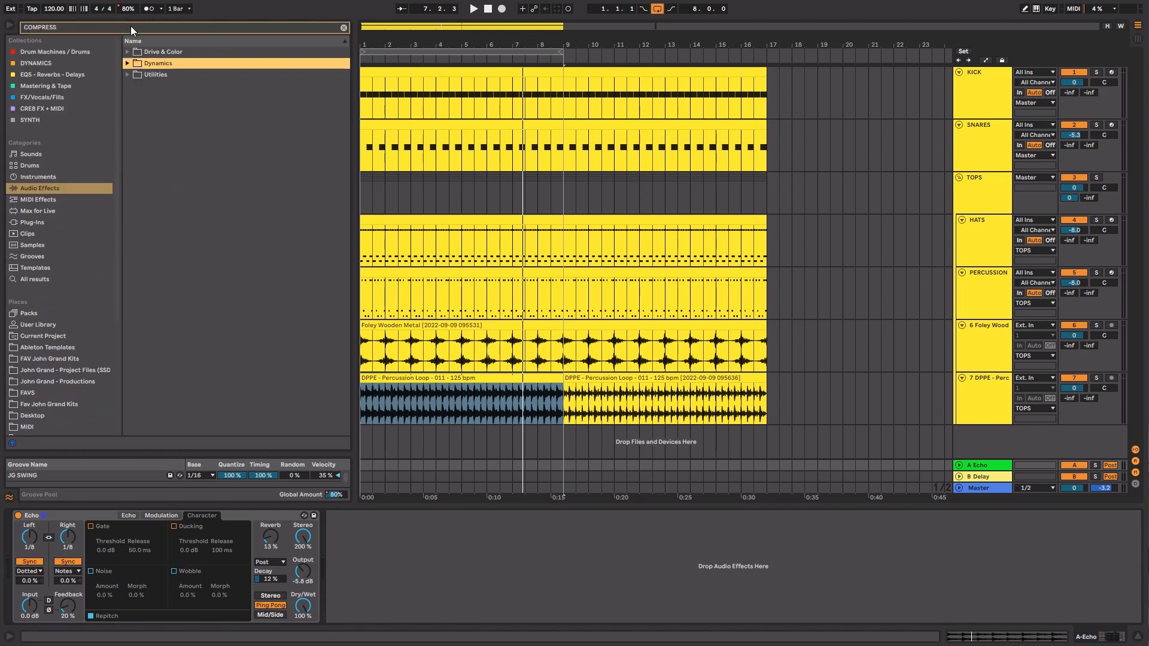
key("Up")
key("Left")
key("Down")
key("Right")
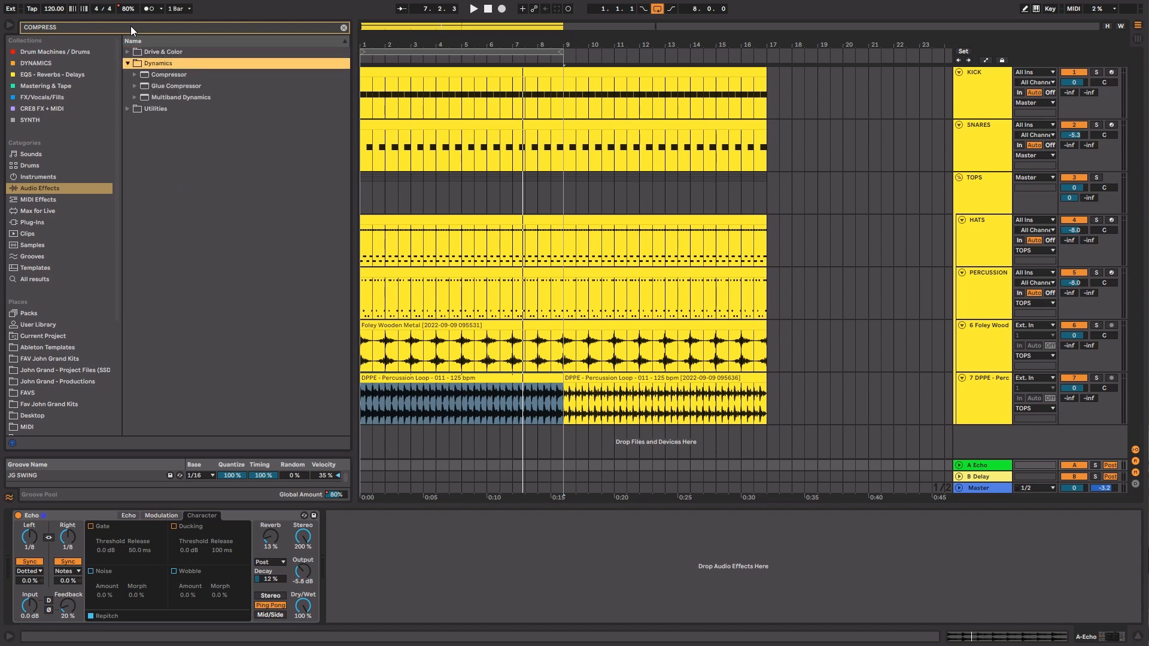
key("Down")
key("Down")
key("Up")
key("Return")
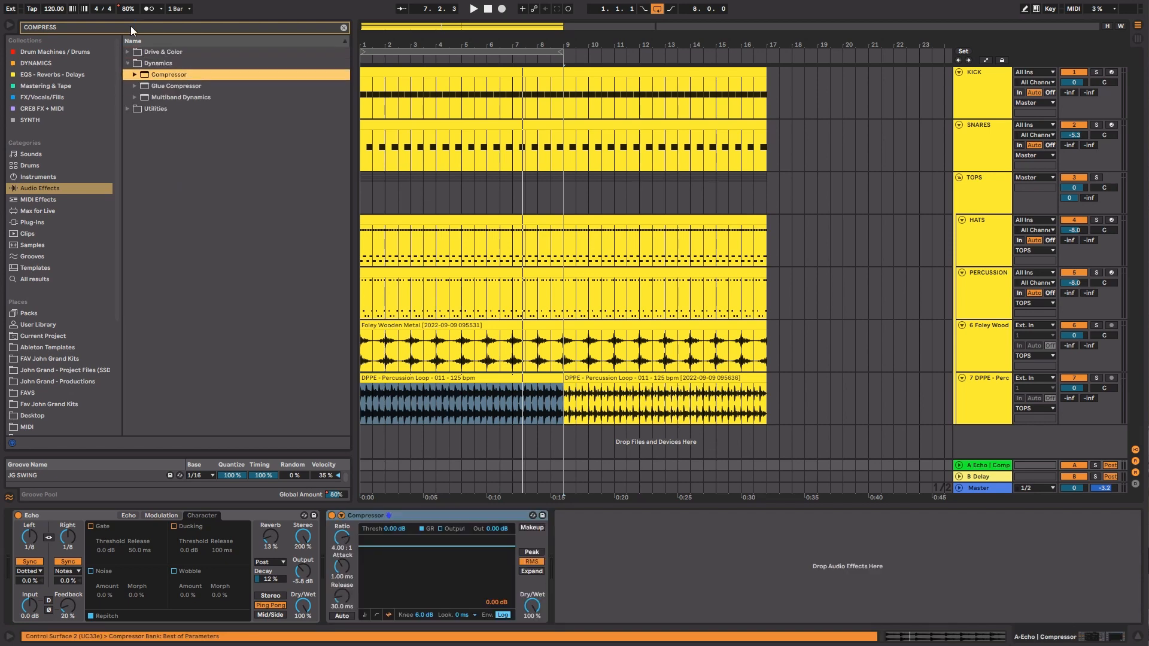
Enable the Compressor's sidechain with KICK Post FX as its source and leave the sidechain EQ off.
left_click(341, 515)
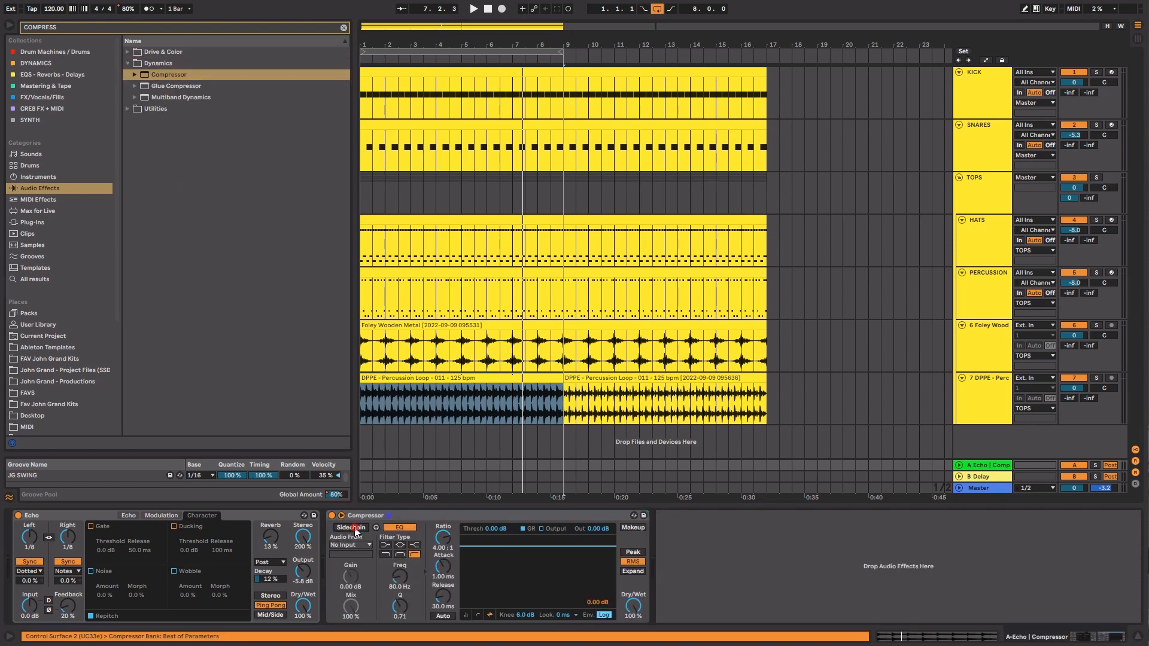
left_click(408, 530)
left_click(364, 547)
left_click(365, 557)
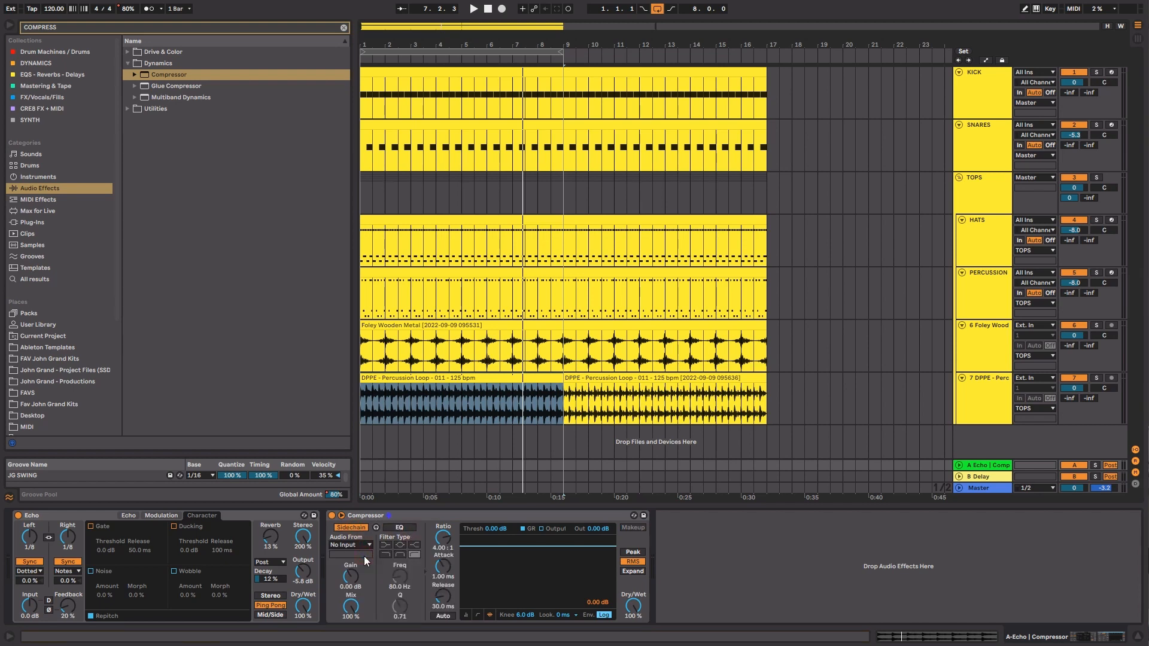
Play the loop and set the Compressor's threshold to -30.3 dB.
key("space")
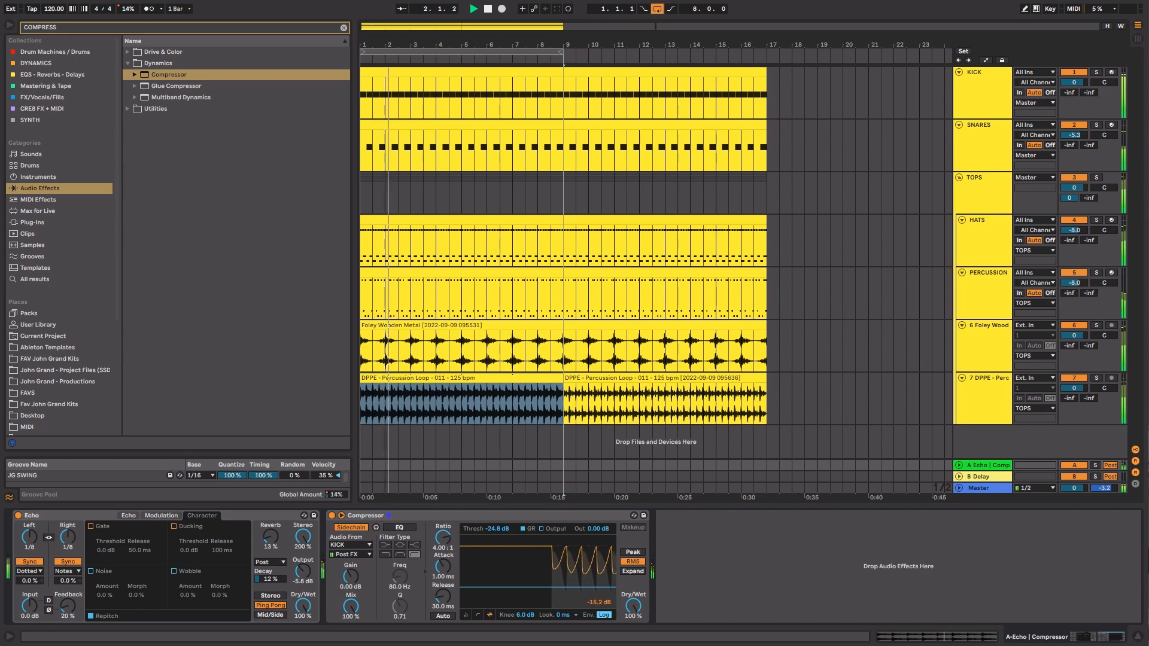
left_click_drag(537, 587, 537, 589)
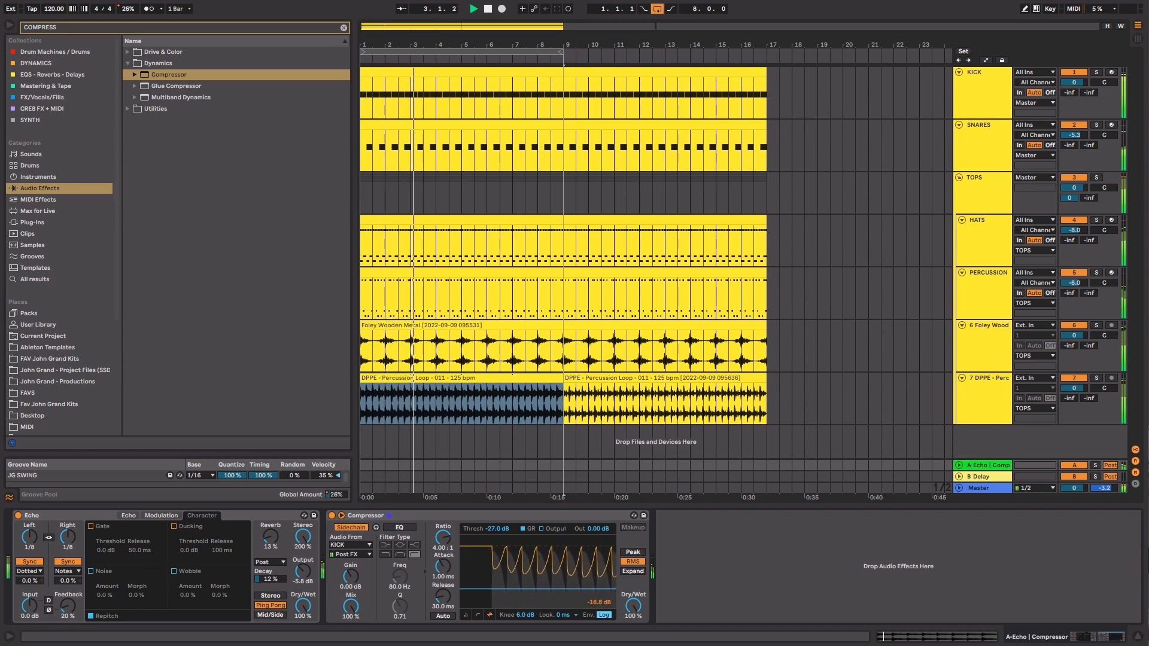
left_click_drag(537, 588, 537, 591)
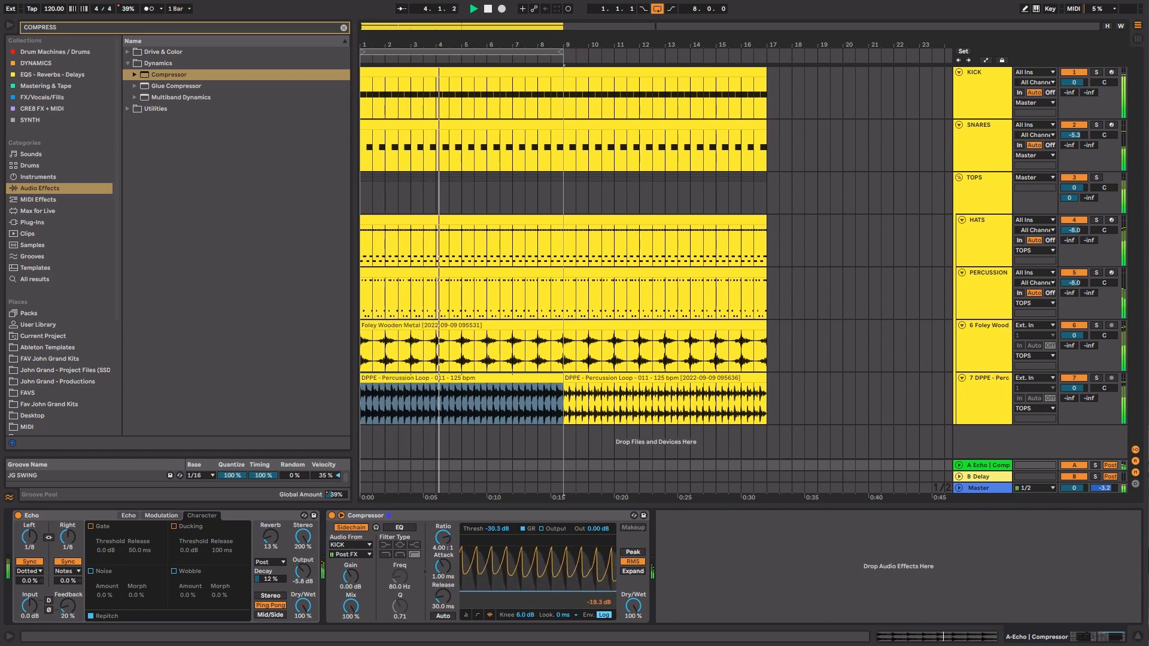
Insert a new audio track below the percussion loop track, keeping its input on Ext. In.
right_click(969, 438)
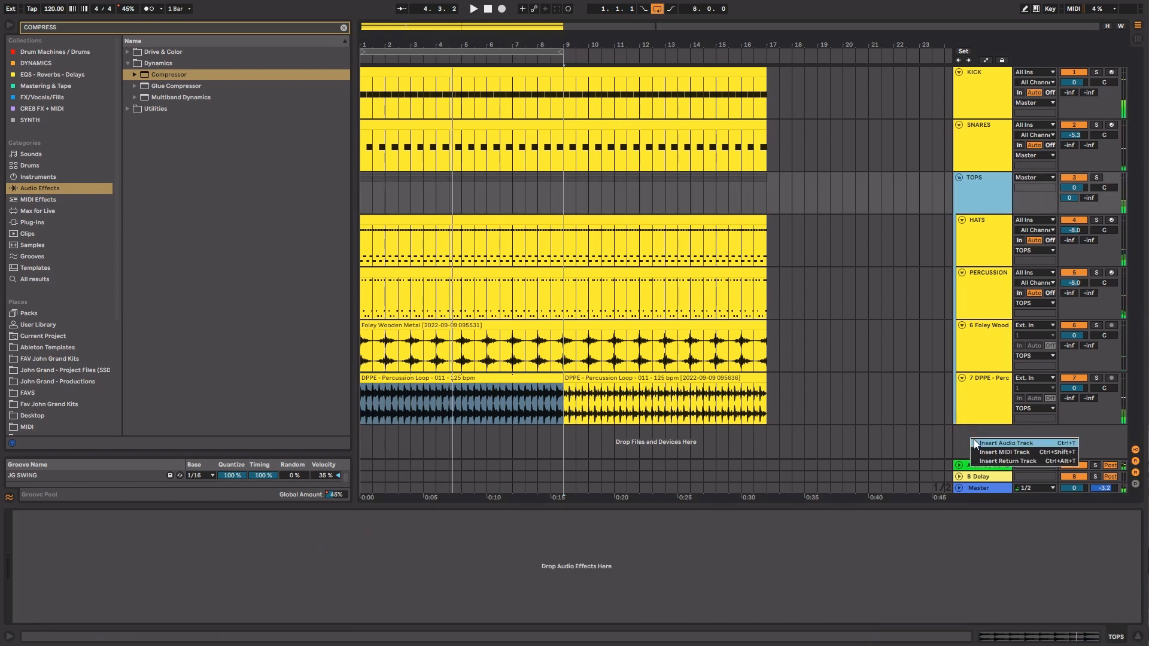
left_click(1006, 442)
left_click(989, 466)
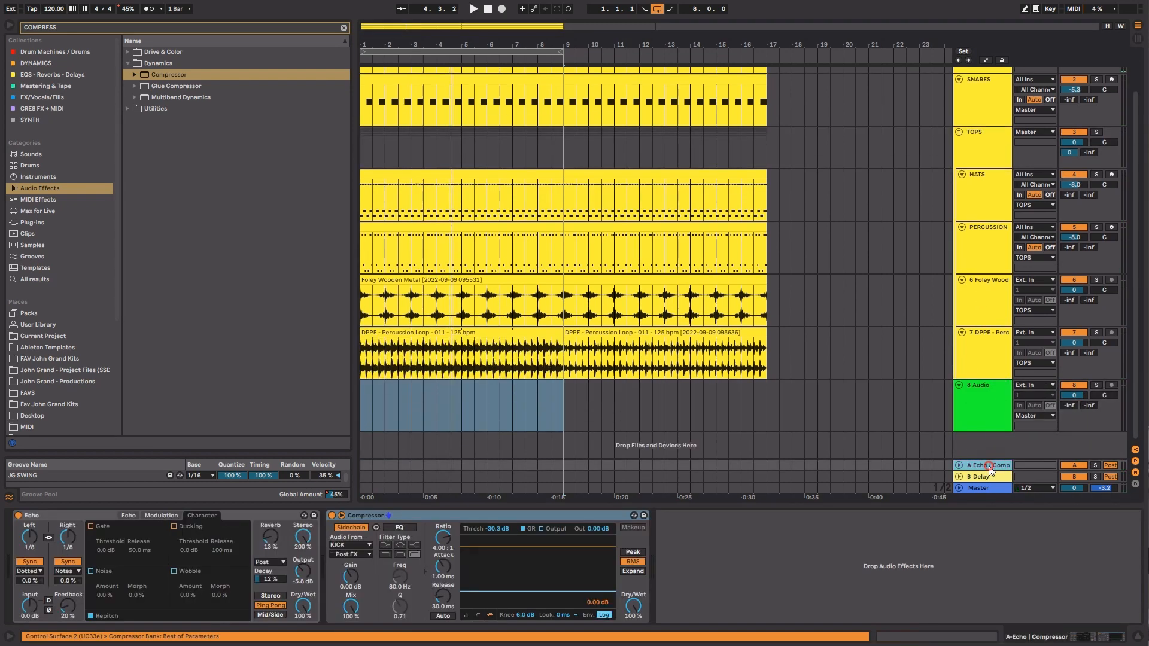
left_click(1035, 385)
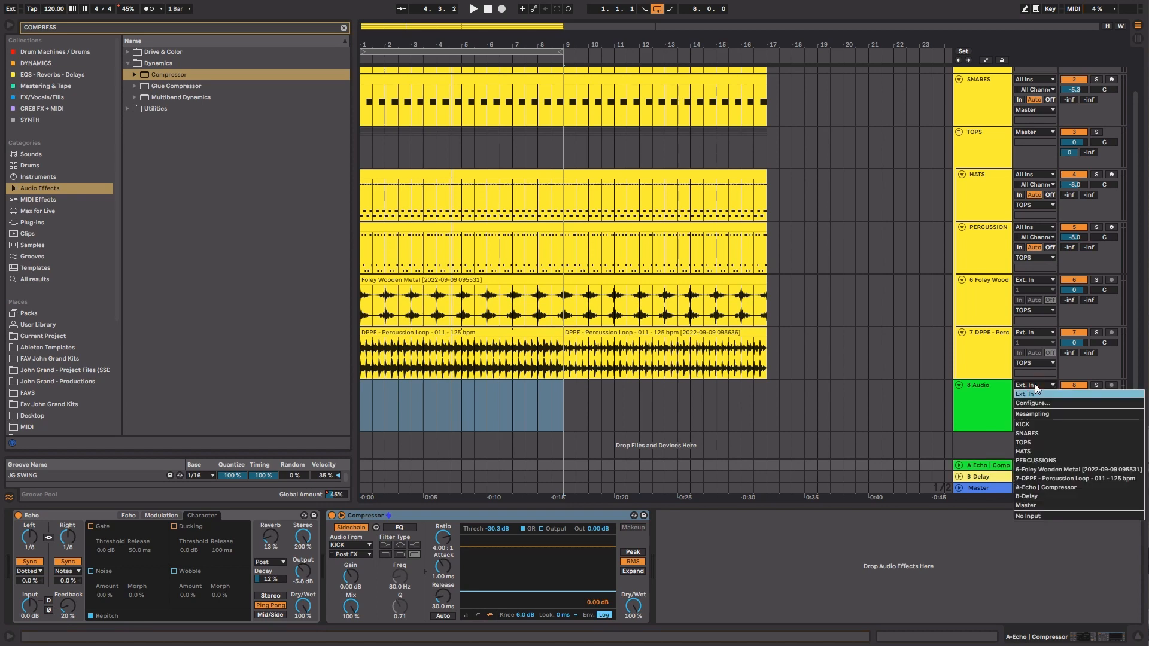
left_click(1002, 396)
Unfold the Echo return track and route its output to 8-Audio.
left_click(959, 466)
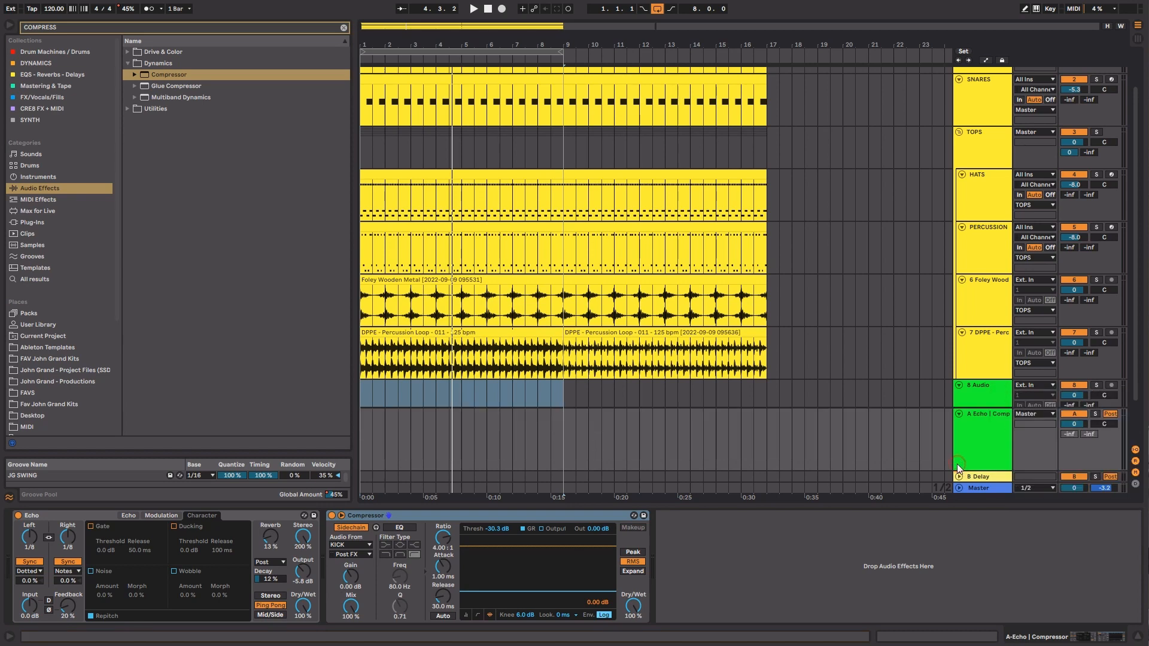
left_click(1040, 415)
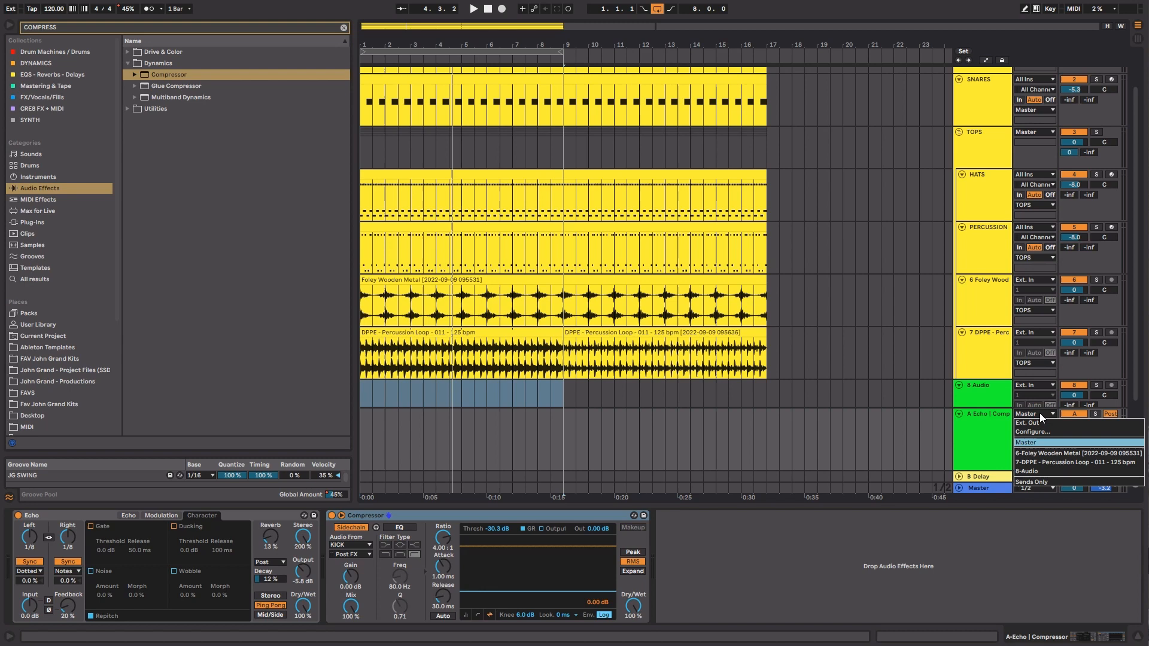
left_click(1026, 471)
Arm the new audio track and record the Echo return's signal onto it from bar 1.
scroll(982, 383, "down", 1)
left_click(979, 361)
left_click(987, 432)
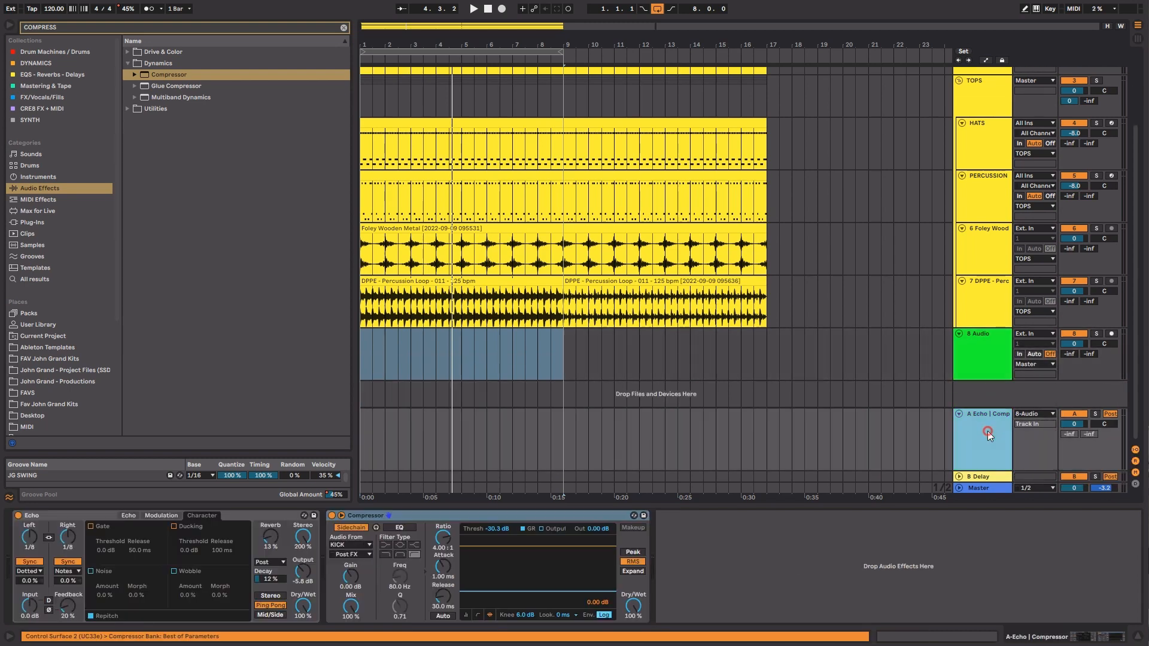
left_click(1110, 335)
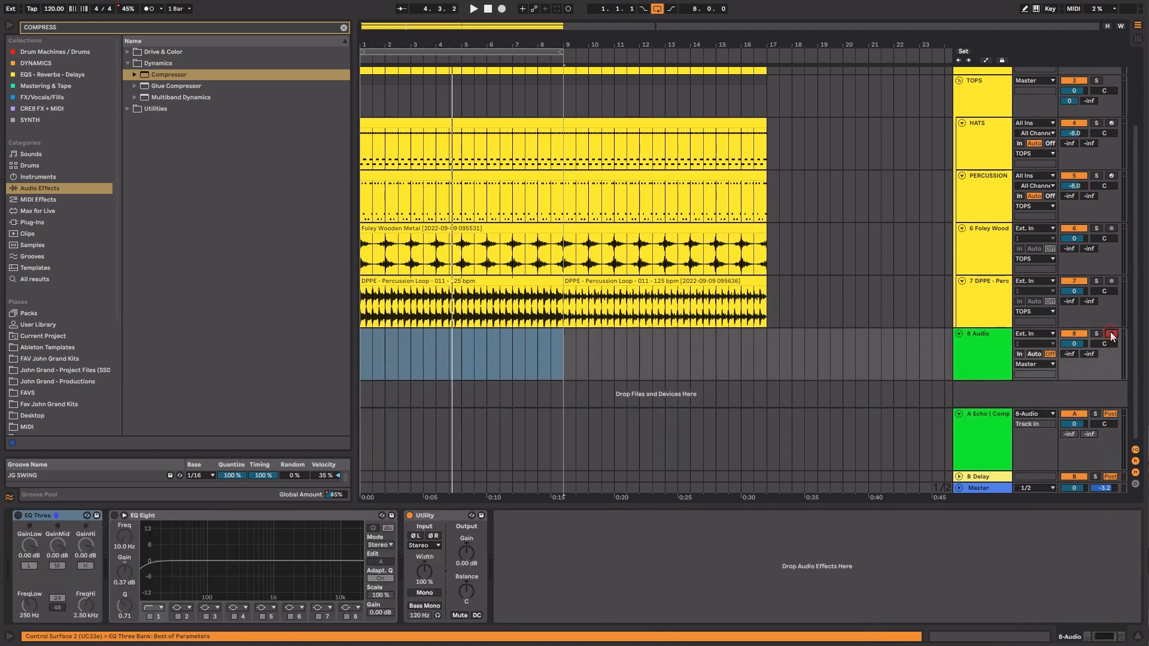
left_click(977, 443)
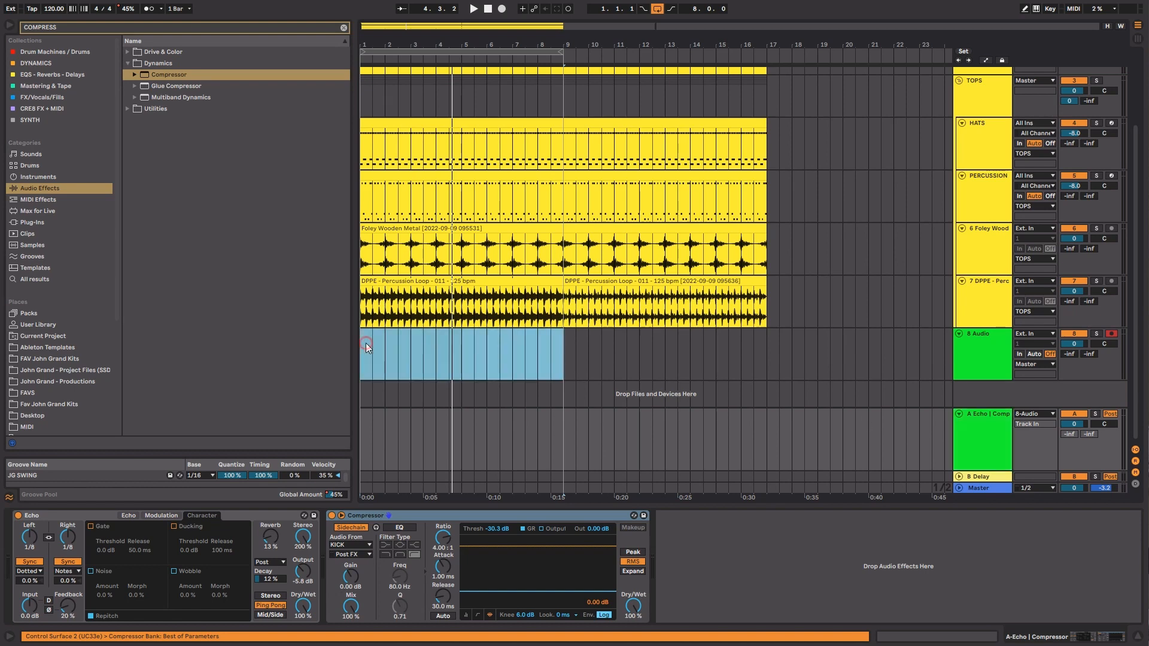
left_click(365, 343)
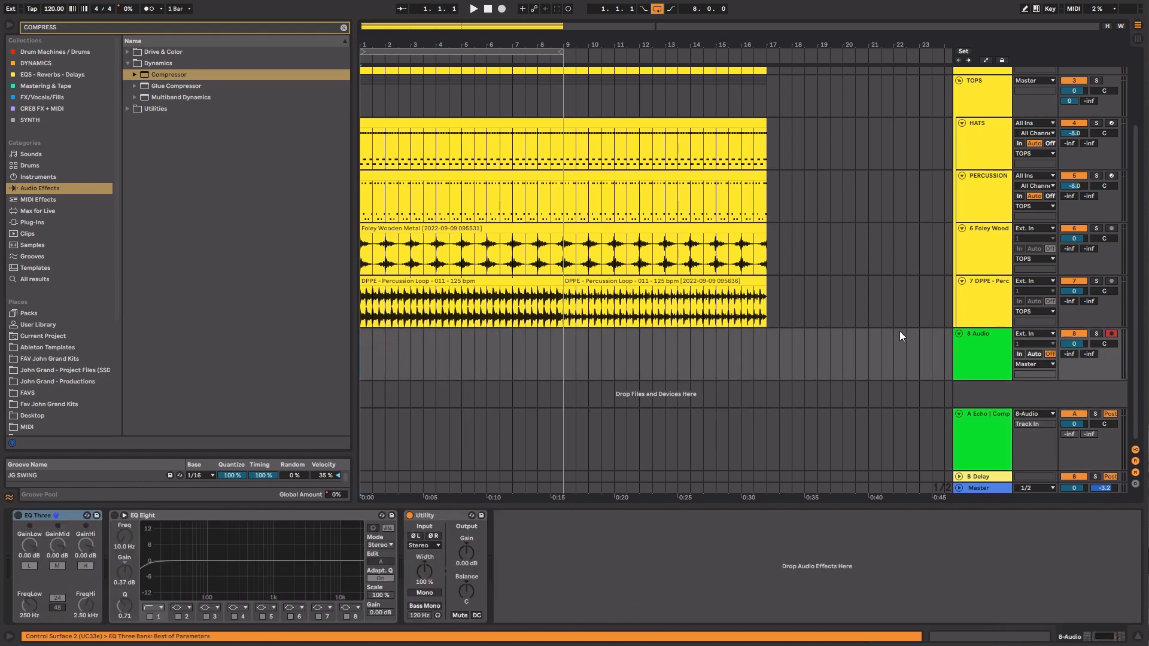
key("F9")
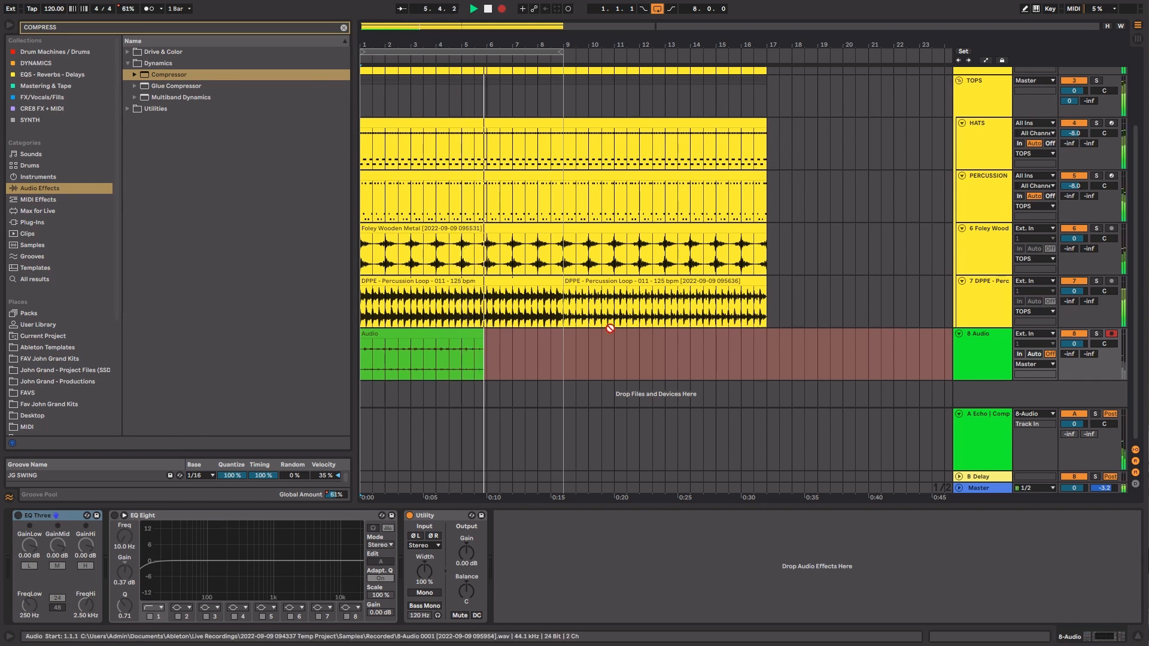
Stop recording, trim the recorded clip to four bars and duplicate it to fill bars 1 to 8.
key("space")
left_click(463, 350)
key("ctrl+d")
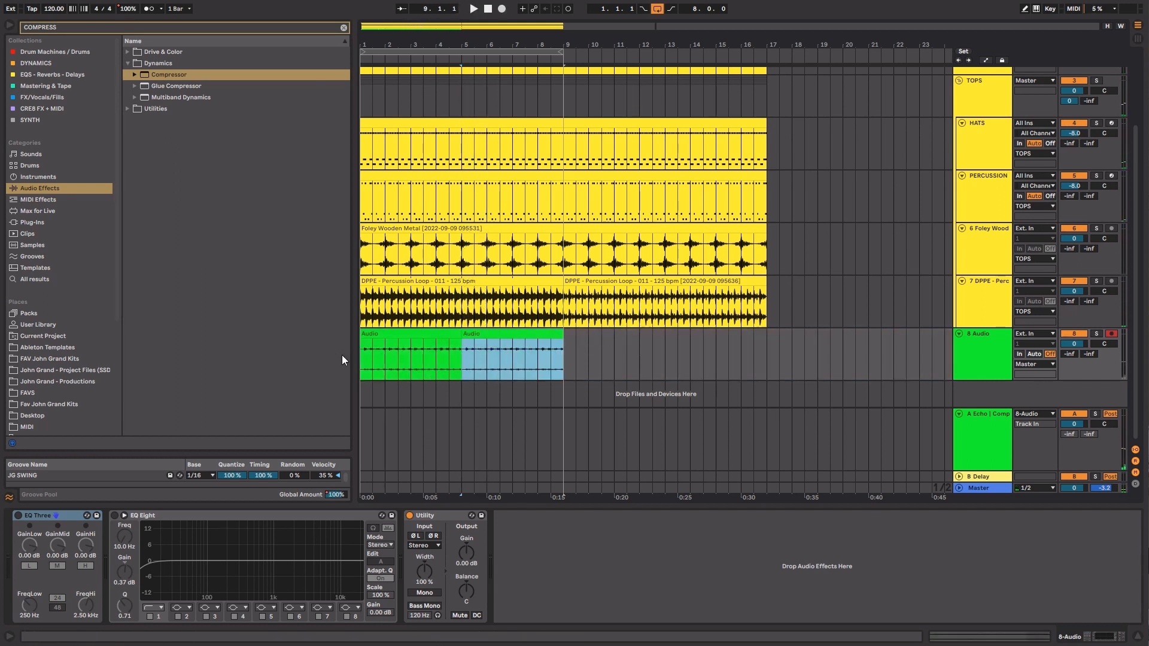
Fold the Echo return track and delete it.
left_click(957, 412)
left_click(972, 465)
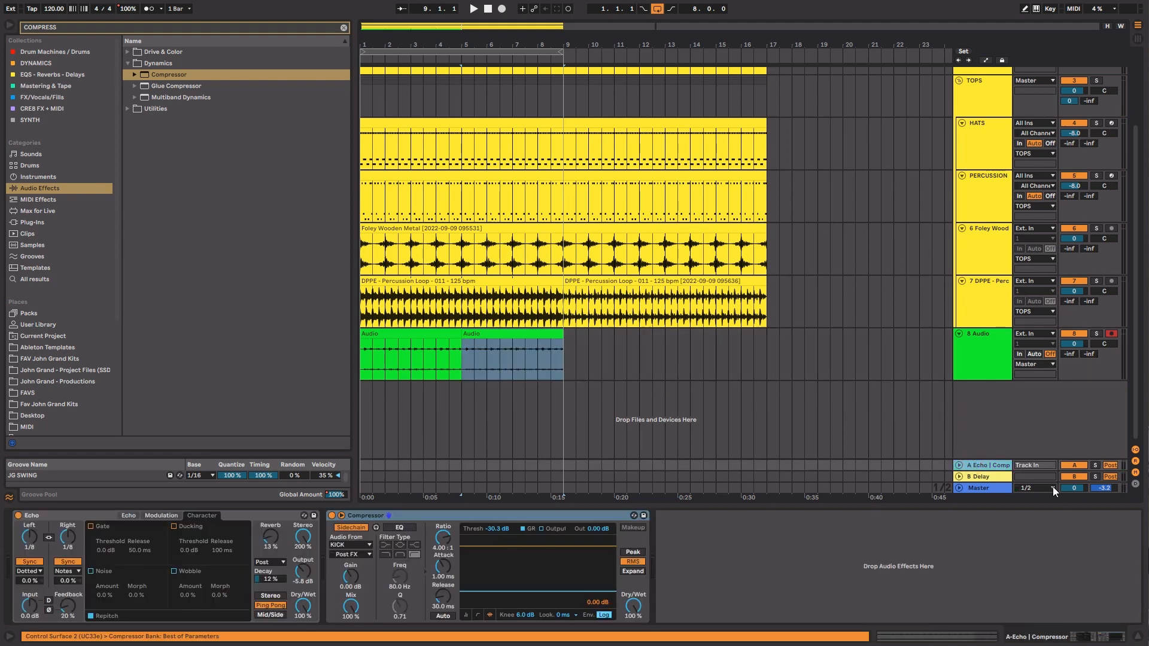
key("Delete")
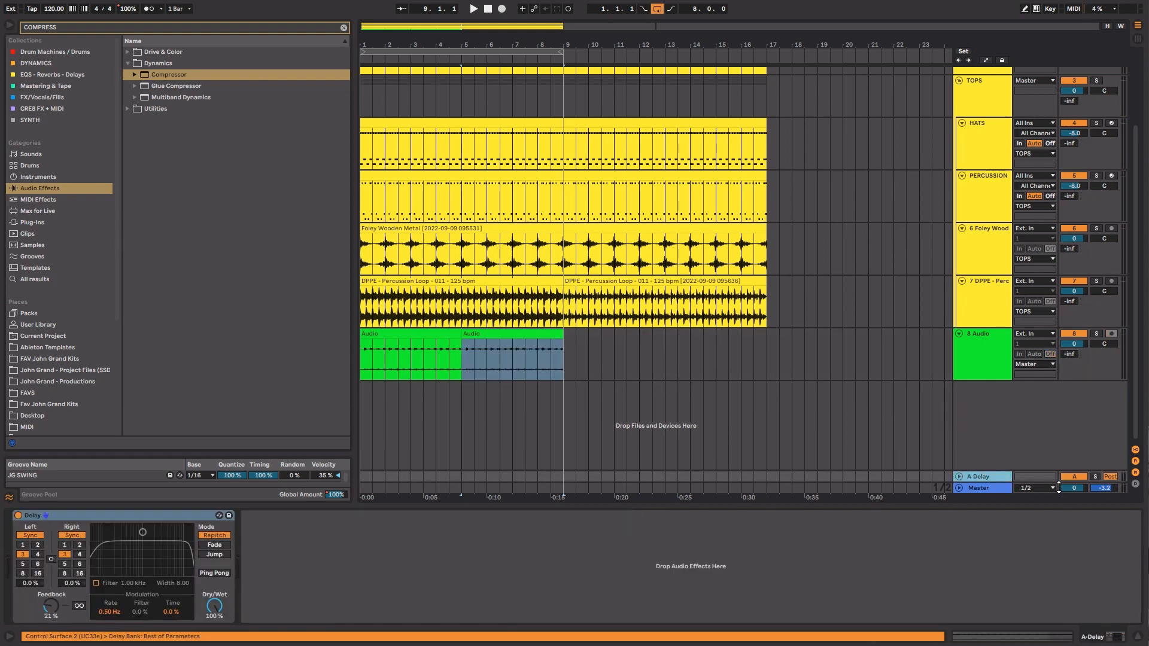
Rename the recorded audio track to SEND FX.
left_click(984, 376)
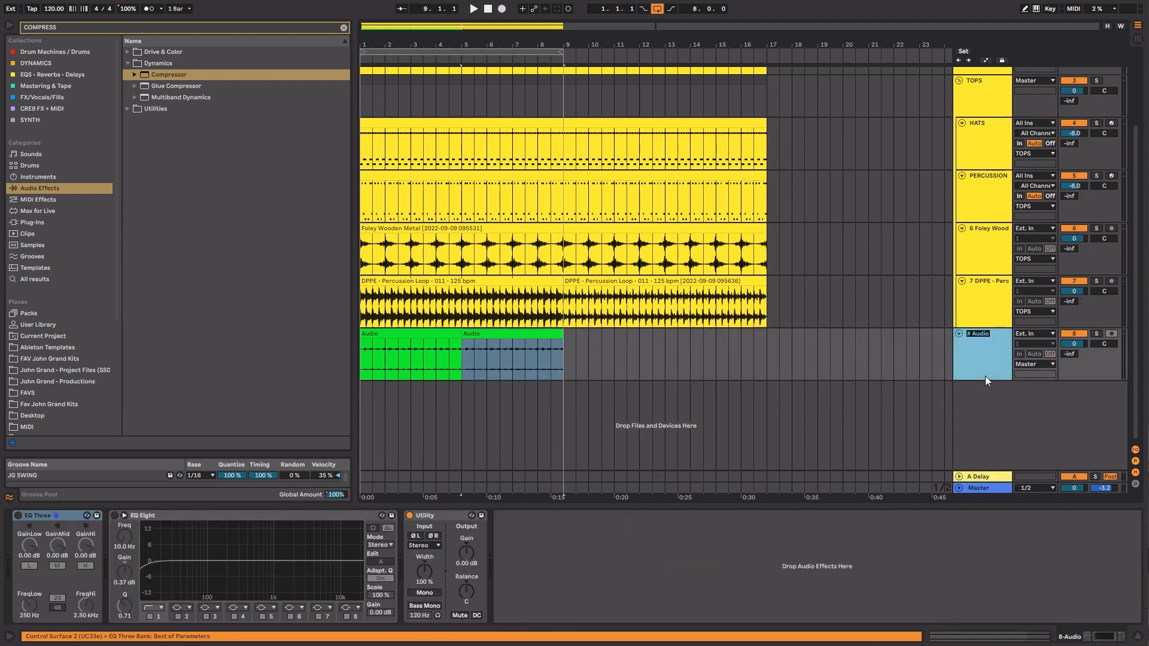
type("SEND FX")
key("Return")
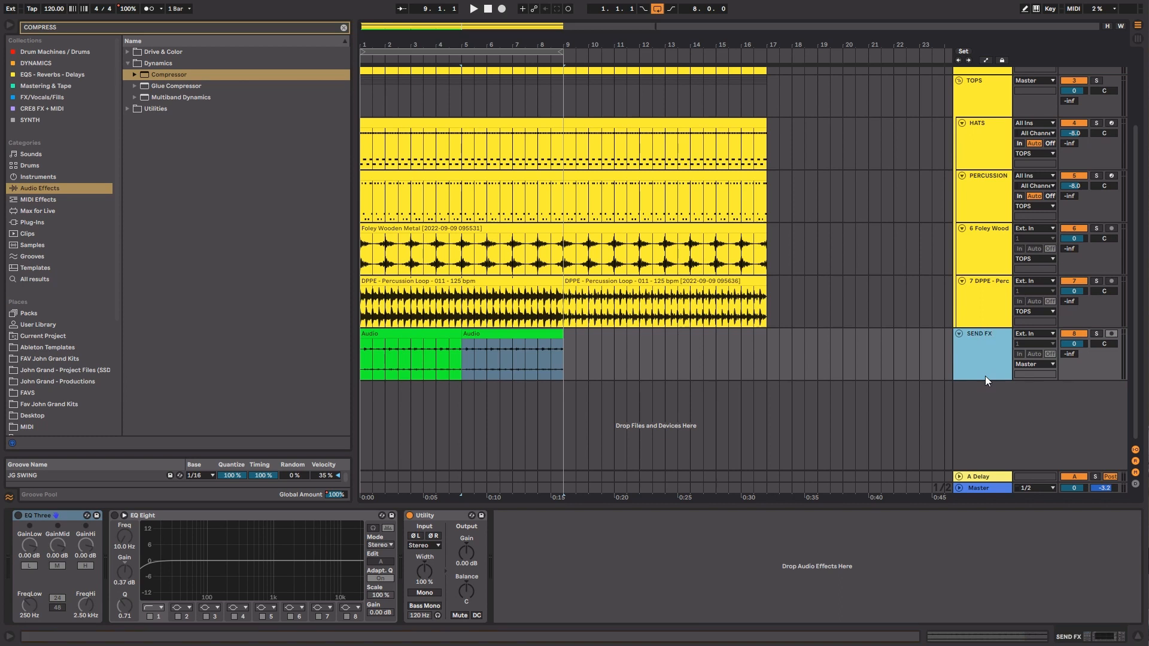
Solo the SEND FX track, play it from the first clip and raise its Utility gain to 9.44 dB.
key("s")
key("space")
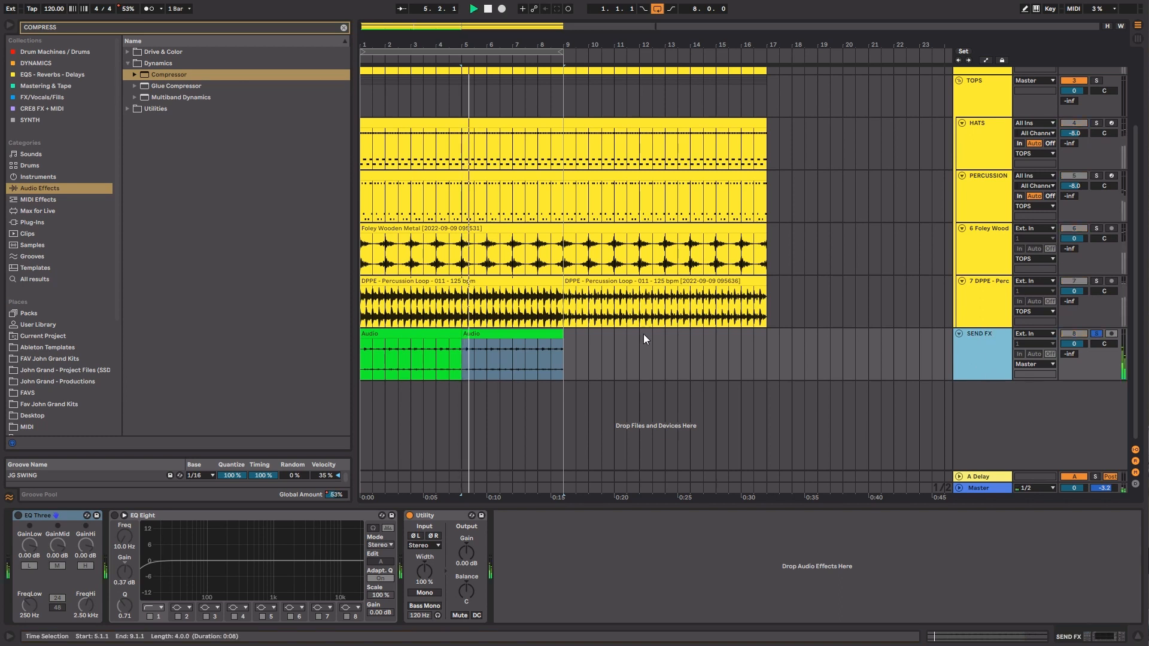
left_click(398, 333)
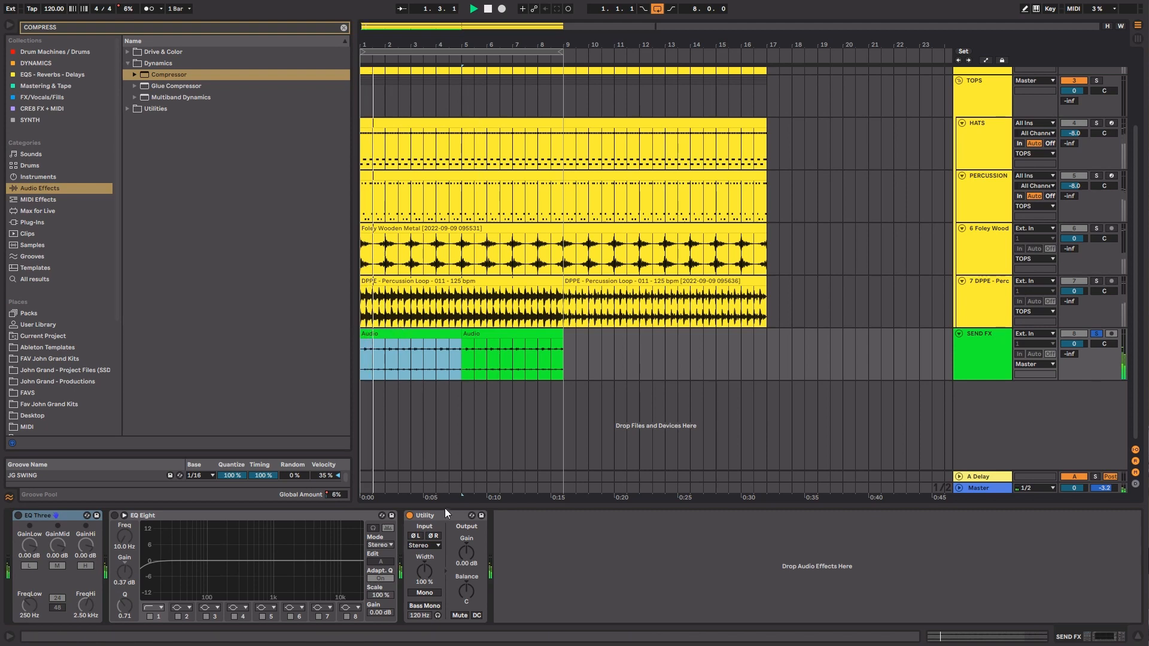
left_click_drag(468, 553, 468, 527)
key("space")
Consolidate the two SEND FX clips into a single eight-bar clip and open its clip settings.
left_click(438, 333)
left_click(498, 333, "shift")
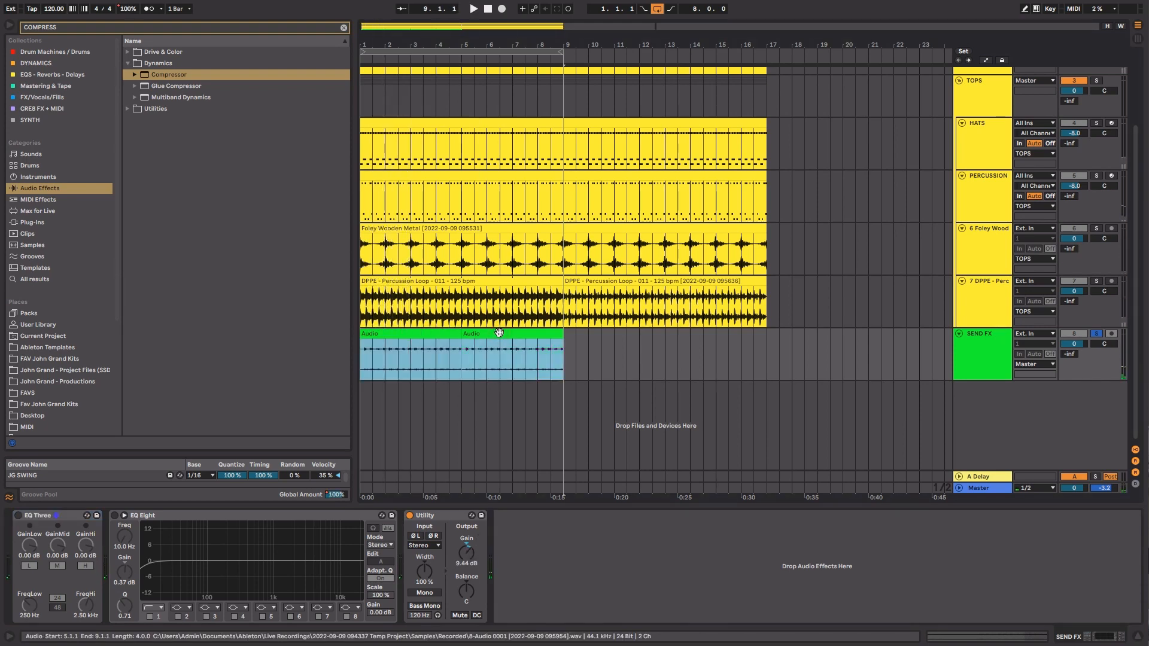
key("ctrl+j")
left_click(483, 333)
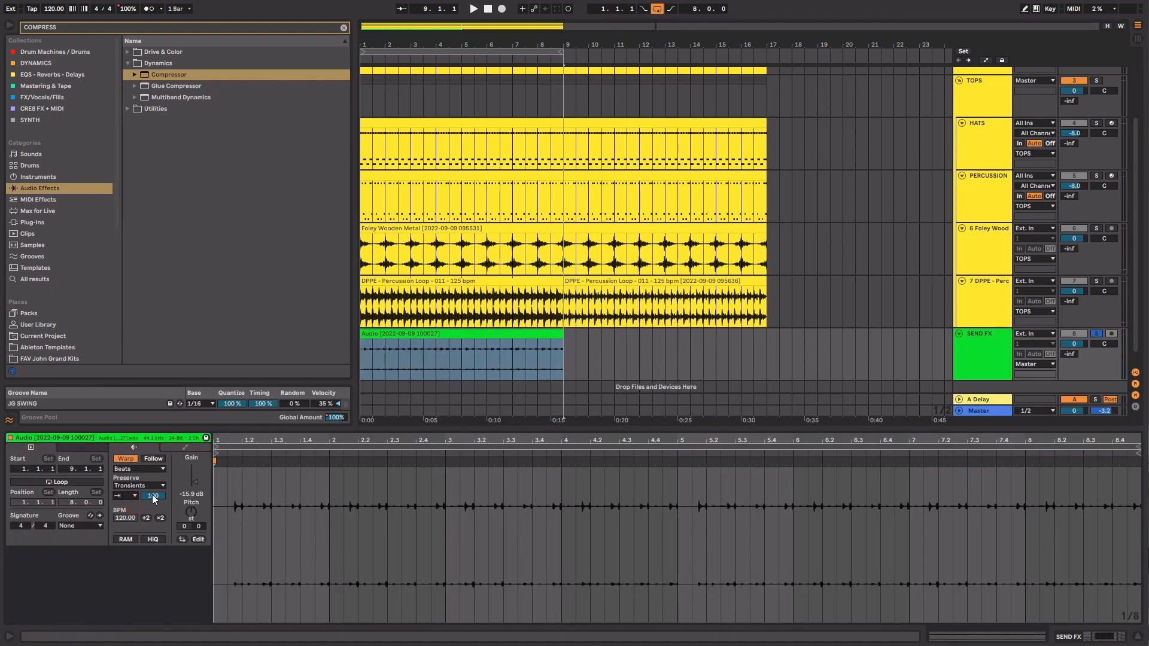
scroll(1089, 99, "up", 3)
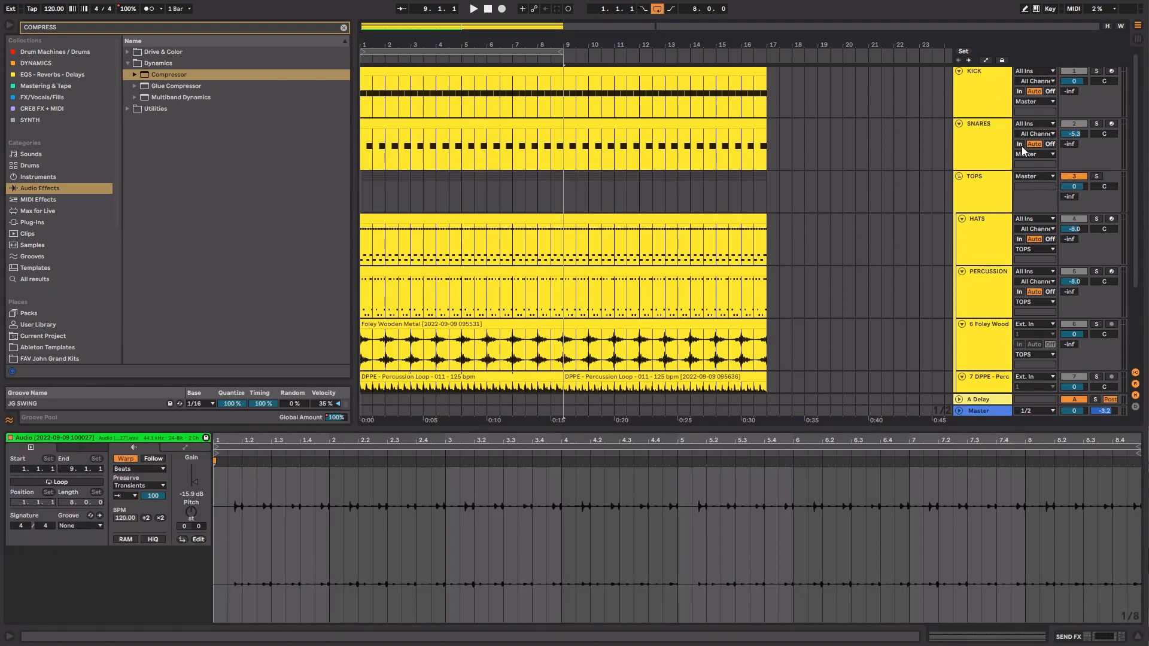
Play the consolidated SEND FX clip and shorten its transient envelope to 32.
scroll(613, 375, "down", 3)
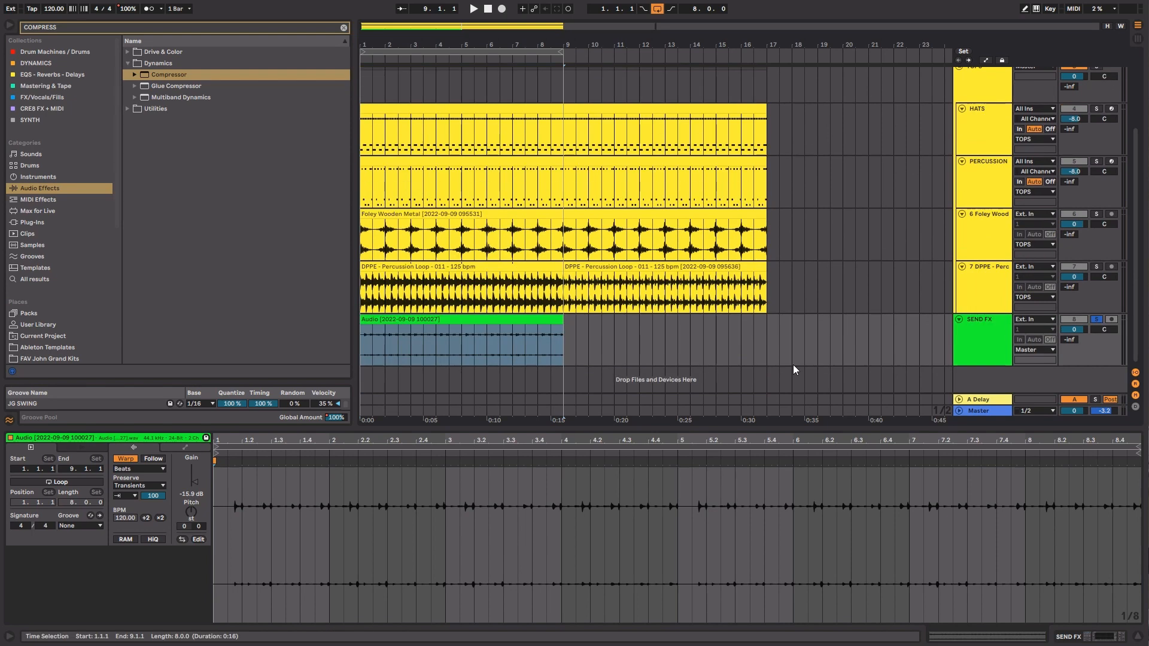
left_click(476, 317)
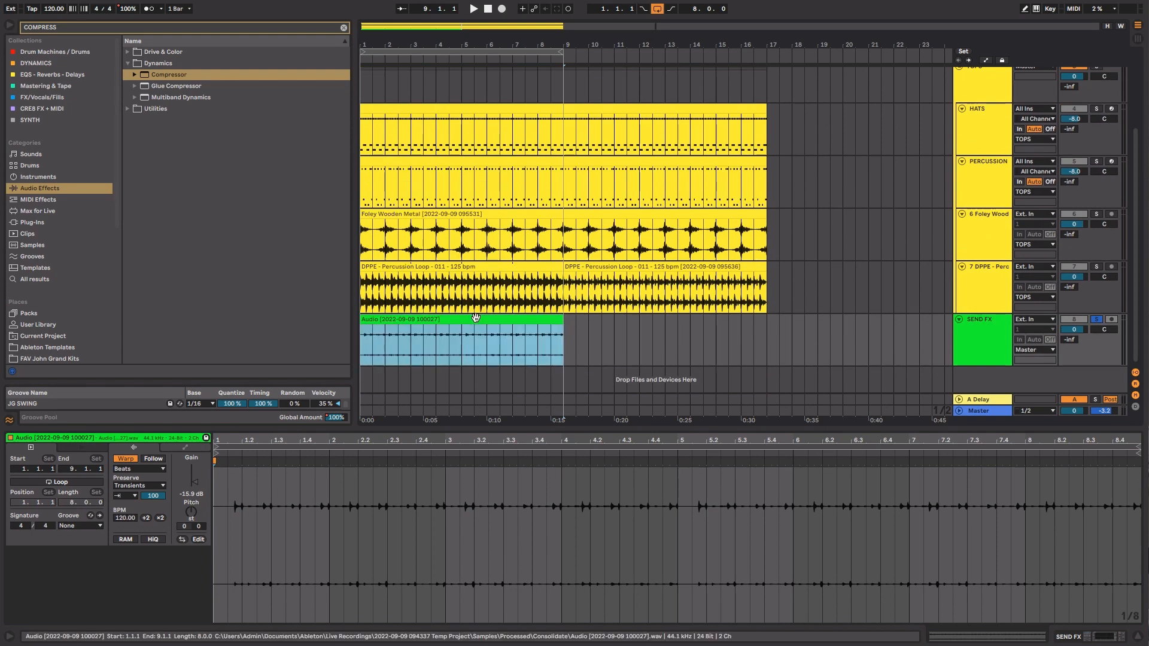
key("space")
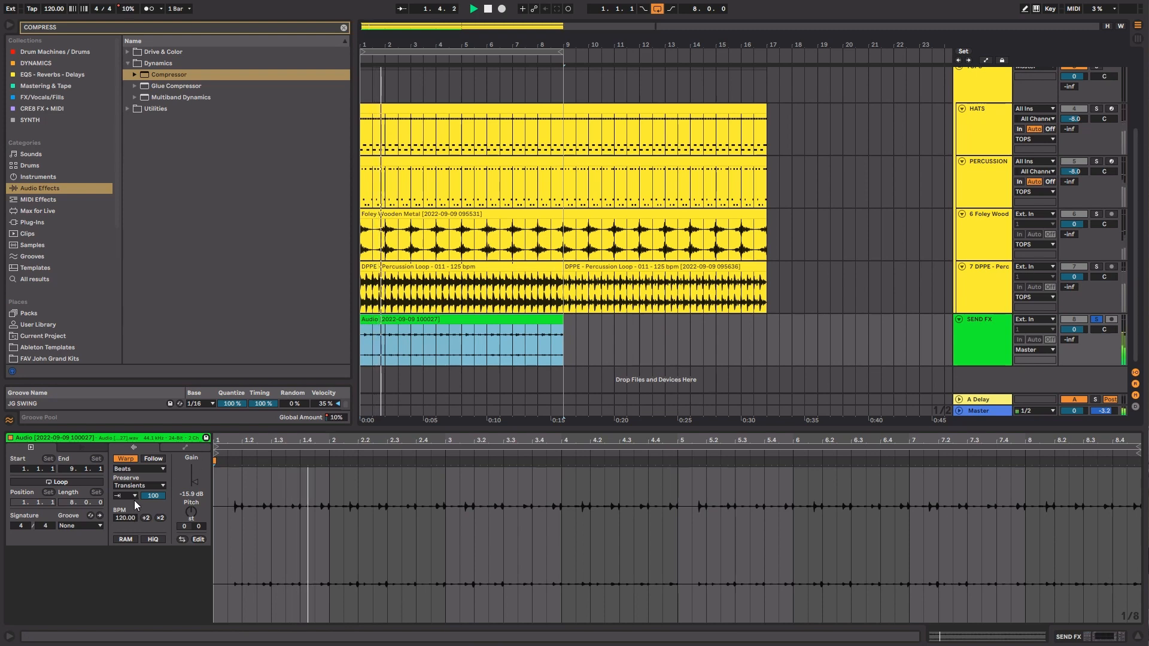
left_click_drag(153, 496, 153, 536)
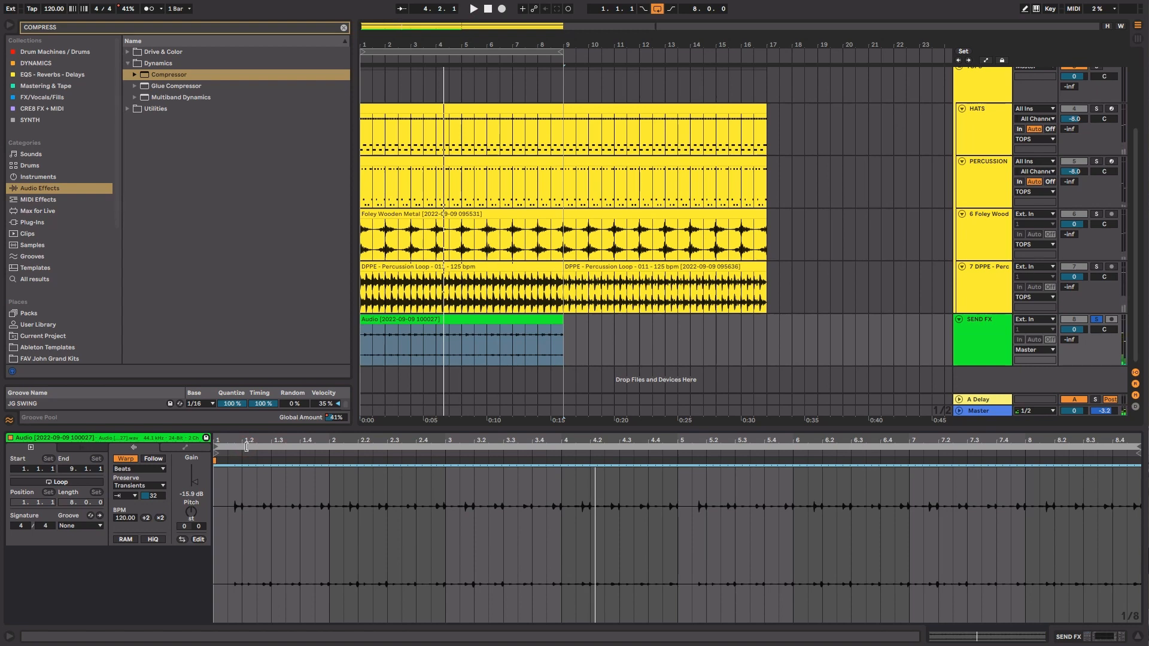
Quantize the SEND FX audio clip to 1/16 at 100% and play the clip.
key("ctrl+shift+u")
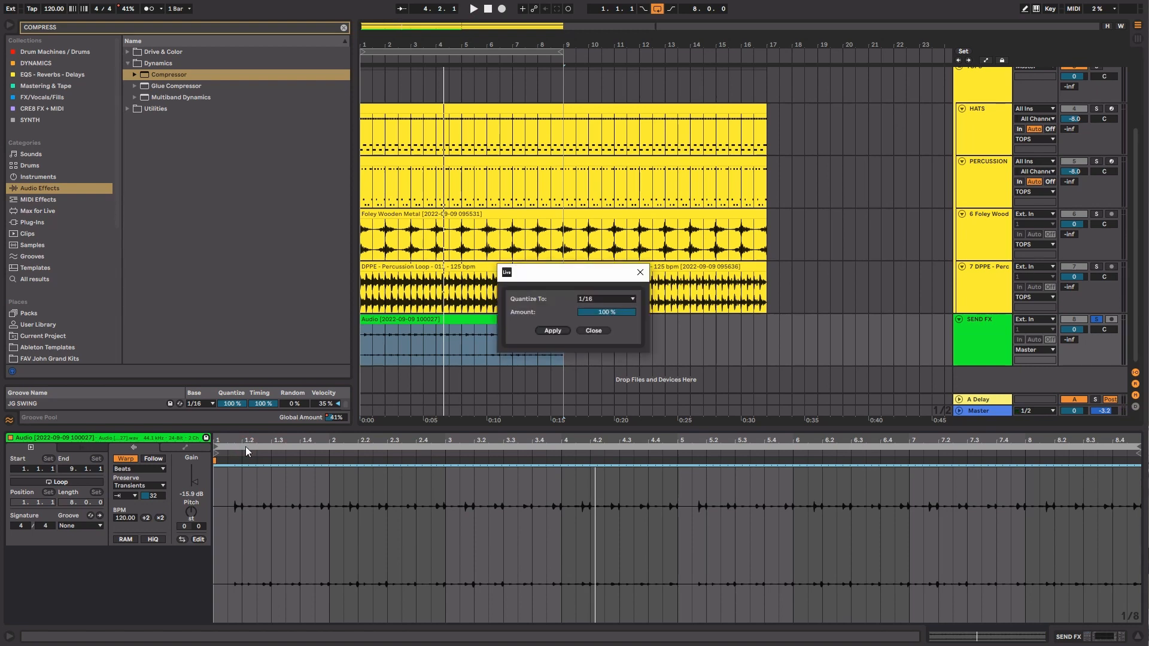
key("Return")
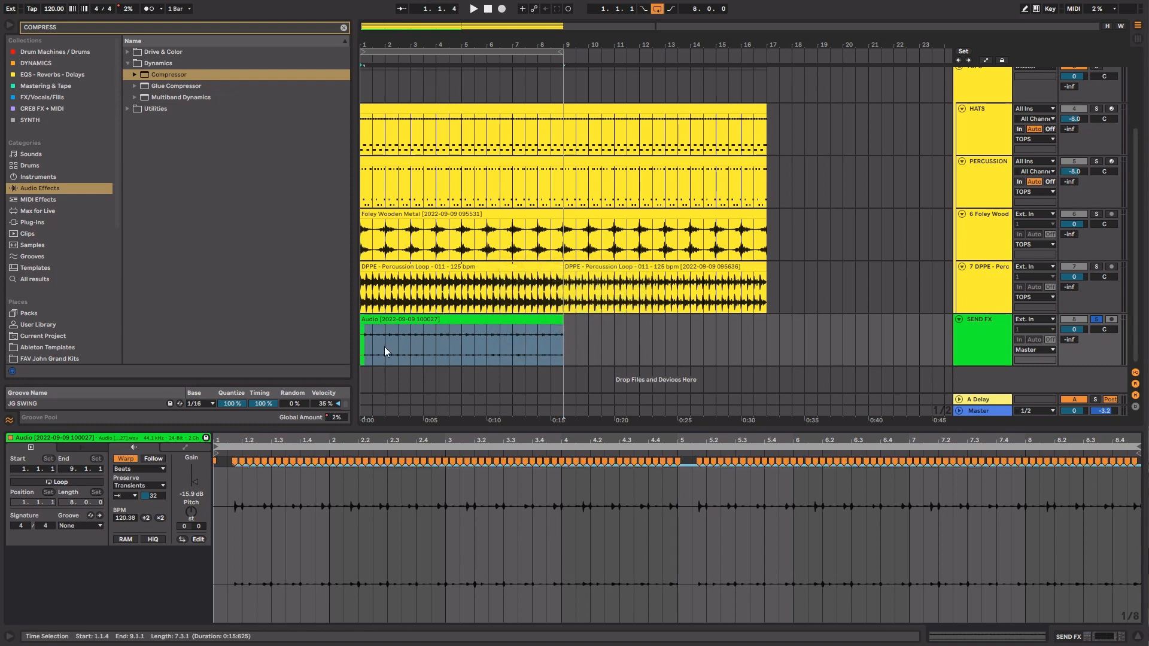
left_click(387, 318)
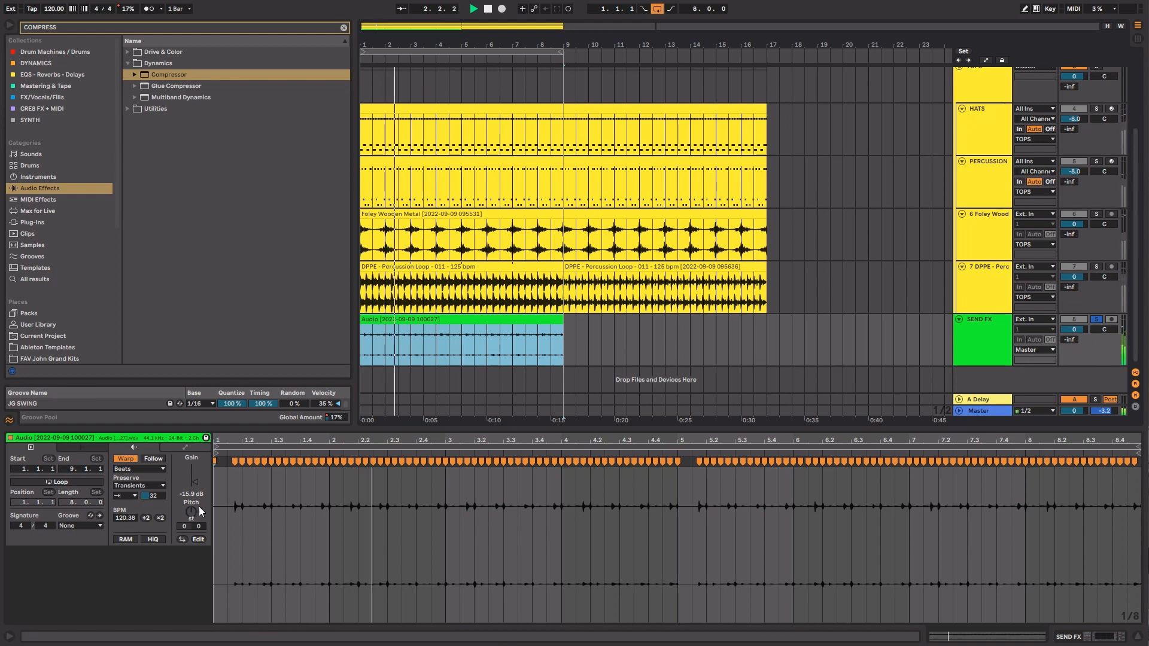
Raise the SEND FX clip's gain to -10.0 dB and transpose its pitch upward while comparing it with the full mix.
left_click_drag(196, 482, 191, 519)
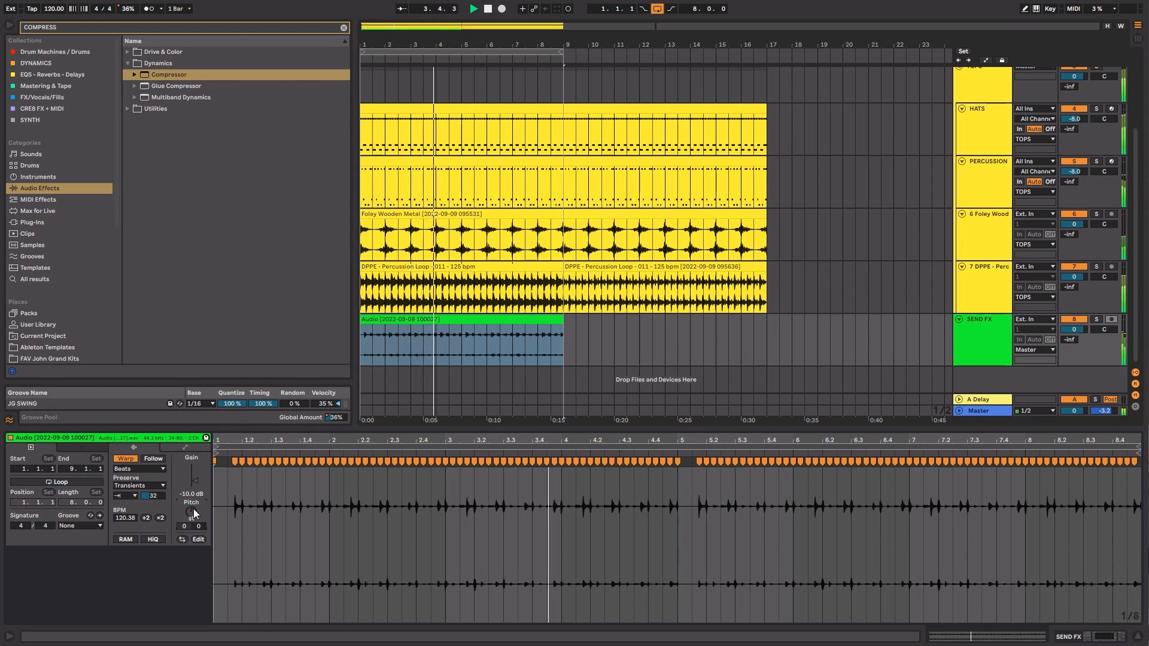
key("s")
left_click_drag(191, 512, 191, 506)
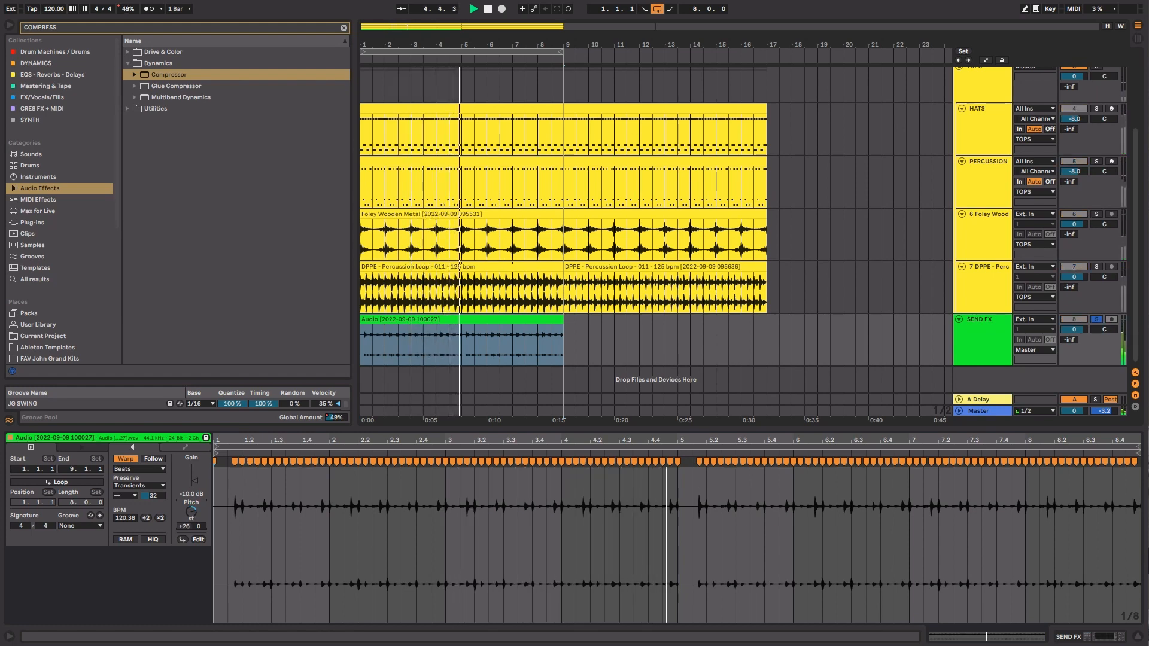
Set the SEND FX track's Utility gain to 12.2 dB and move the track into the TOPS group.
left_click(977, 359)
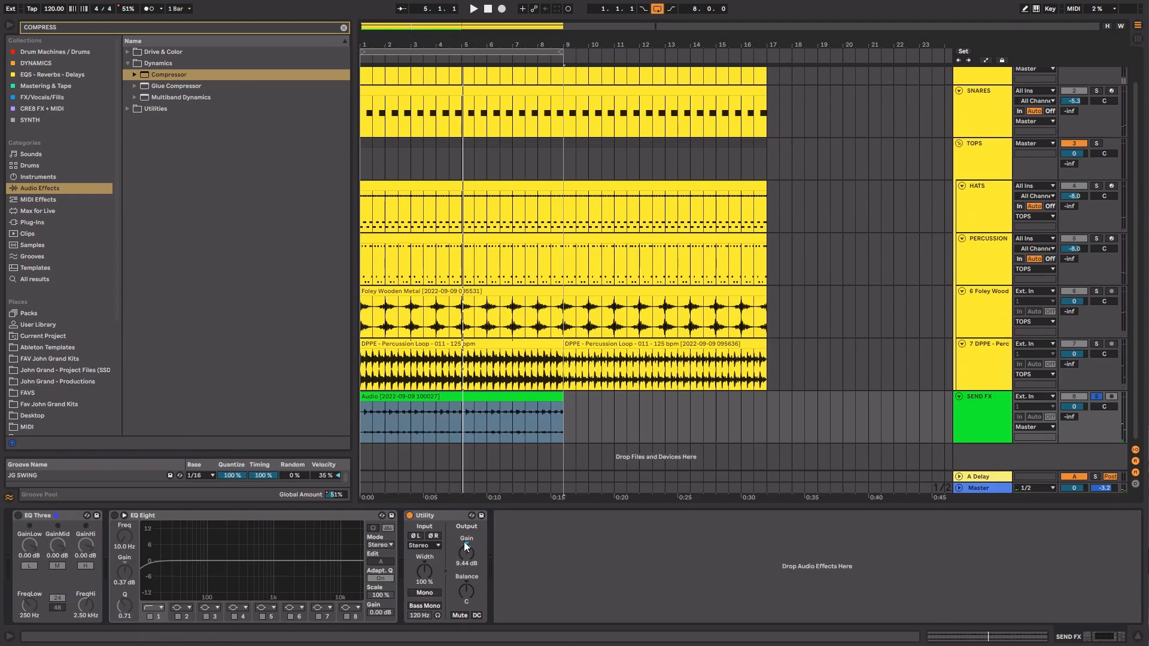
key("s")
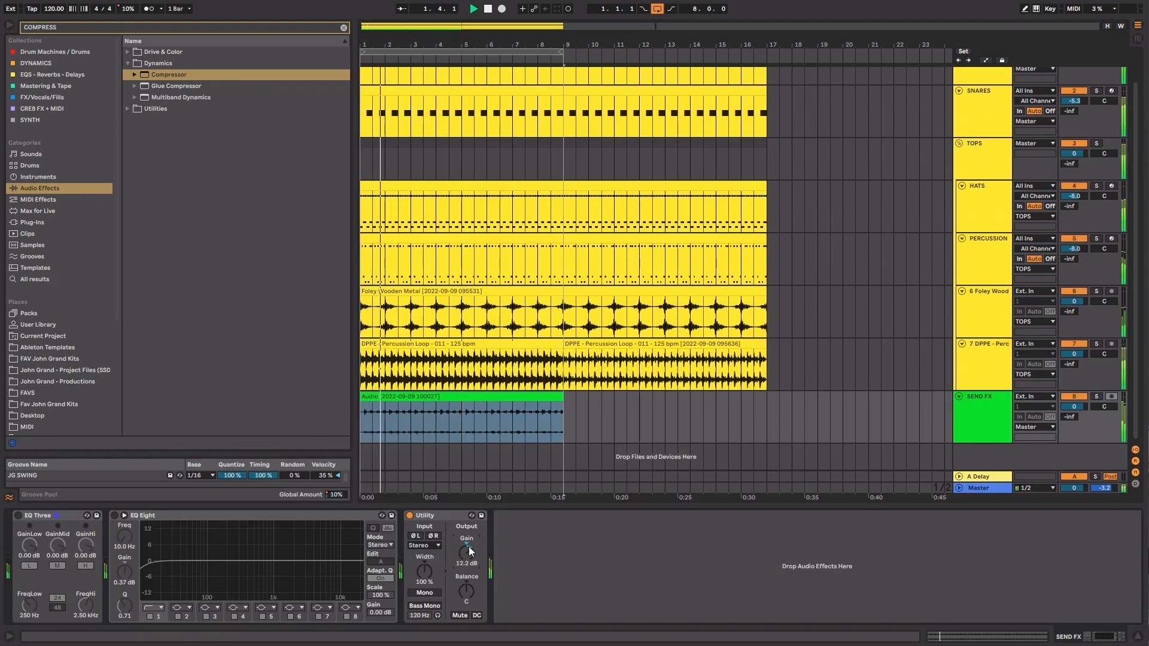
left_click_drag(971, 403, 986, 387)
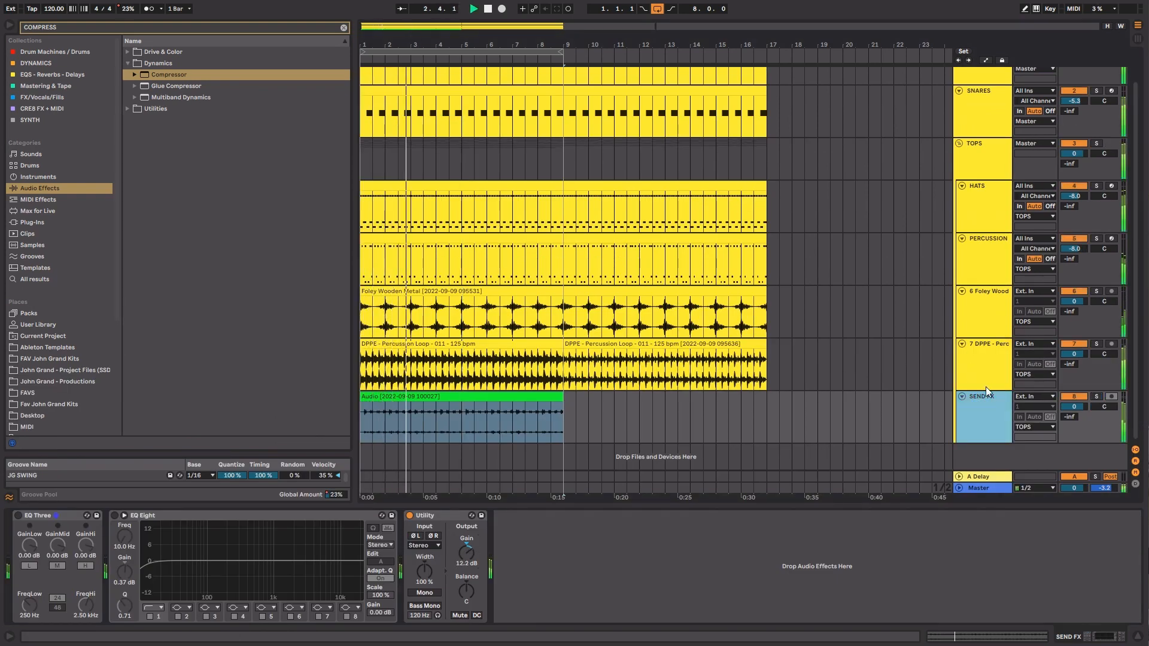
Solo SEND FX, split its clip at bar 5 and duplicate the four-bar part up to bar 17.
key("s")
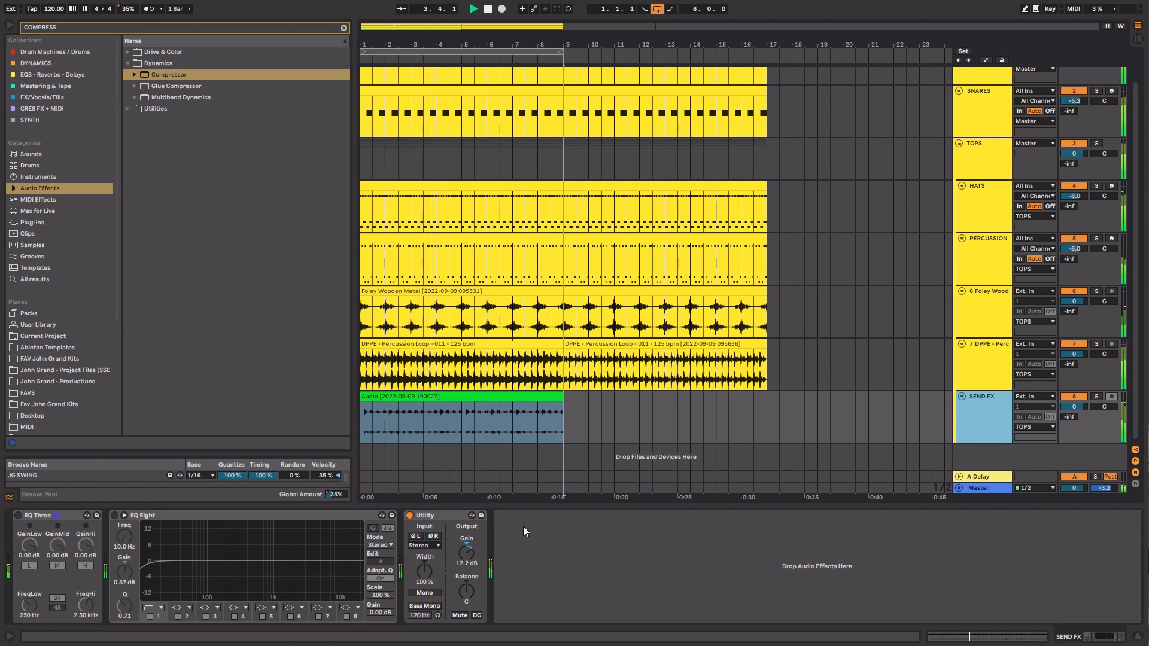
scroll(1100, 168, "up", 2)
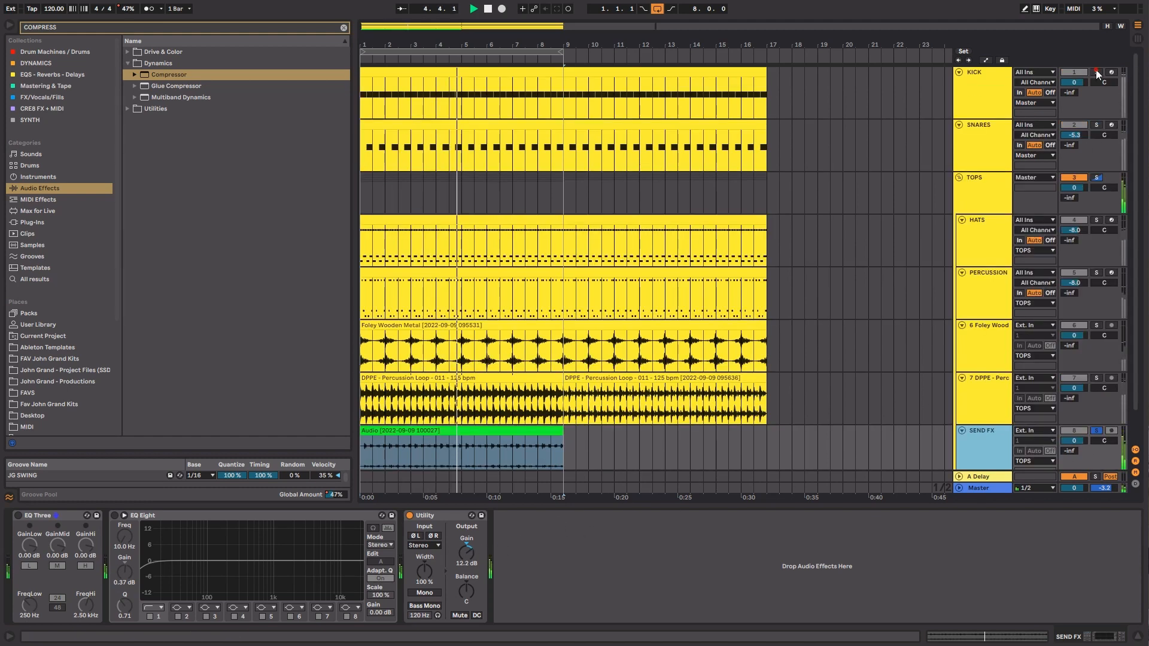
scroll(790, 395, "down", 2)
left_click(465, 417)
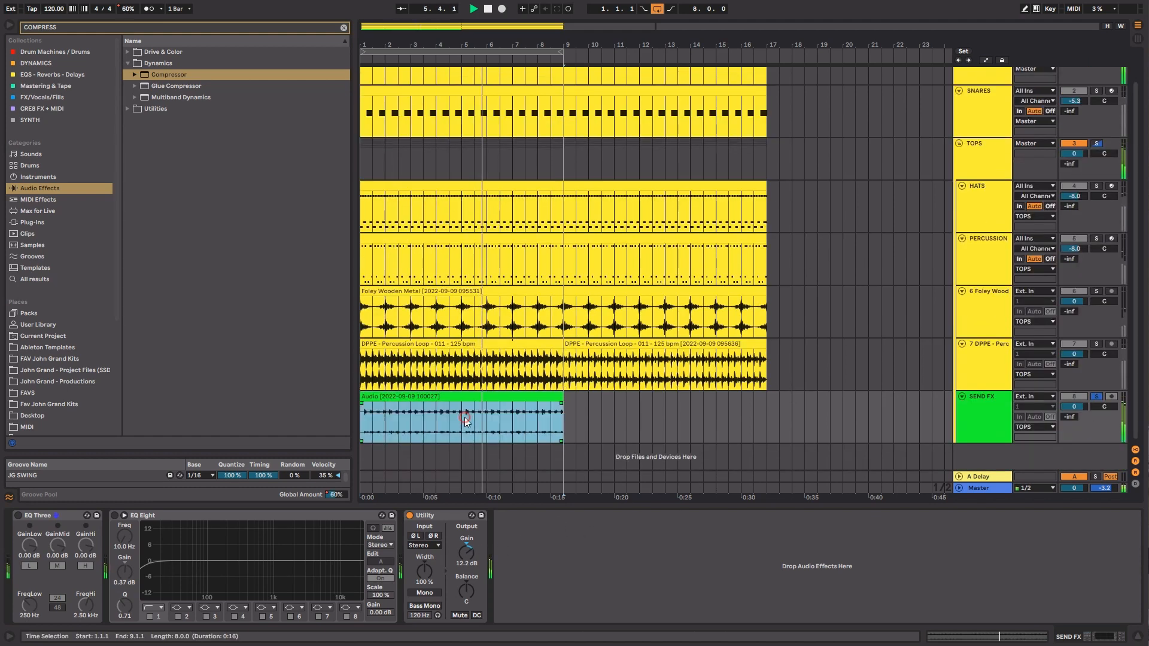
key("ctrl+e")
key("ctrl+d")
key("ctrl+d")
key("ctrl+d")
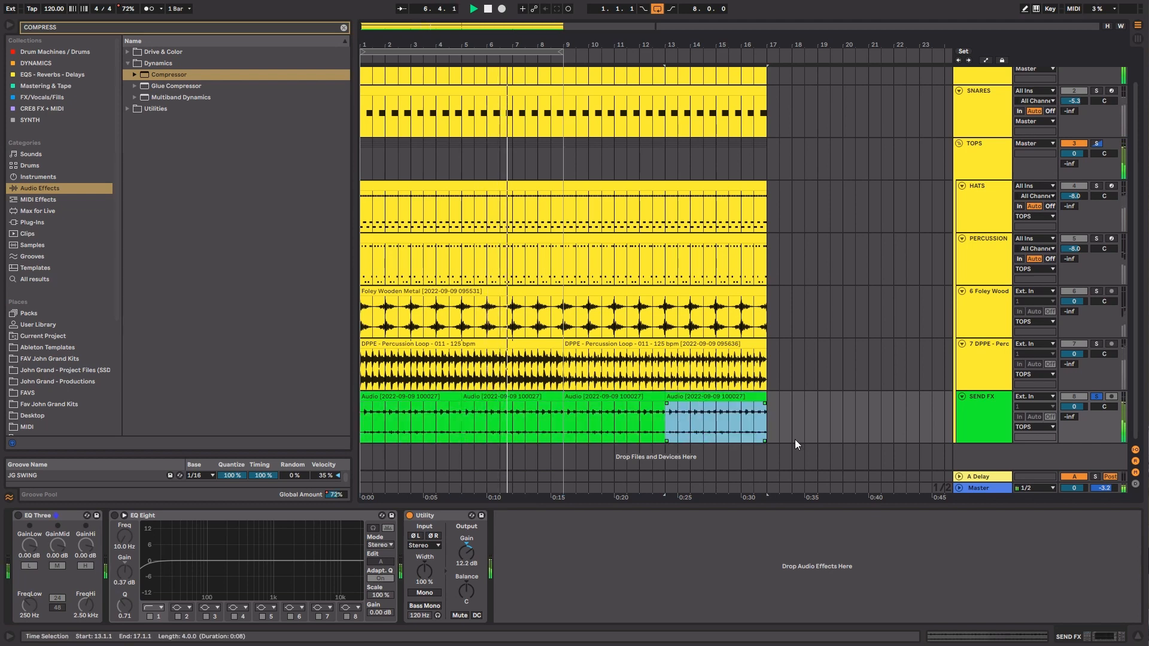
Find the OTT preset of Multiband Dynamics and add it after Utility on the SEND FX track.
key("space")
left_click(978, 431)
left_click(866, 546)
left_click(343, 28)
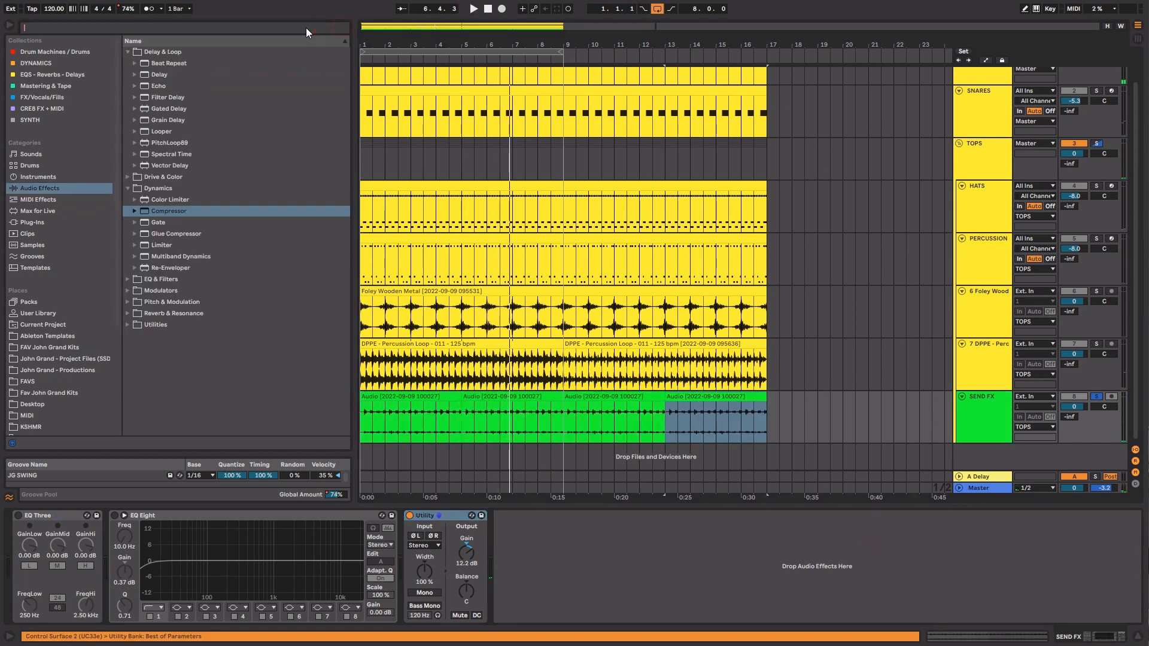
type("OTT")
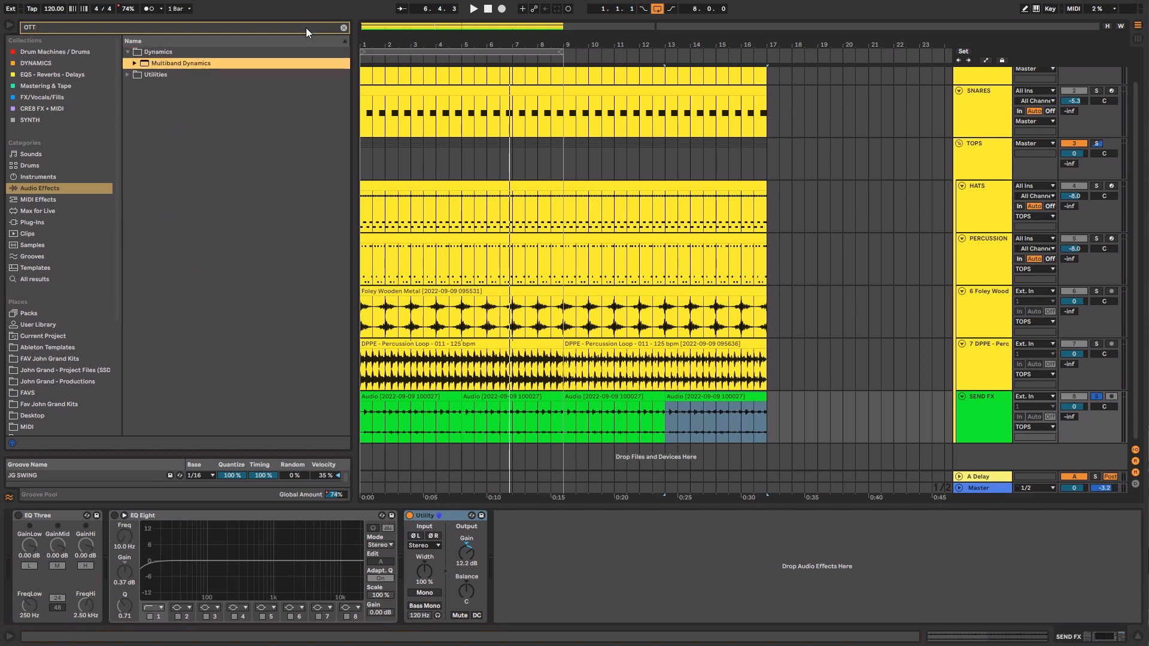
key("Down")
key("Return")
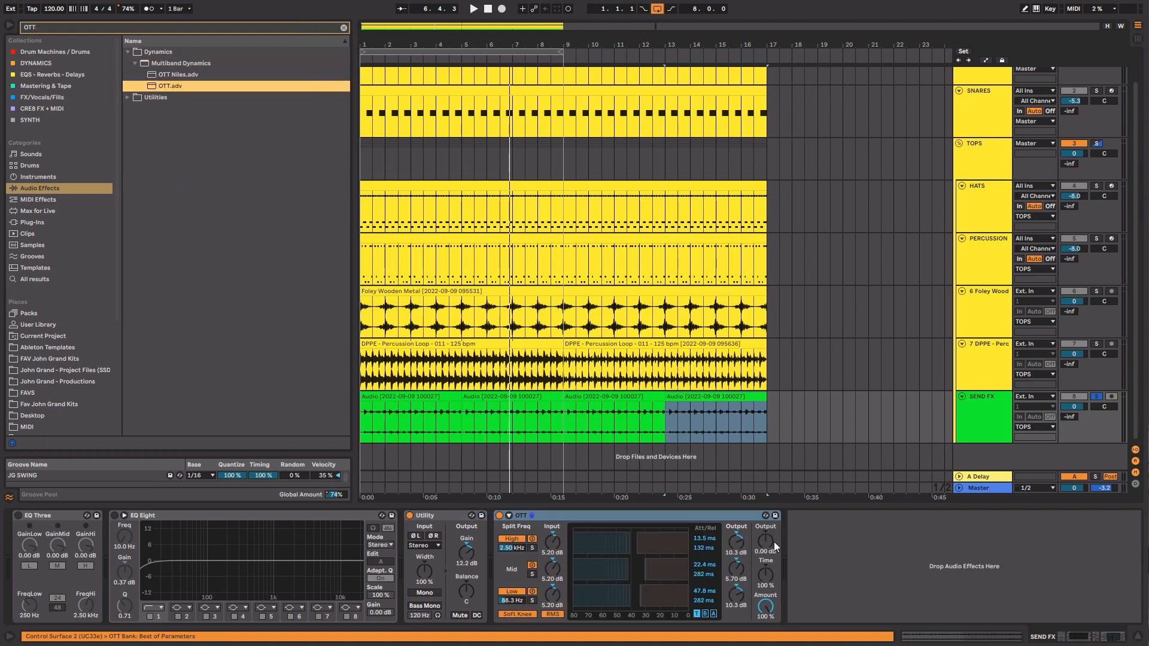
Raise the OTT Time to 1000 % while playing the soloed SEND FX track.
left_click(770, 576)
key("space")
left_click_drag(769, 578, 766, 544)
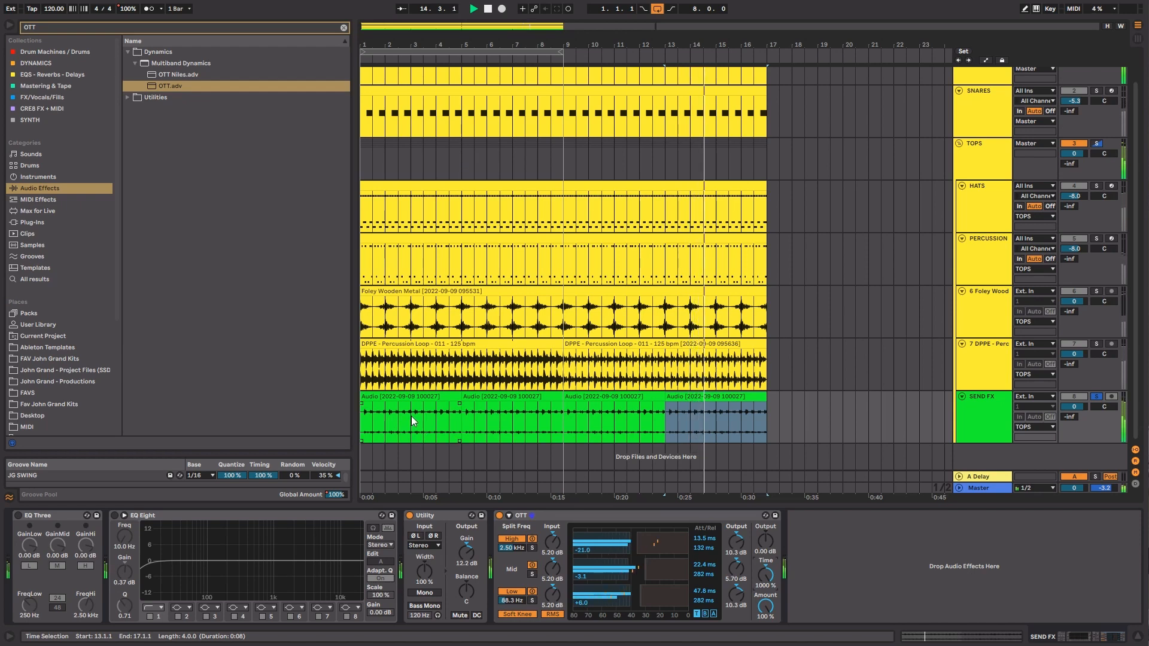
Place one-bar SEND FX clips at bars 1, 9 and 13, and play the track from bar 1.
left_click_drag(415, 422, 371, 401)
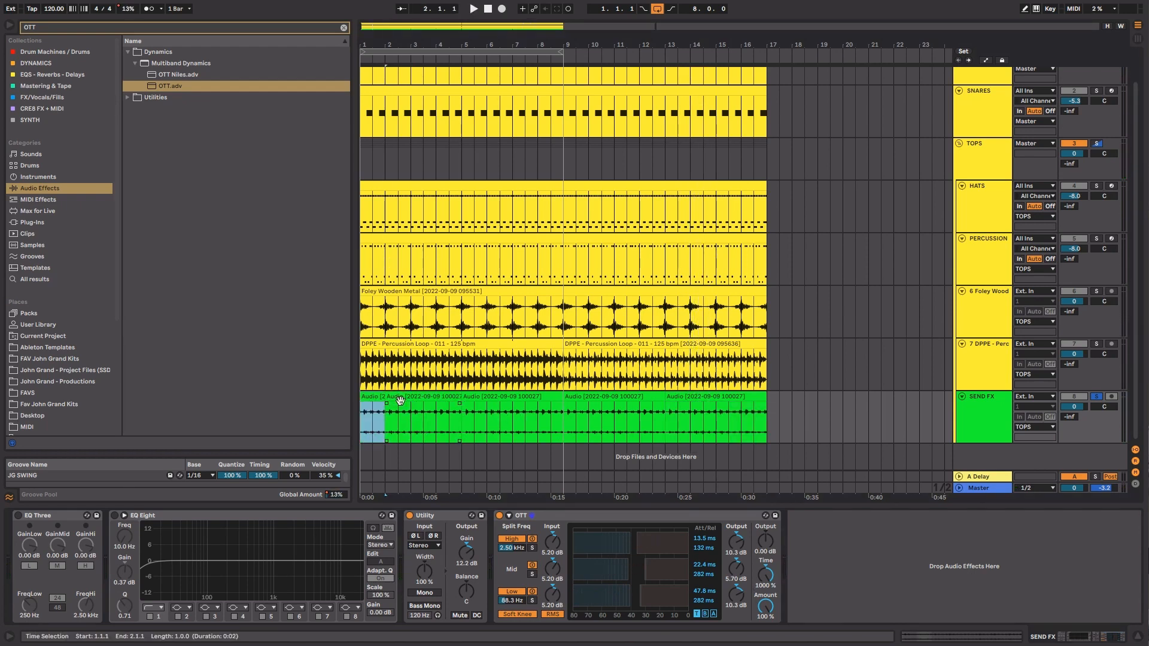
left_click(583, 405)
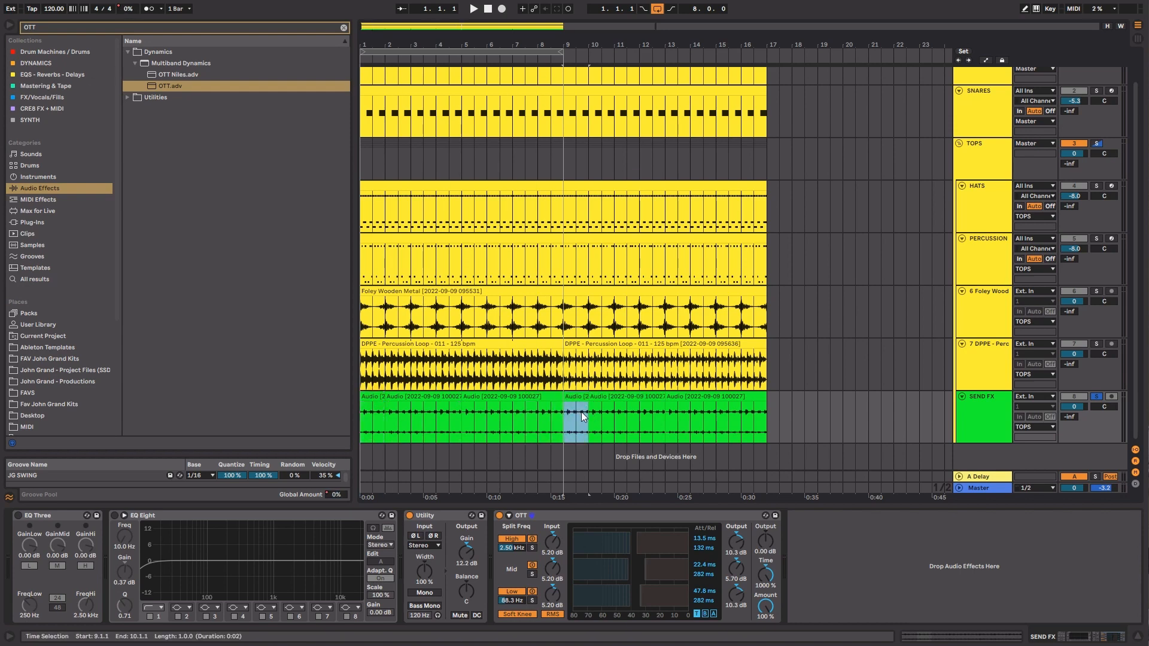
left_click(683, 405)
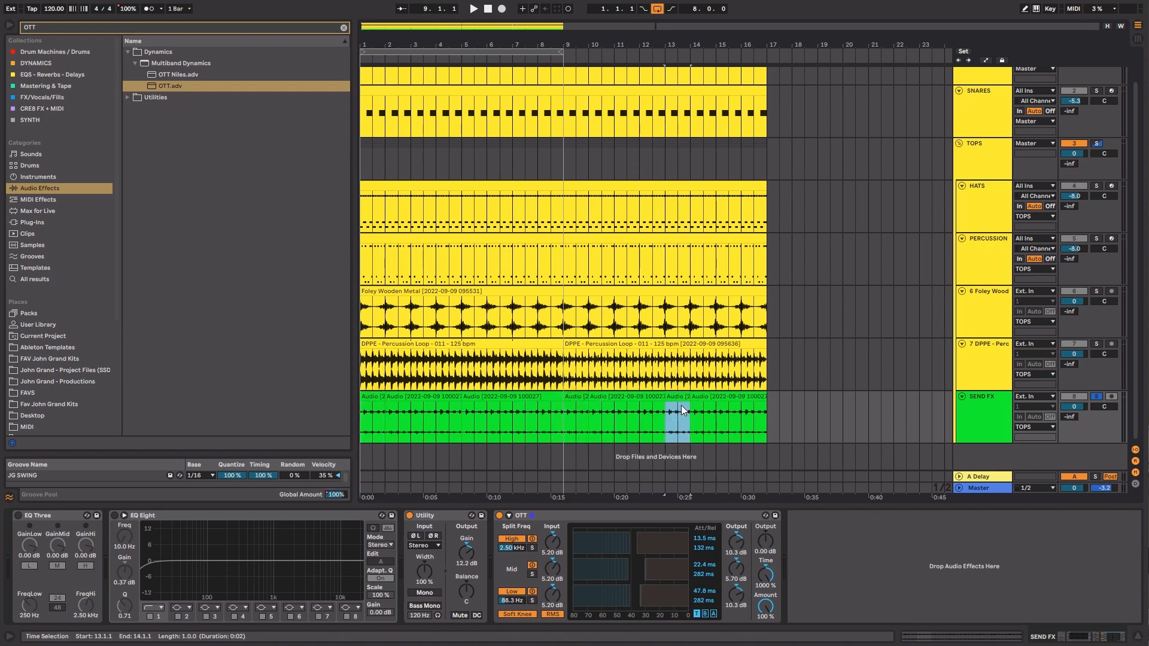
left_click(377, 396)
key("space")
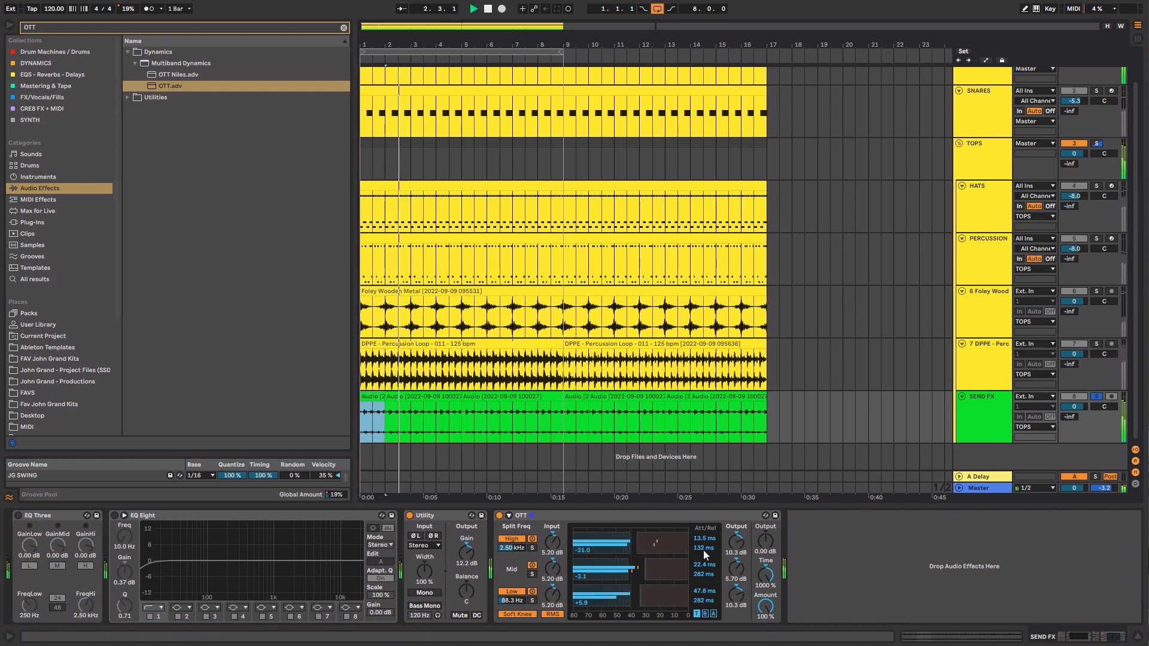
Unsolo SEND FX, deactivate the percussion loop, foley and PERCUSSION tracks, and move SEND FX directly below HATS.
left_click(1096, 396)
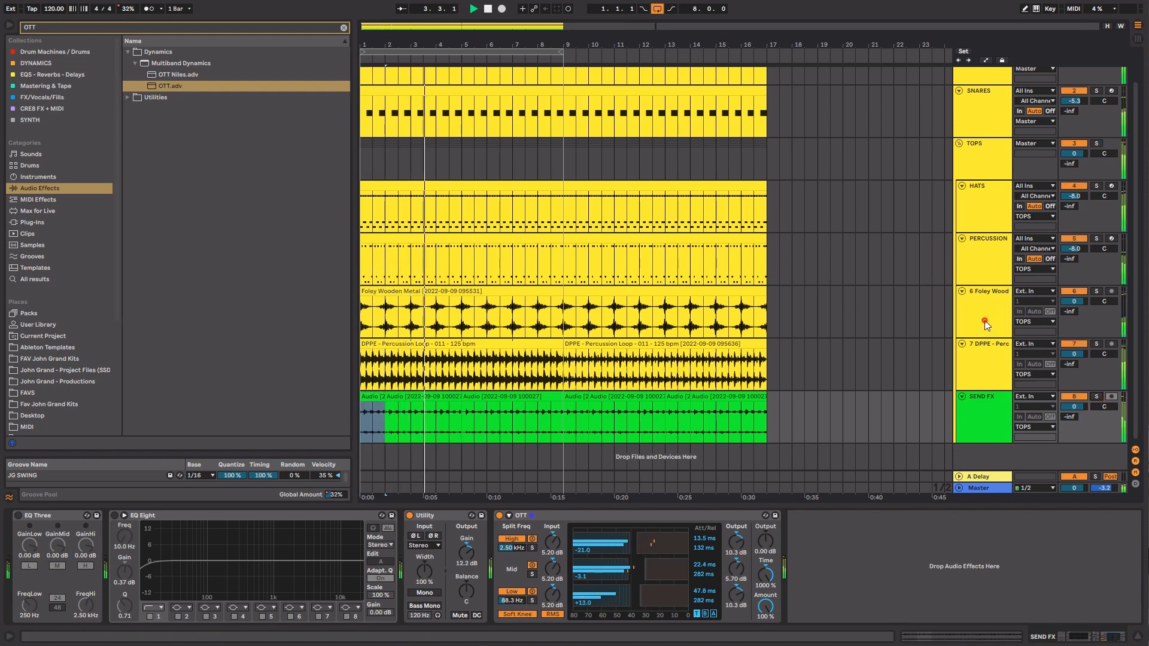
left_click(988, 360)
left_click(1073, 345)
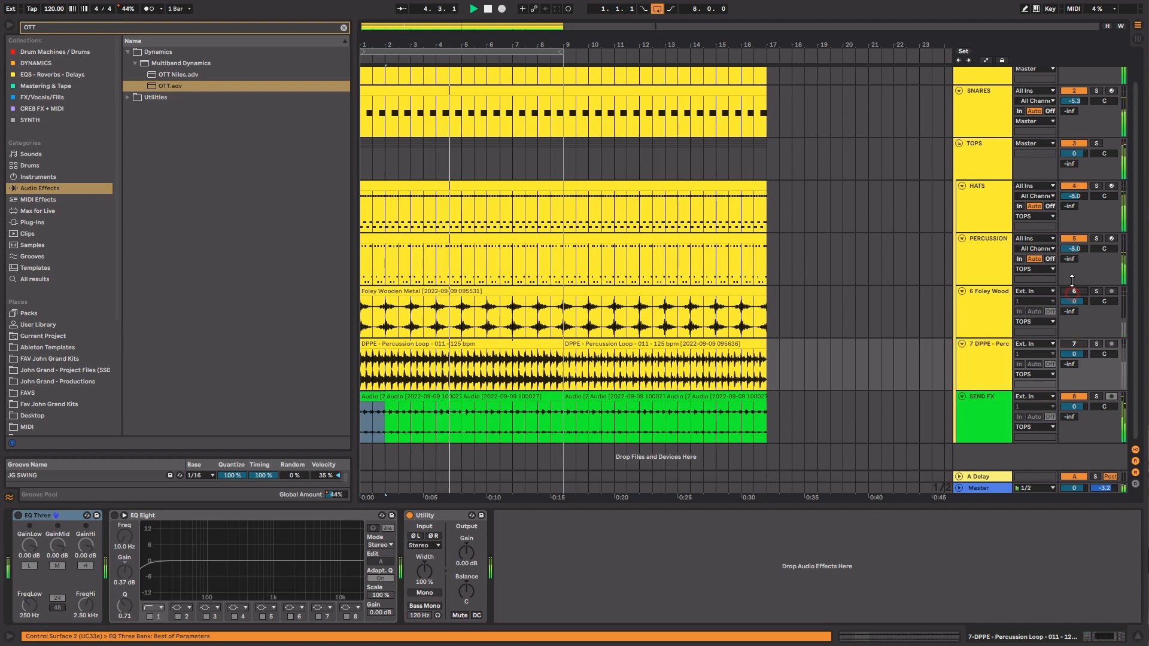
left_click(1074, 238)
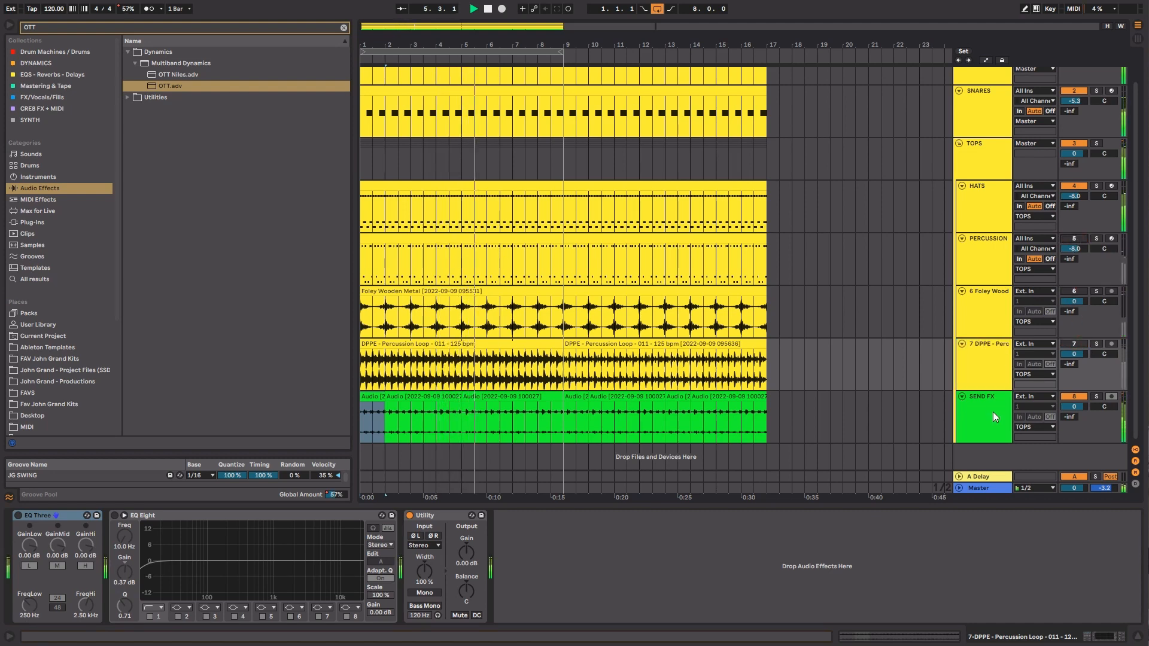
left_click_drag(992, 411, 996, 260)
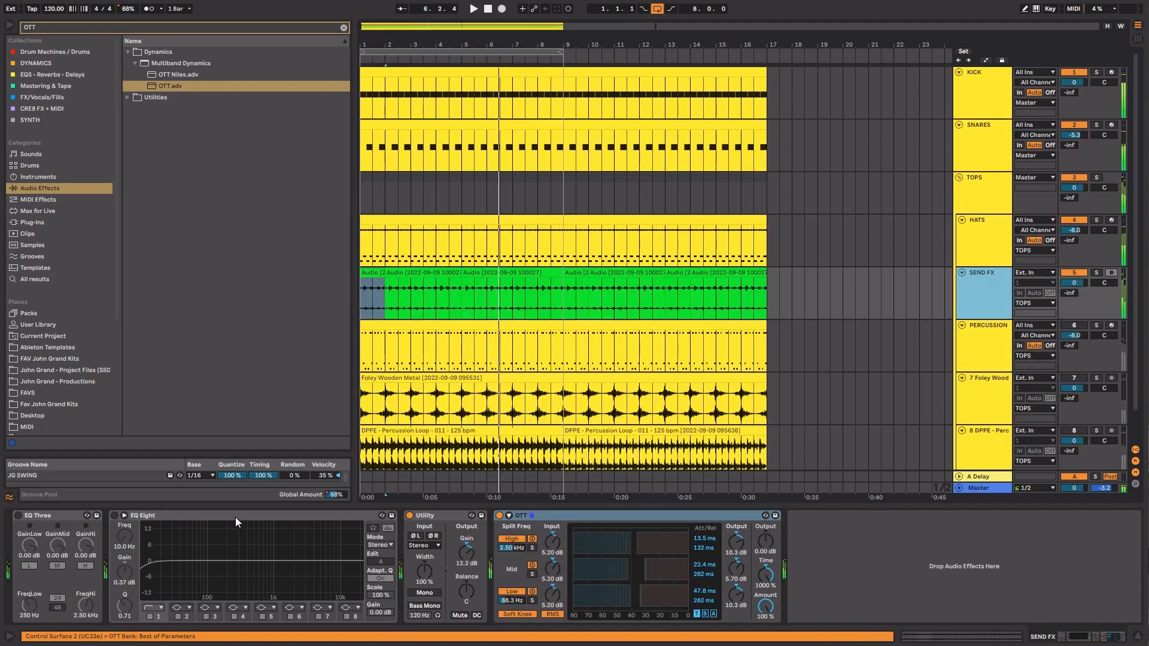
Move EQ Eight after OTT on the SEND FX track and raise its low-cut frequency to 599 Hz.
left_click_drag(235, 522, 877, 538)
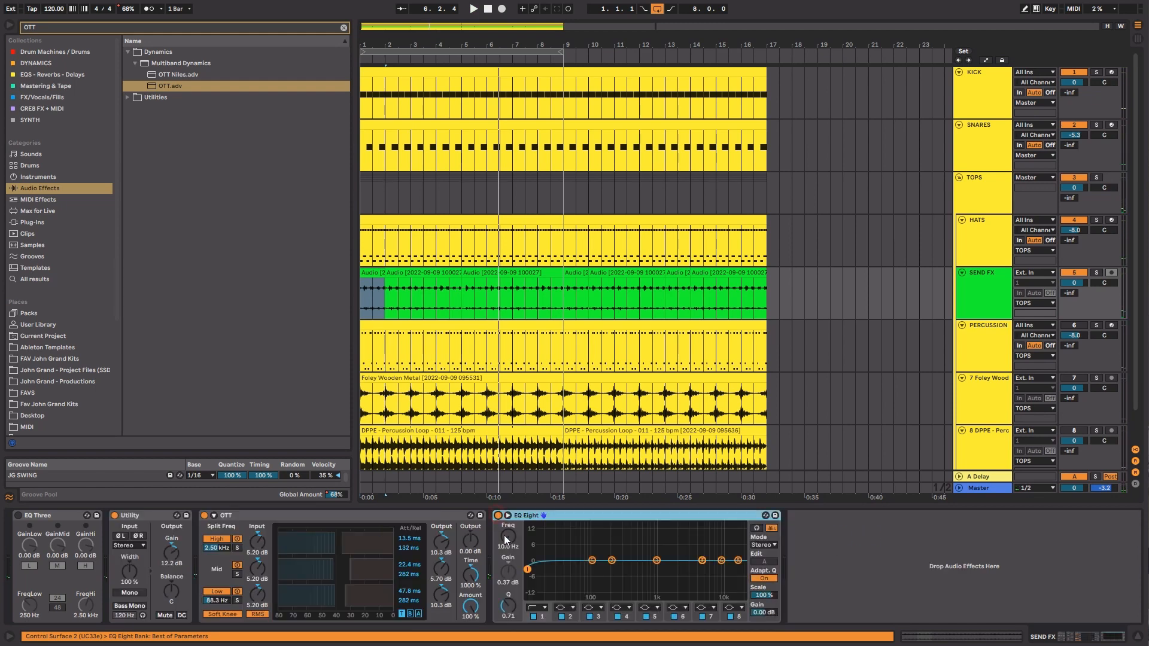
key("space")
left_click_drag(507, 537, 507, 530)
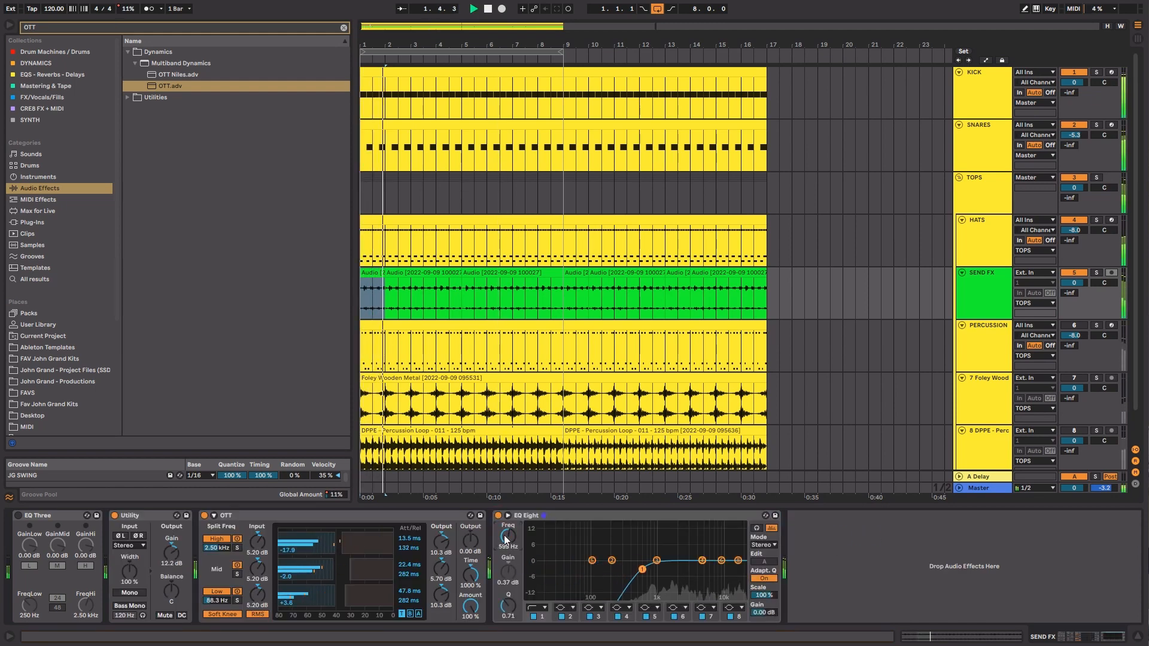
key("space")
Find the Mono preset of Utility and add it after EQ Eight on the SEND FX track.
left_click(788, 578)
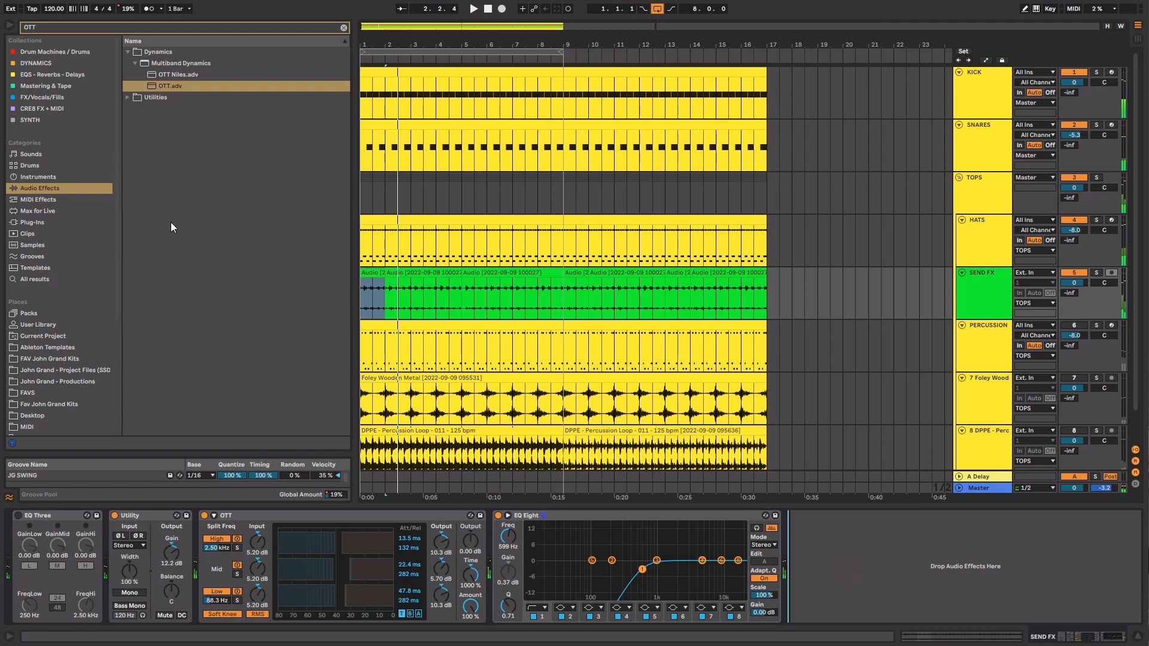
left_click(310, 26)
type("MONO")
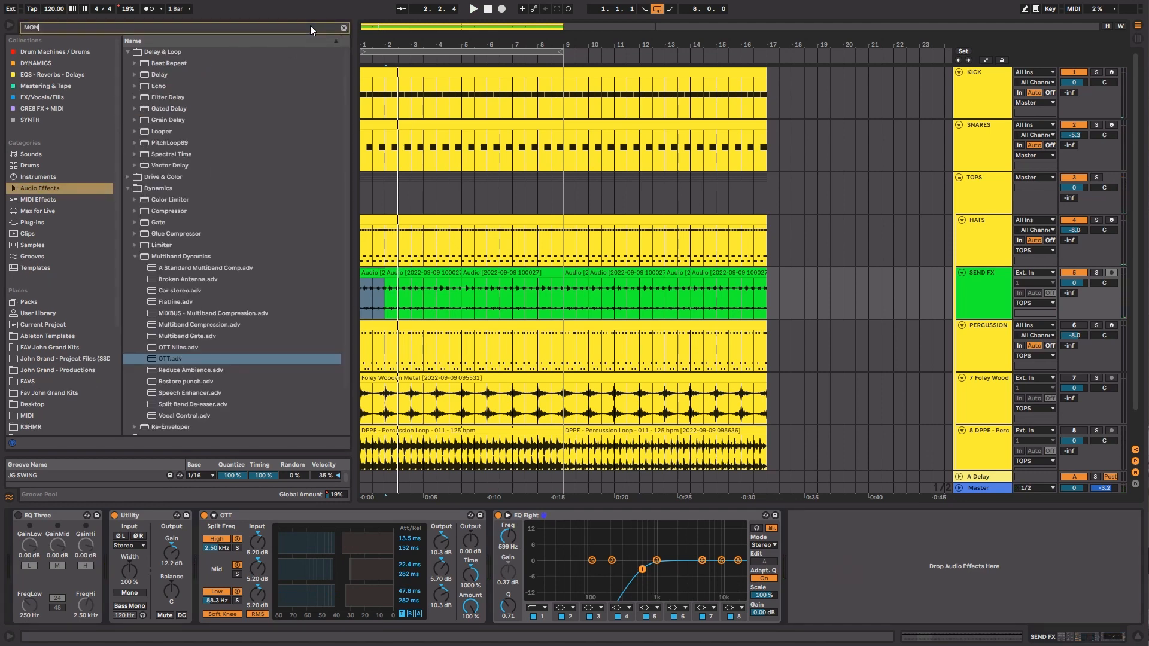
key("Down")
key("Down")
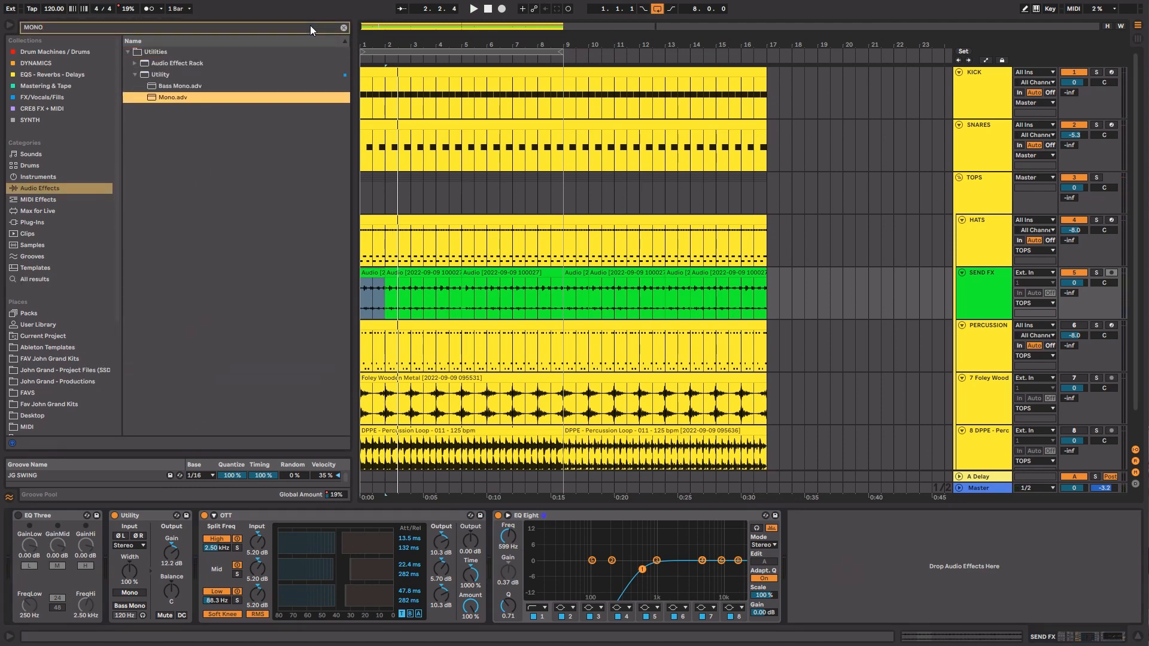
key("Return")
Raise the Mono Utility's gain on the SEND FX track to 10.6 dB during playback.
key("space")
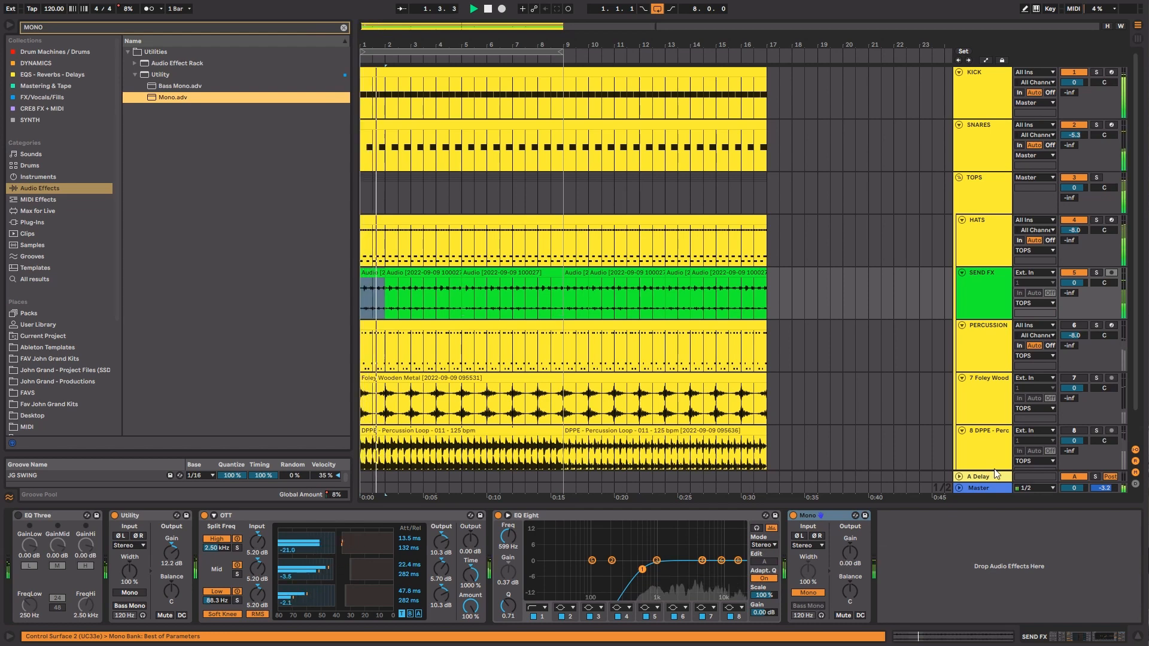
left_click(982, 298)
left_click_drag(850, 547, 850, 508)
left_click(901, 548)
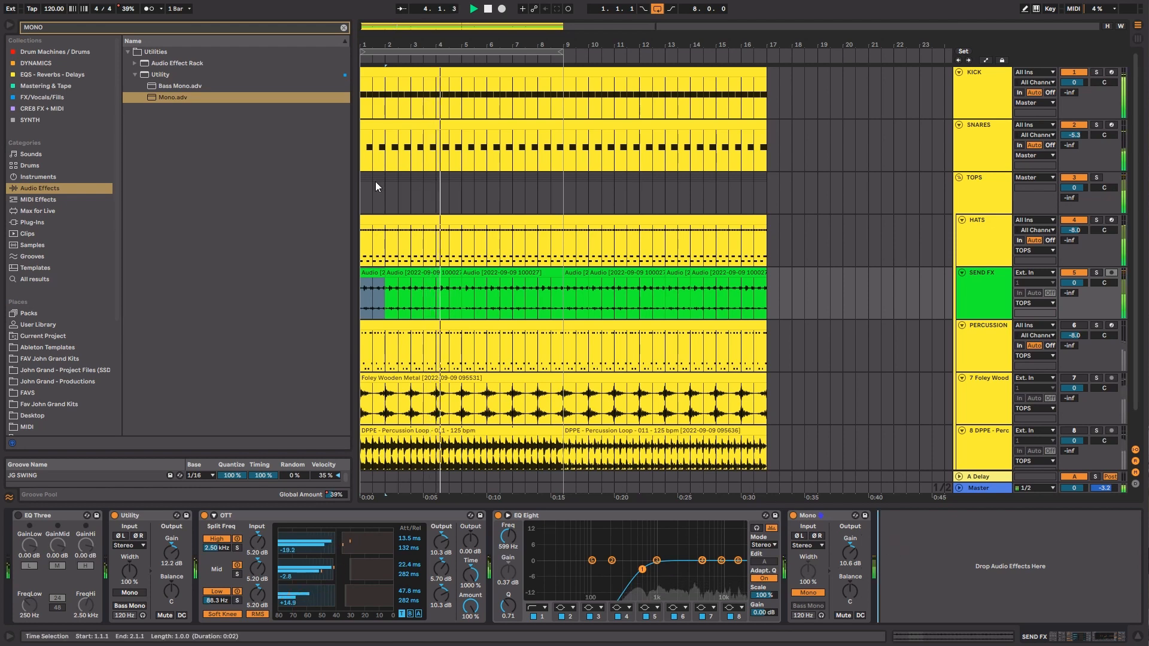
Add the Haas audio effect rack after the mono Utility on SEND FX and set its Delay's dry/wet to 63 %.
left_click(343, 27)
type("HA")
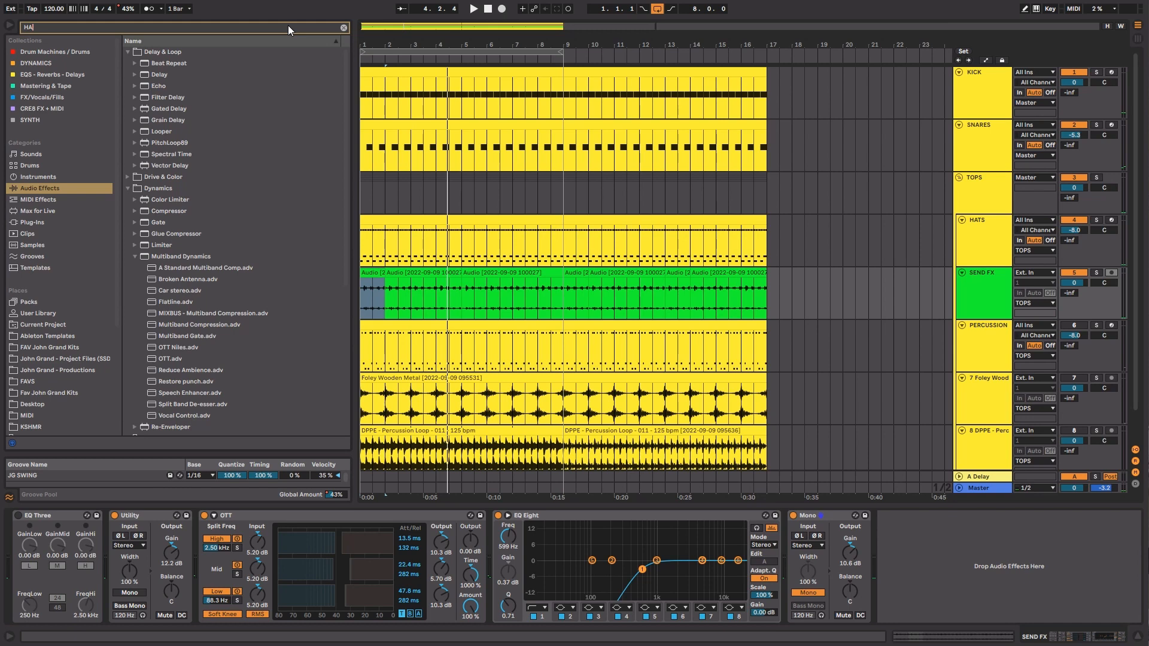
type("AS")
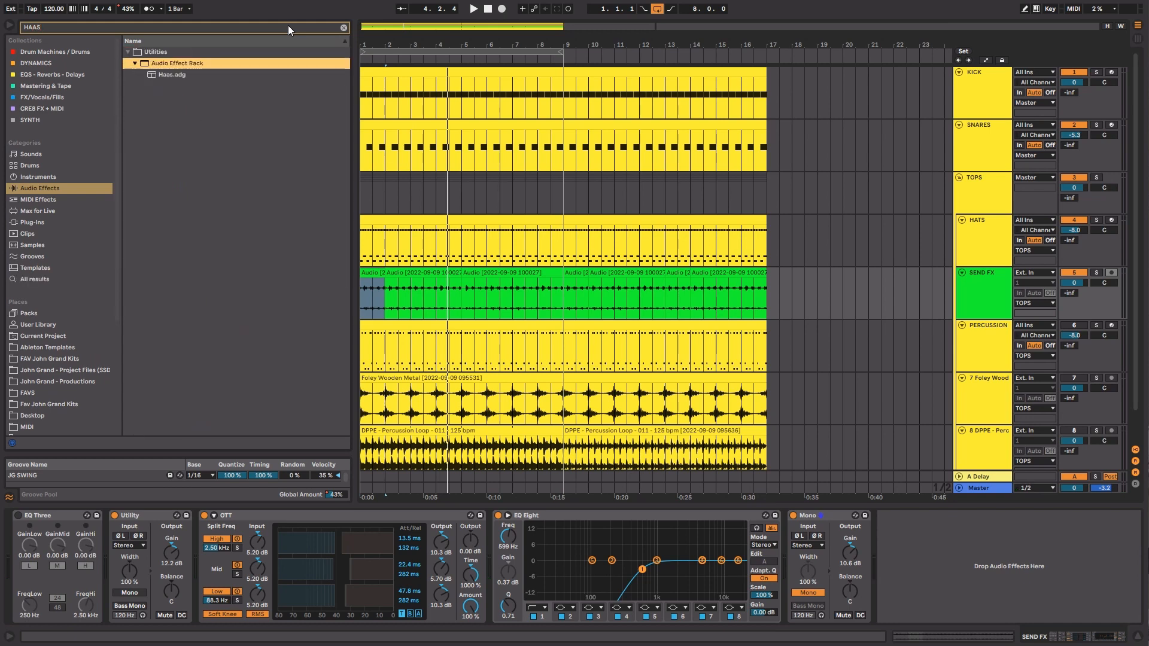
key("Return")
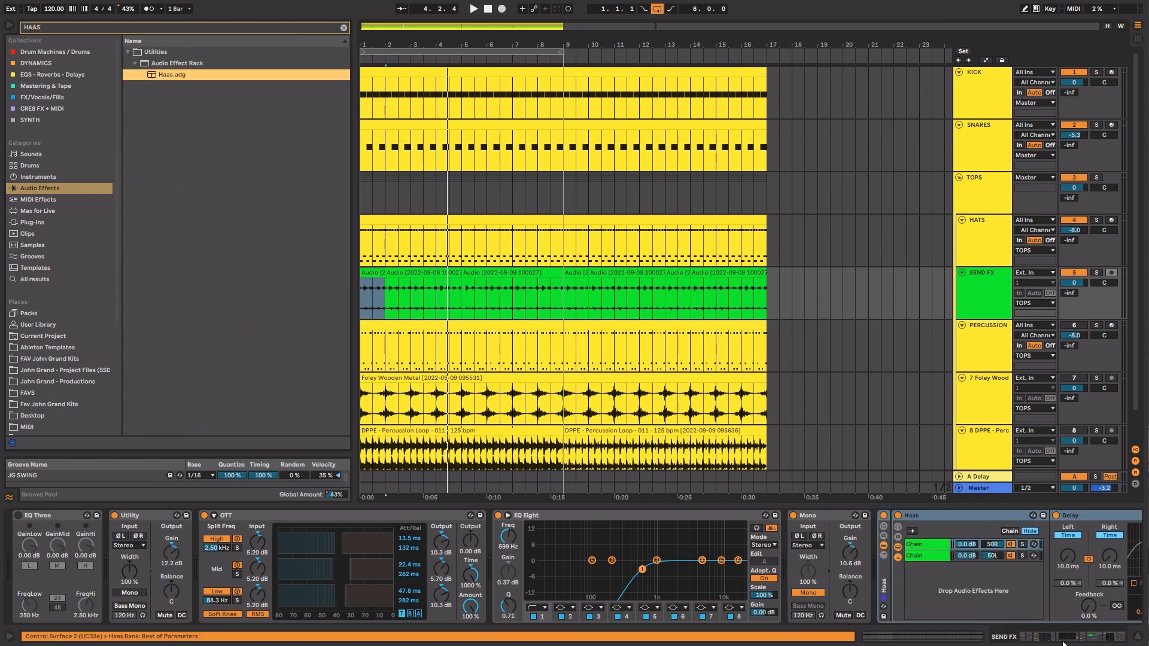
key("space")
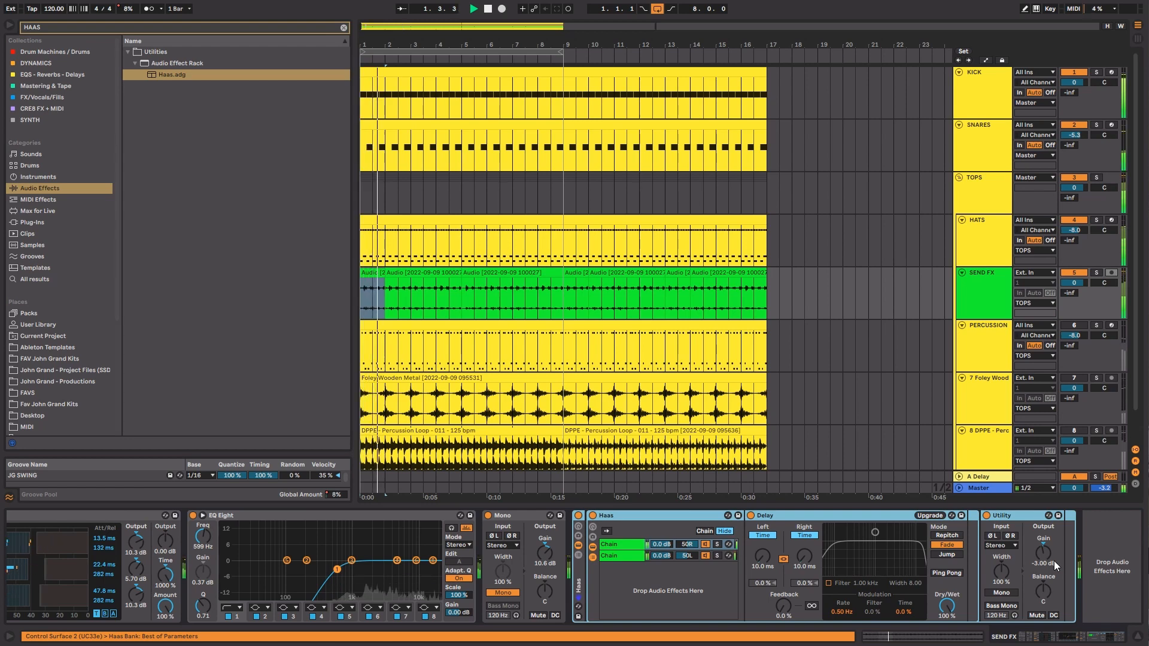
left_click_drag(946, 606, 946, 631)
Reactivate and solo the PERCUSSION track and raise its Utility gain to 7.78 dB.
left_click(1075, 326)
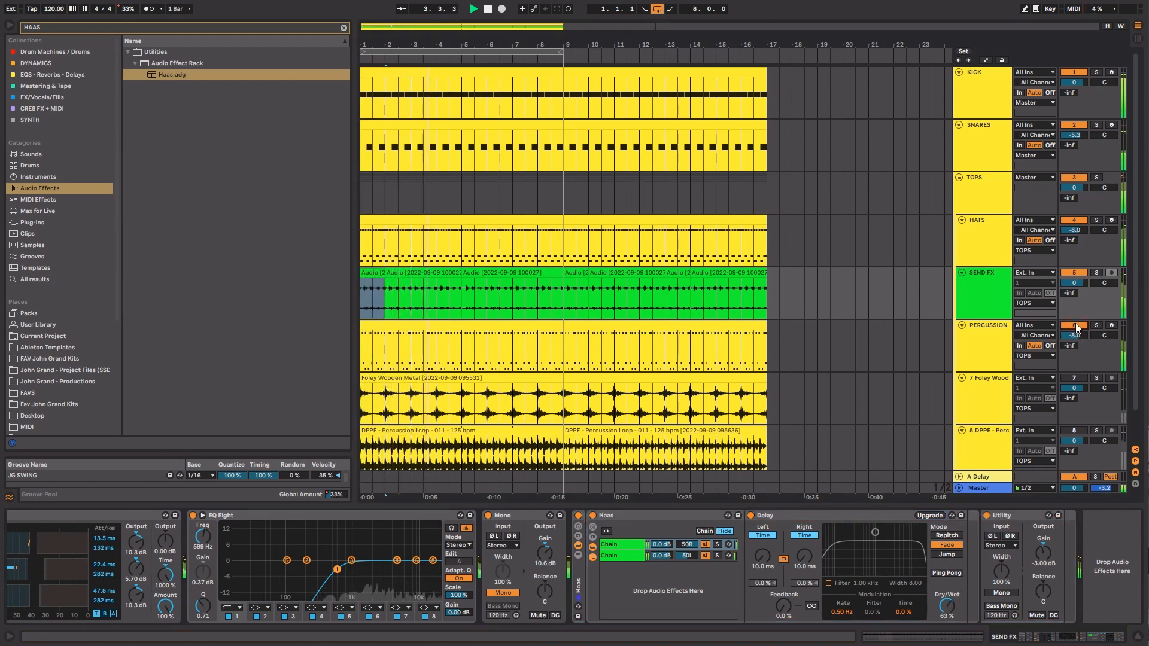
left_click(989, 332)
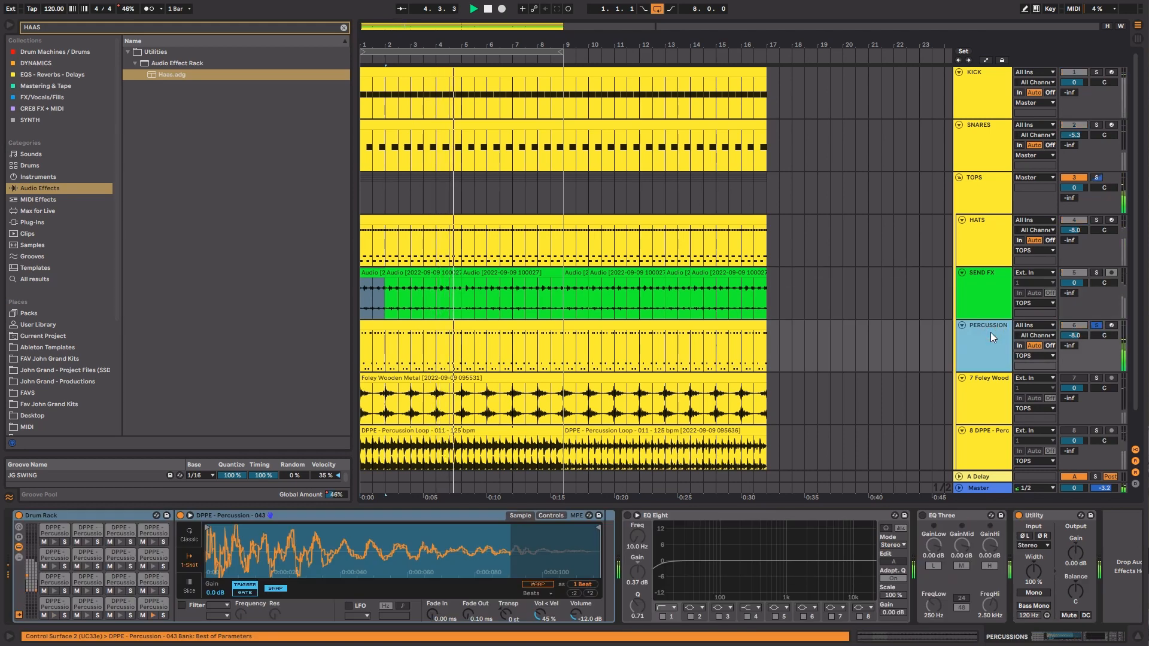
left_click(1072, 583)
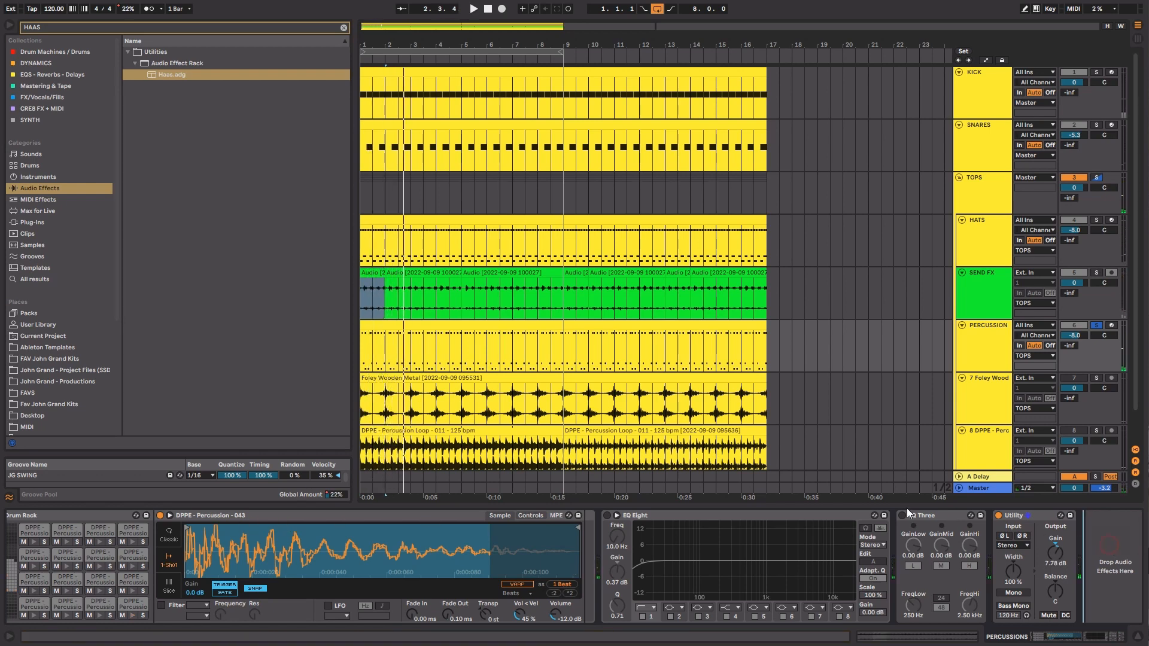
Add the OTT preset after Utility on the PERCUSSION track with its time at 468 % and output at 8.40 dB.
left_click(344, 28)
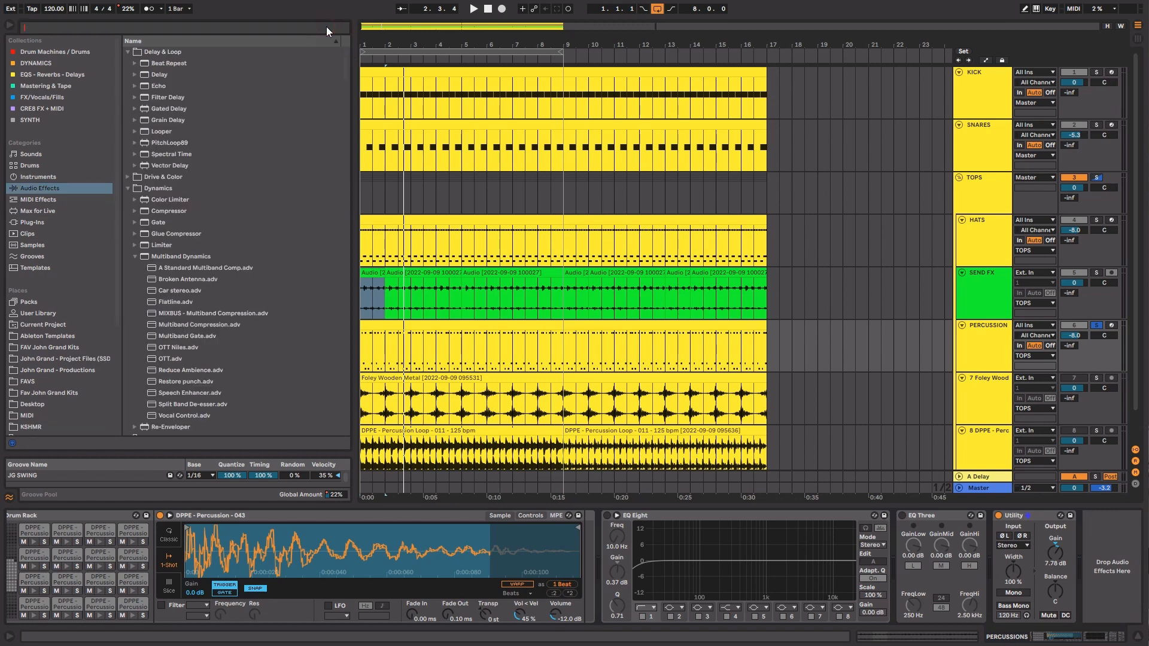
type("OTT")
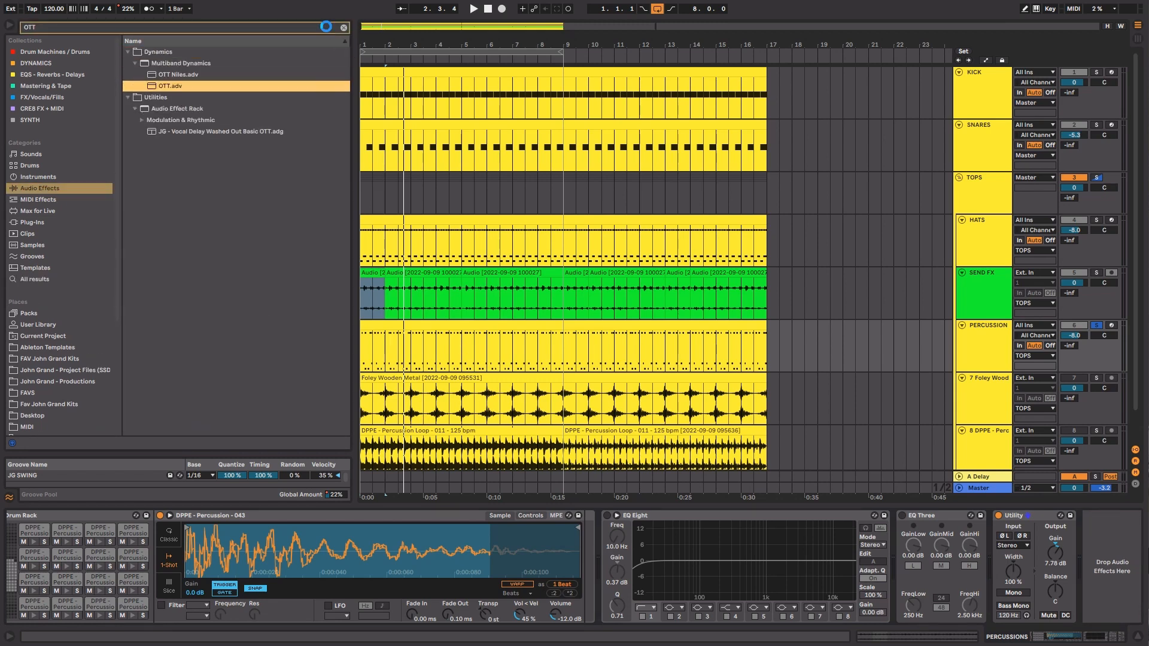
key("Return")
key("space")
left_click_drag(1121, 578, 1120, 538)
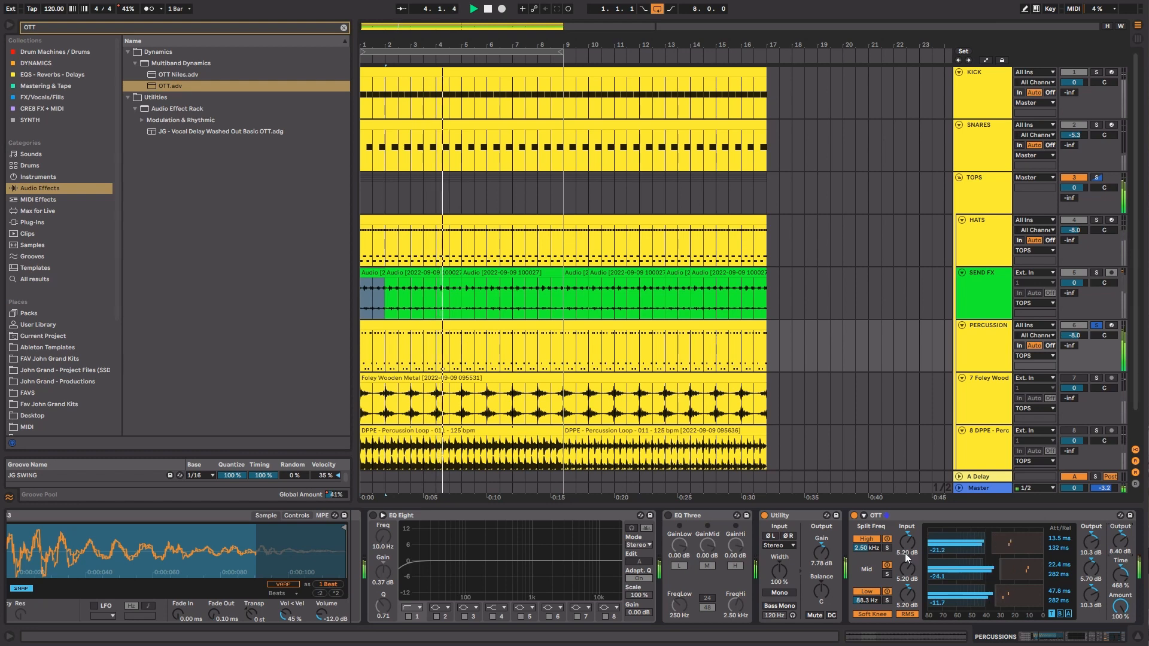
Freeze the PERCUSSION track and flatten it to audio.
right_click(981, 337)
left_click(1011, 410)
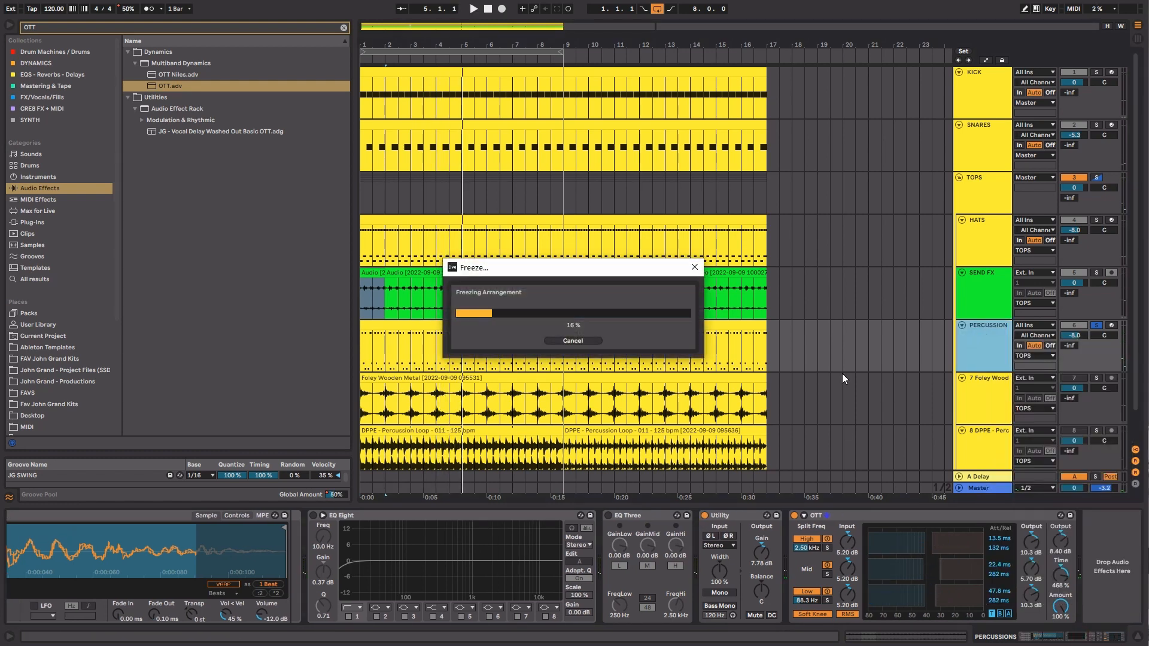
right_click(997, 349)
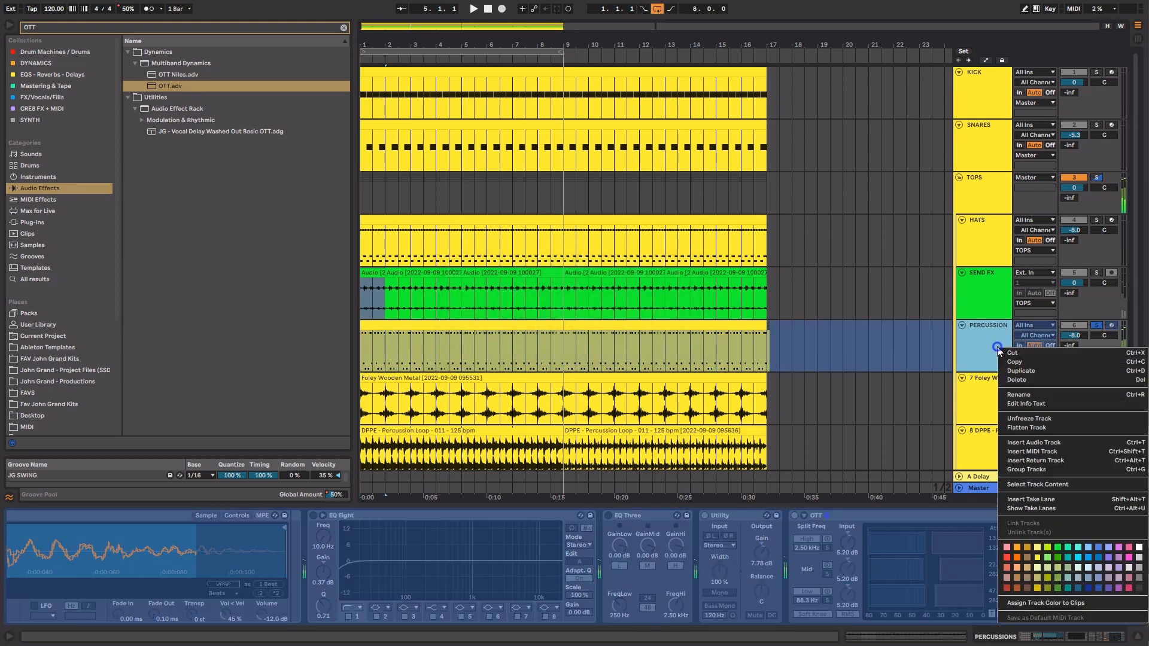
left_click(1036, 428)
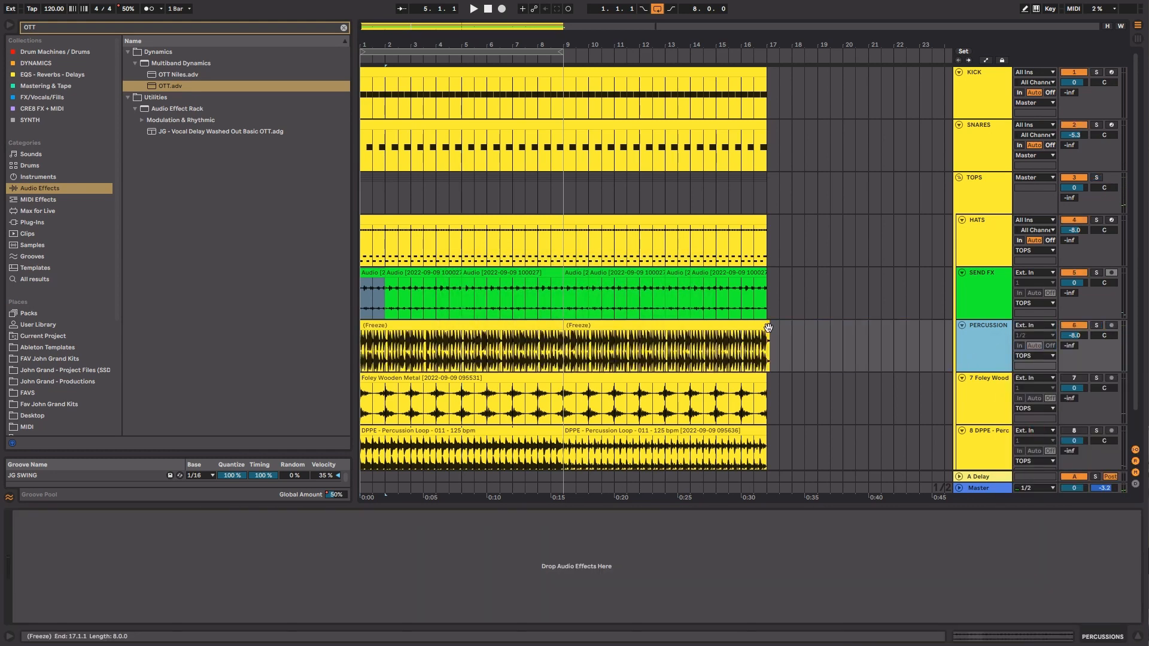
Consolidate the two flattened clips on the PERCUSSION track into one clip spanning bars 1 to 17.
left_click(751, 326)
key("space")
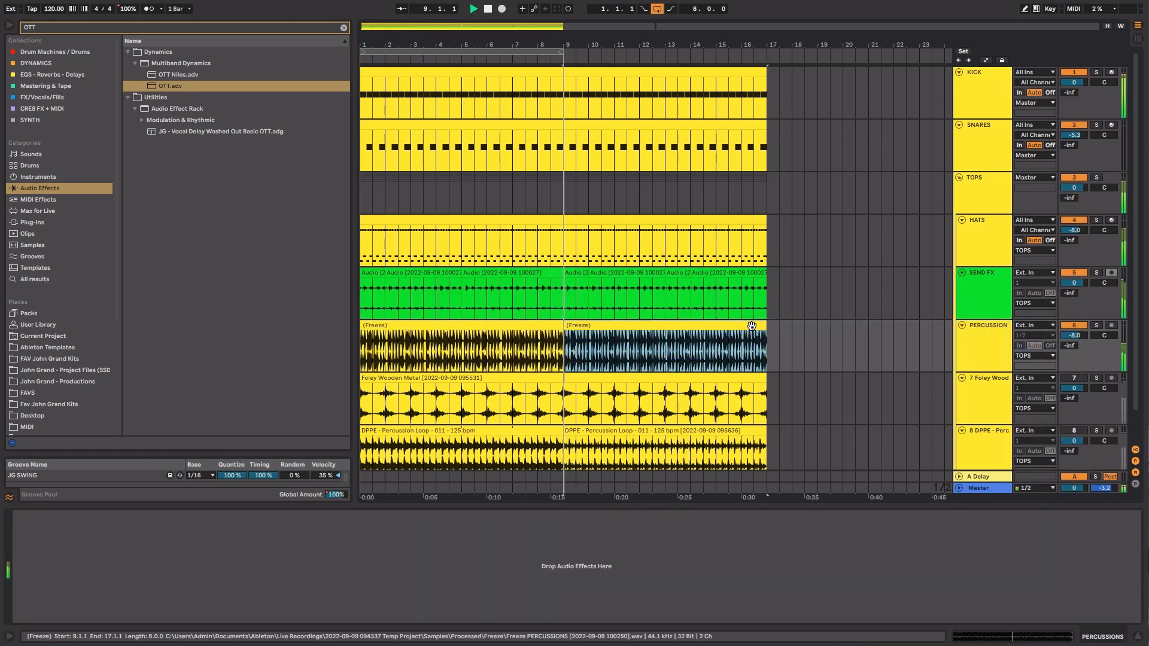
key("space")
left_click(490, 326)
left_click(613, 327, "shift")
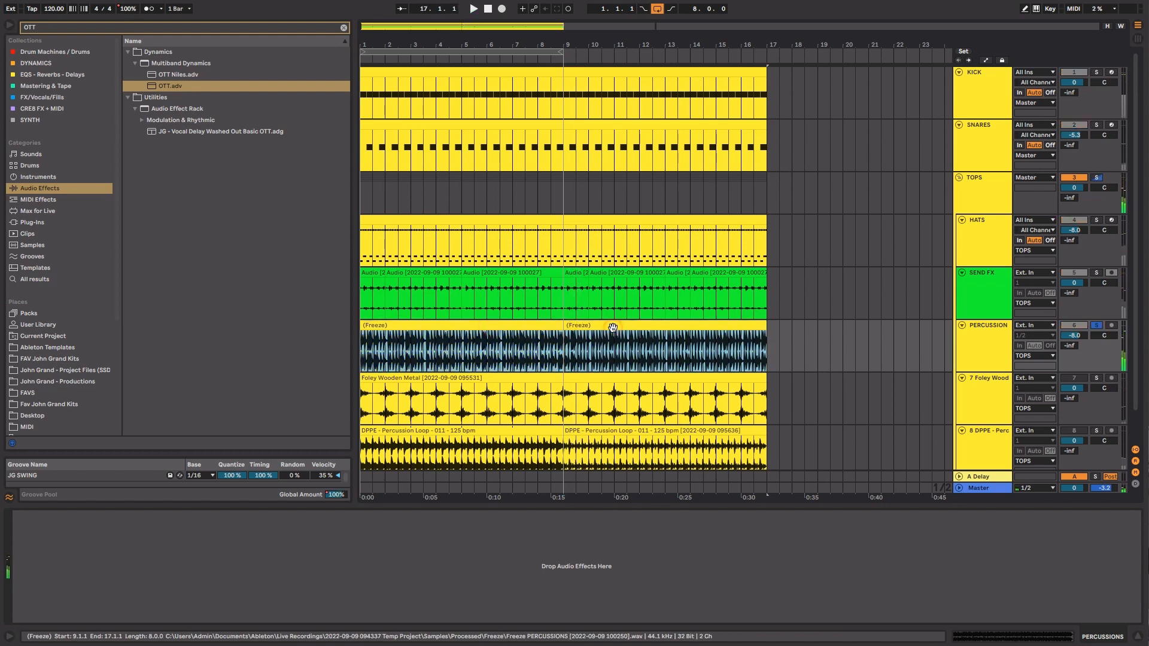
key("ctrl+j")
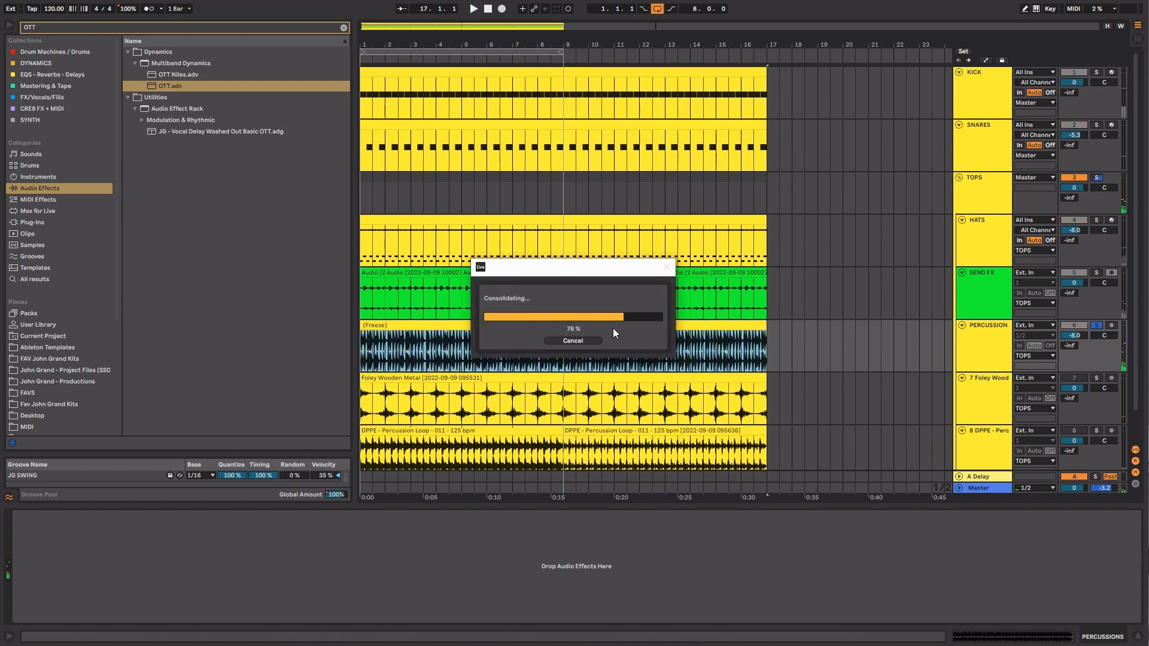
Turn off transient looping in the consolidated percussion clip's Beats warp settings and shorten its transient envelope to 45.
double_click(613, 327)
key("space")
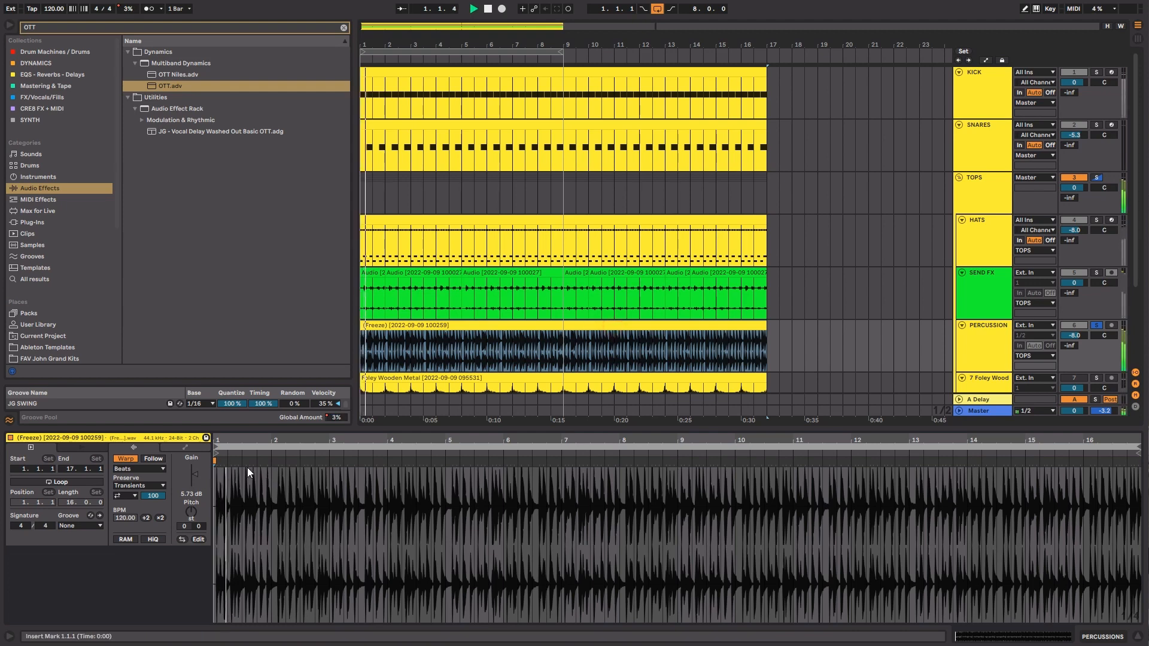
left_click(127, 496)
left_click(126, 504)
left_click_drag(156, 496, 156, 526)
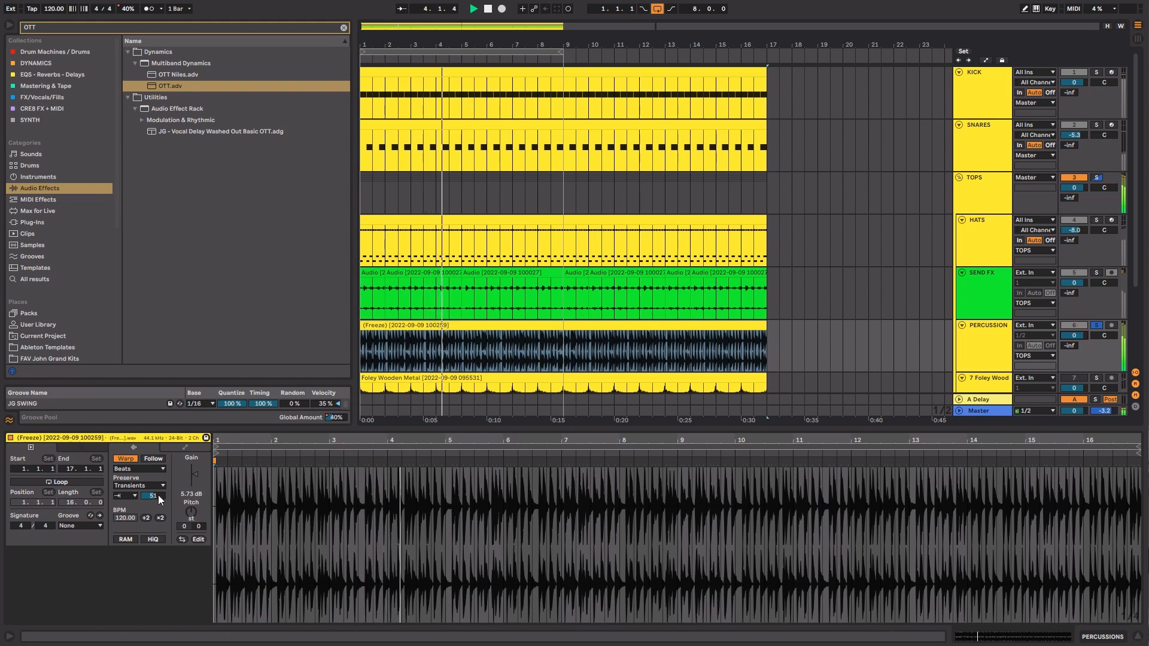
left_click_drag(160, 496, 159, 500)
Unsolo PERCUSSION, play the groove from the start with the other tracks, and hide the clip details.
key("space")
key("s")
key("space")
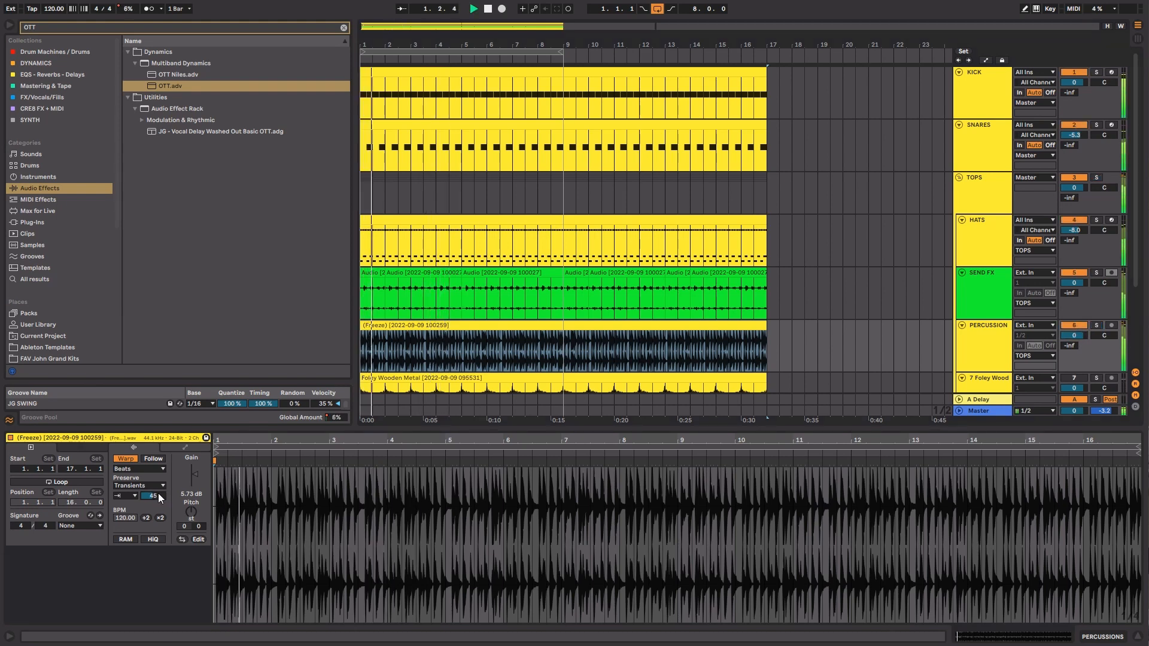
key("ctrl+alt+l")
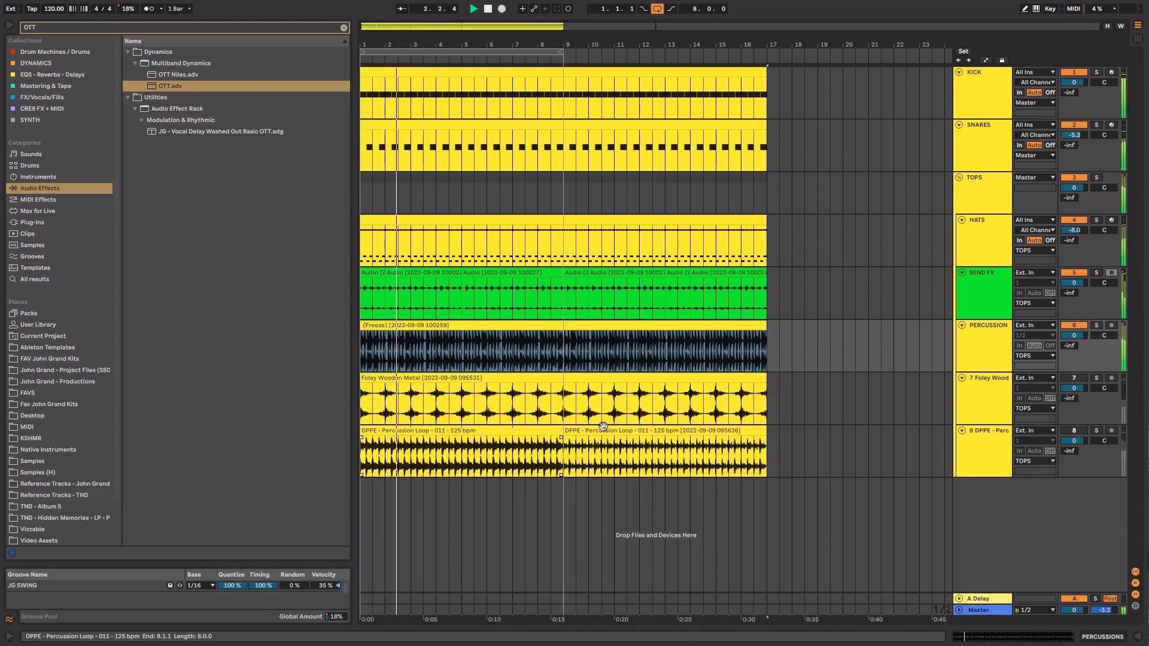
Reactivate and solo the Foley Wooden Metal track and raise its Utility gain to 8.89 dB.
left_click(989, 393)
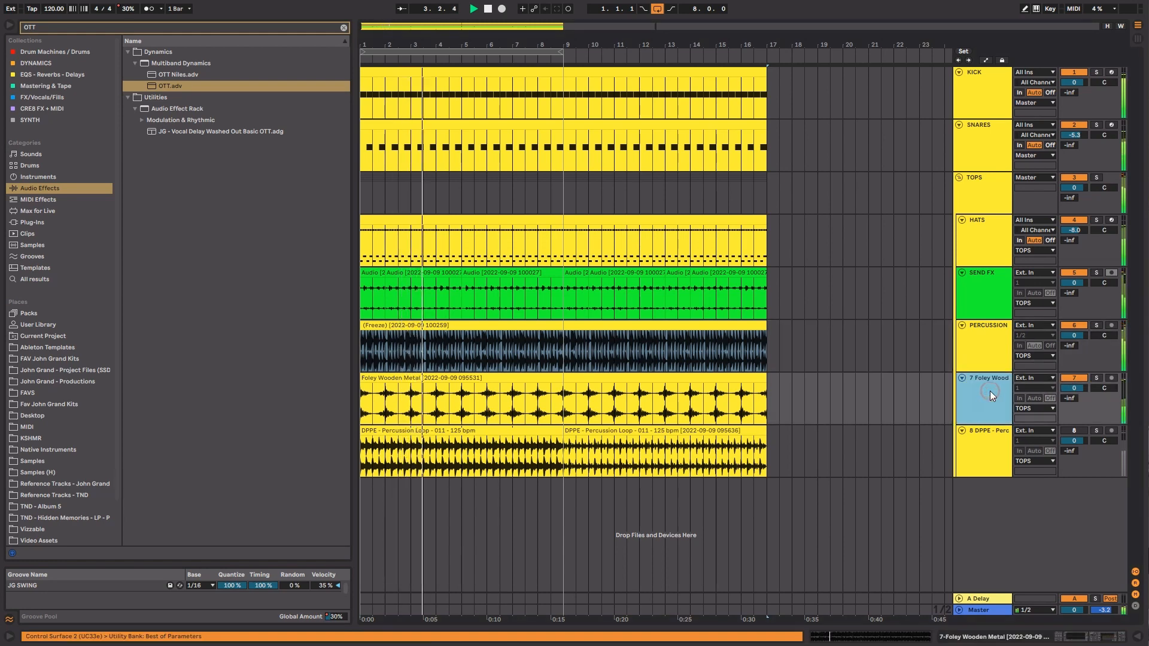
key("s")
double_click(988, 386)
key("space")
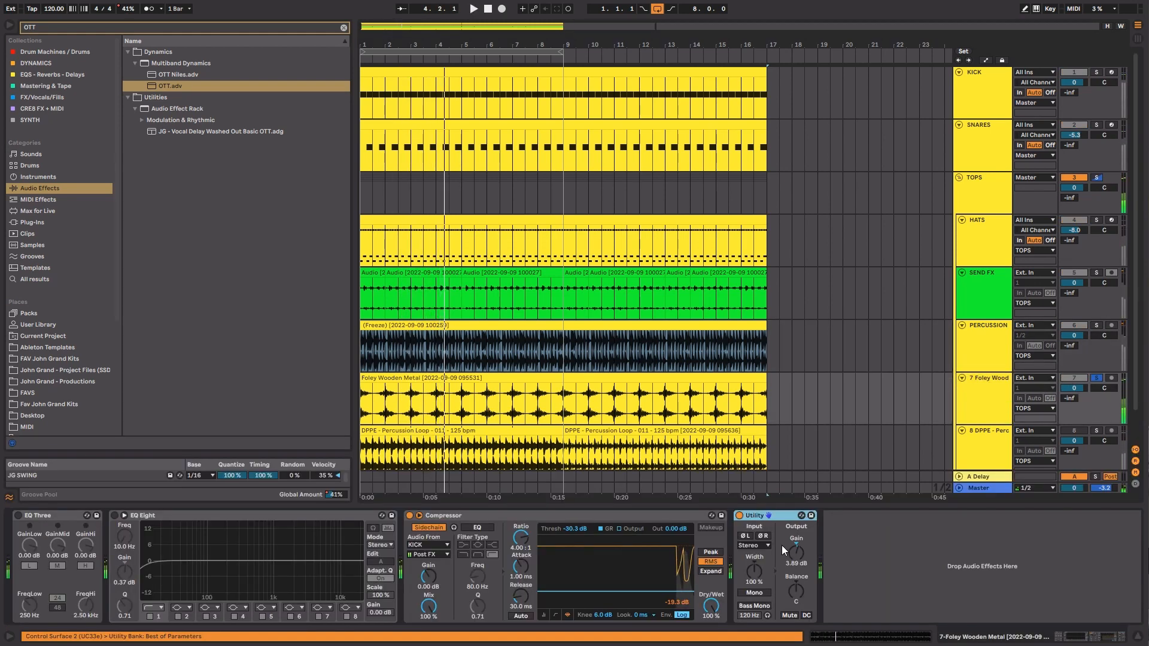
Freeze the Foley Wooden Metal track and flatten it to audio.
right_click(1005, 389)
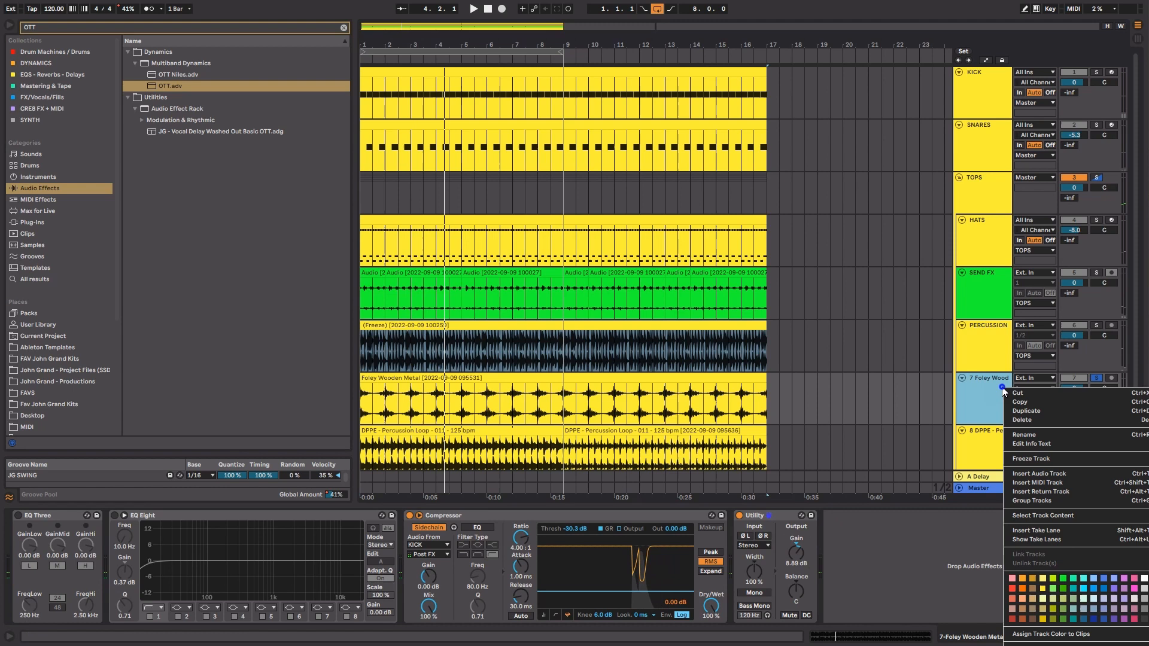
left_click(1035, 459)
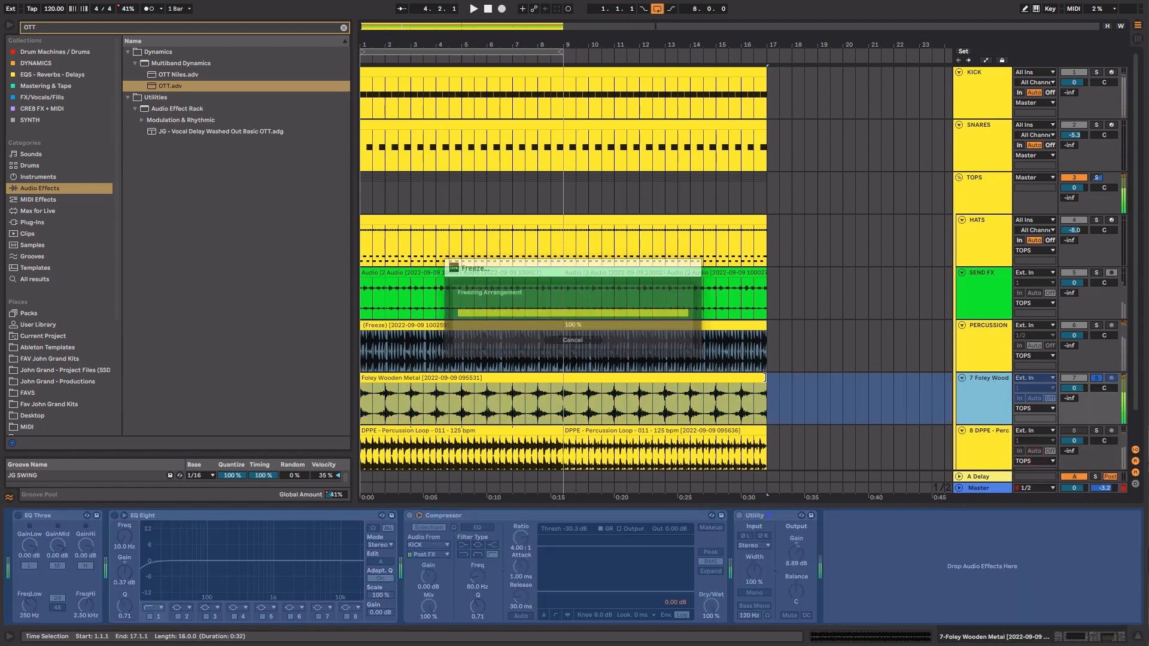
right_click(1003, 386)
left_click(1038, 466)
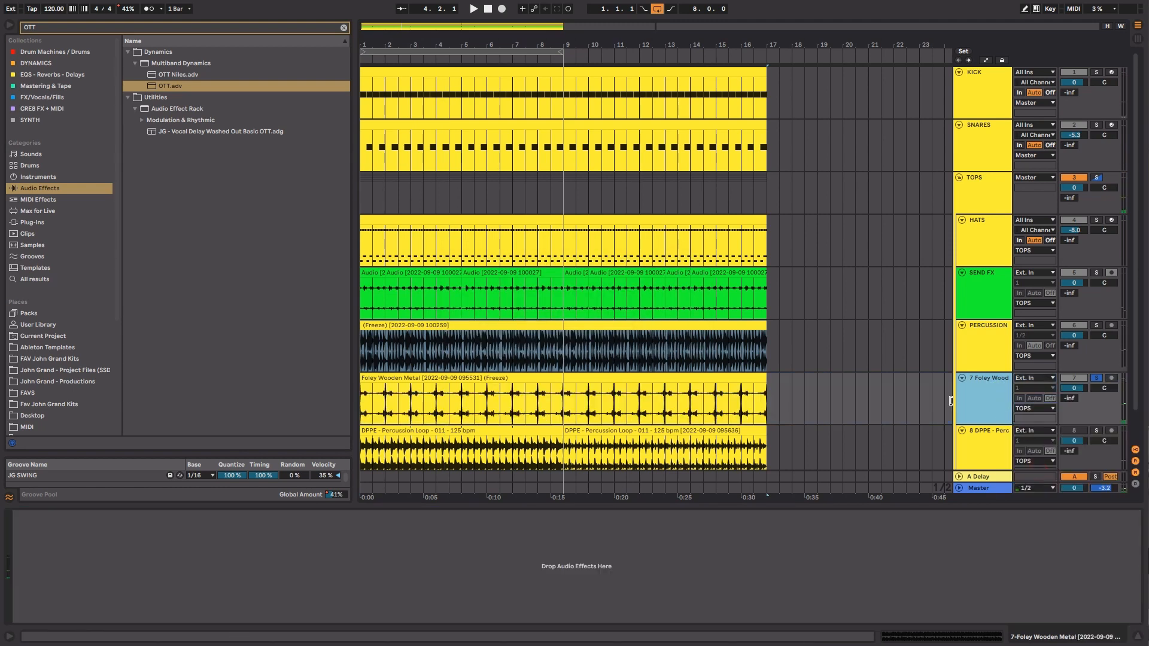
Turn off transient looping for the flattened foley clip, set its transient envelope to 29 and its gain to 5.63 dB.
left_click(685, 376)
key("space")
double_click(740, 379)
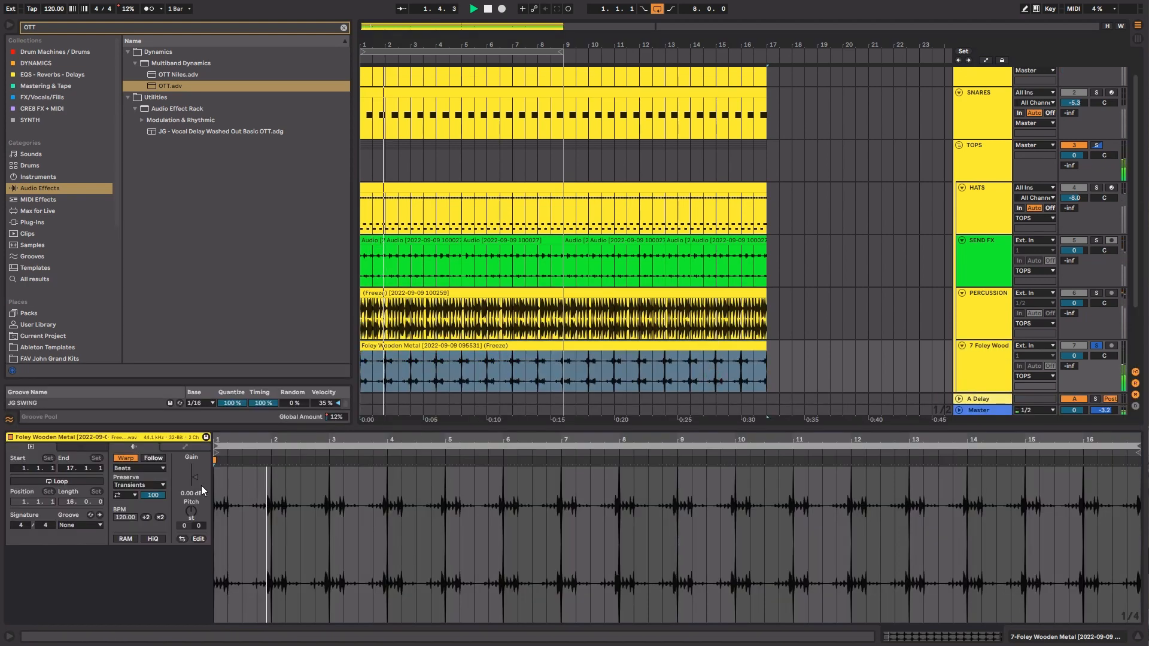
left_click(130, 495)
left_click(120, 504)
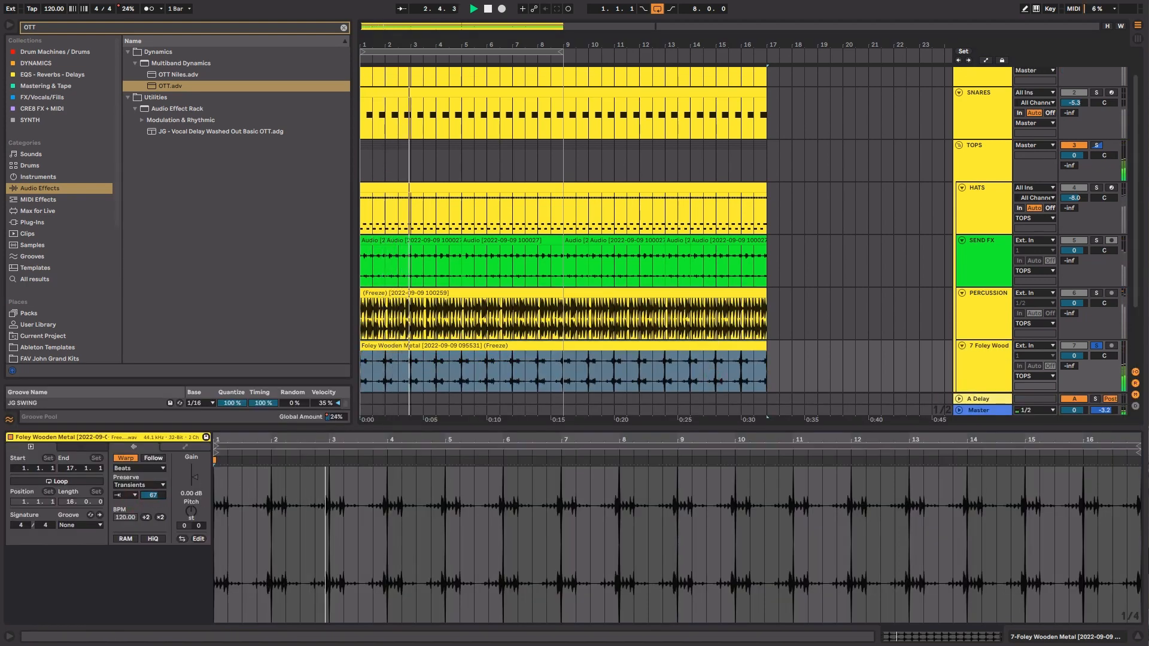
left_click_drag(194, 477, 152, 516)
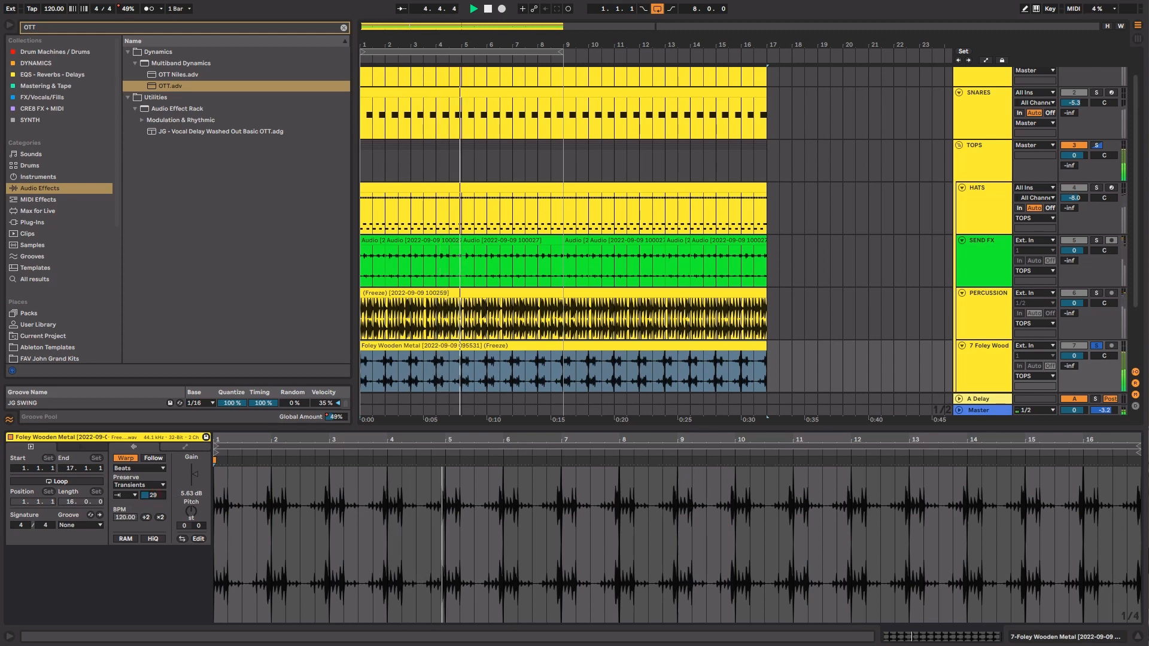
Unsolo the foley track to hear it in the full groove, then solo it again with its empty device chain shown.
key("s")
key("shift+Tab")
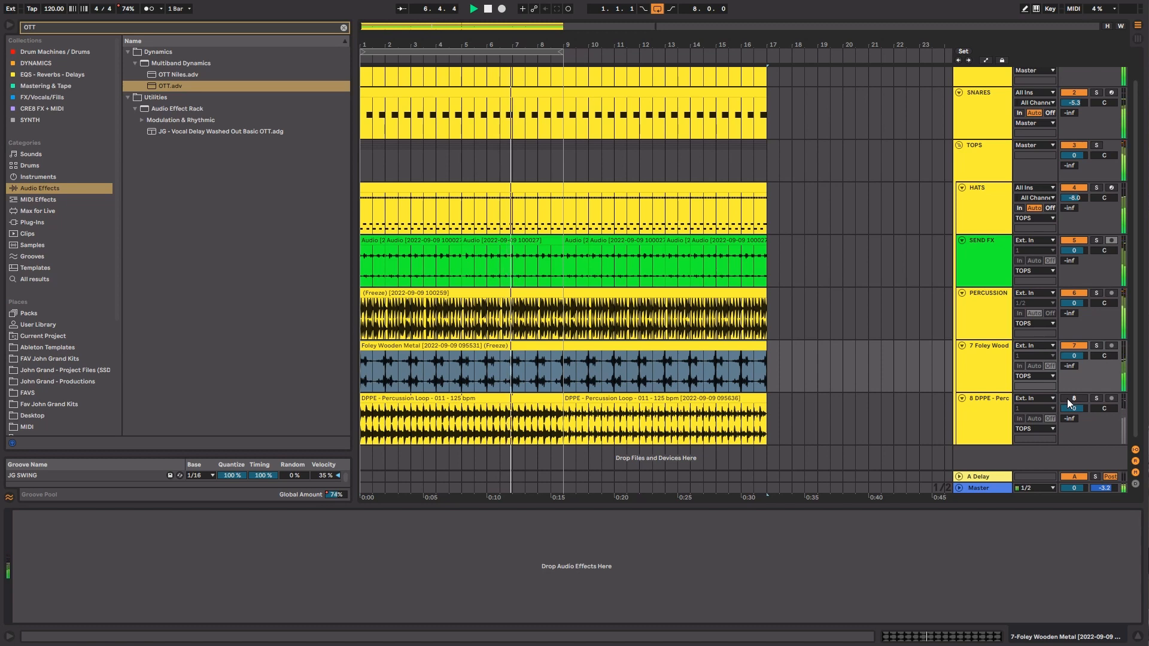
left_click(929, 357)
key("s")
left_click(564, 585)
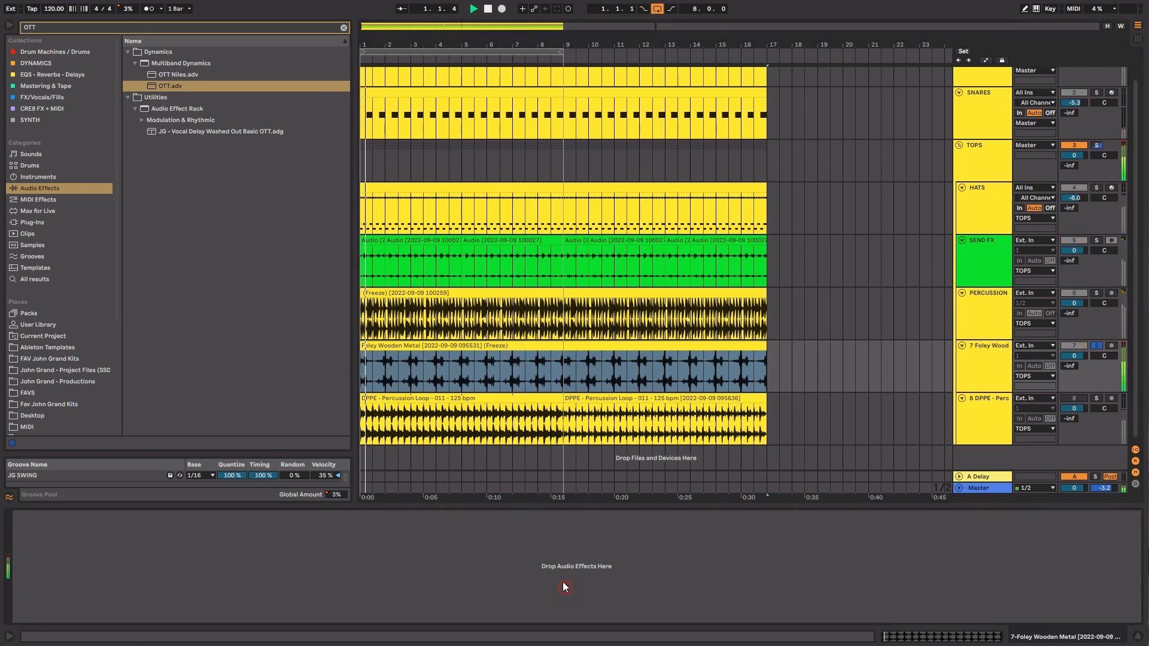
Add the OTT preset to the Foley Wooden Metal track and raise its time to 1000 %.
left_click(343, 28)
left_click(187, 30)
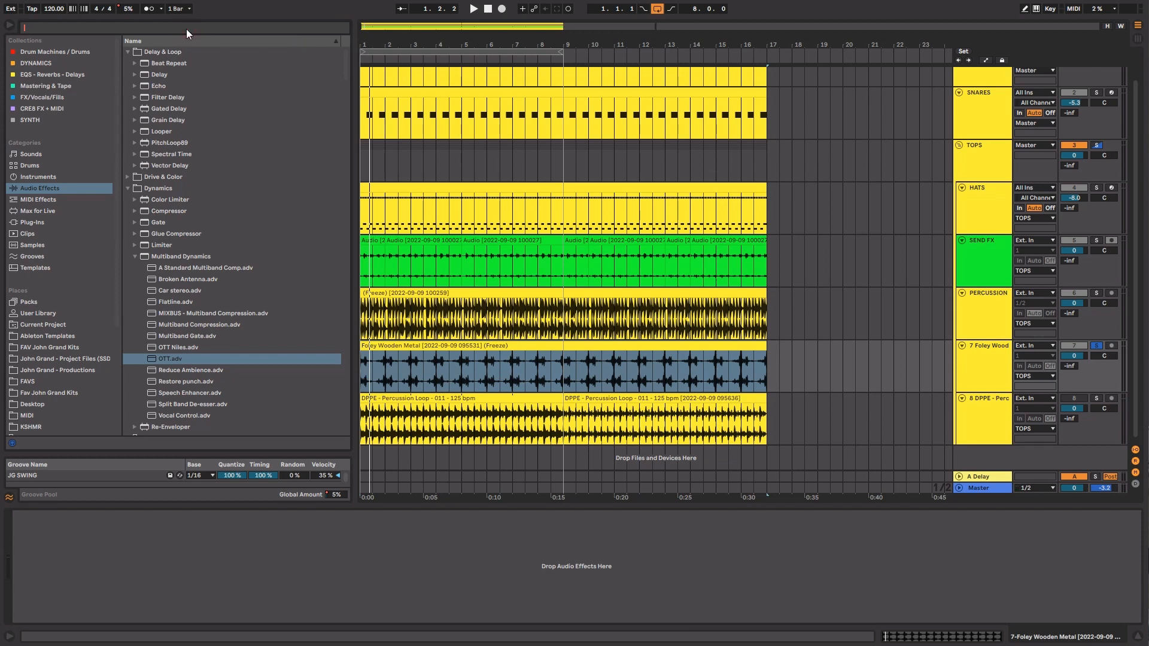
type("OTT")
key("Return")
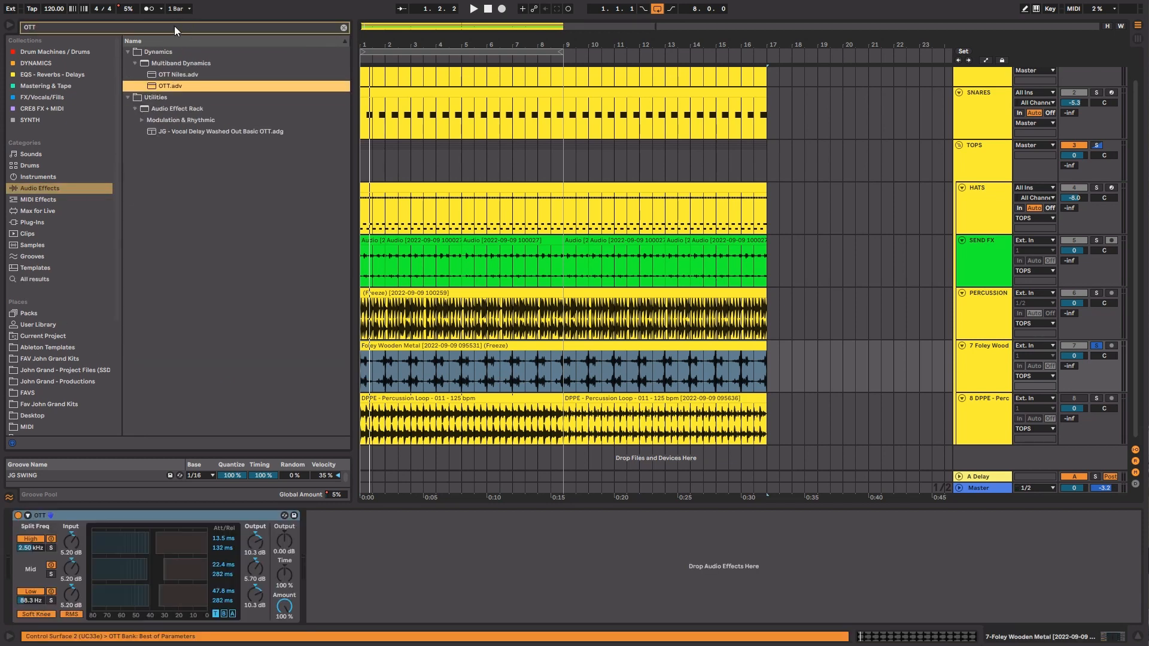
key("space")
left_click_drag(284, 575, 284, 516)
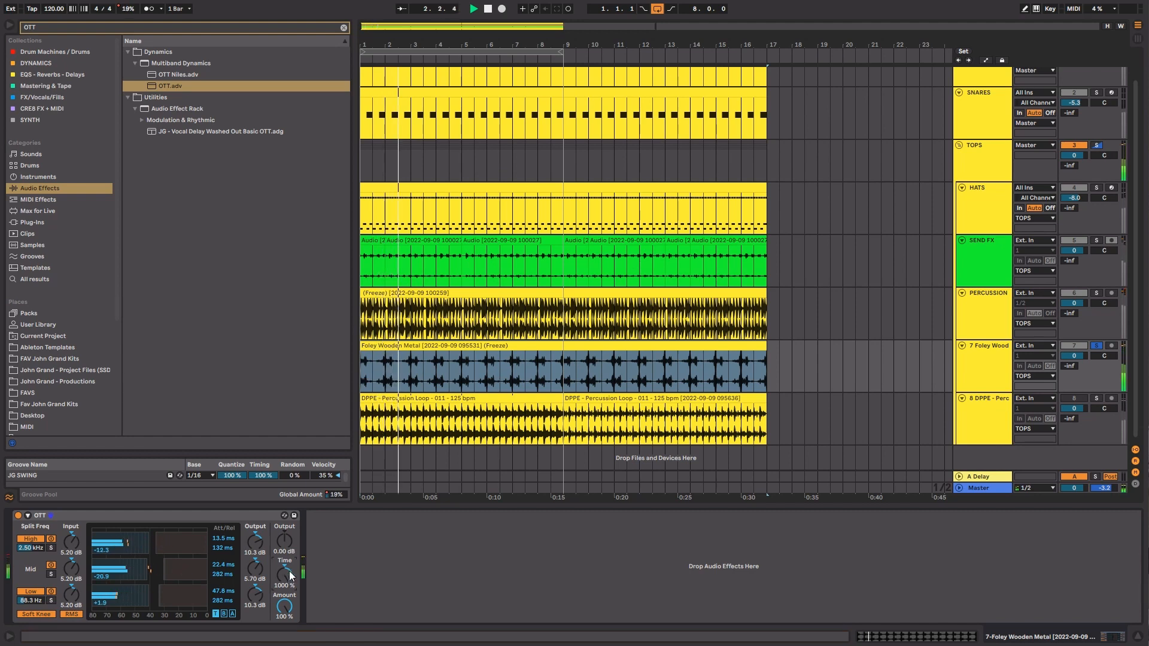
Freeze the Foley Wooden Metal track with its OTT processing and flatten it to audio.
right_click(1000, 361)
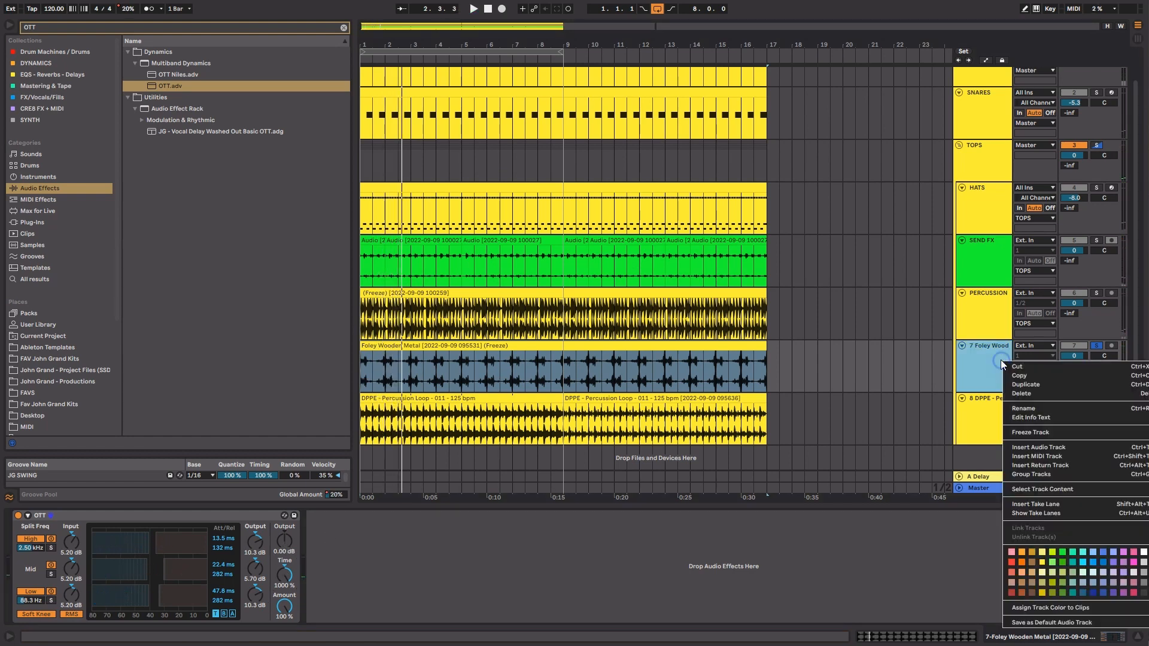
left_click(1040, 431)
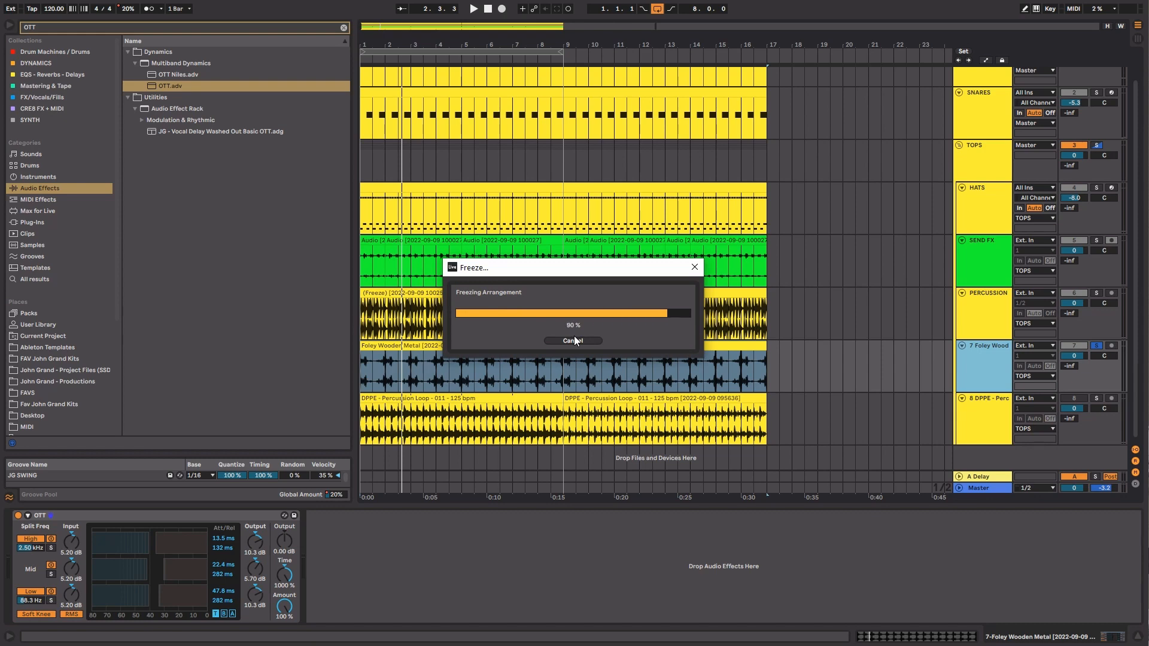
right_click(985, 357)
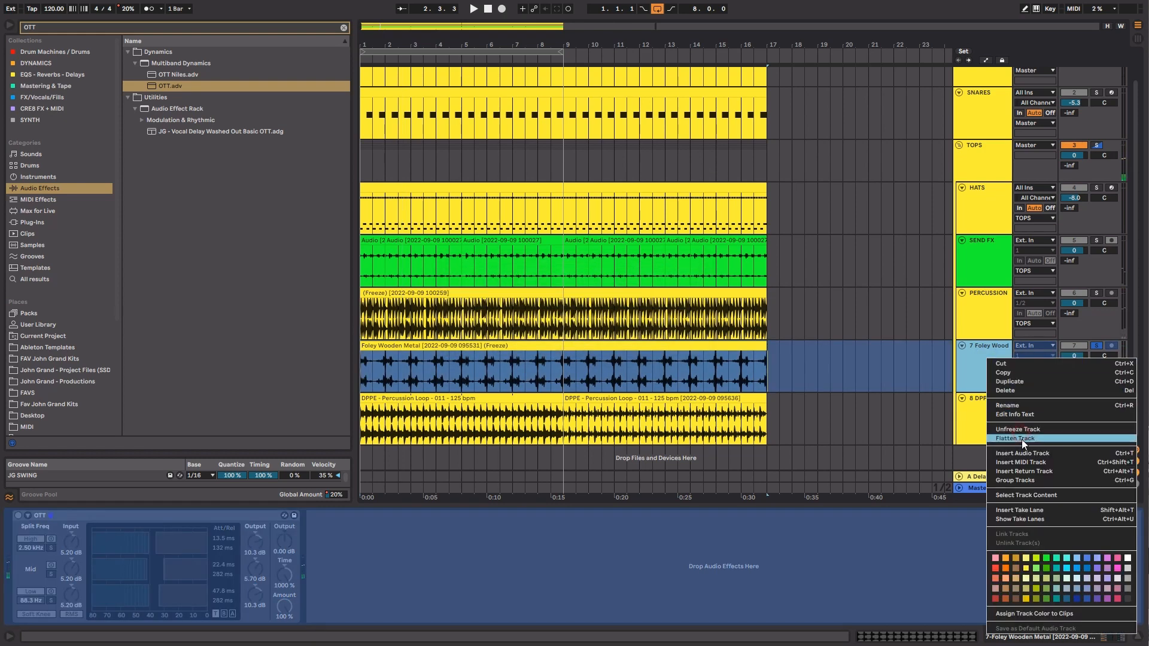
left_click(1021, 440)
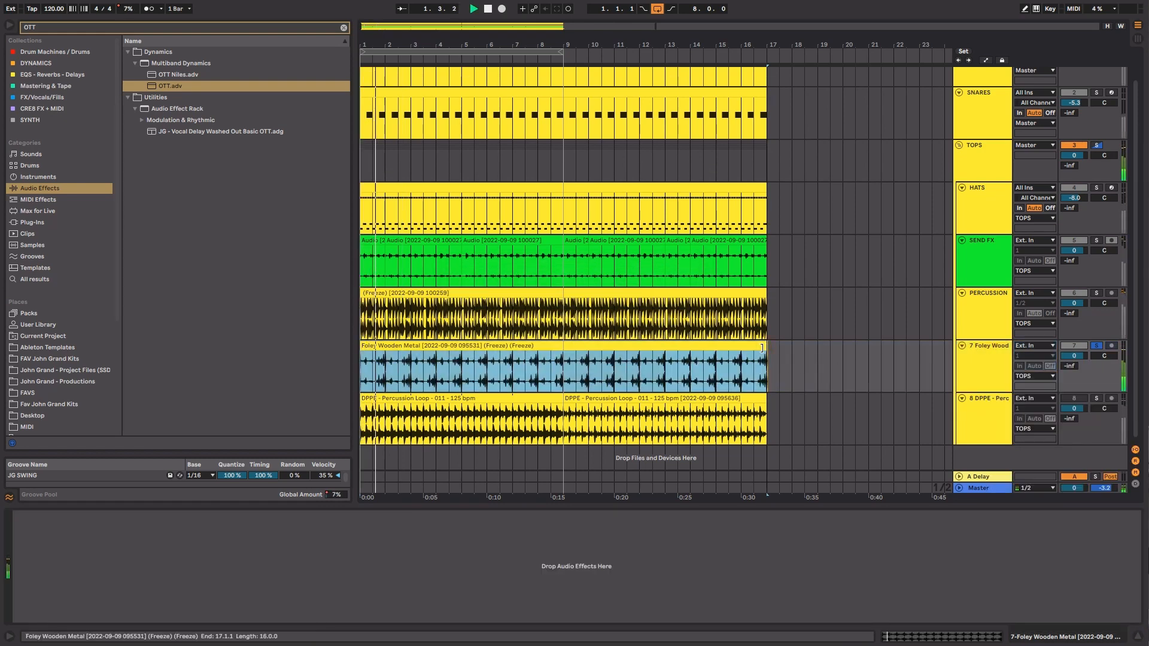
left_click_drag(768, 352, 780, 354)
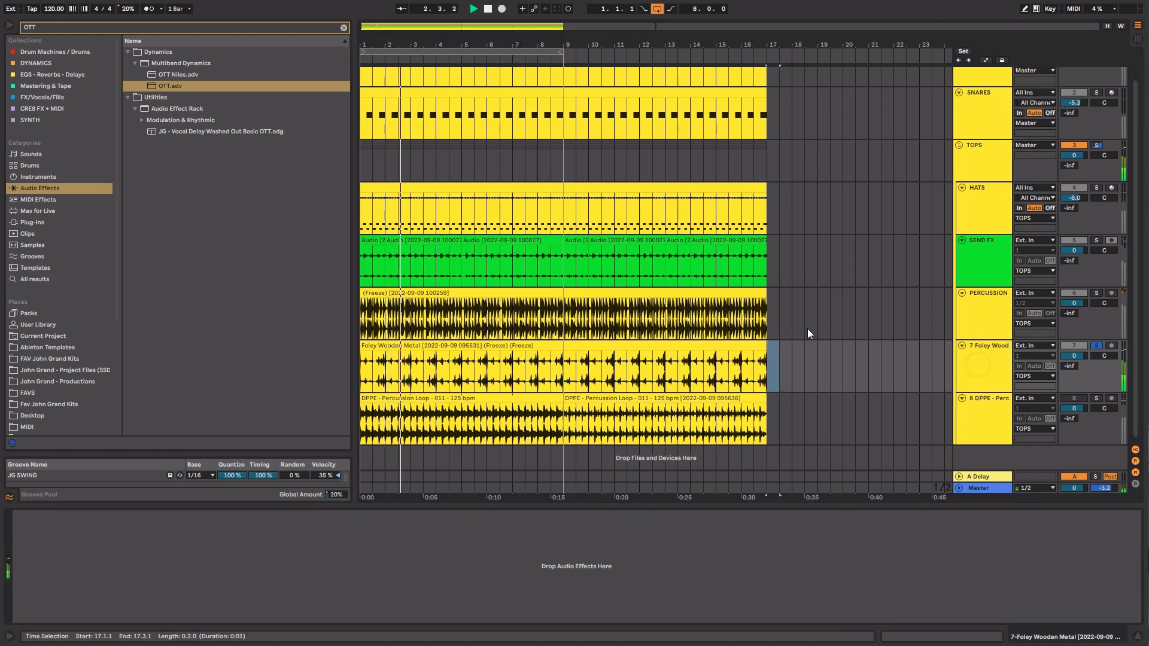
Examine the device chains of the snare, TOPS, hats, SEND FX, percussion and DPPE loop tracks for a compressor that could be reused.
left_click(91, 227)
left_click(993, 329)
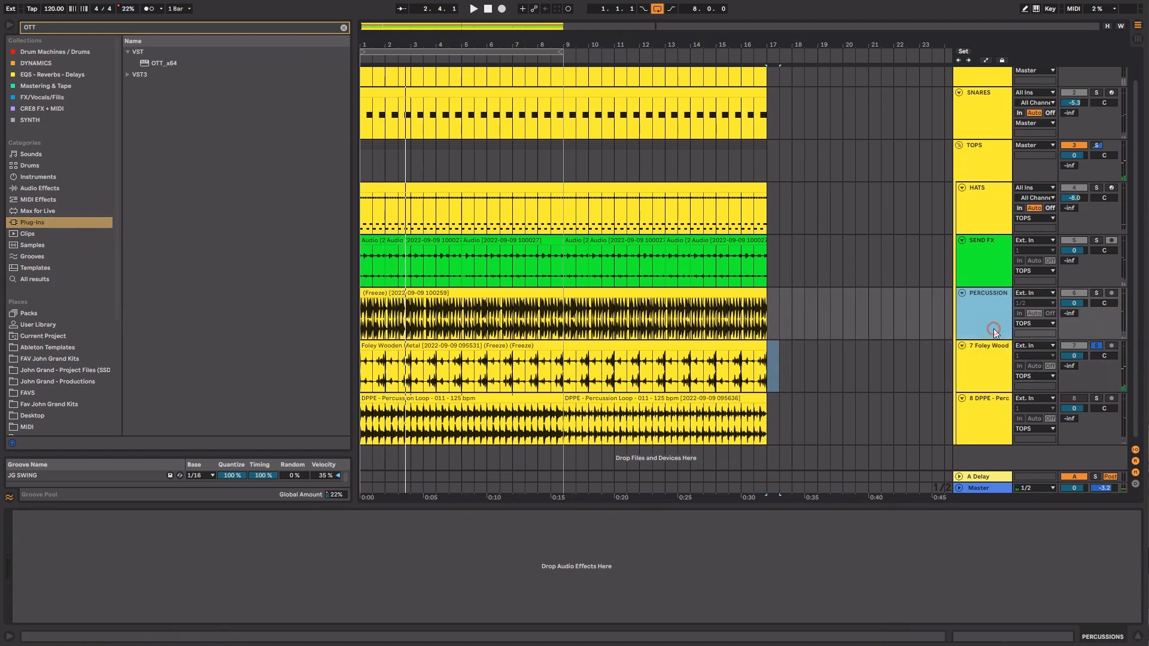
left_click(985, 356)
left_click(216, 31)
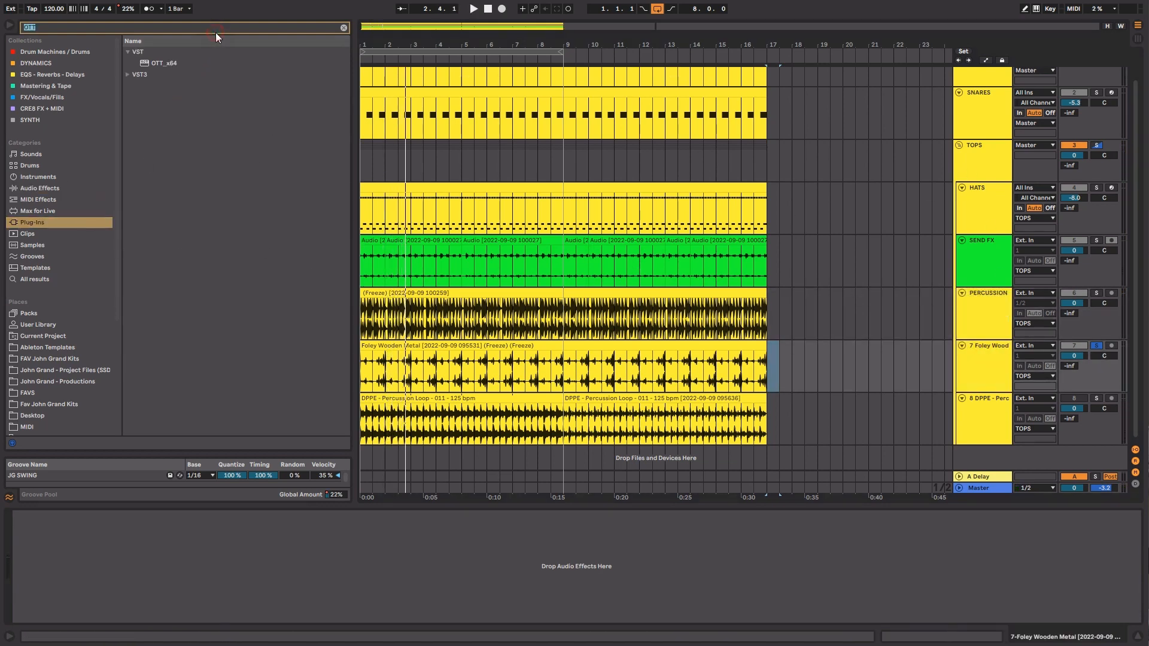
left_click(990, 419)
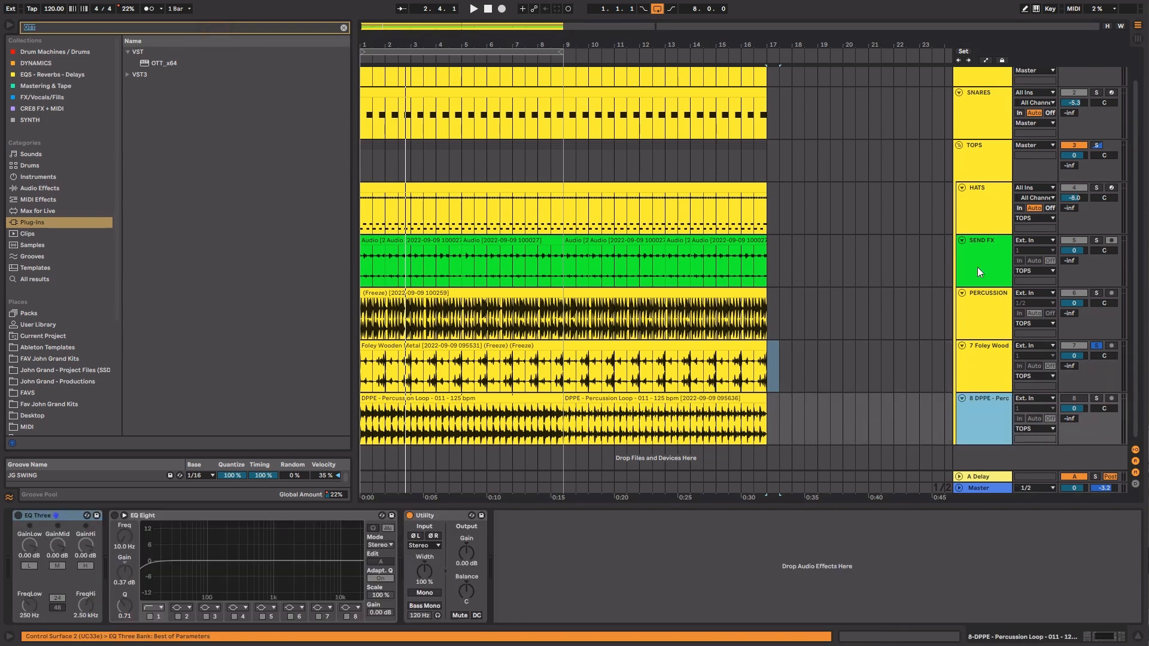
left_click(986, 133)
left_click(986, 162)
left_click(986, 206)
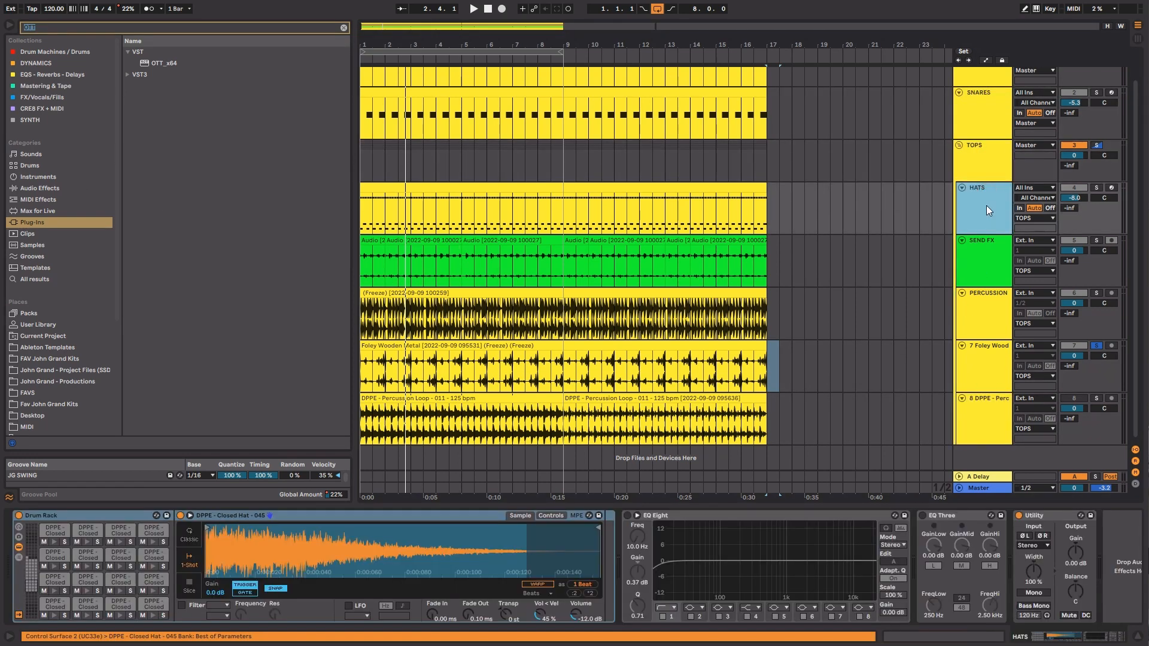
left_click(989, 241)
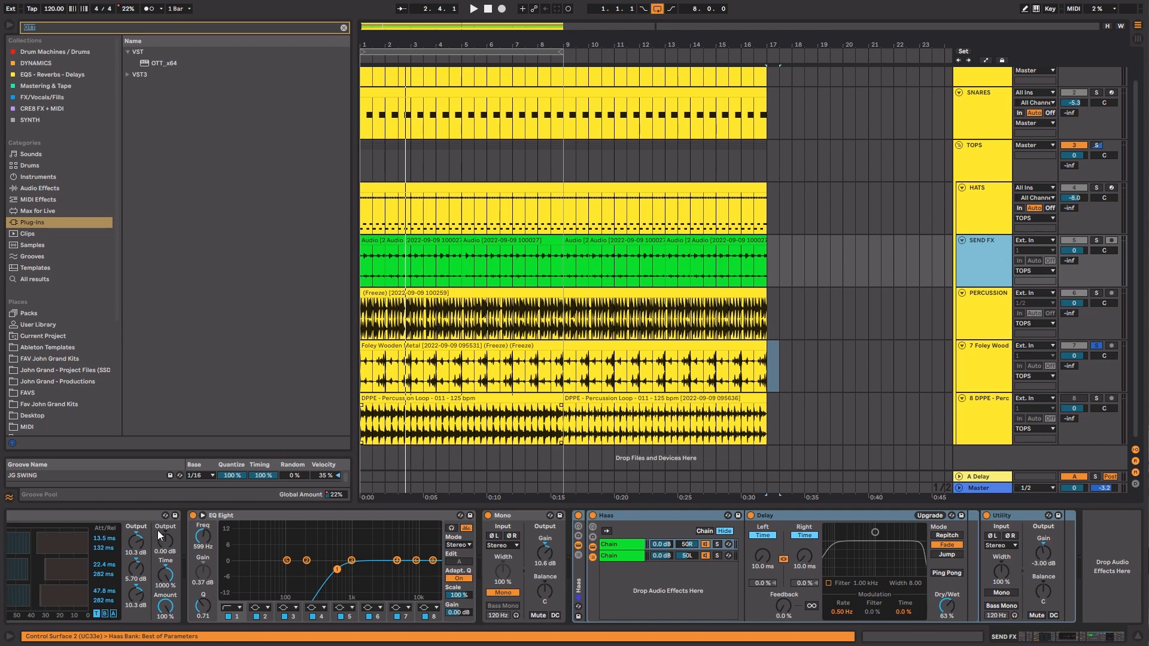
left_click(143, 515)
left_click(966, 299)
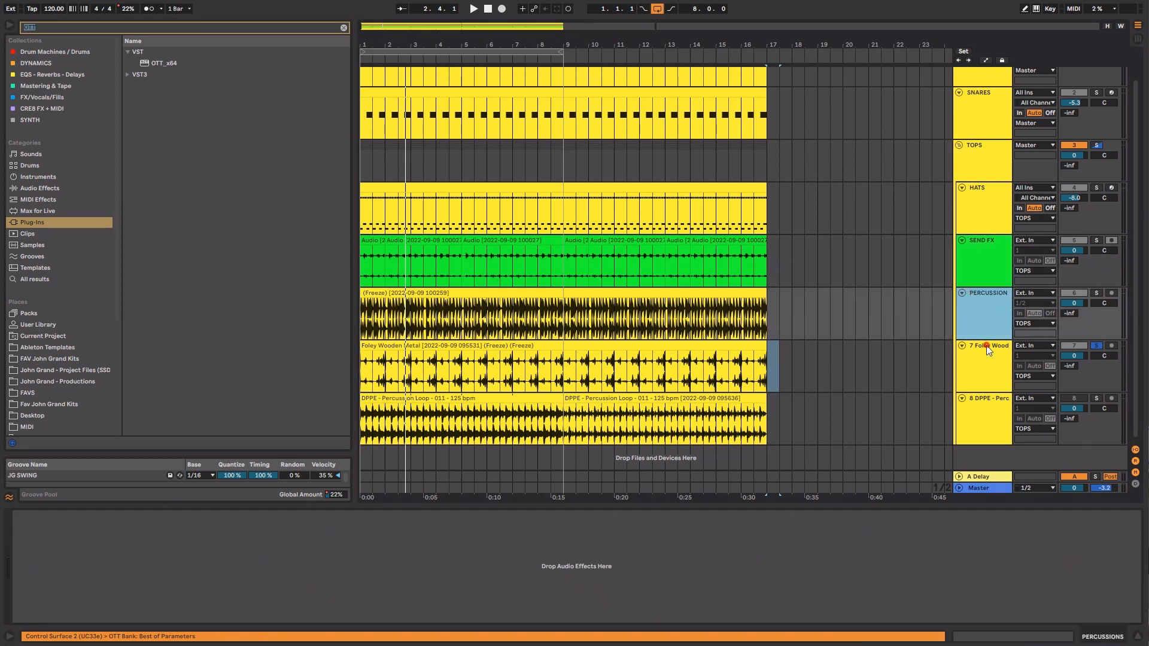
left_click(986, 348)
scroll(973, 326, "up", 1)
left_click(979, 152)
left_click(975, 186)
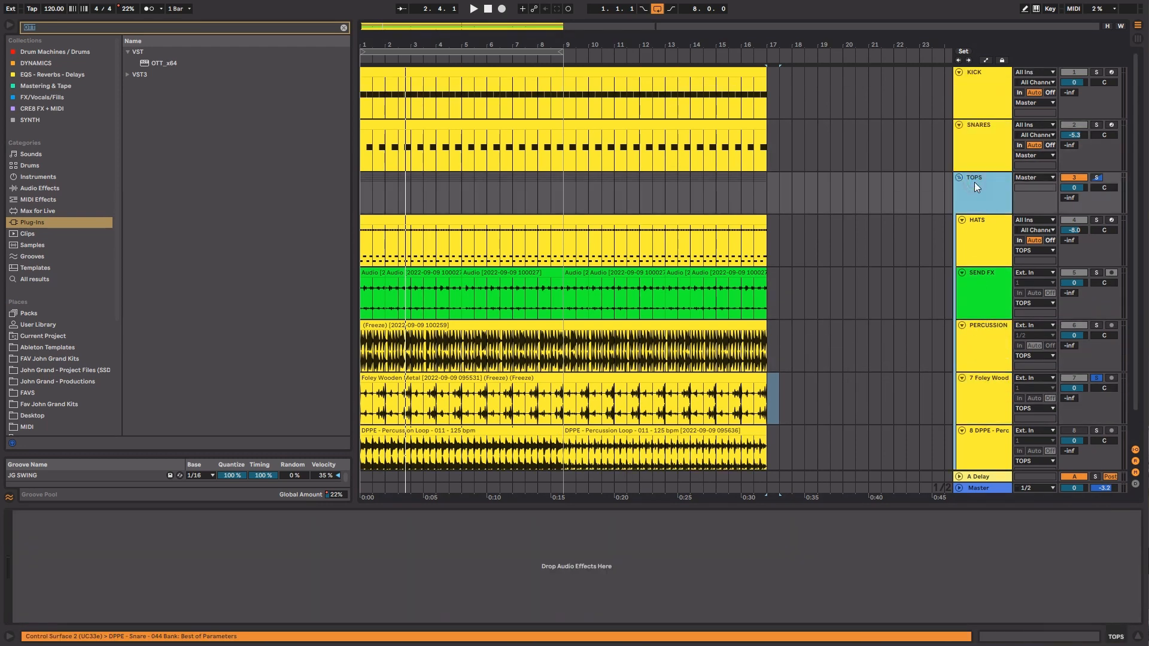
left_click(982, 344)
Search the audio effects for a compressor and add Compressor to the Foley Wooden Metal track.
left_click(978, 390)
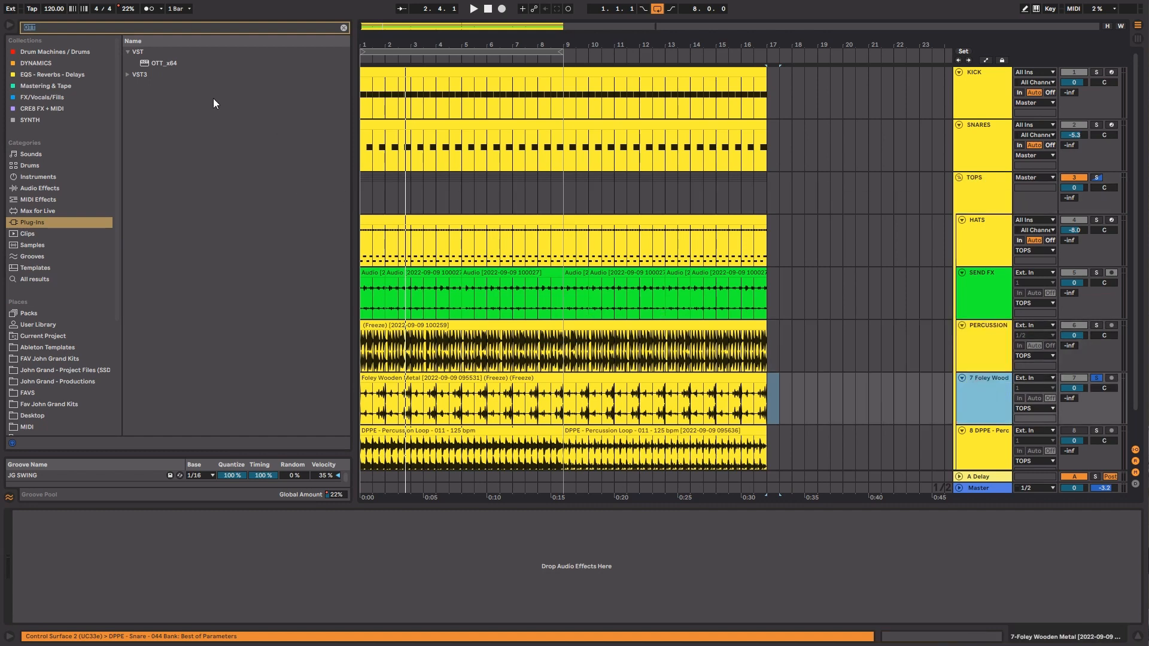
left_click(36, 189)
key("ctrl+a")
type("COMPRESS")
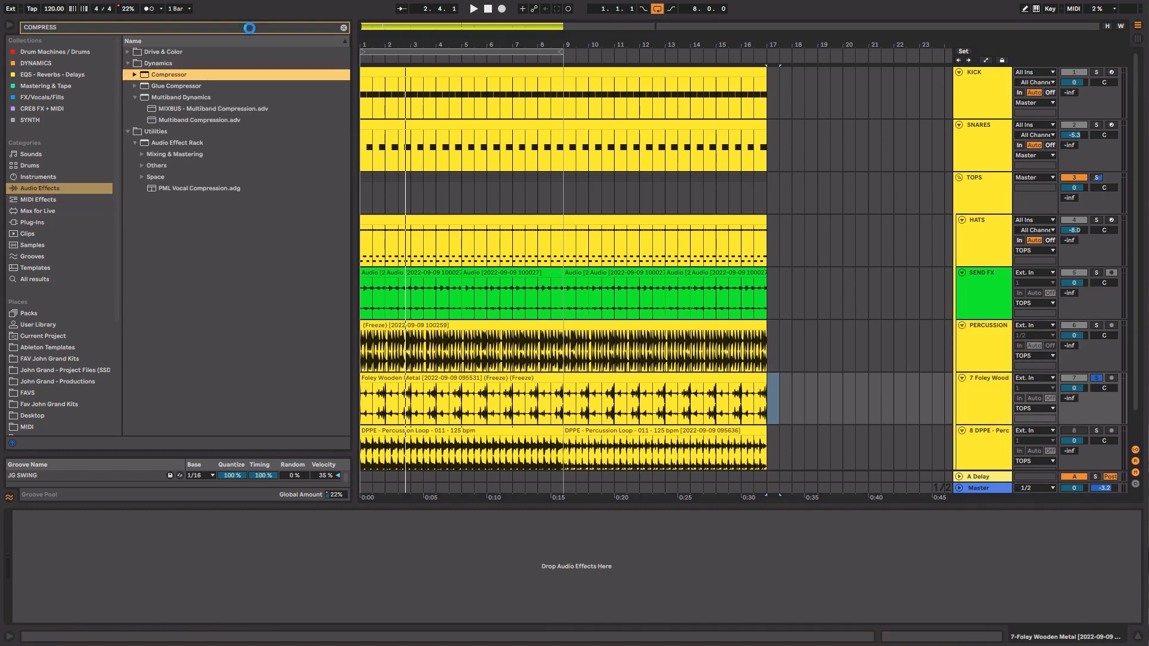
key("Return")
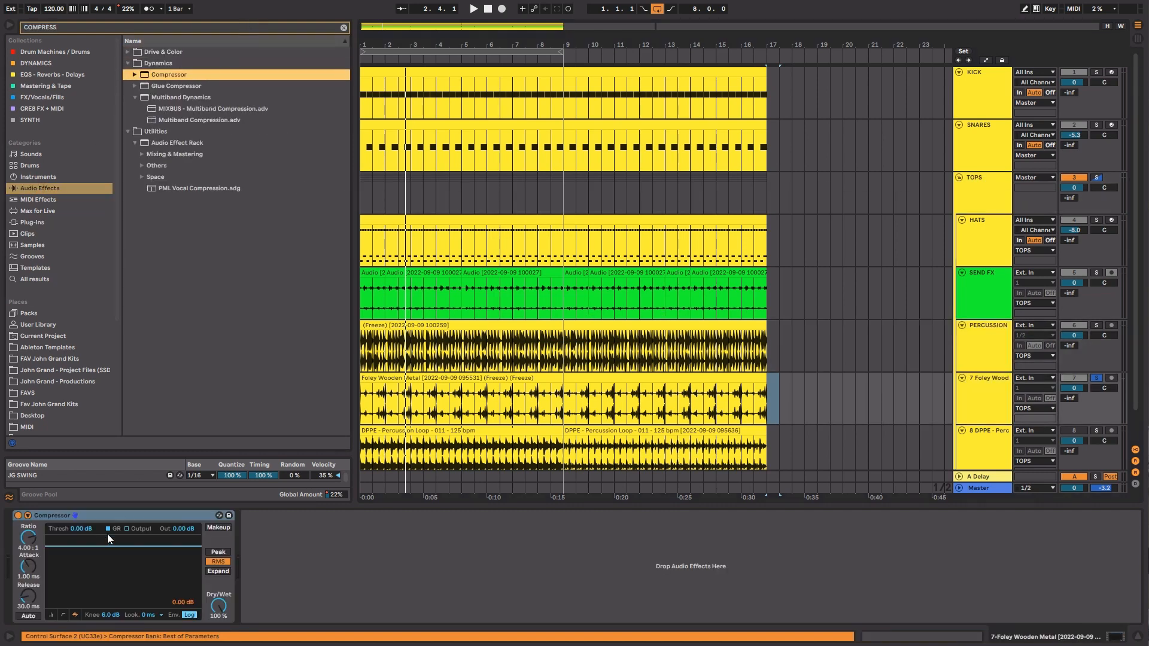
Sidechain the foley track's Compressor from KICK, Post FX, with the sidechain EQ off and the threshold at -28.6 dB.
left_click(27, 515)
left_click(36, 545)
left_click(45, 558)
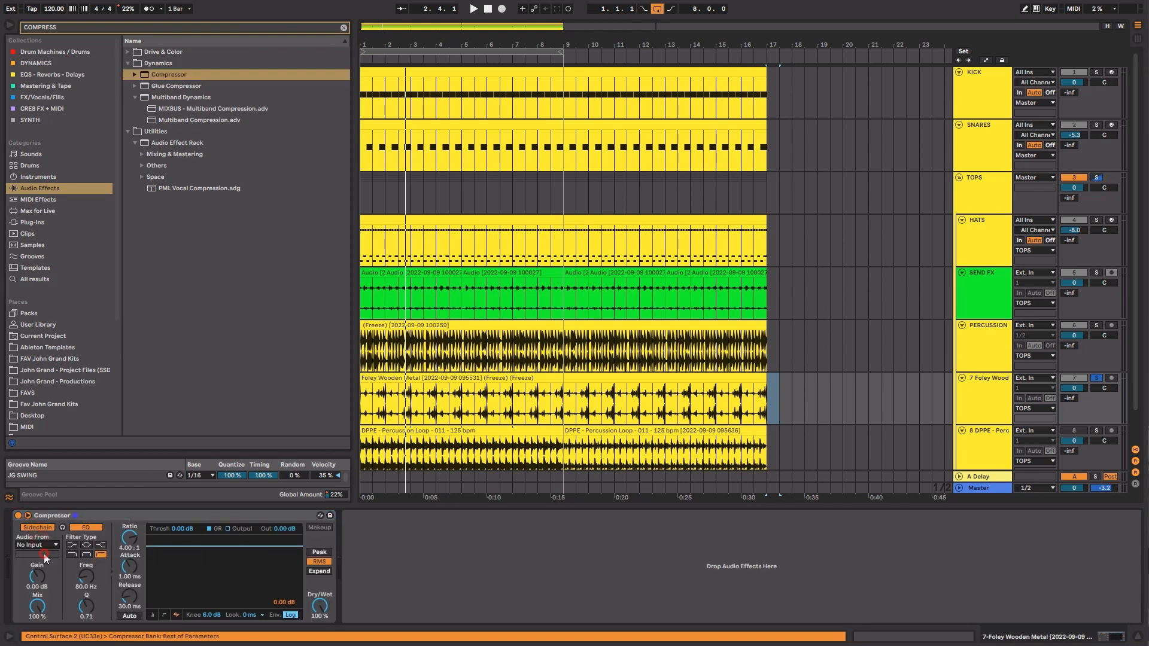
left_click(90, 531)
left_click_drag(158, 546, 158, 590)
Play the foley clip from the start and unsolo its track to hear the pumping in the full groove.
key("space")
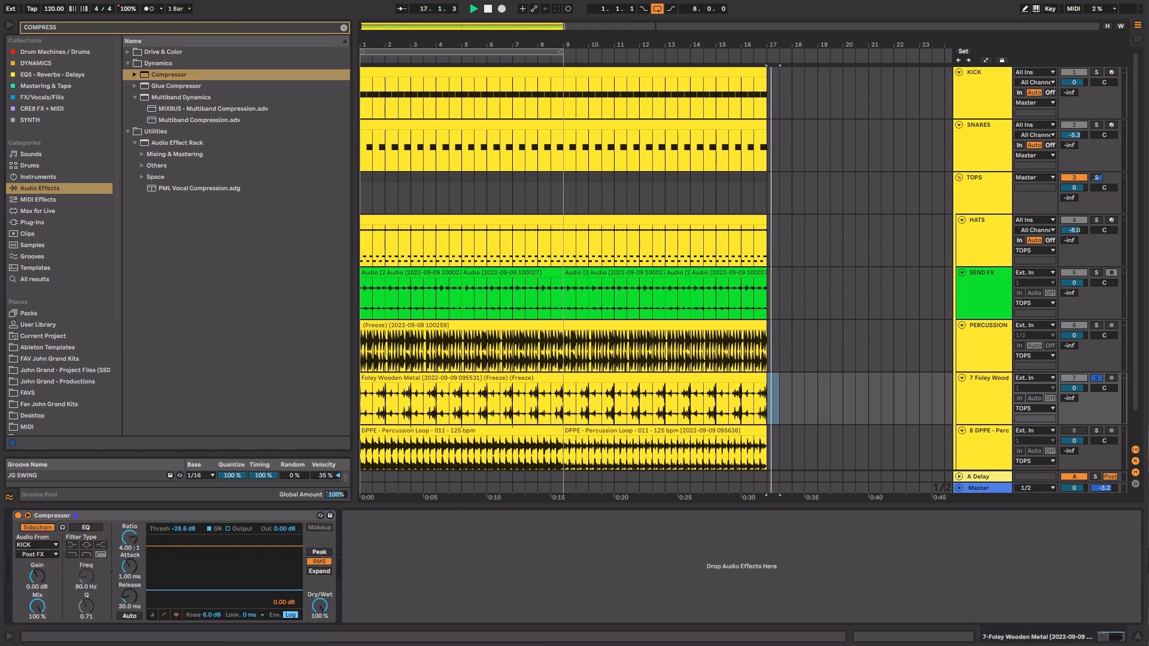
key("space")
left_click(402, 377)
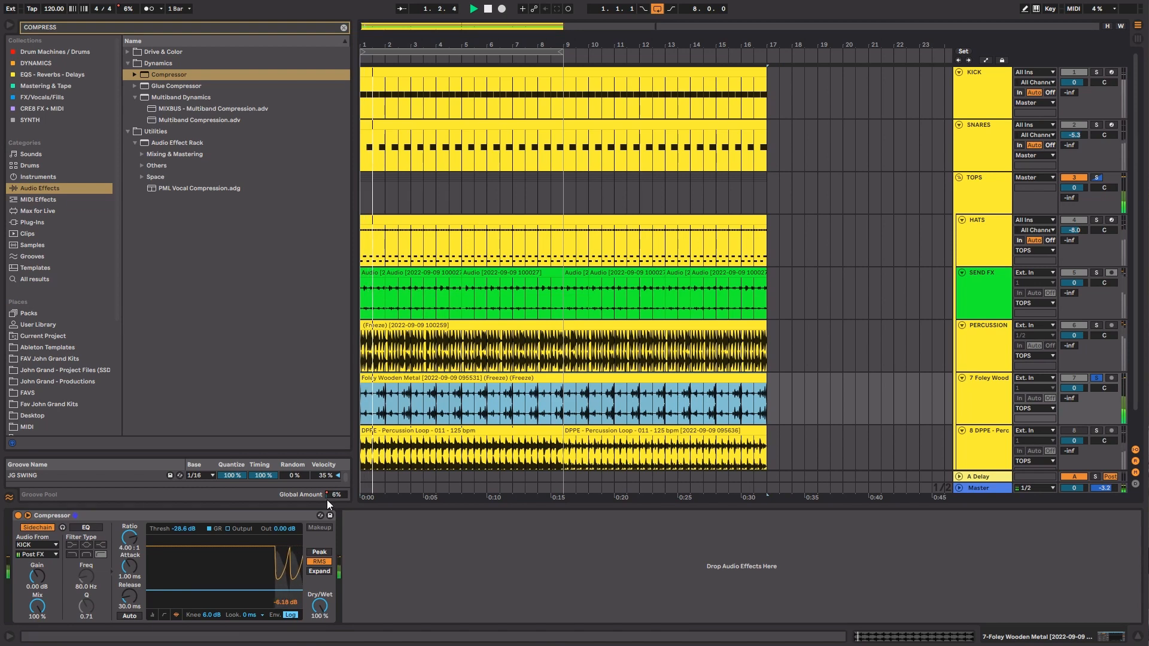
key("s")
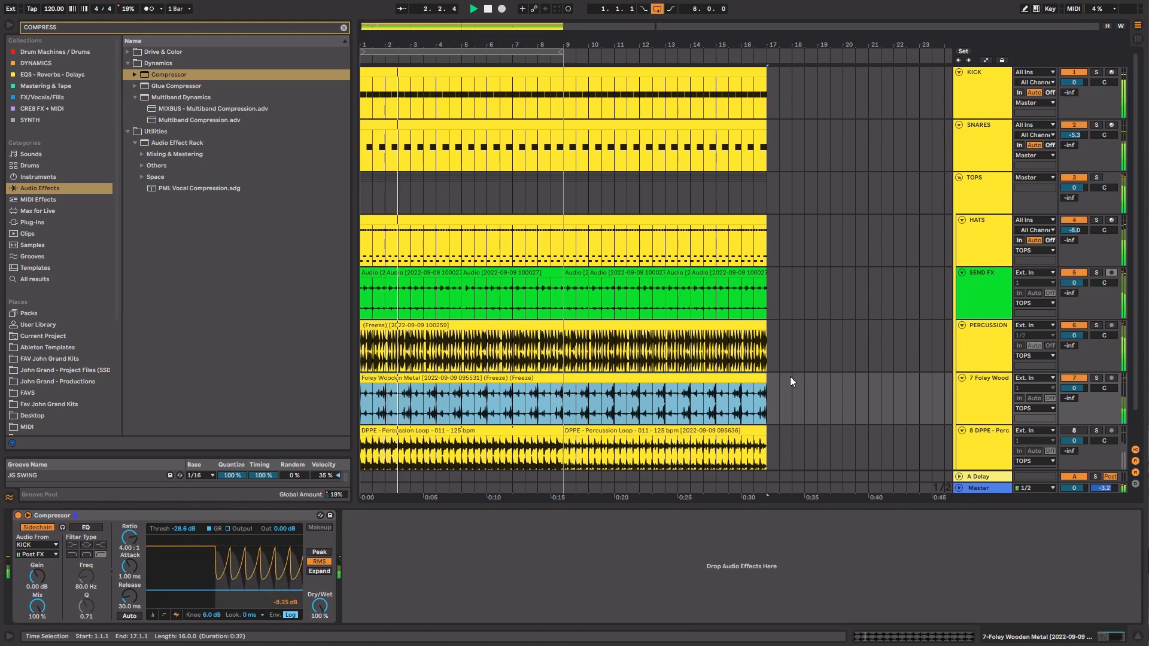
Fold all tracks inside the TOPS group, then solo and unsolo the group to compare it with the full groove.
left_click(971, 236)
key("ctrl+a")
left_click(962, 220)
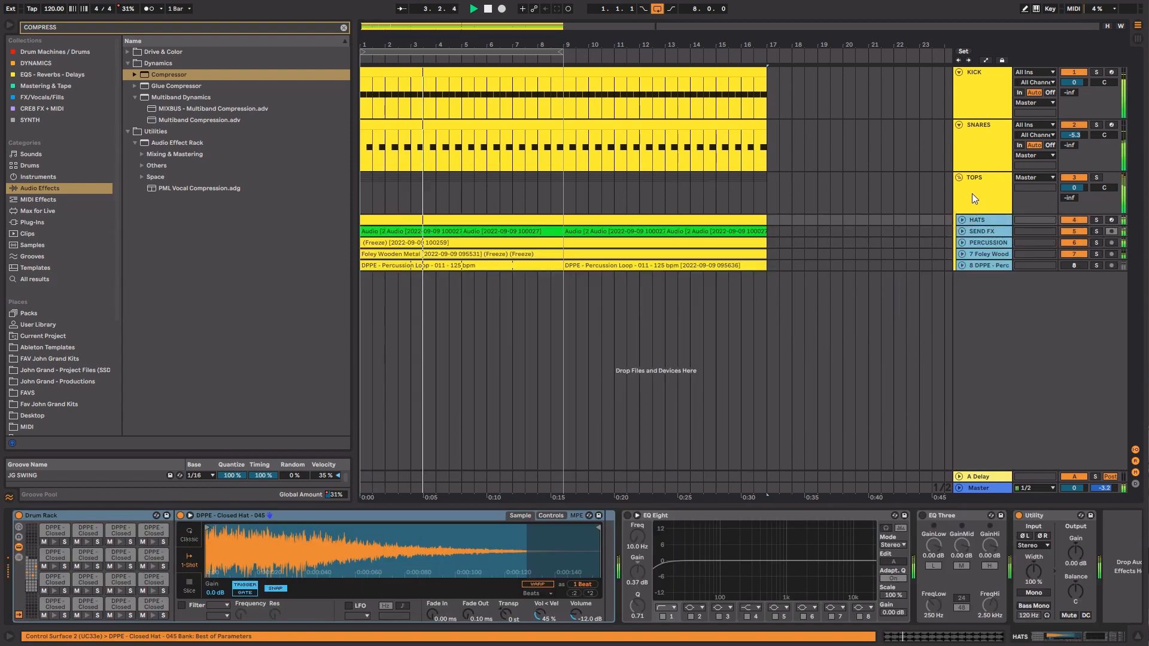
left_click(972, 193)
left_click_drag(506, 49, 507, 39)
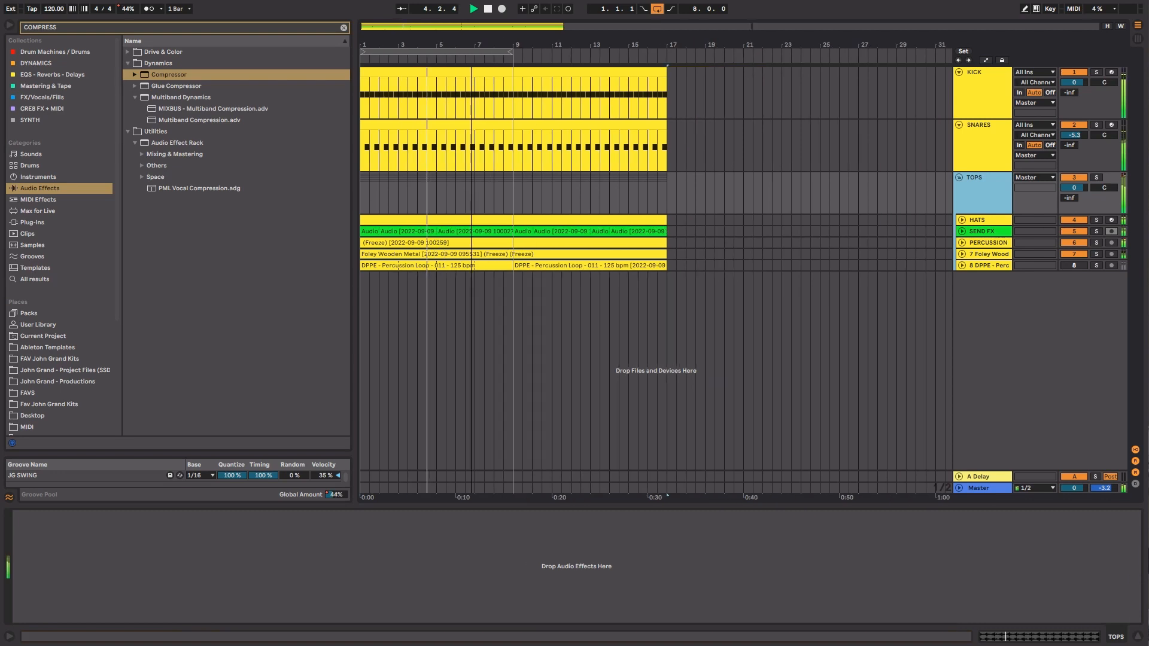
key("s")
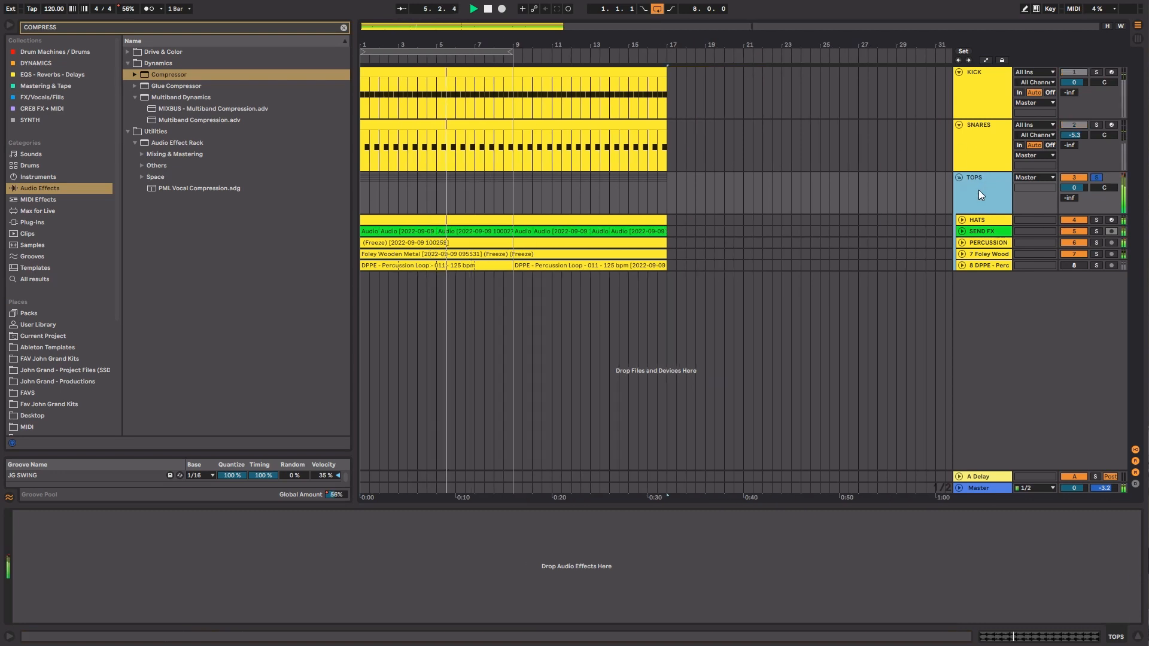
key("s")
Put the foley track's kick-sidechained Compressor on the TOPS group.
left_click(988, 220)
left_click(990, 231)
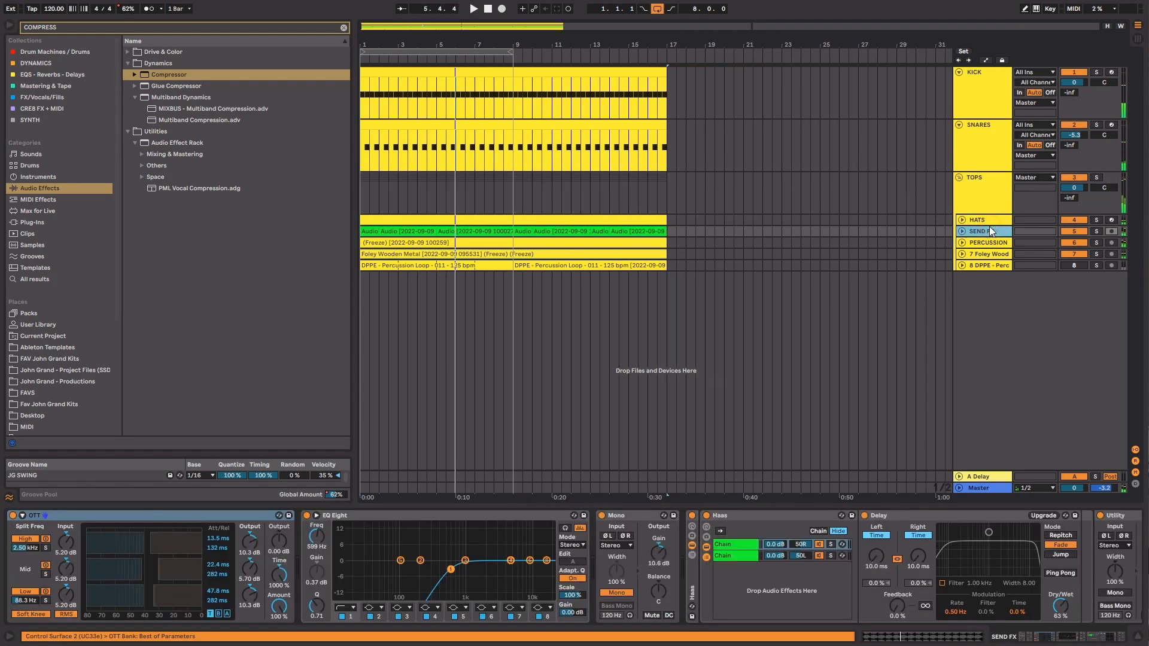
key("Down")
key("Down")
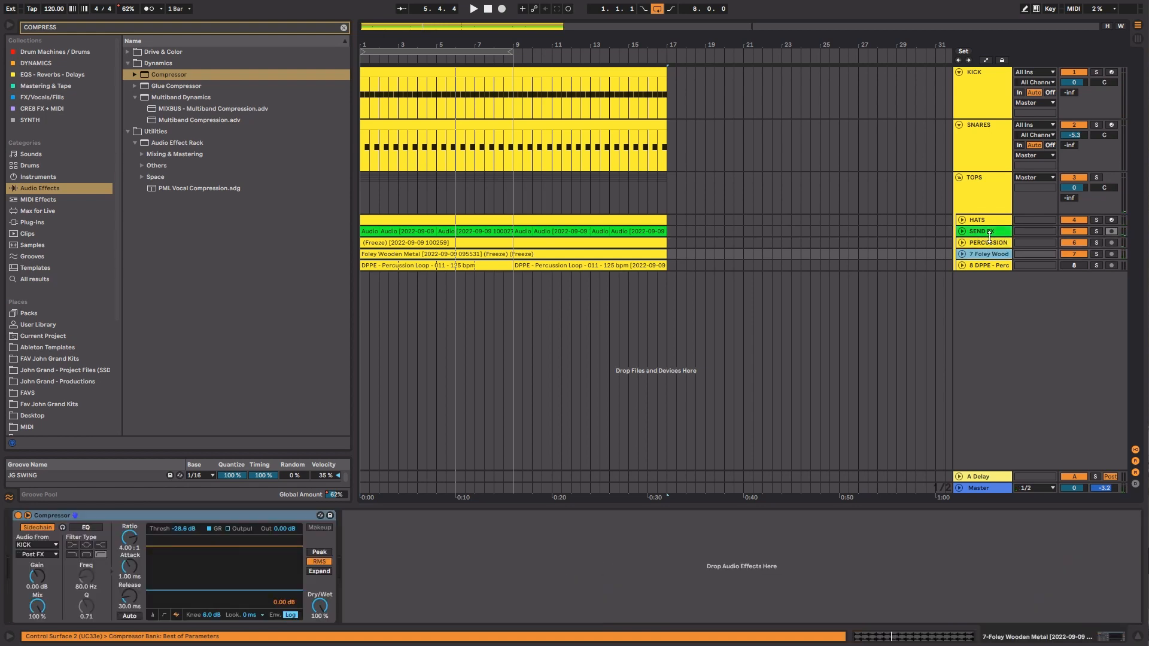
left_click(239, 516)
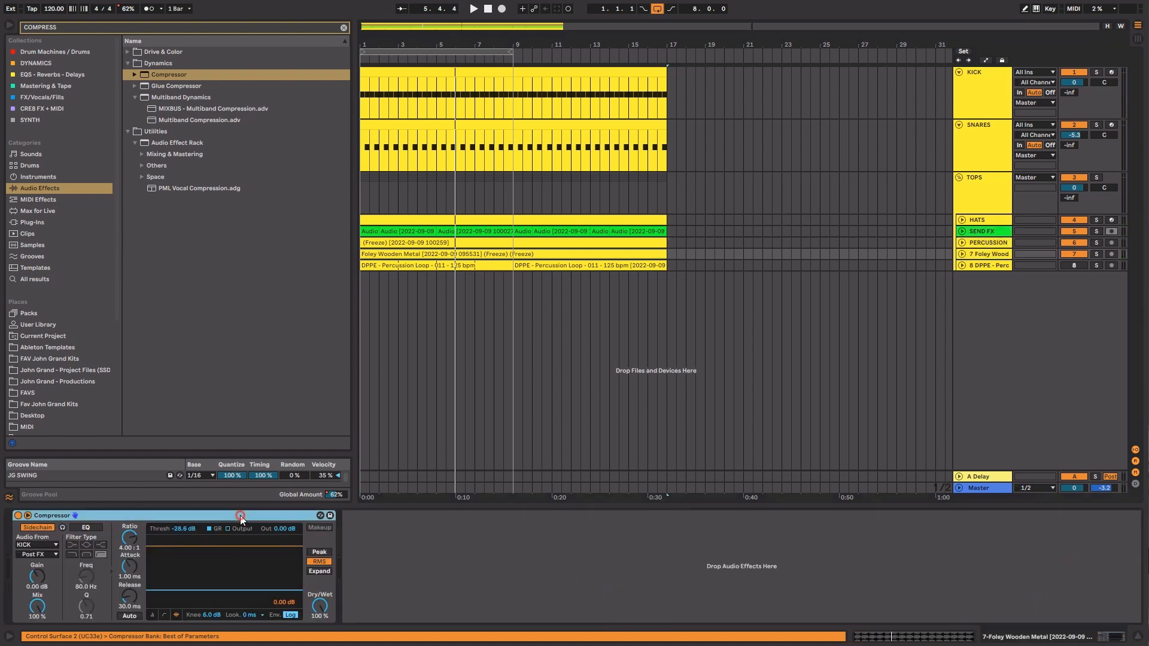
left_click(968, 169)
Set the TOPS Compressor's threshold to -19.7 dB and its ratio to inf : 1 while listening to the groove.
key("space")
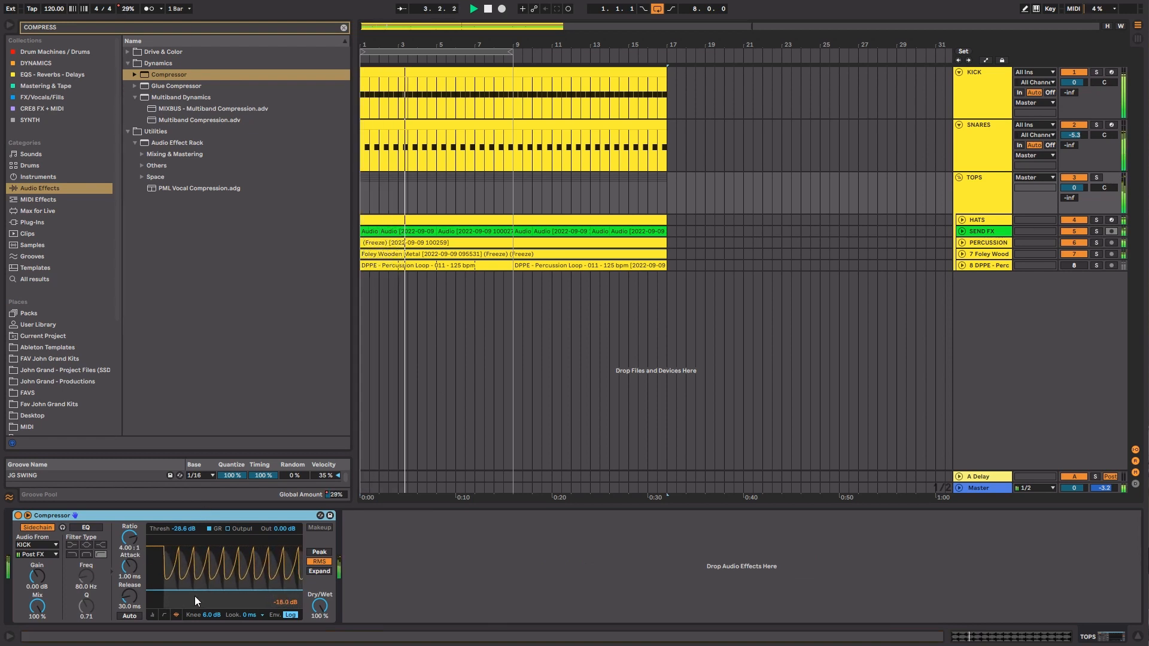
left_click_drag(195, 596, 195, 587)
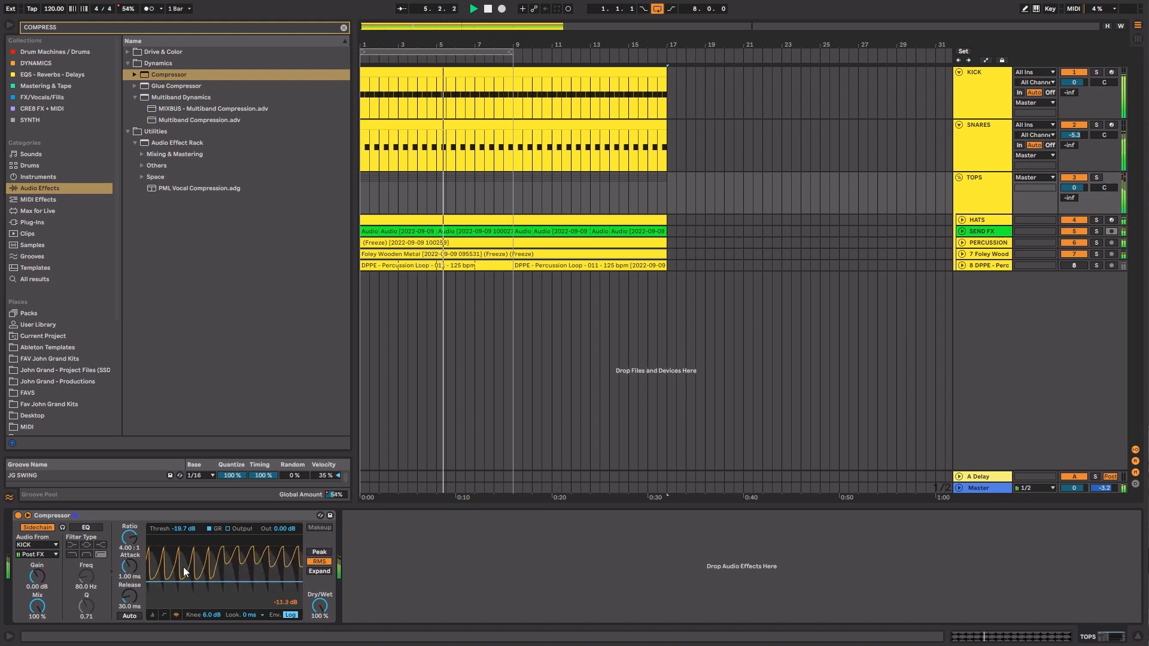
left_click_drag(139, 536, 139, 518)
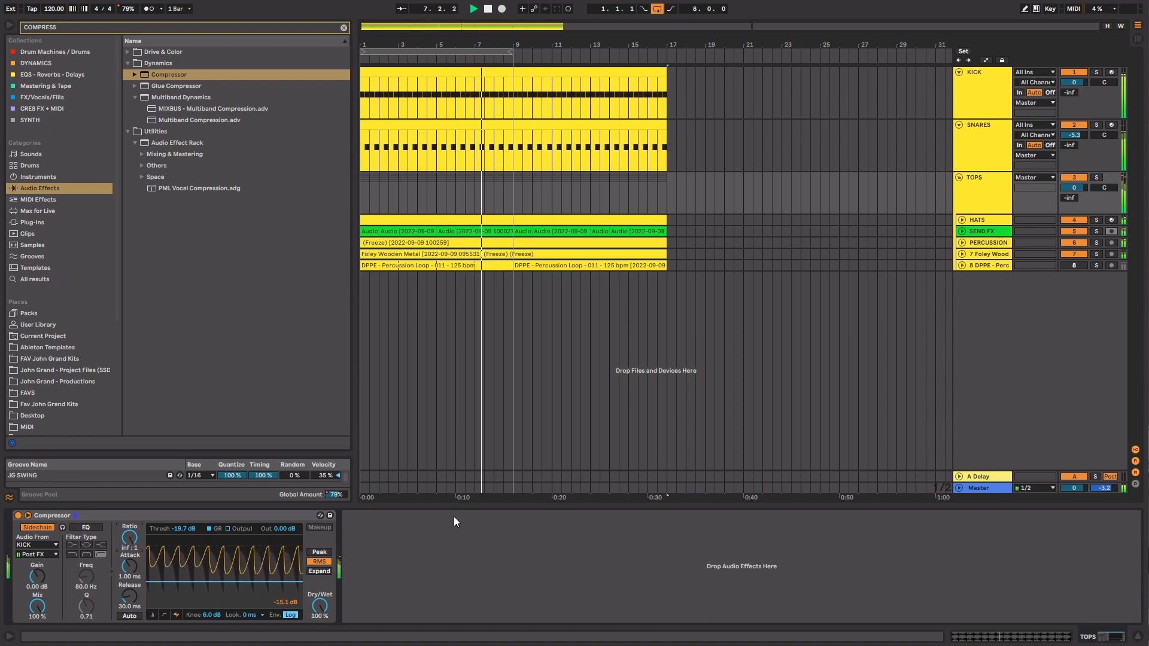
key("space")
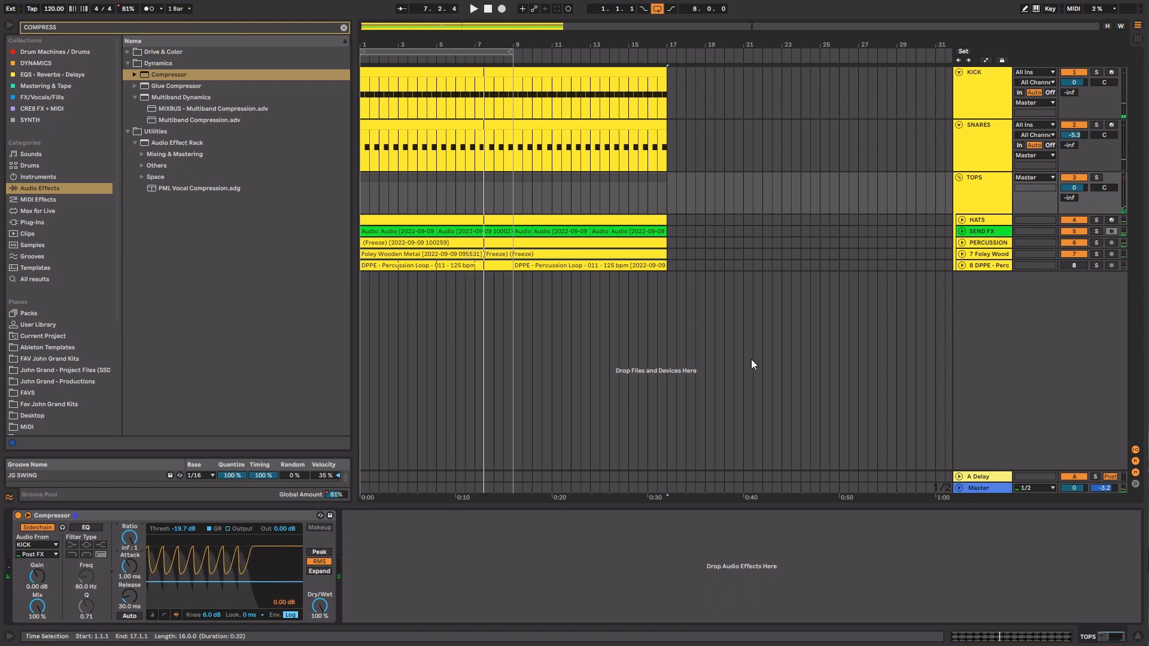